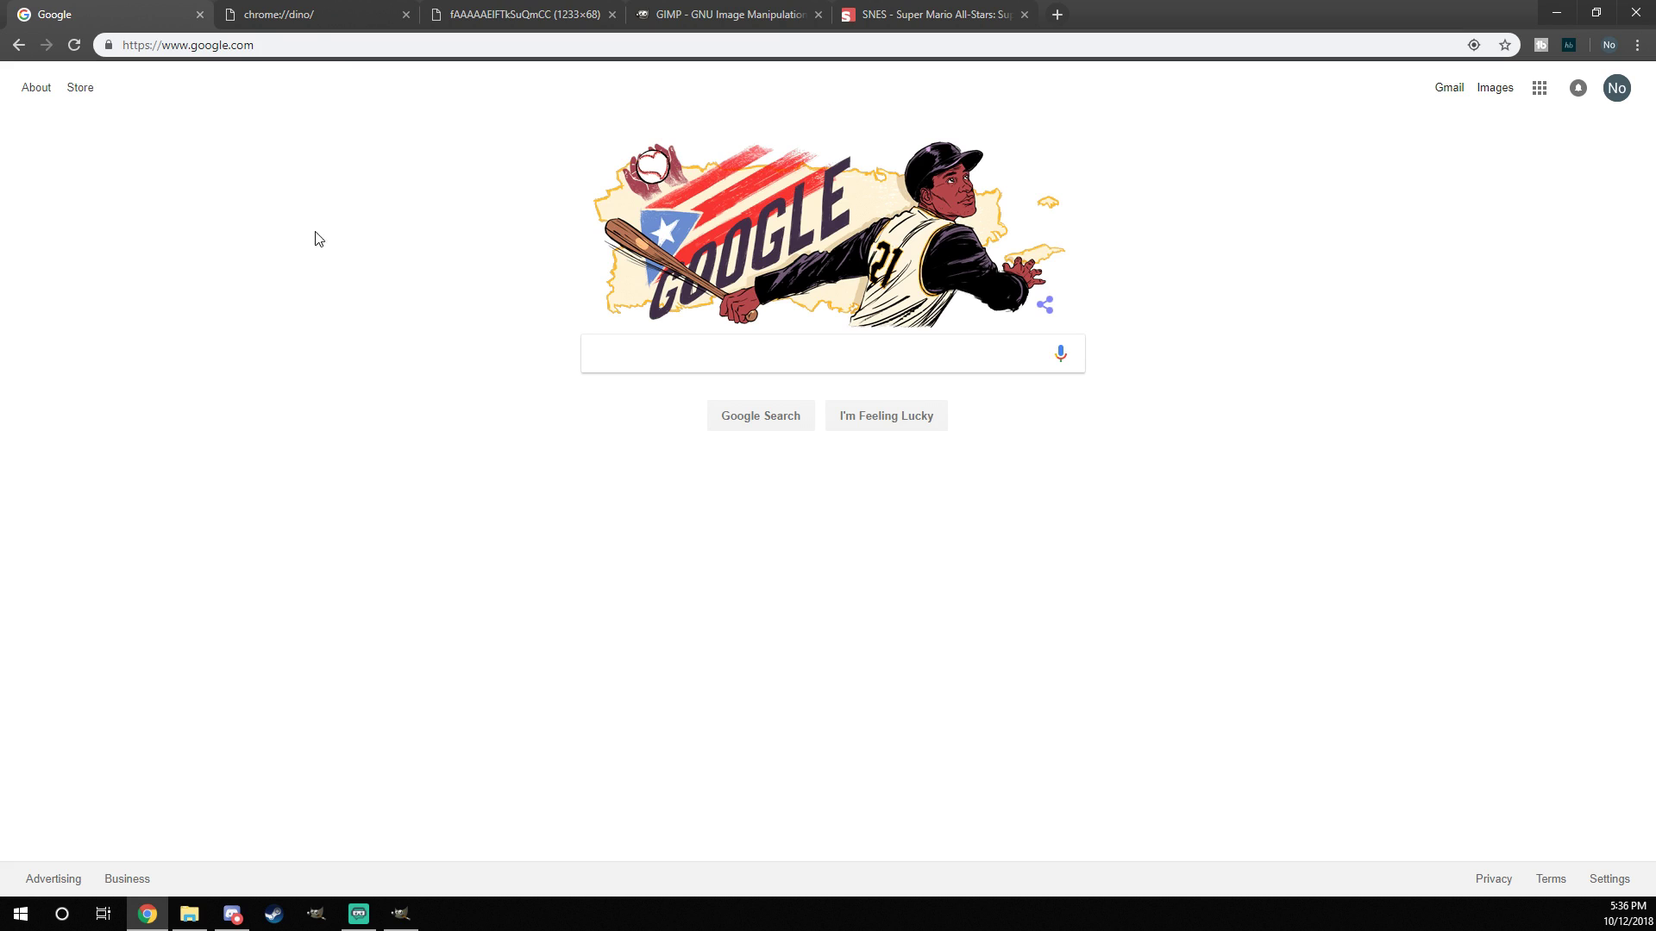
Step: Open the chrome://dino page and play one round of the dinosaur game
click(316, 13)
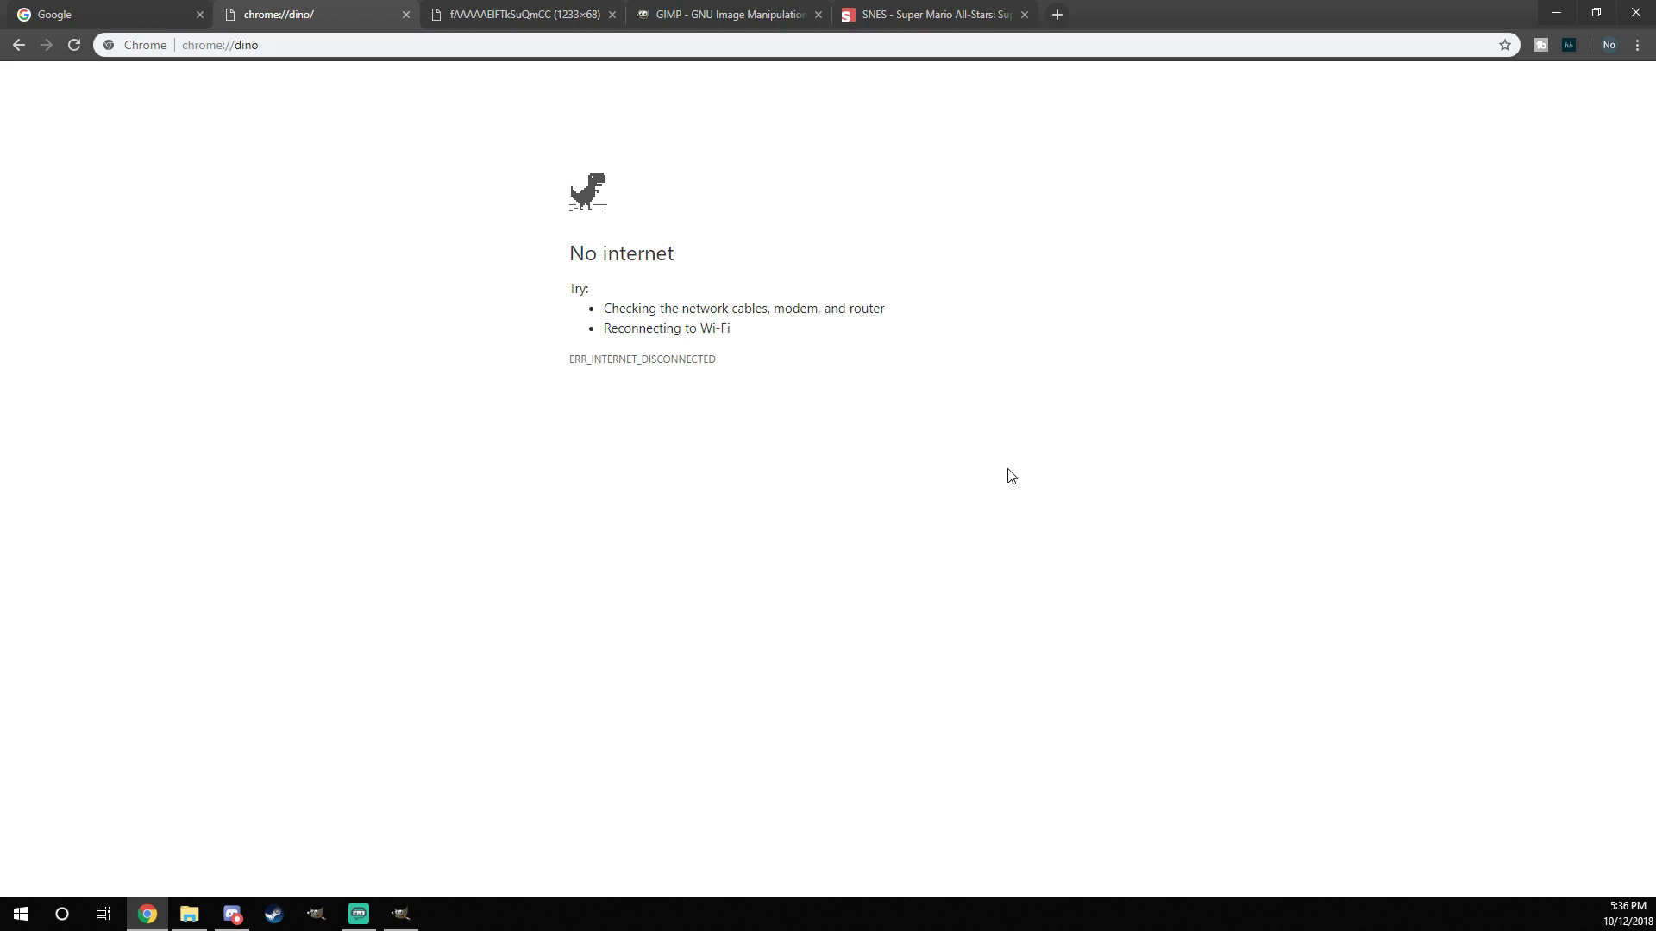
key(space)
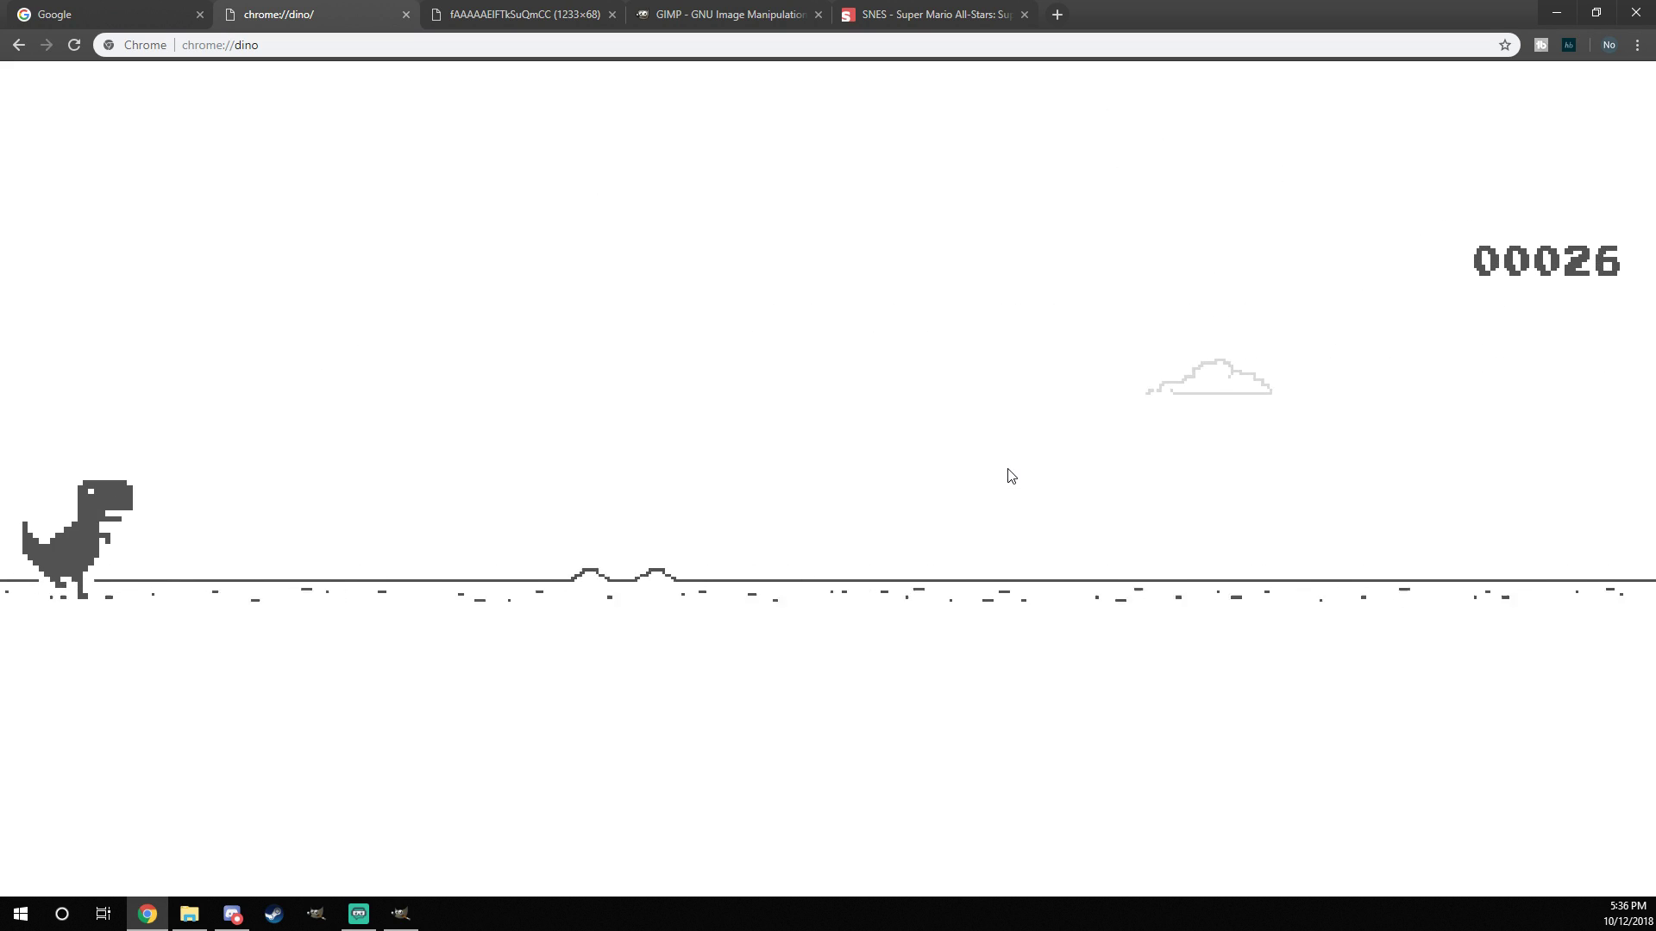
key(space)
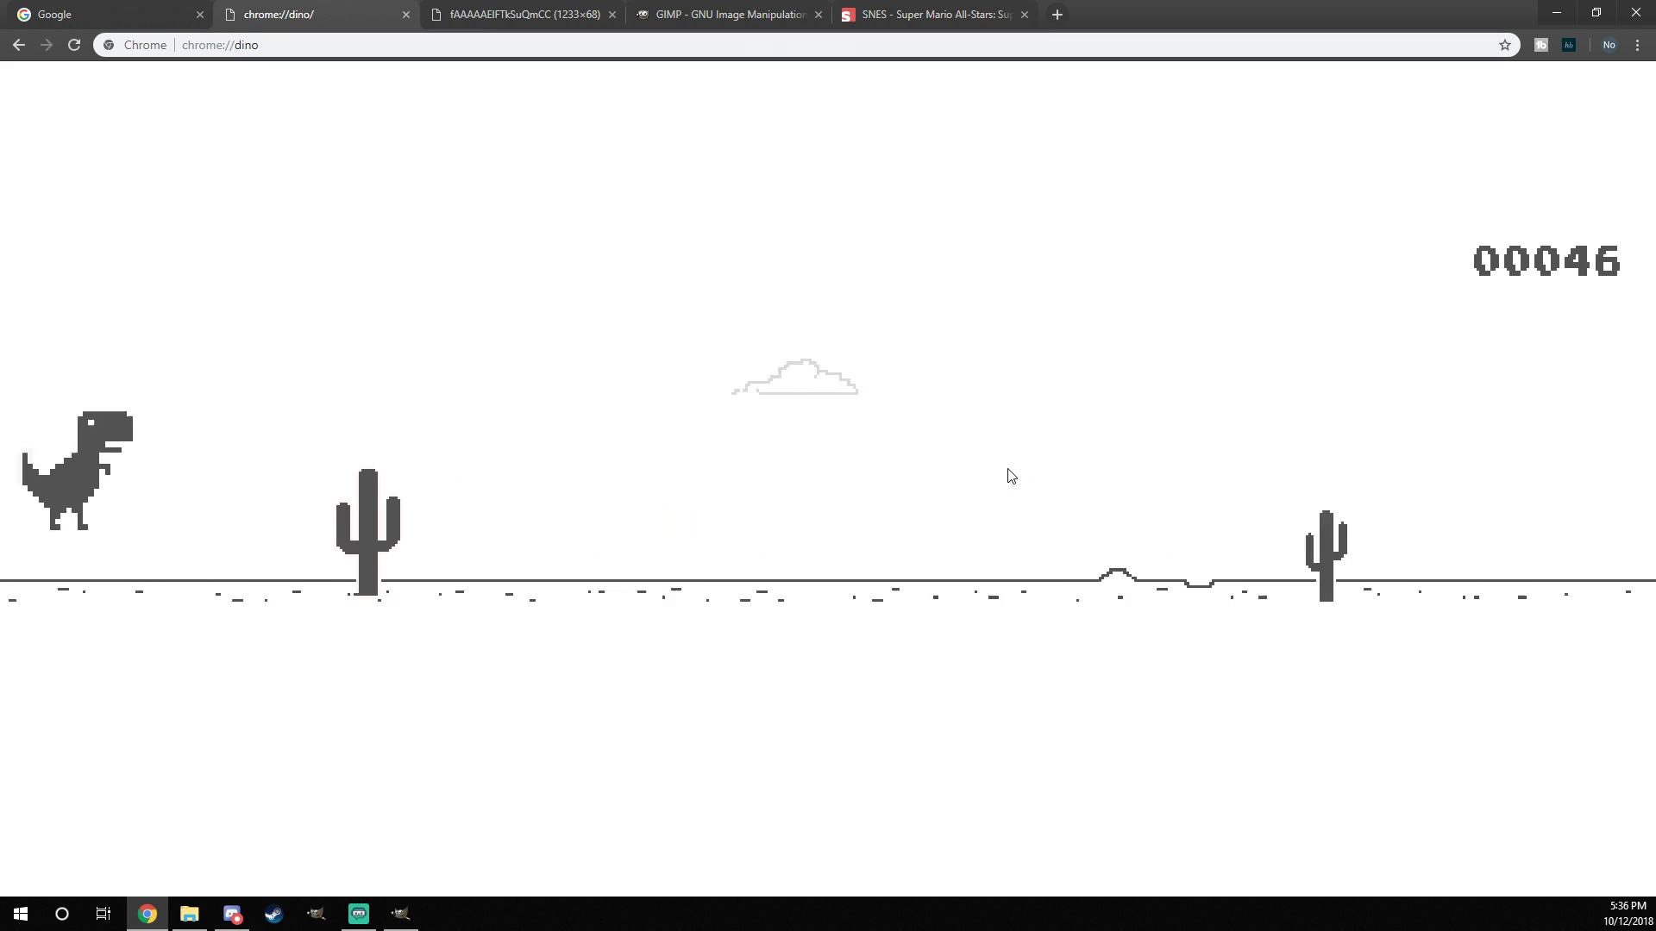
key(space)
key(space)
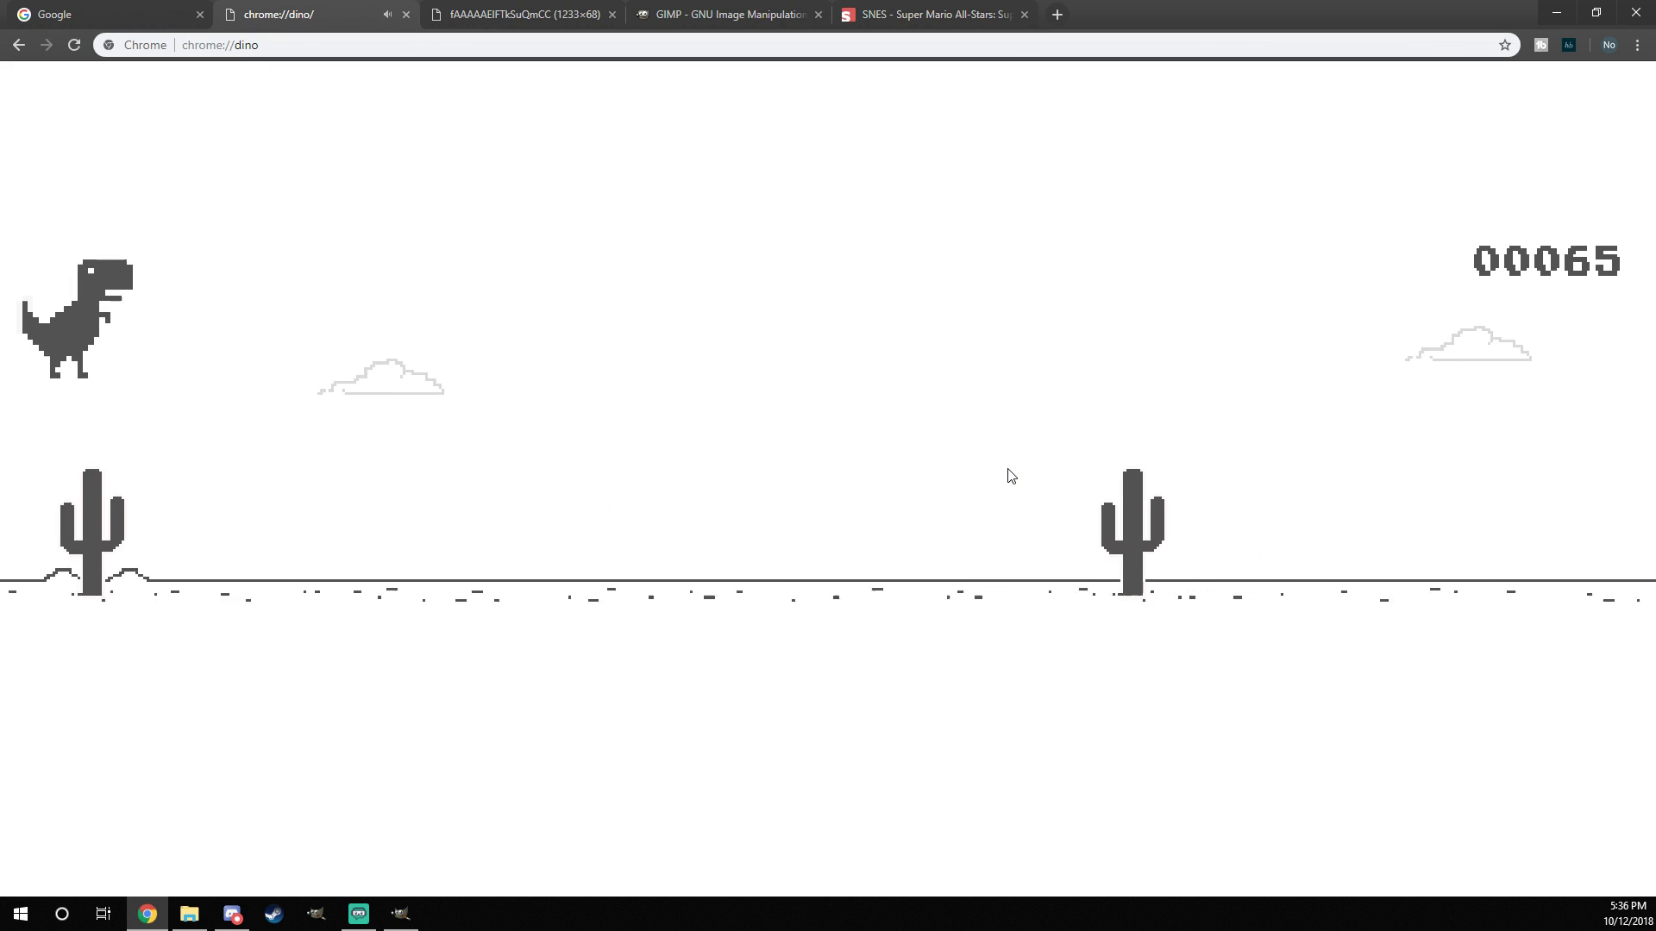
key(space)
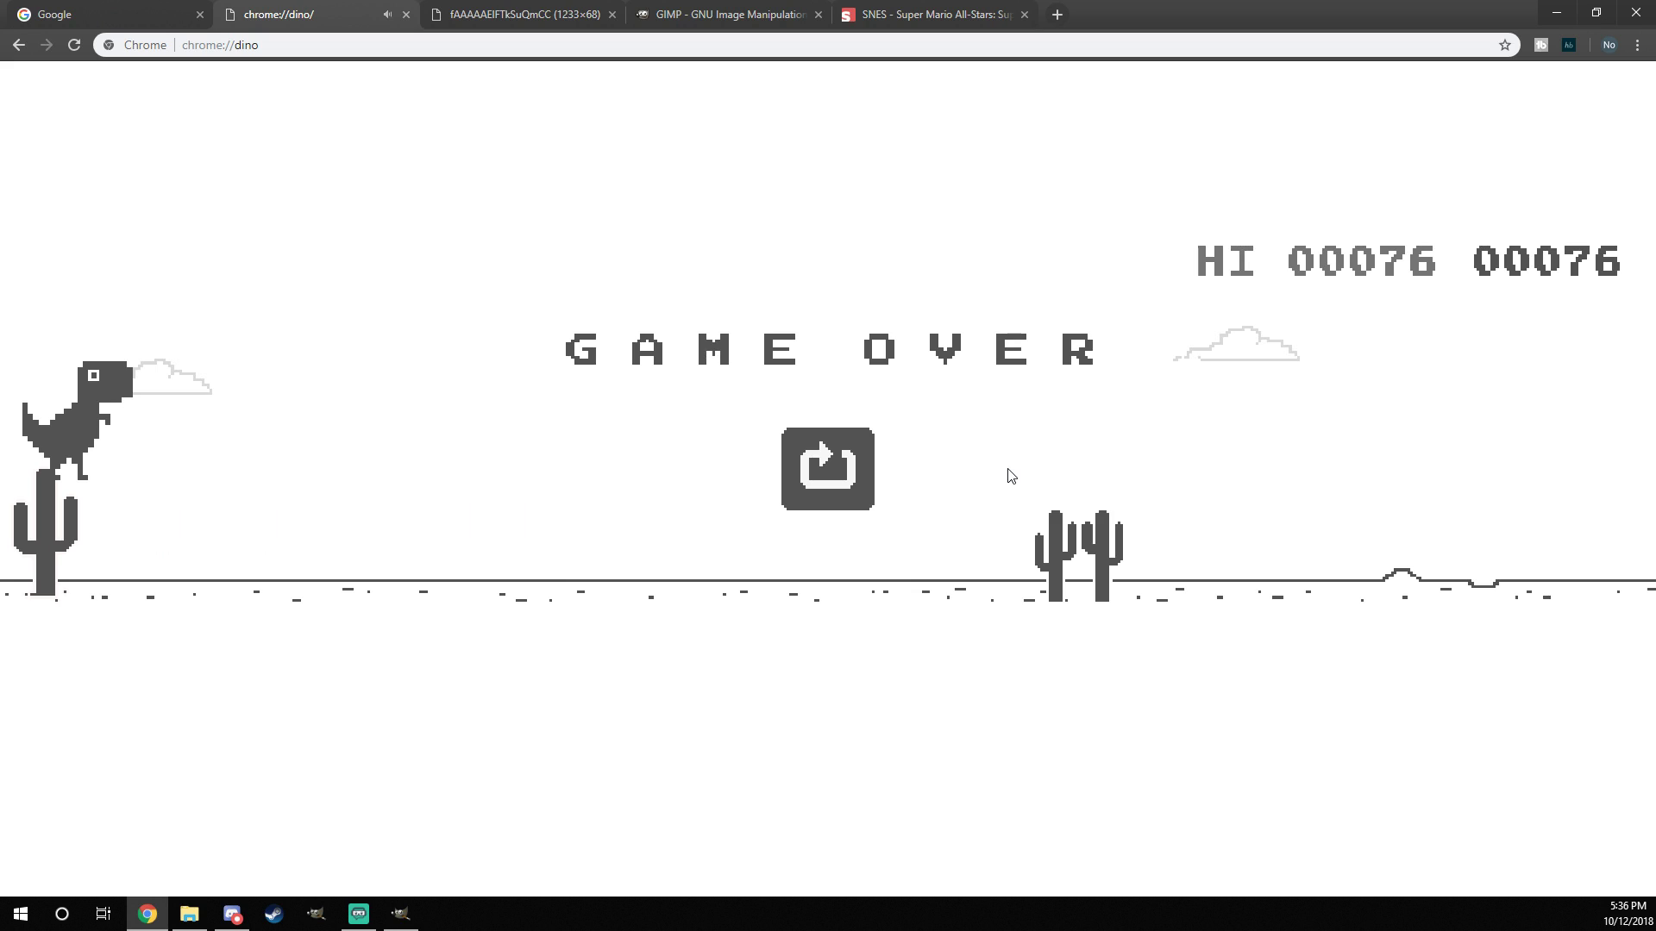
Step: Inspect the game page's source, expand the offline-resources element and pick the image link of offline-resources-1x
key(ctrl+shift+i)
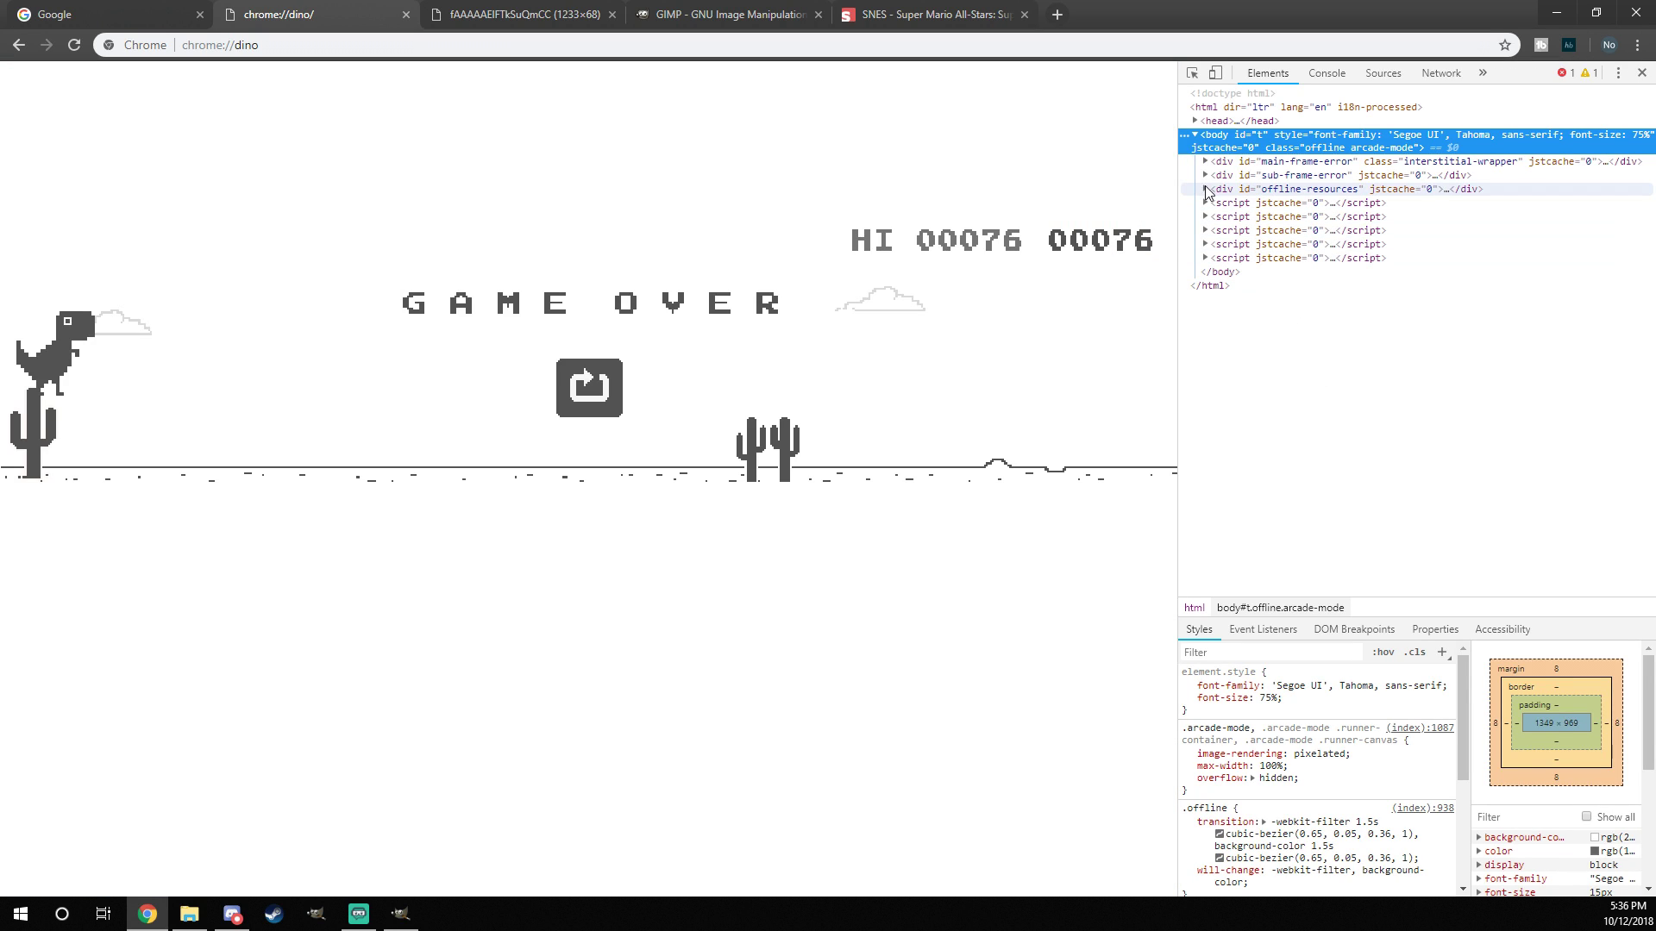
click(1206, 190)
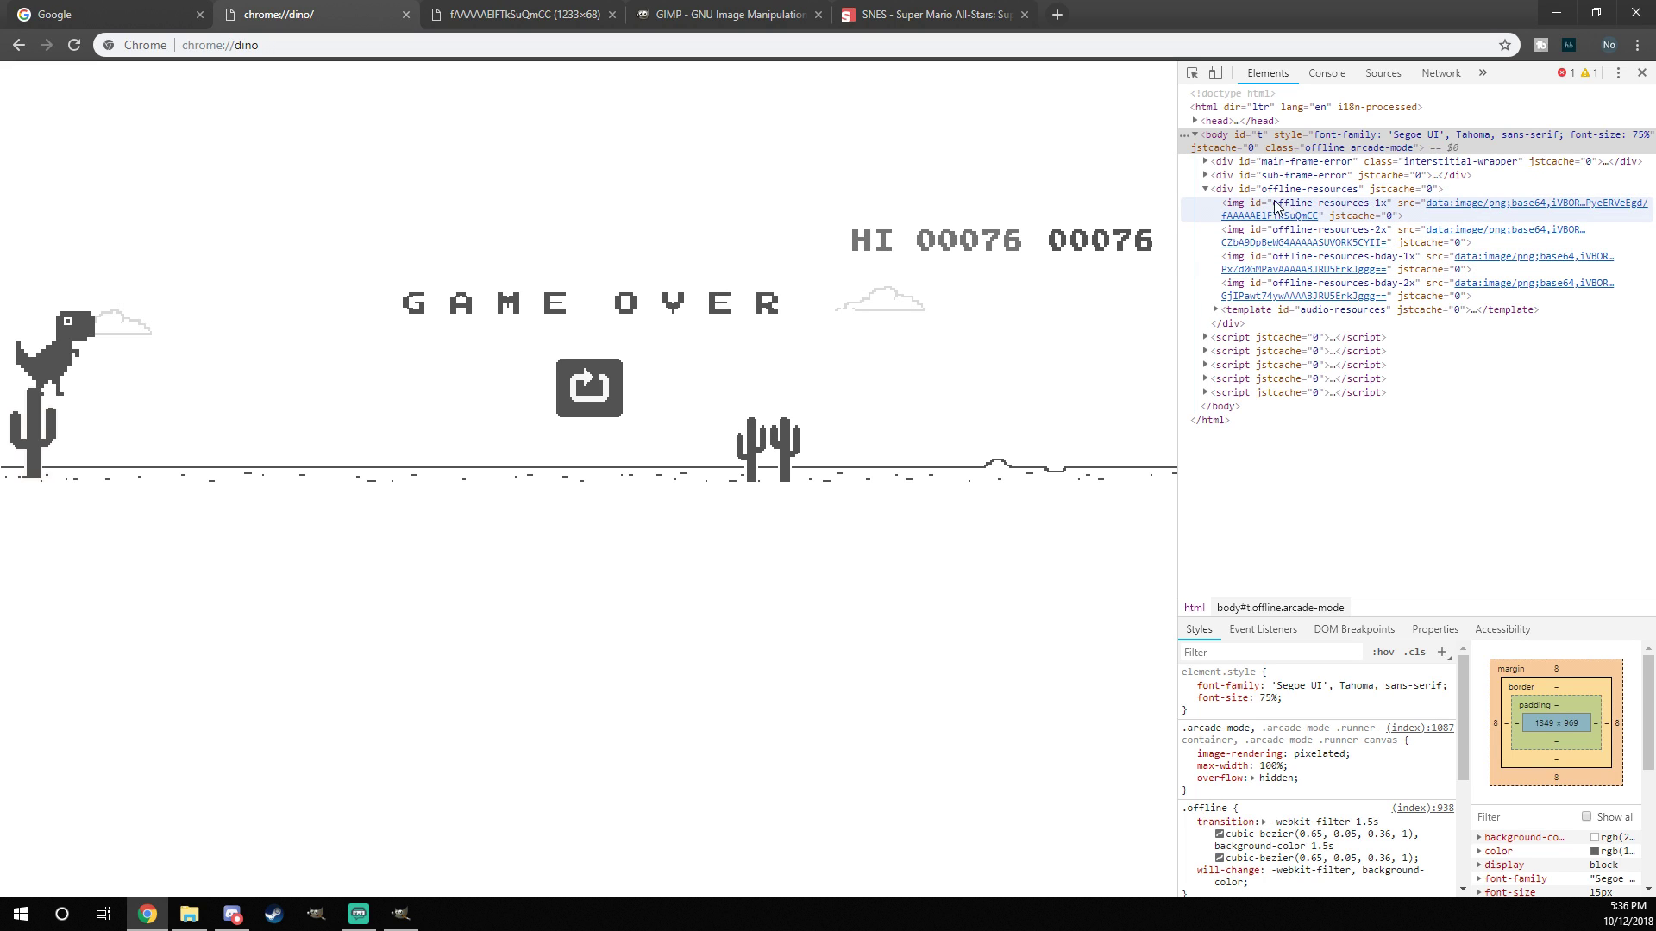
double_click(1475, 206)
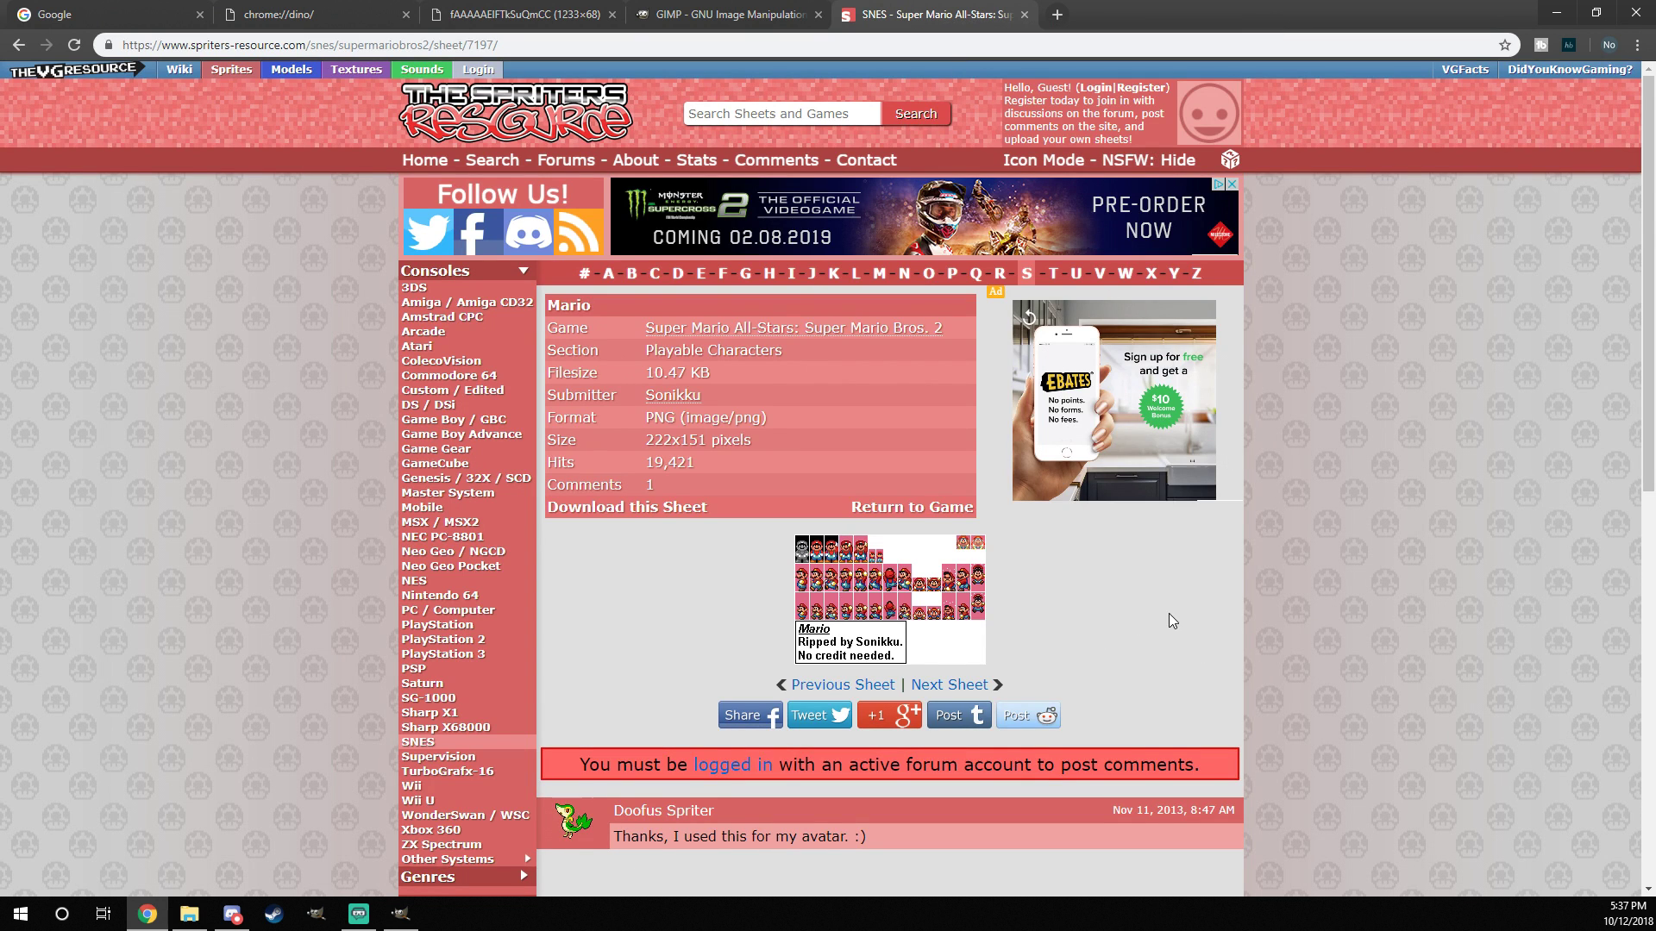
Step: Look over the Mario sheet page, then switch to GIMP and open the saved dinosaur sprite sheet download.png
scroll(1121, 604, down, 1)
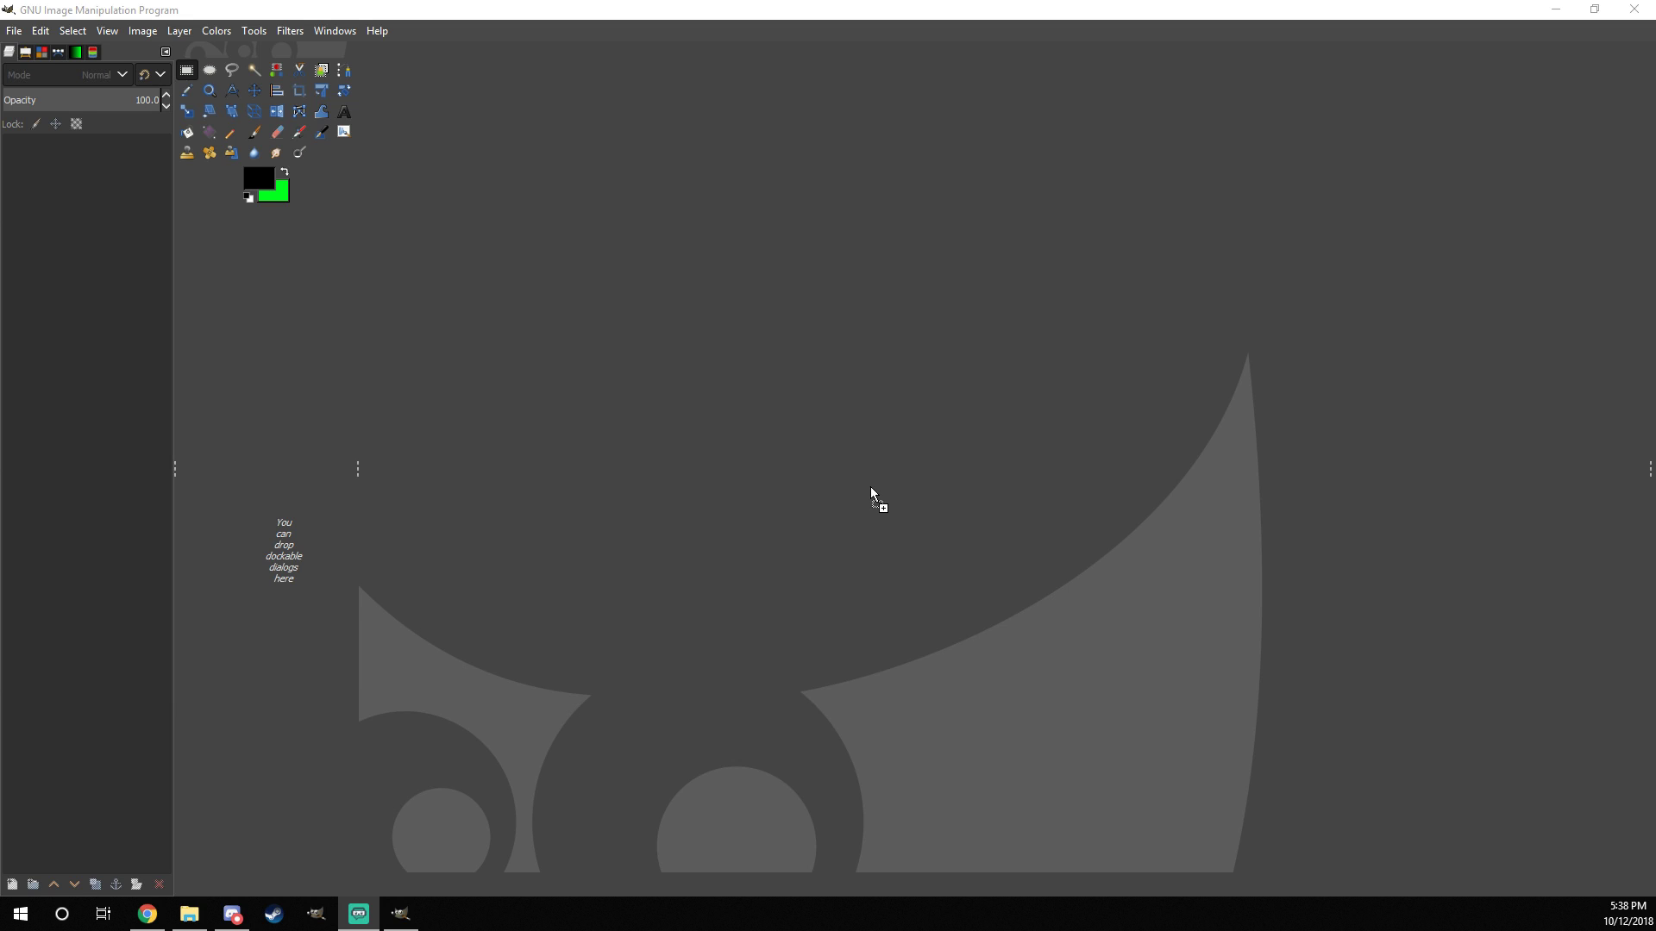
drag(871, 491, 715, 505)
Step: Examine the whole dinosaur sprite sheet, from the cacti and moon phases to the digits, GAME OVER text and dinosaur frames
scroll(799, 488, up, 3)
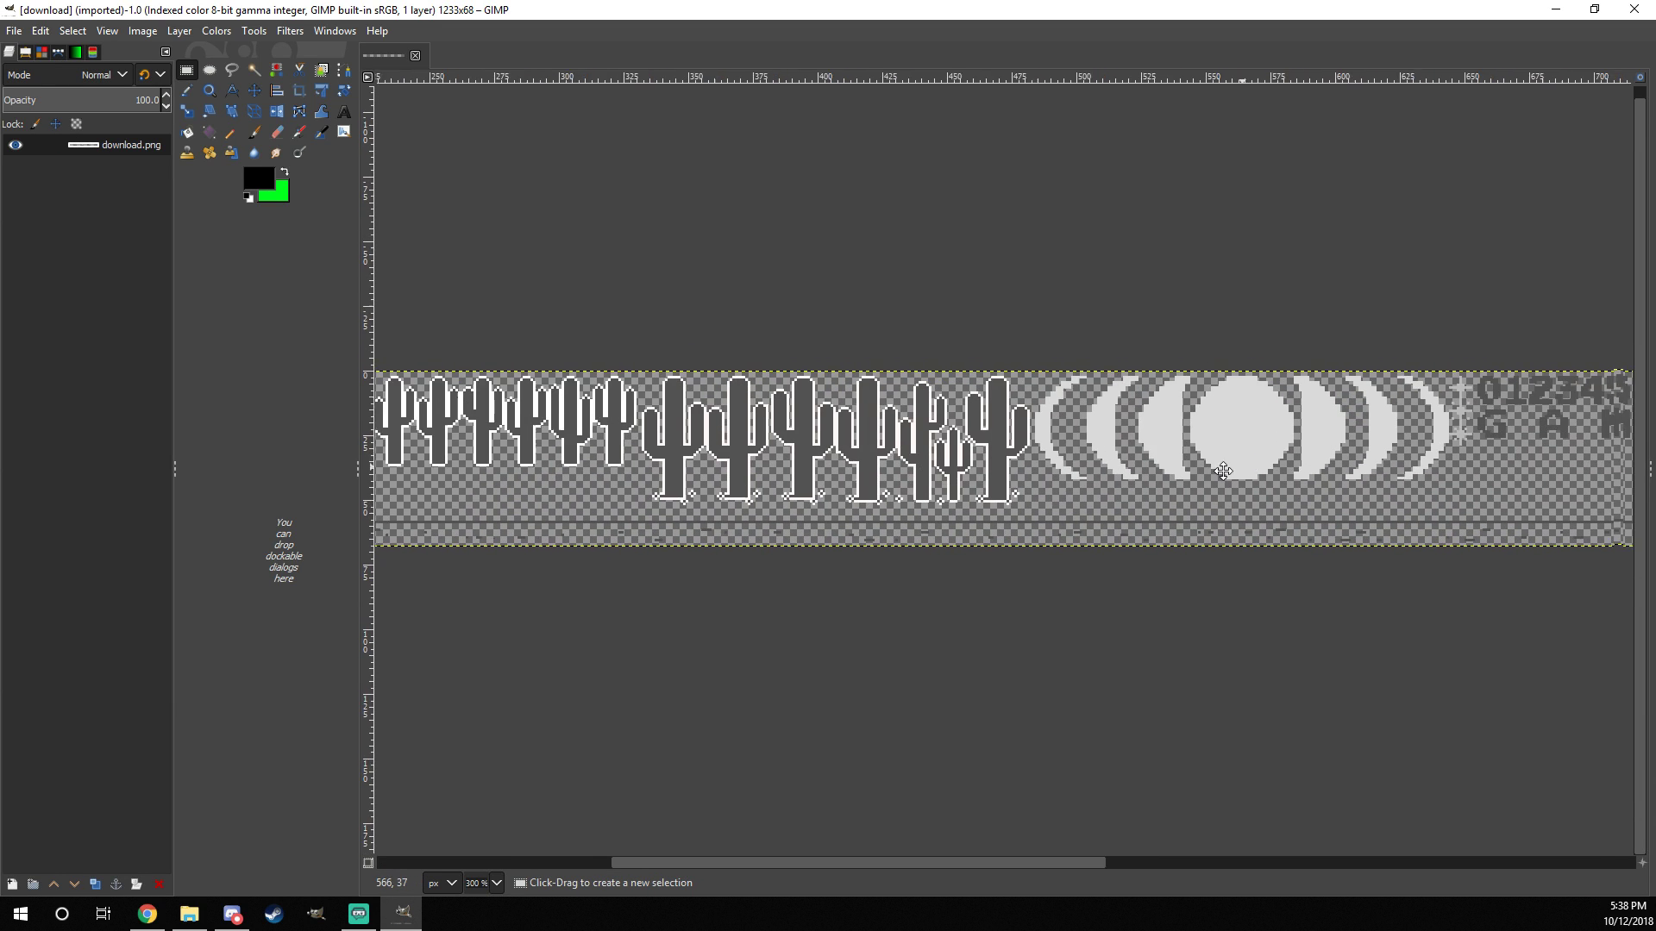
drag(1219, 469, 690, 511)
scroll(1229, 504, right, 8)
scroll(990, 505, down, 4)
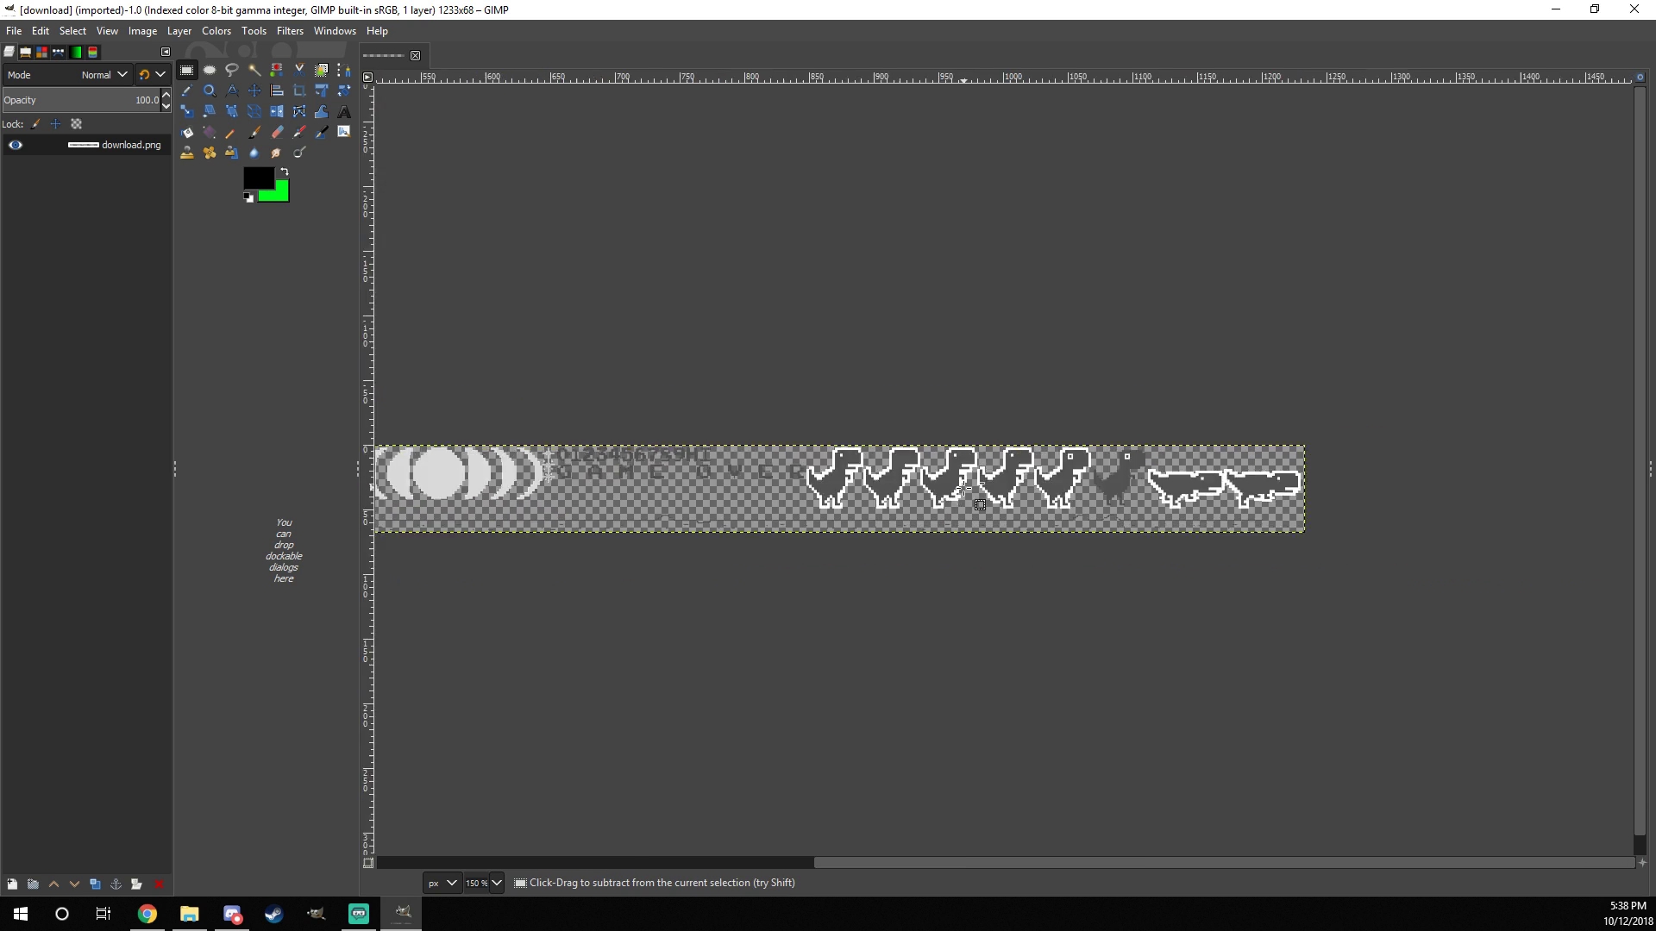
scroll(990, 505, up, 5)
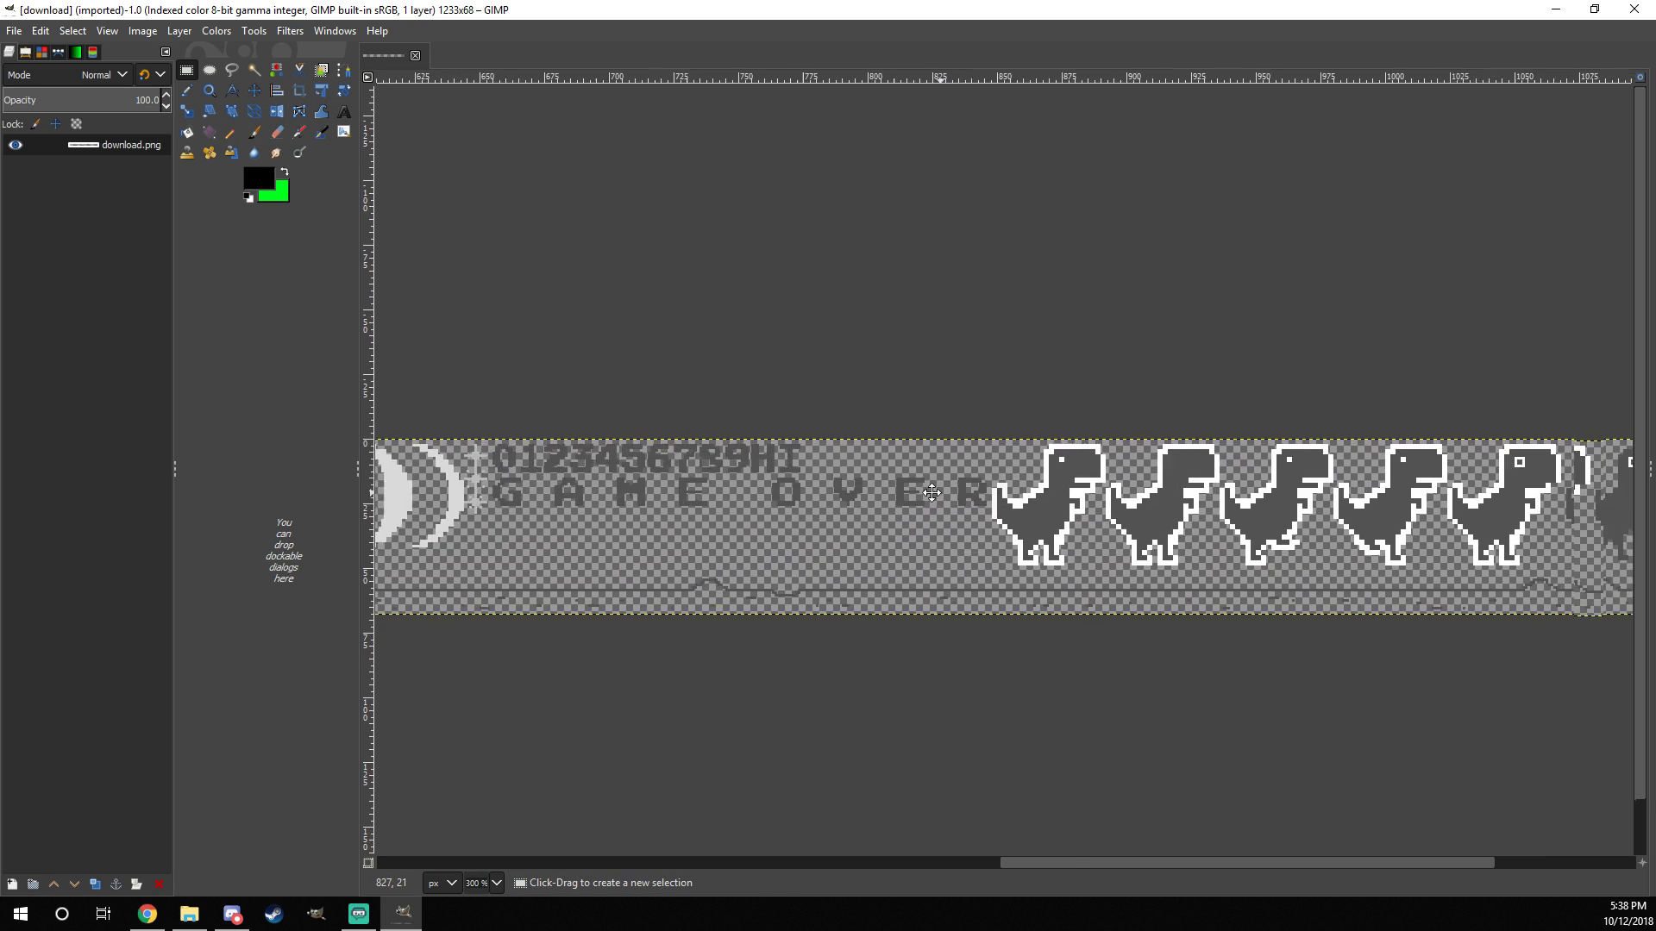
scroll(953, 484, up, 1)
drag(952, 484, 595, 481)
drag(1098, 475, 1306, 466)
scroll(1146, 467, down, 4)
scroll(1151, 466, up, 2)
drag(872, 471, 1169, 504)
scroll(893, 503, down, 4)
scroll(893, 503, left, 3)
scroll(892, 503, right, 1)
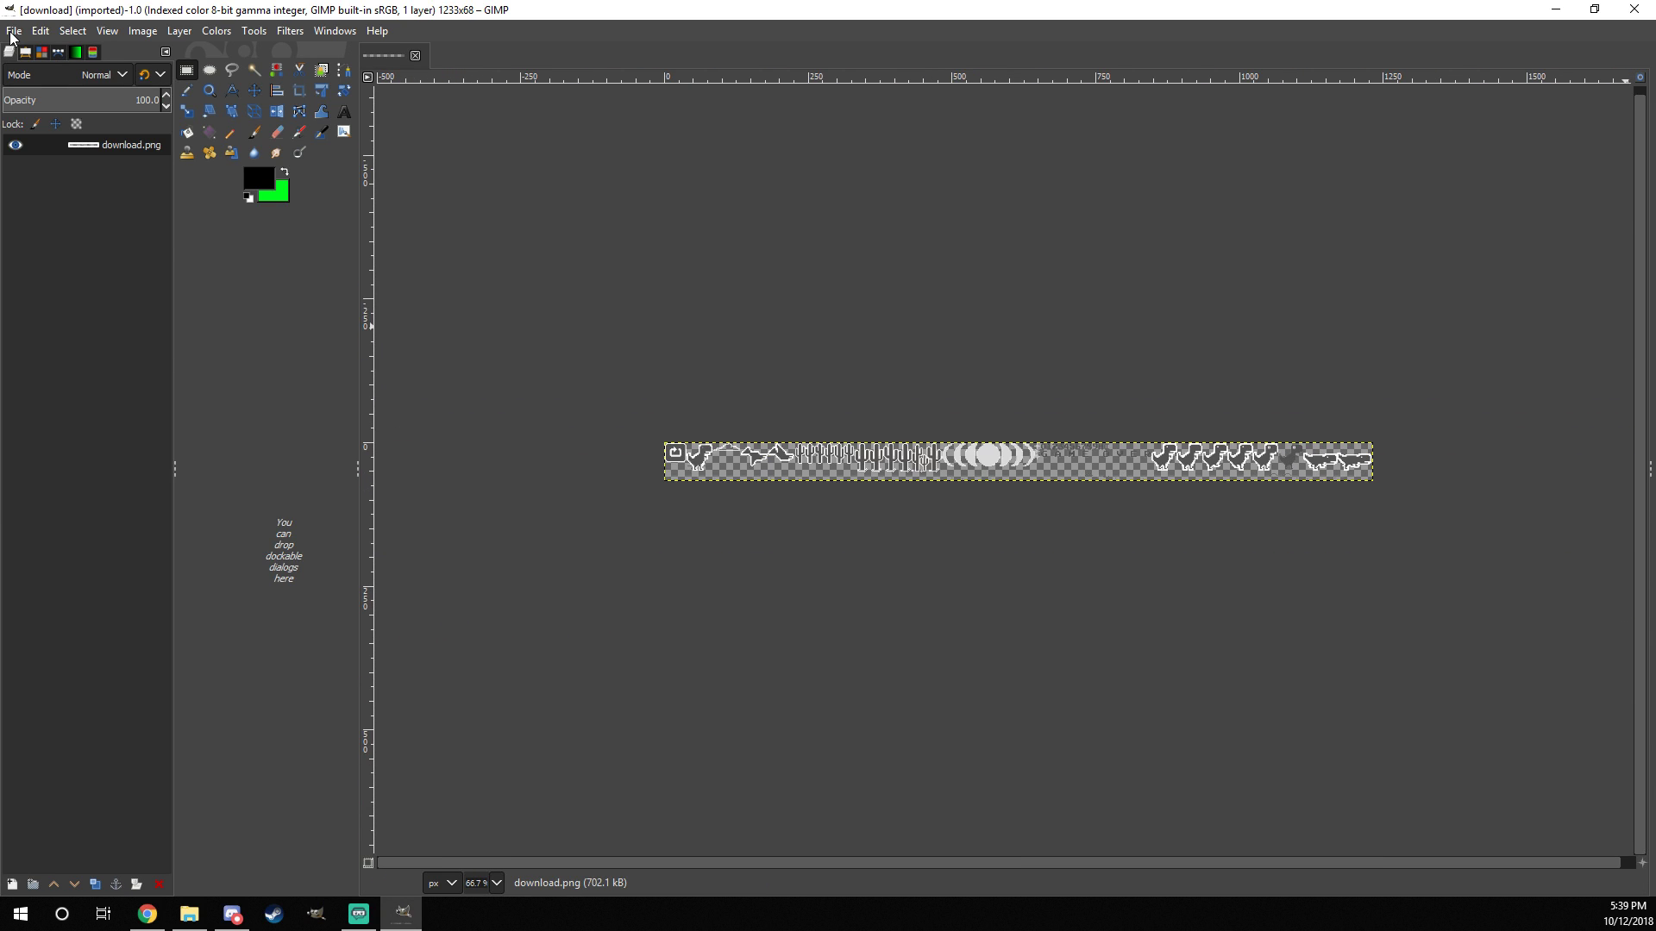
Step: Open the Mario sprite sheet 7197.png beside the dinosaur sheet and look closely at its poses
click(14, 31)
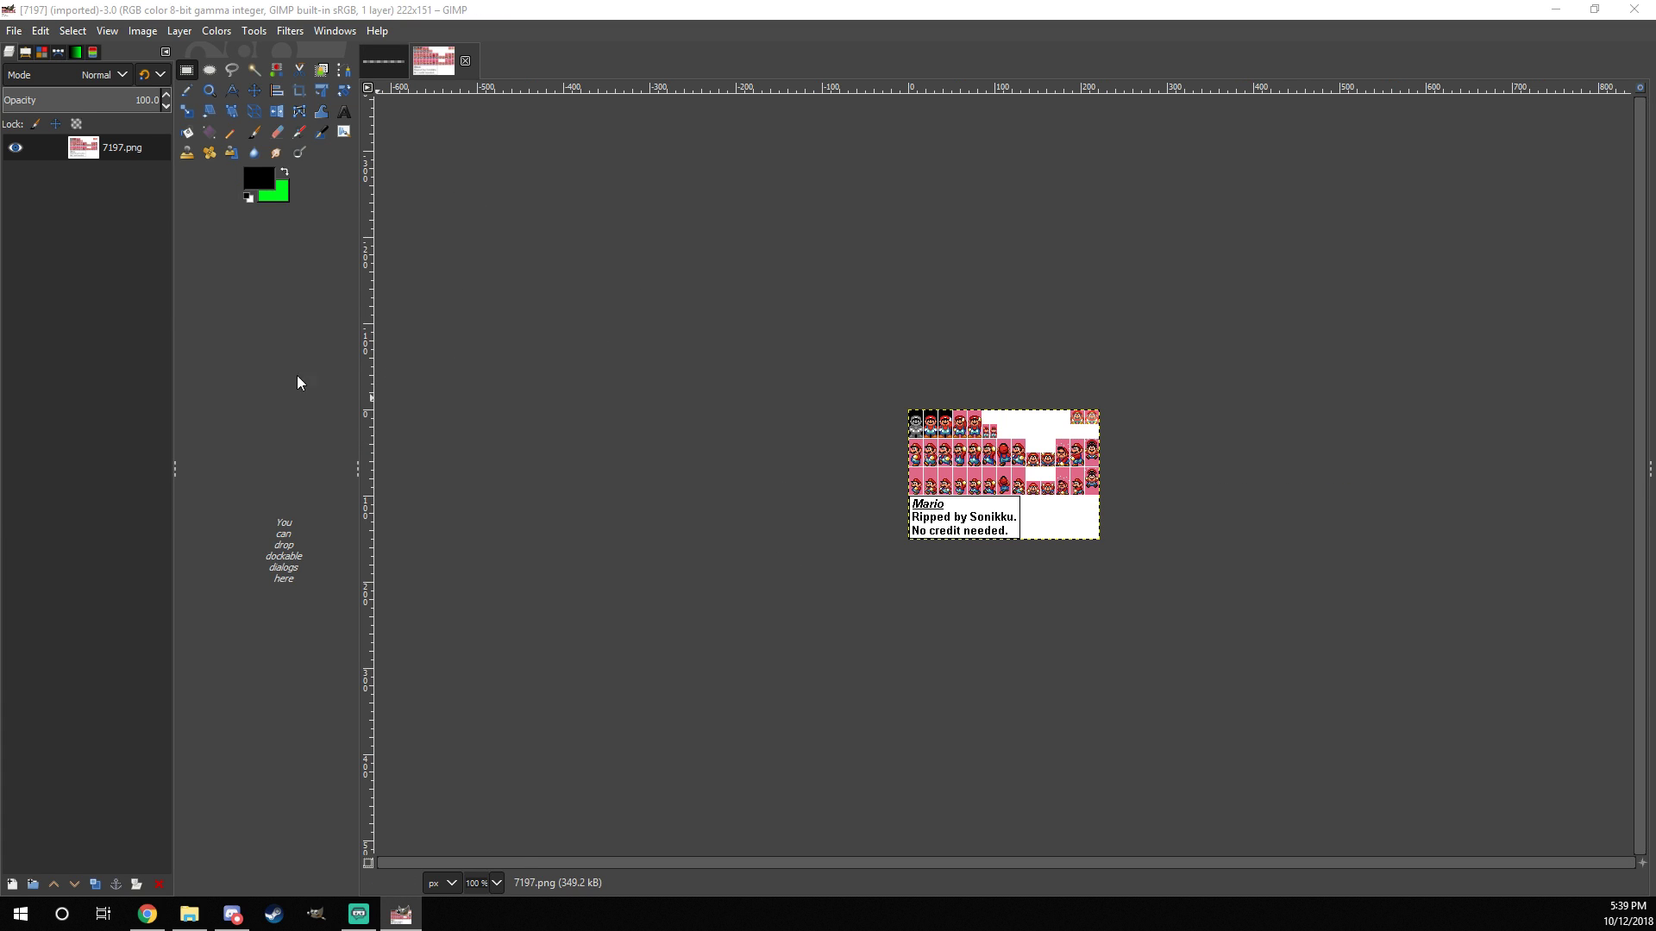
click(383, 59)
click(444, 65)
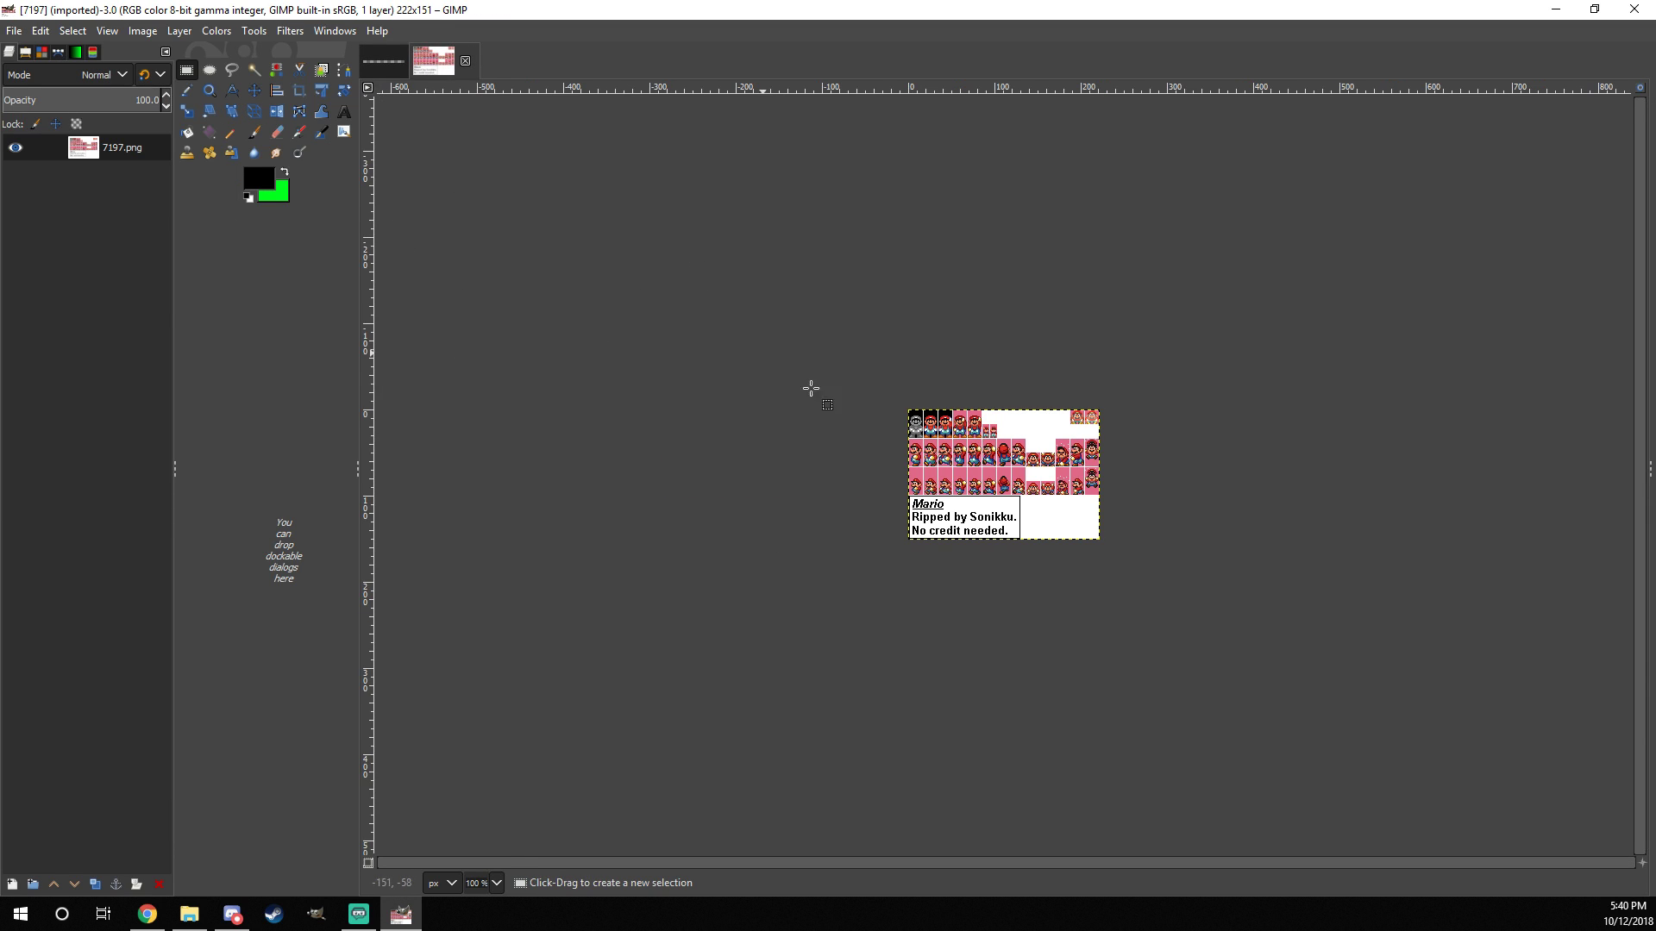
scroll(810, 388, up, 5)
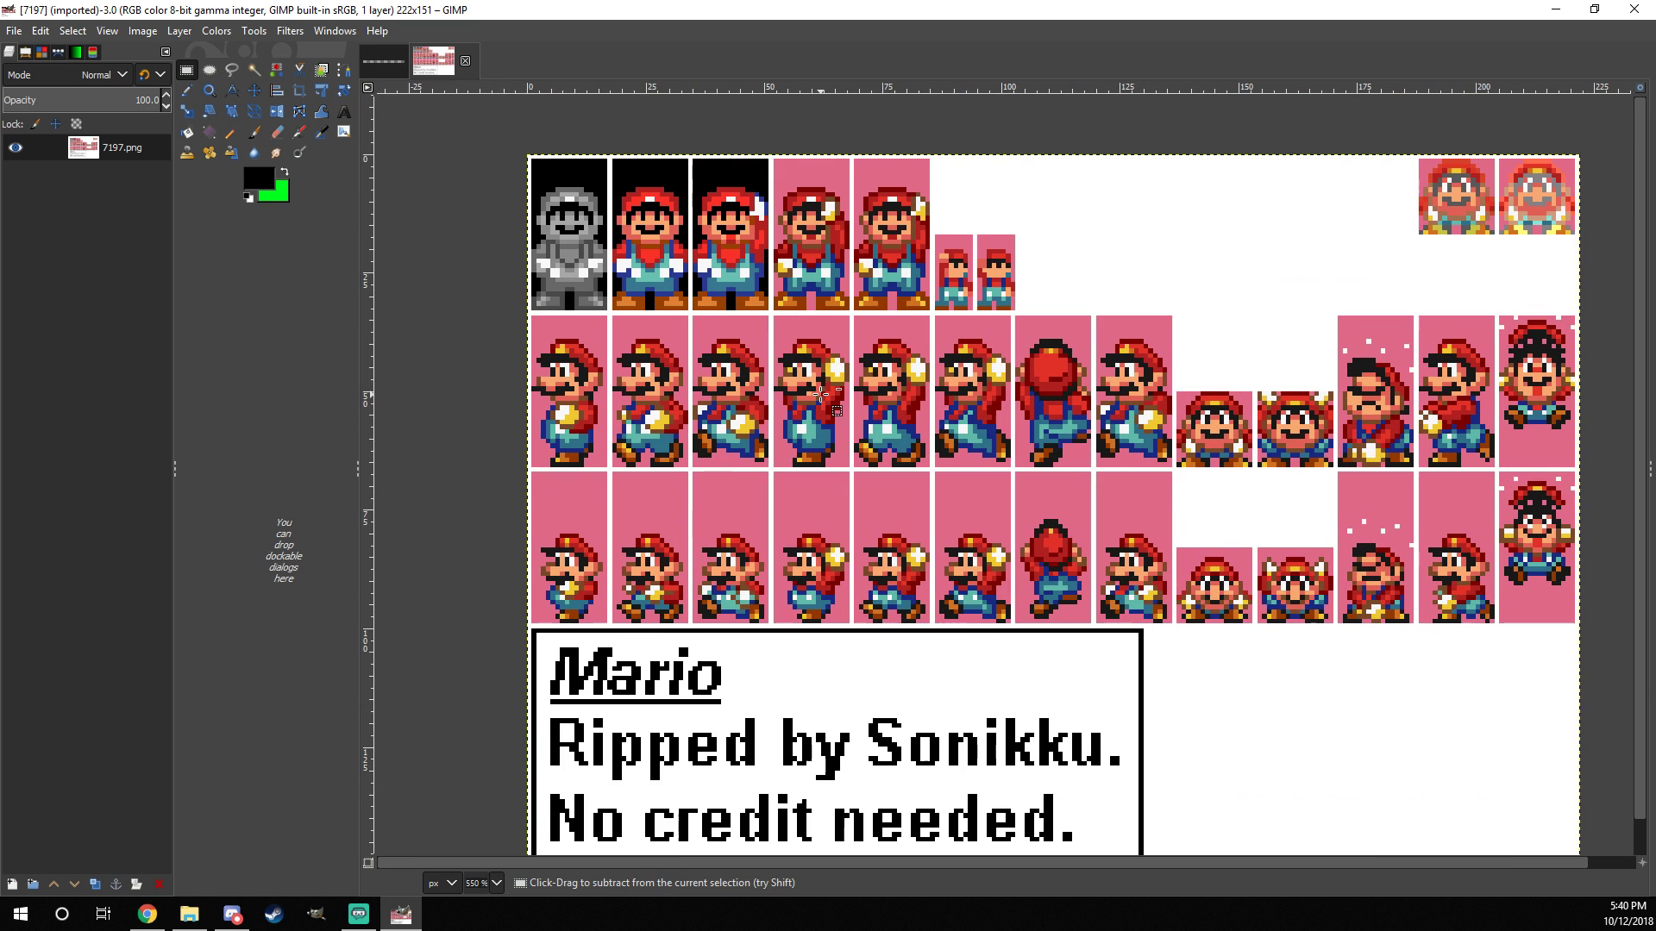
scroll(821, 395, down, 5)
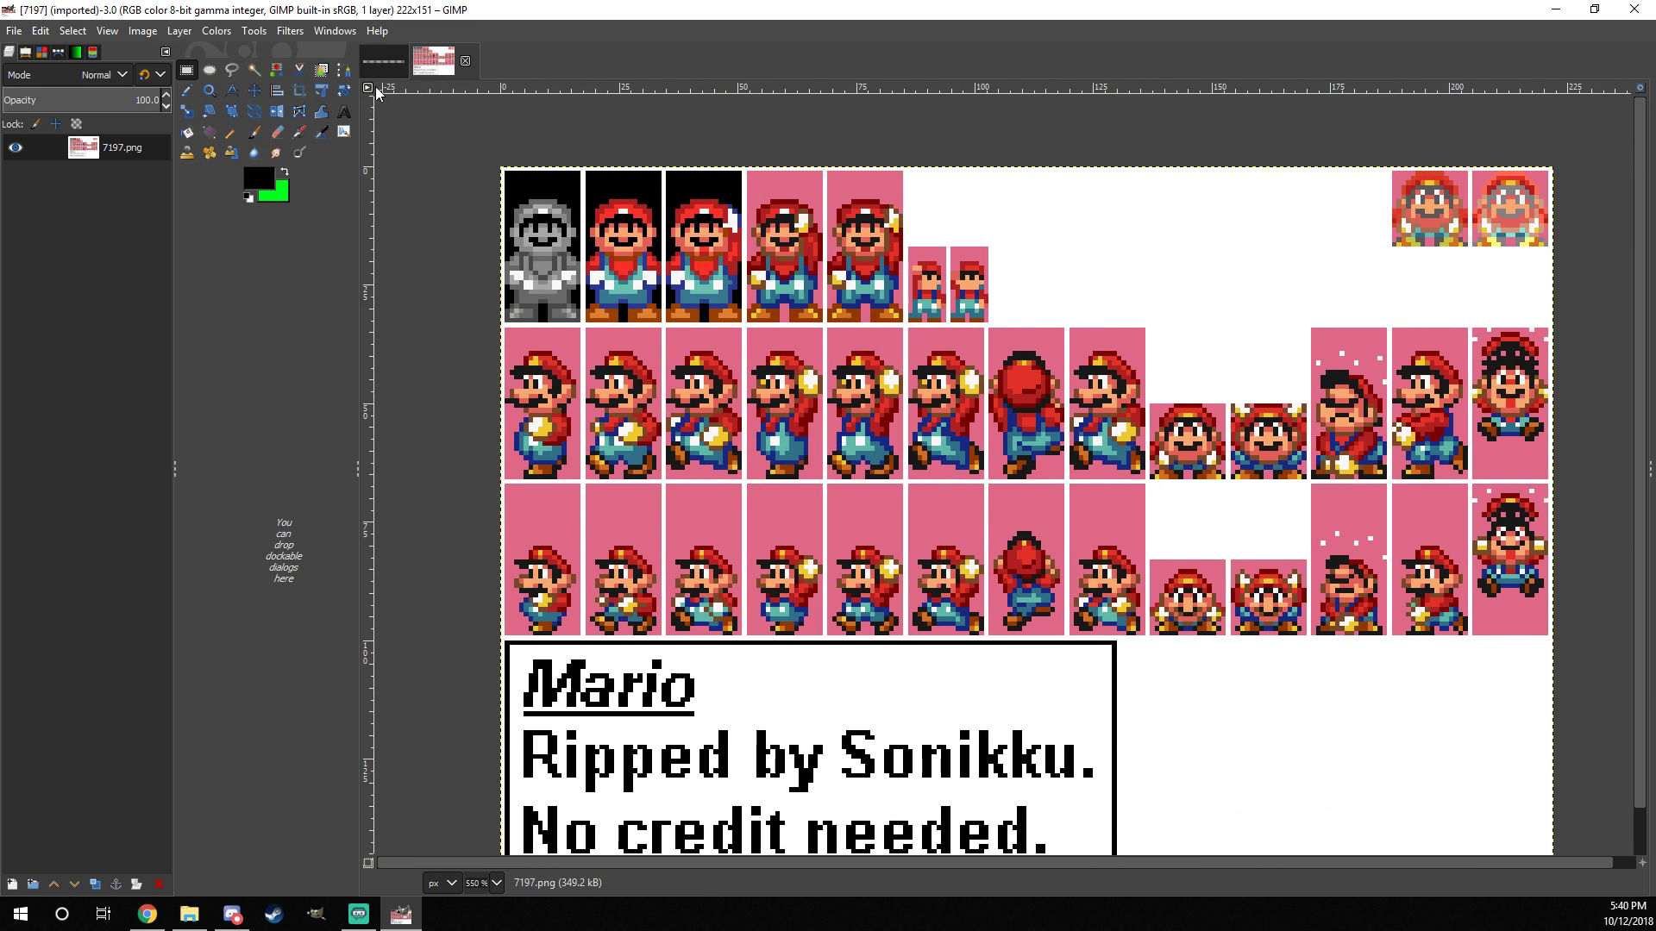
Step: Return to download.png and put a rectangular selection around the standing dinosaur next to the restart icon
click(383, 69)
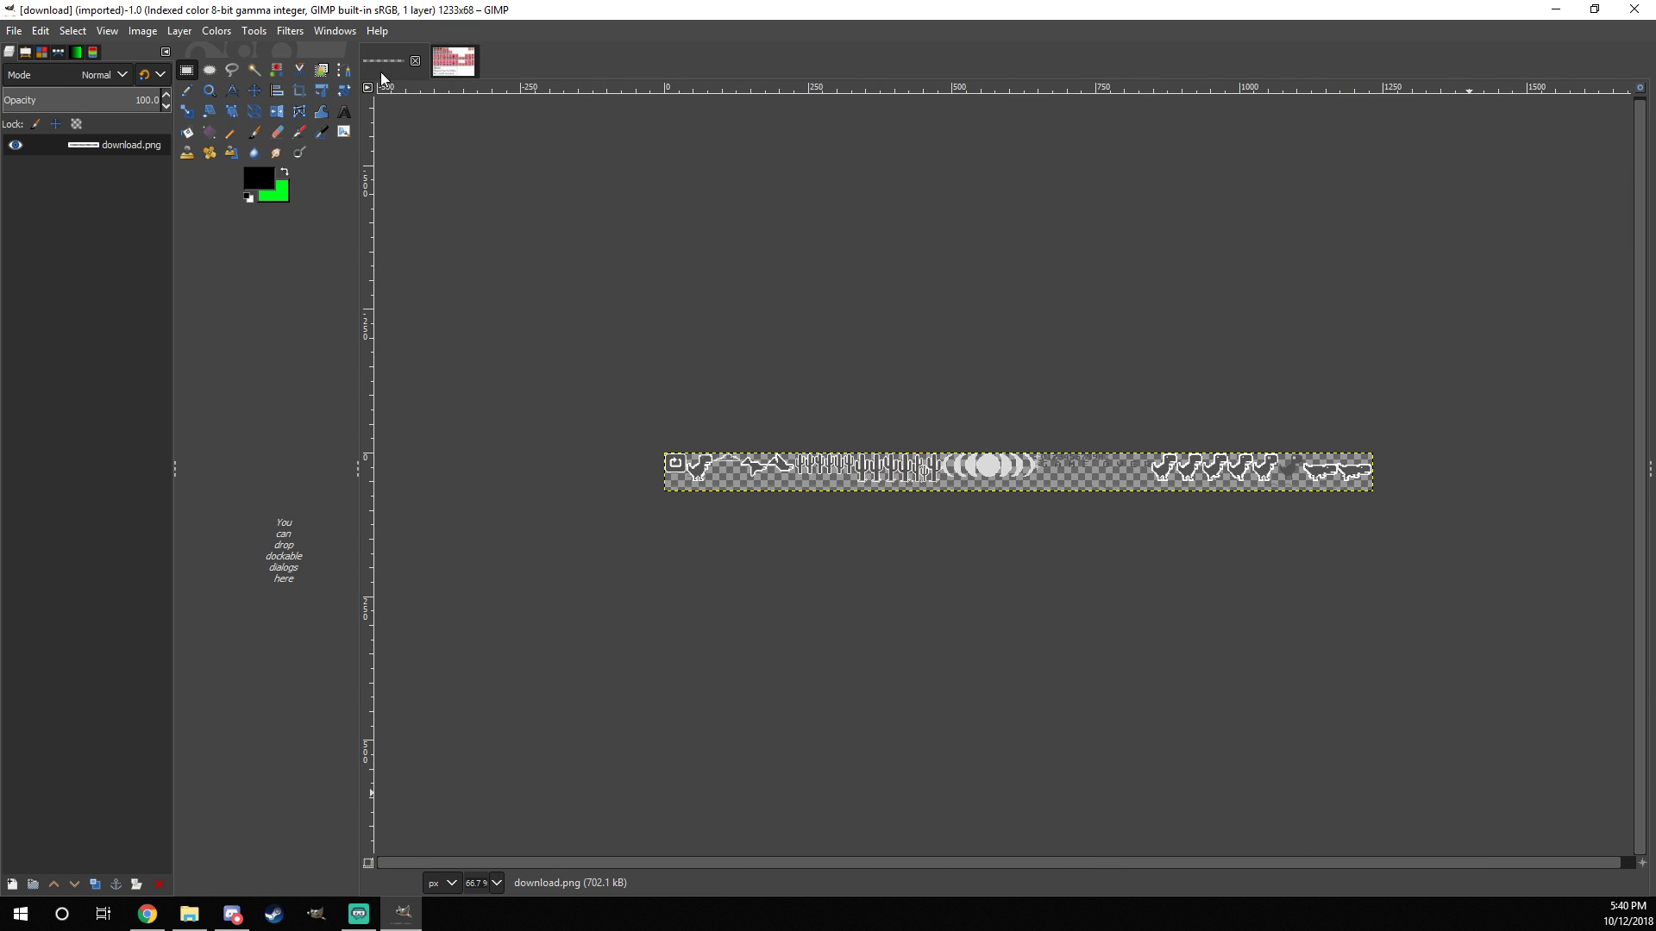
scroll(728, 487, up, 5)
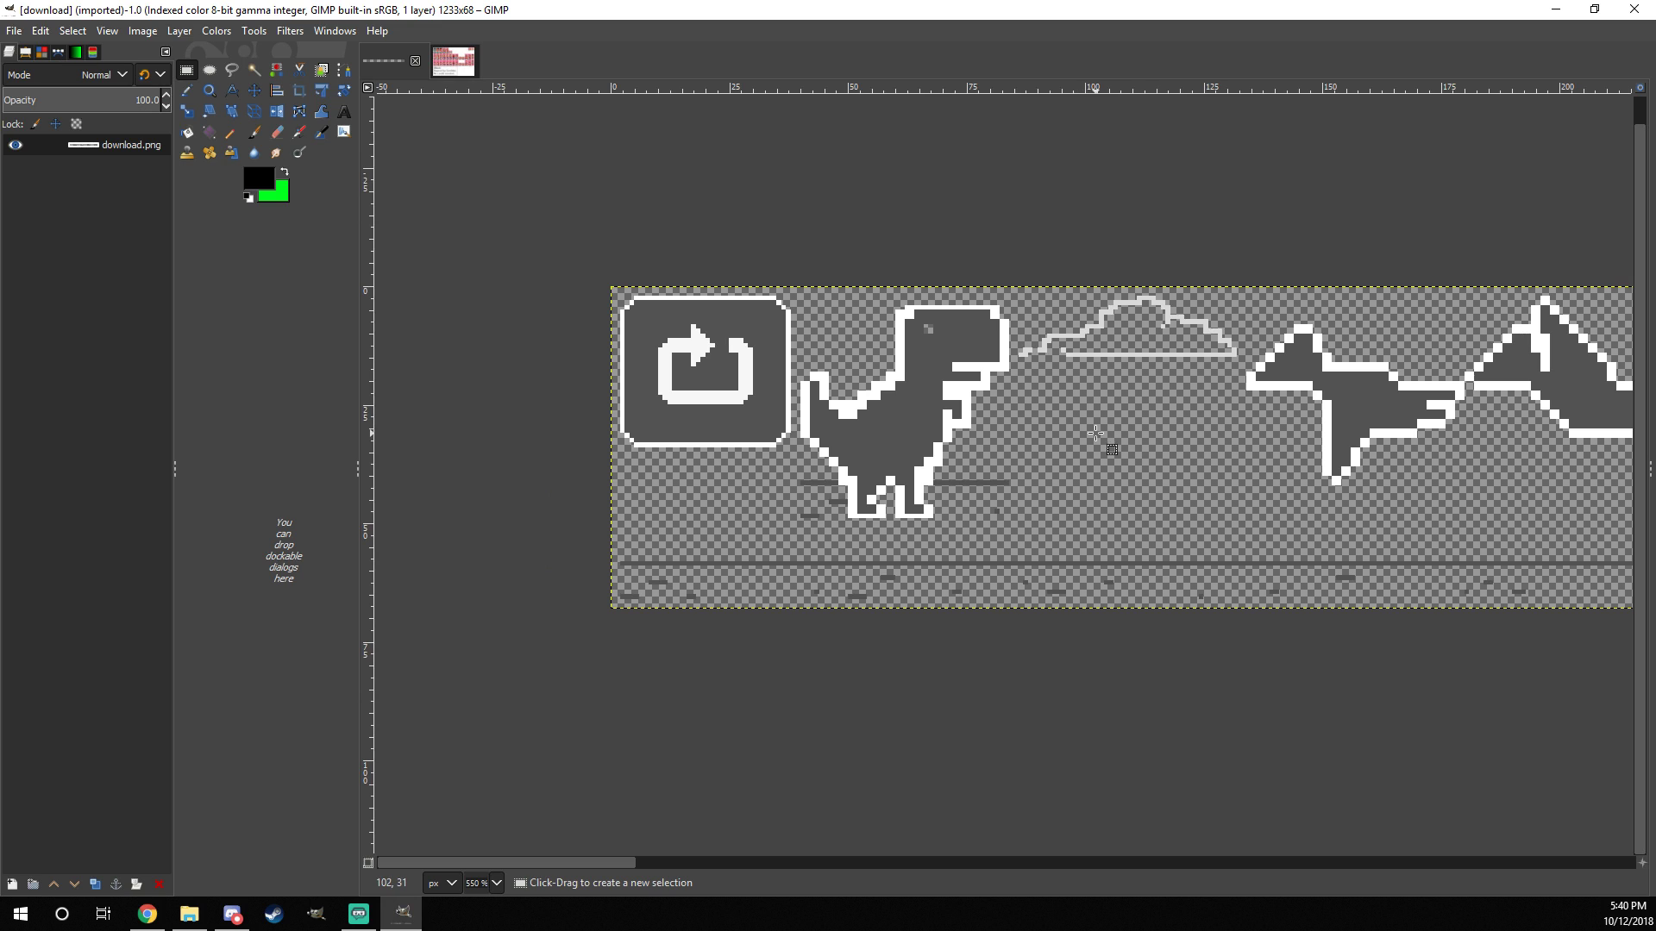
scroll(1052, 451, down, 2)
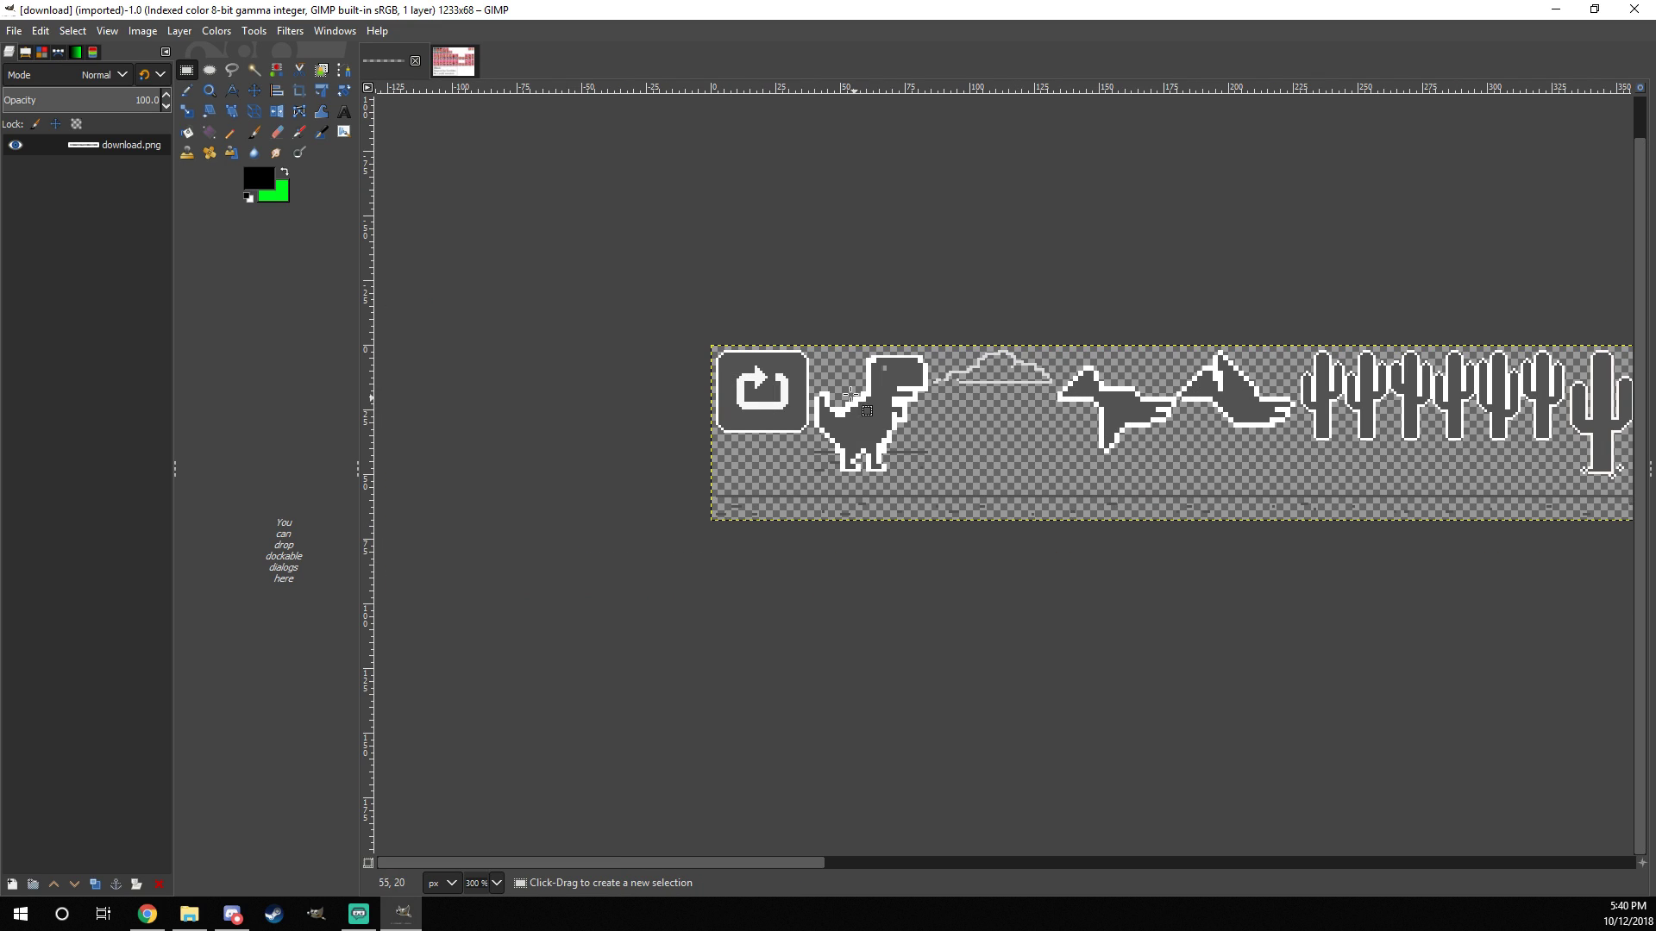
drag(816, 356, 925, 461)
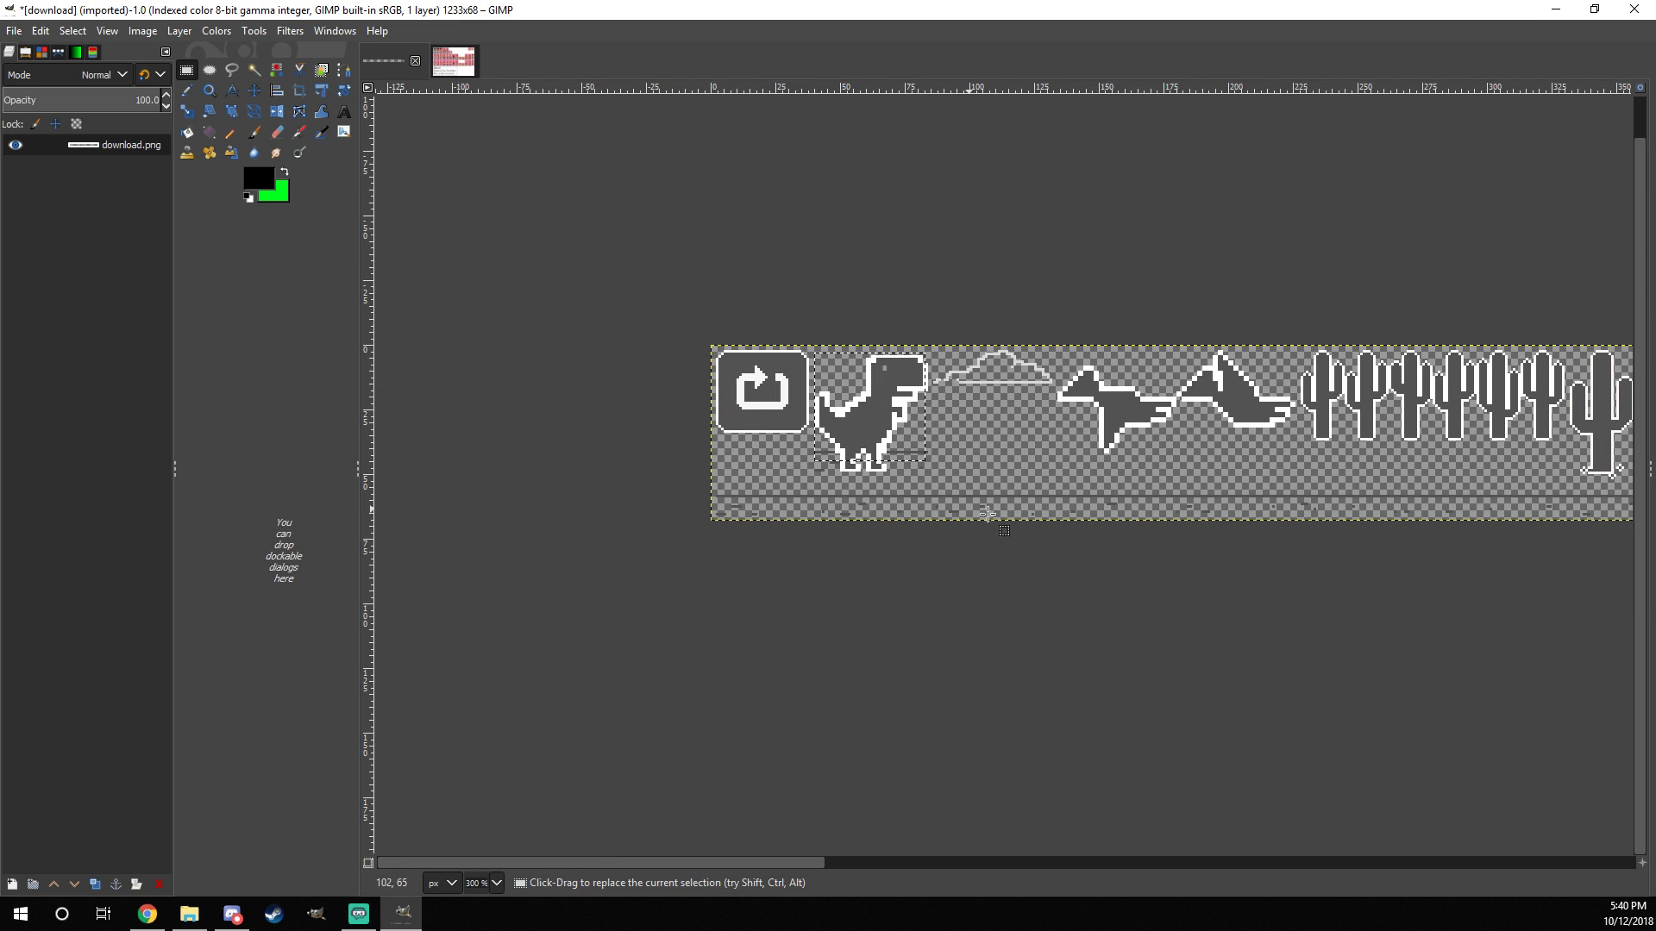
Step: Switch to Chrome, reload the chrome://dino page, close its developer tools and return to GIMP
click(150, 919)
click(272, 10)
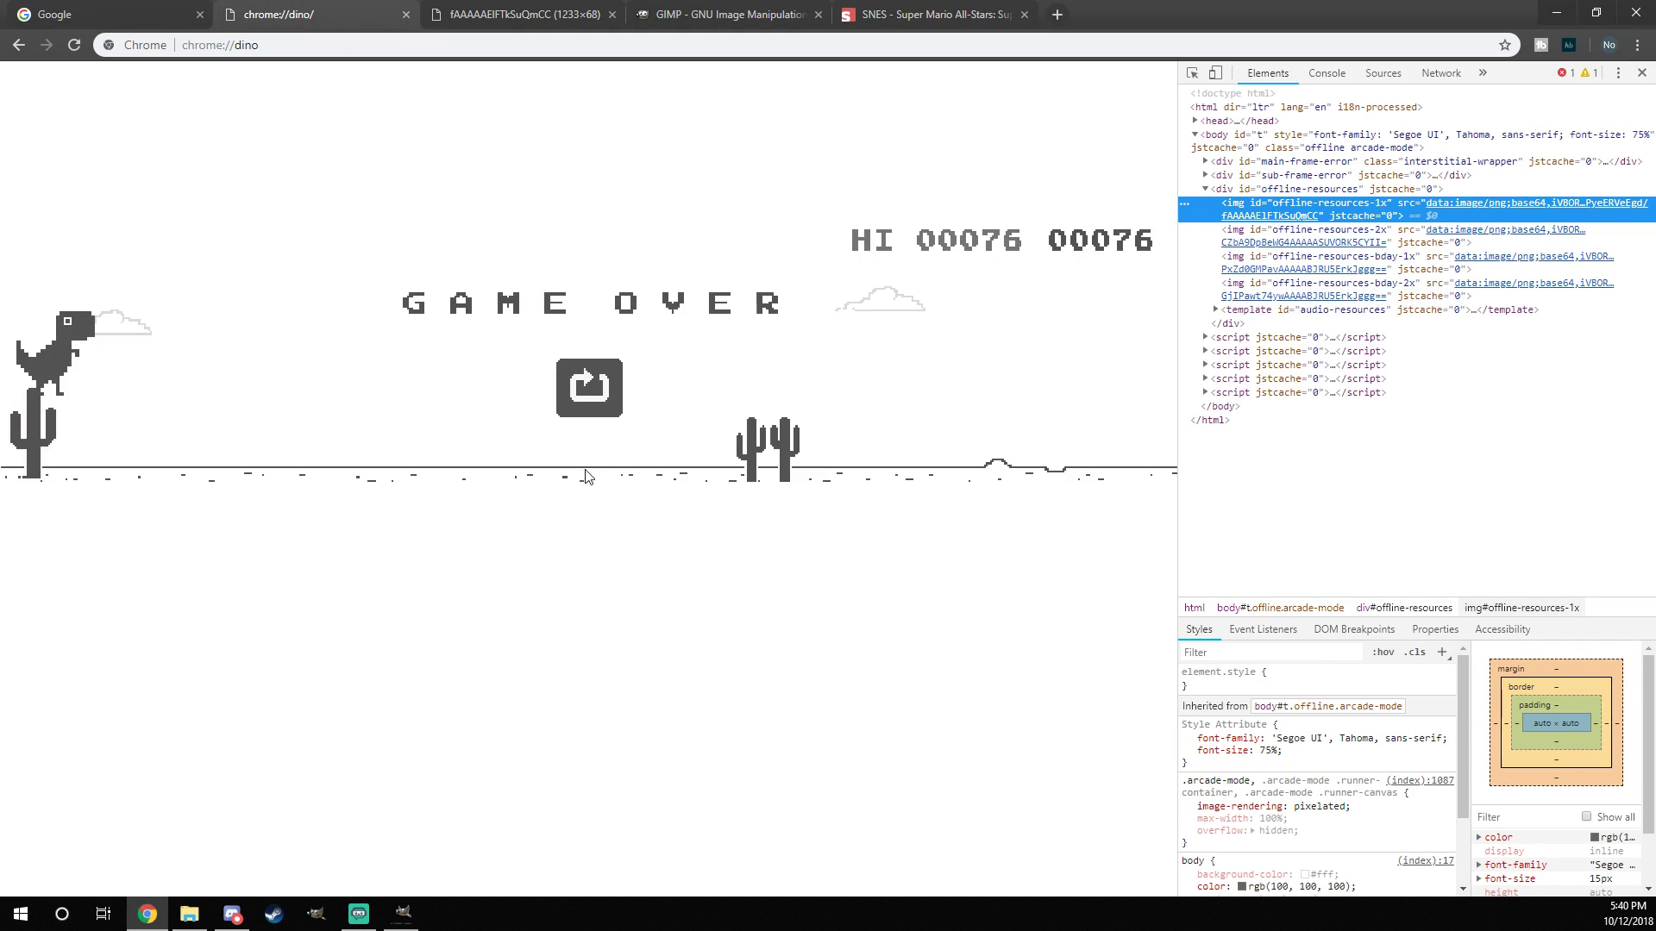
click(75, 46)
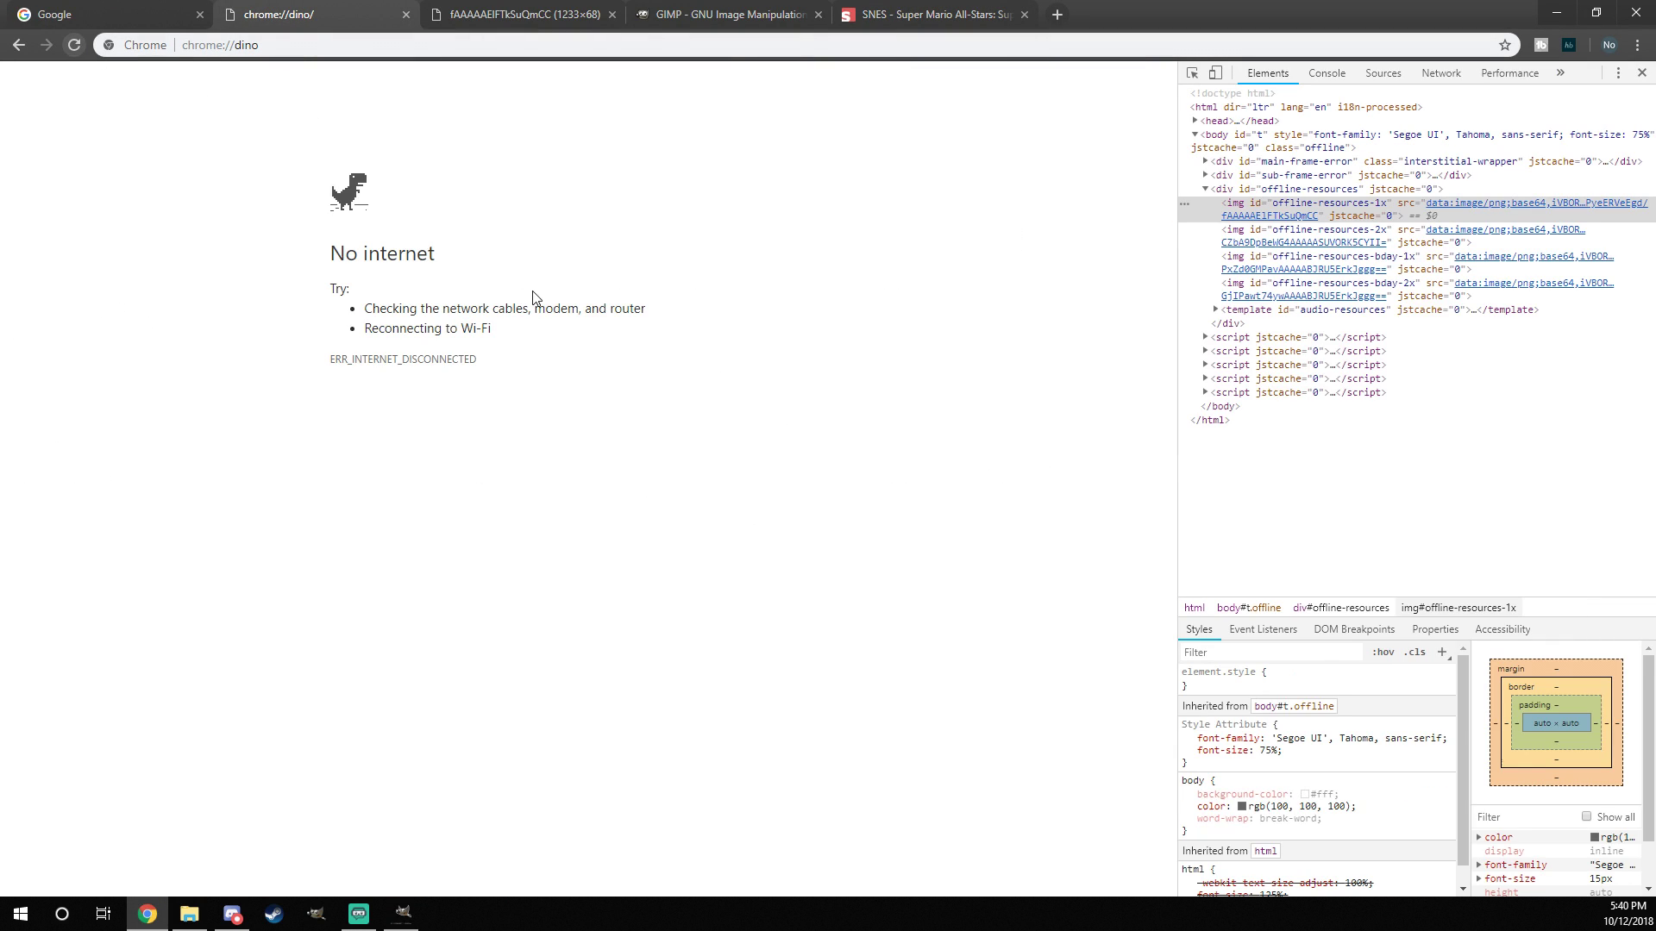
click(1641, 74)
click(403, 914)
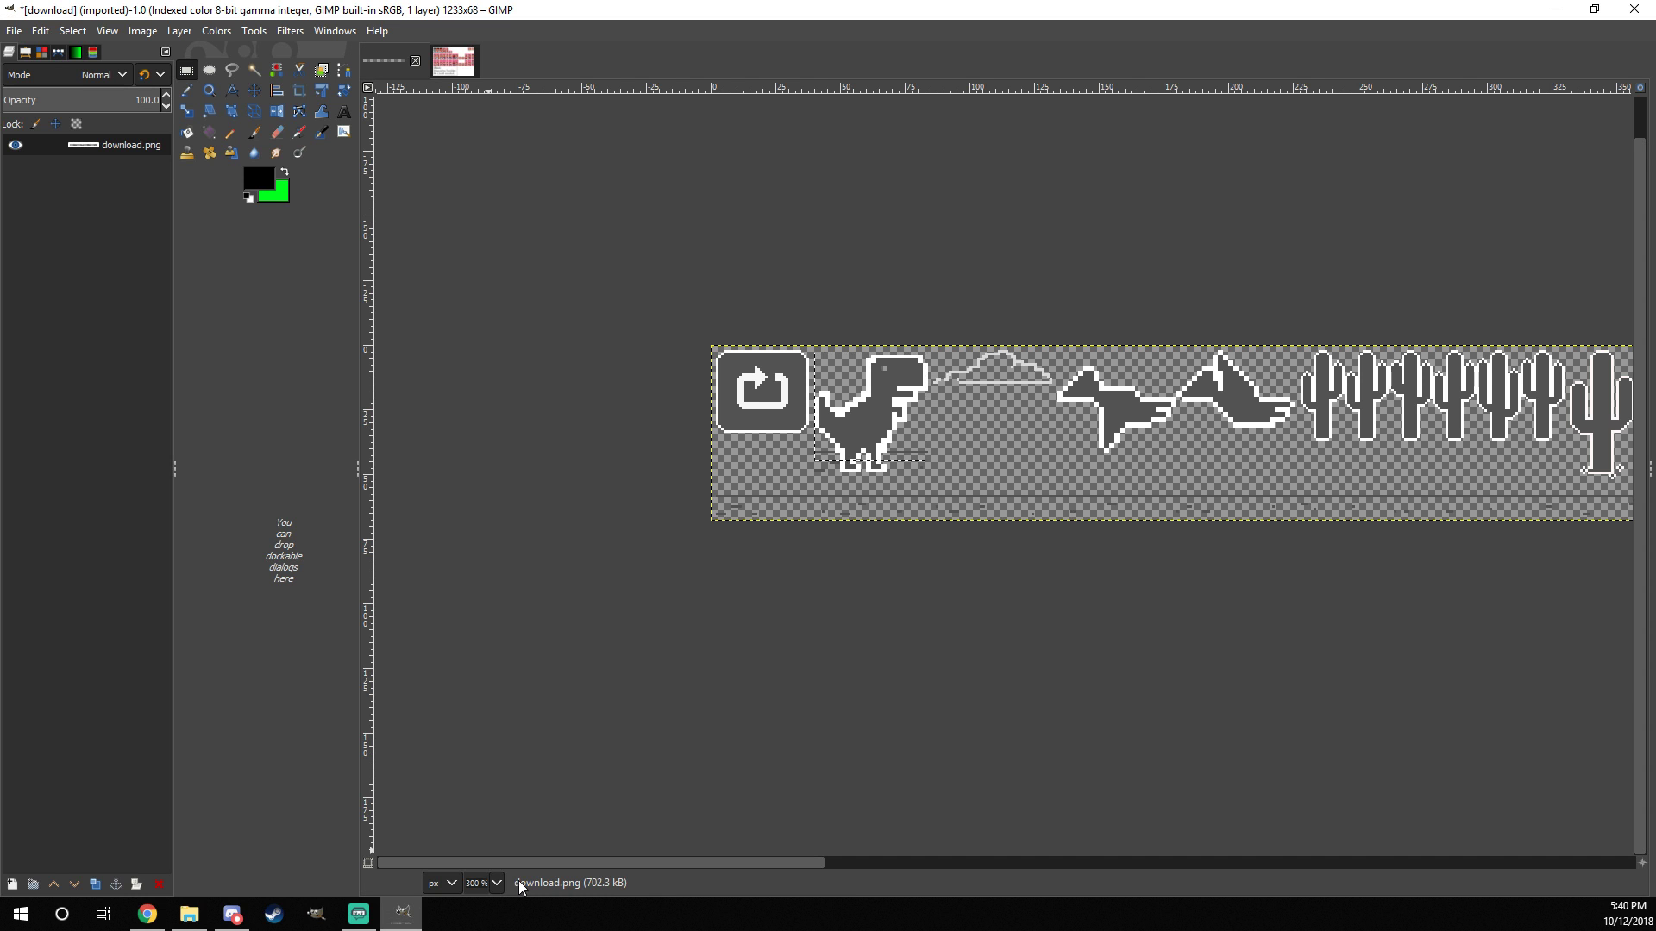
Step: Select the first two dinosaur frames after the GAME OVER text with a rectangle of about 88 × 51 px
drag(1216, 371, 529, 344)
drag(1290, 393, 563, 445)
scroll(565, 446, right, 8)
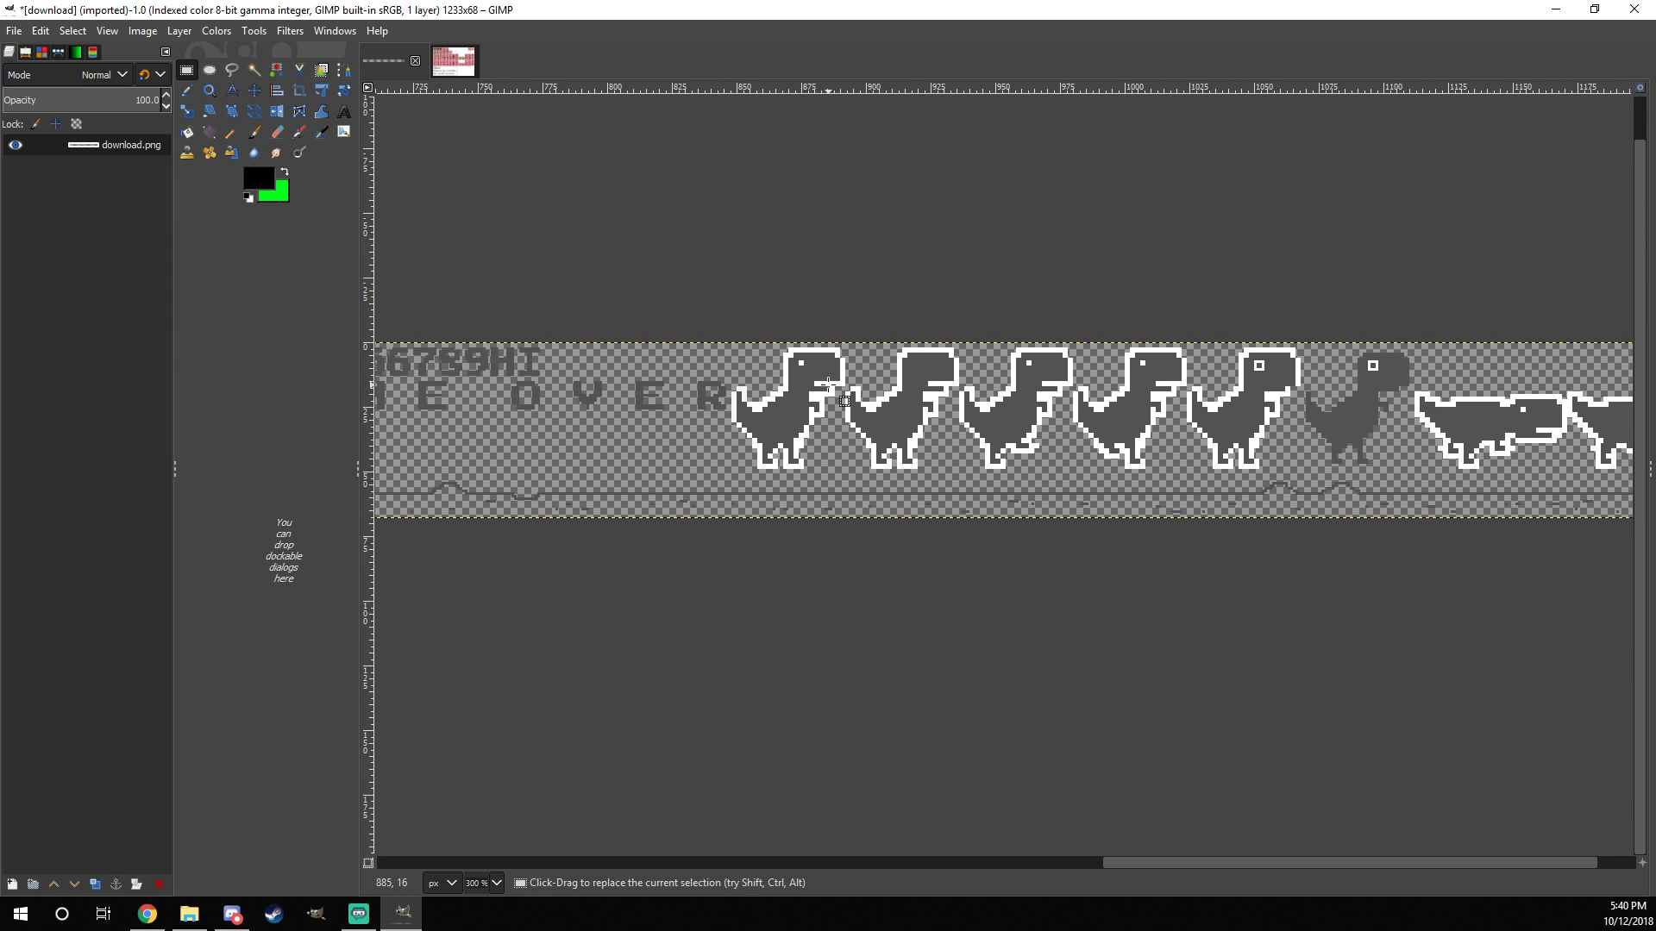
drag(729, 345, 766, 364)
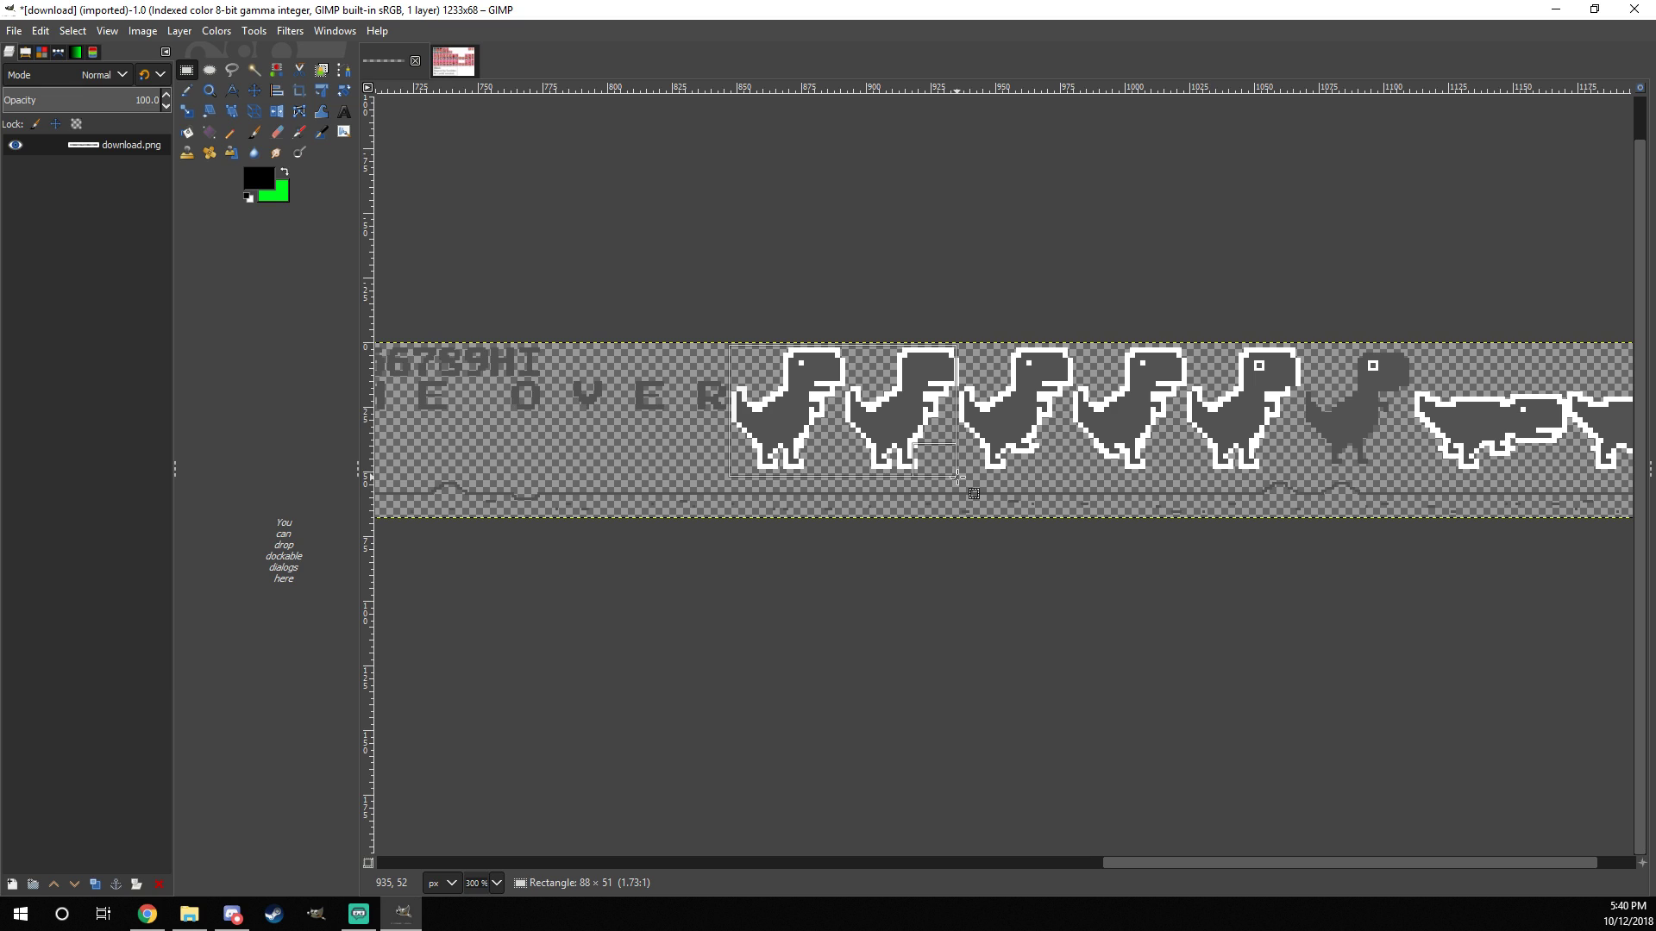
drag(957, 475, 958, 475)
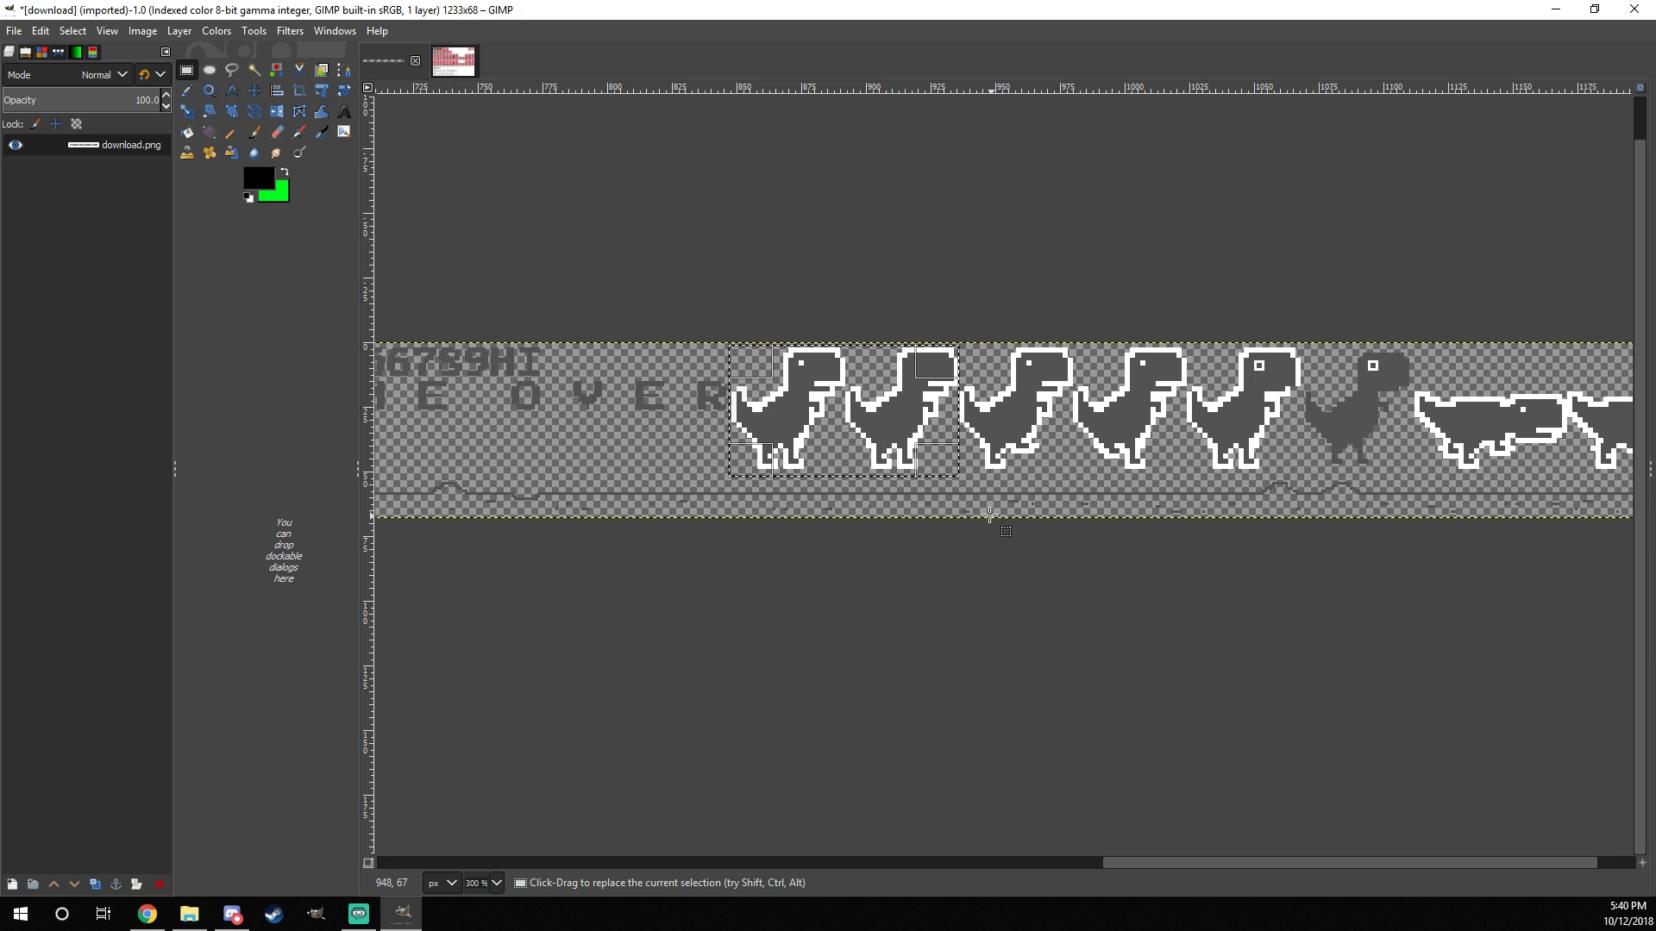
Step: Select the remaining dinosaur frames pair by pair, ending with a rectangle around the two ducking dinosaurs
scroll(1092, 483, right, 4)
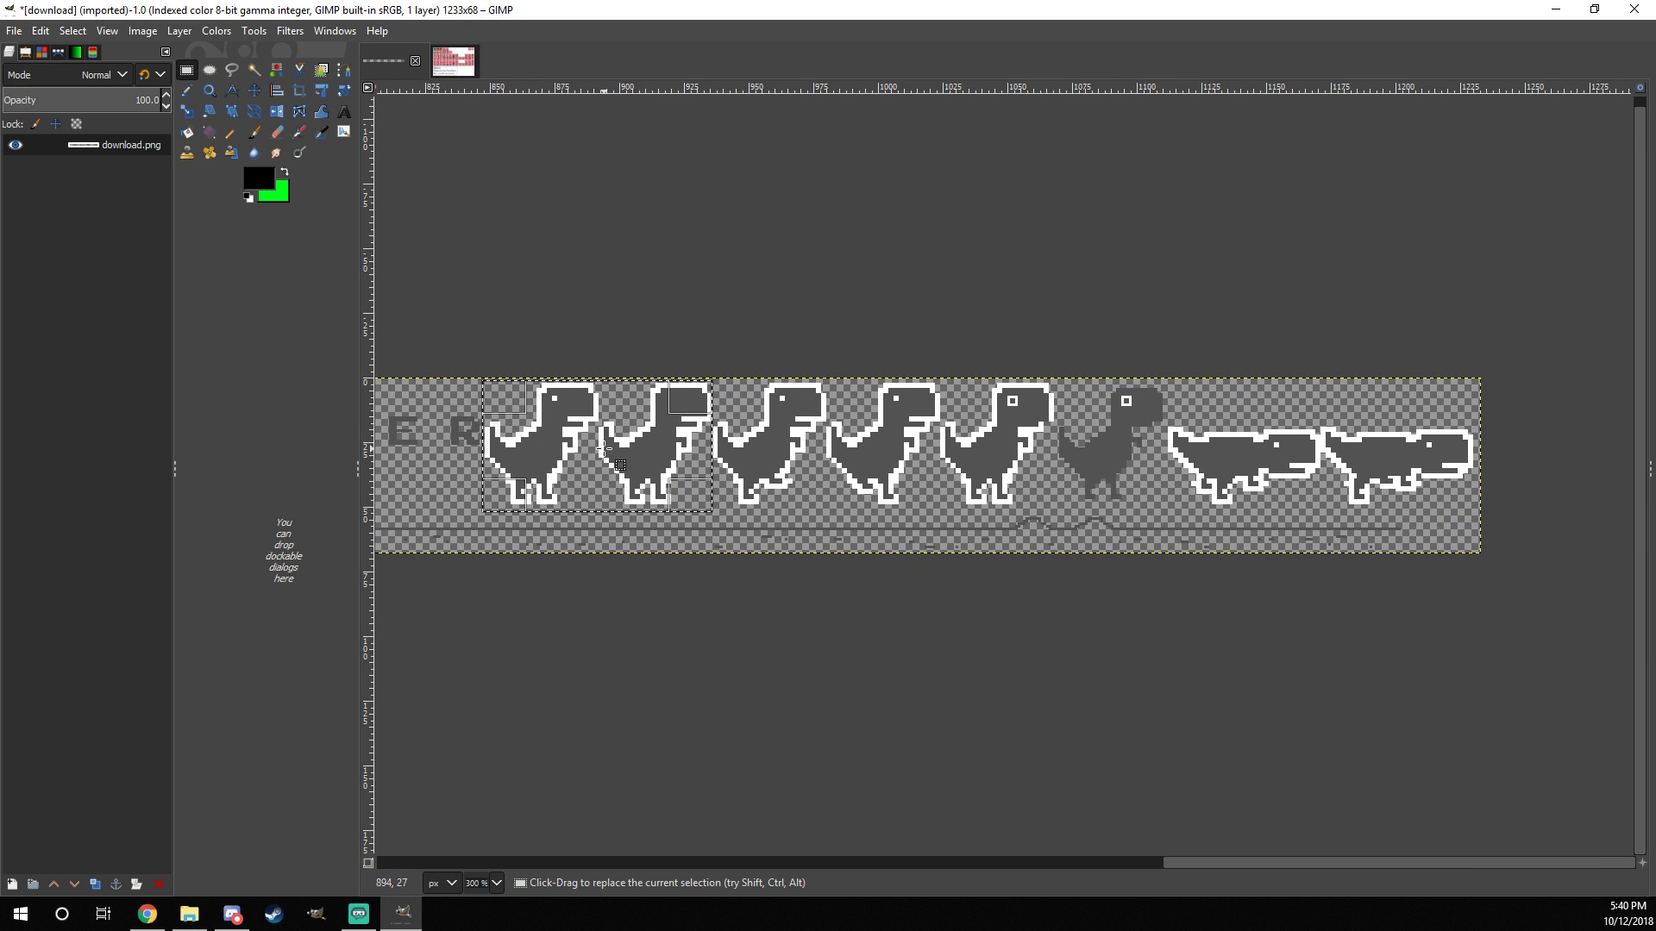
drag(716, 383, 937, 508)
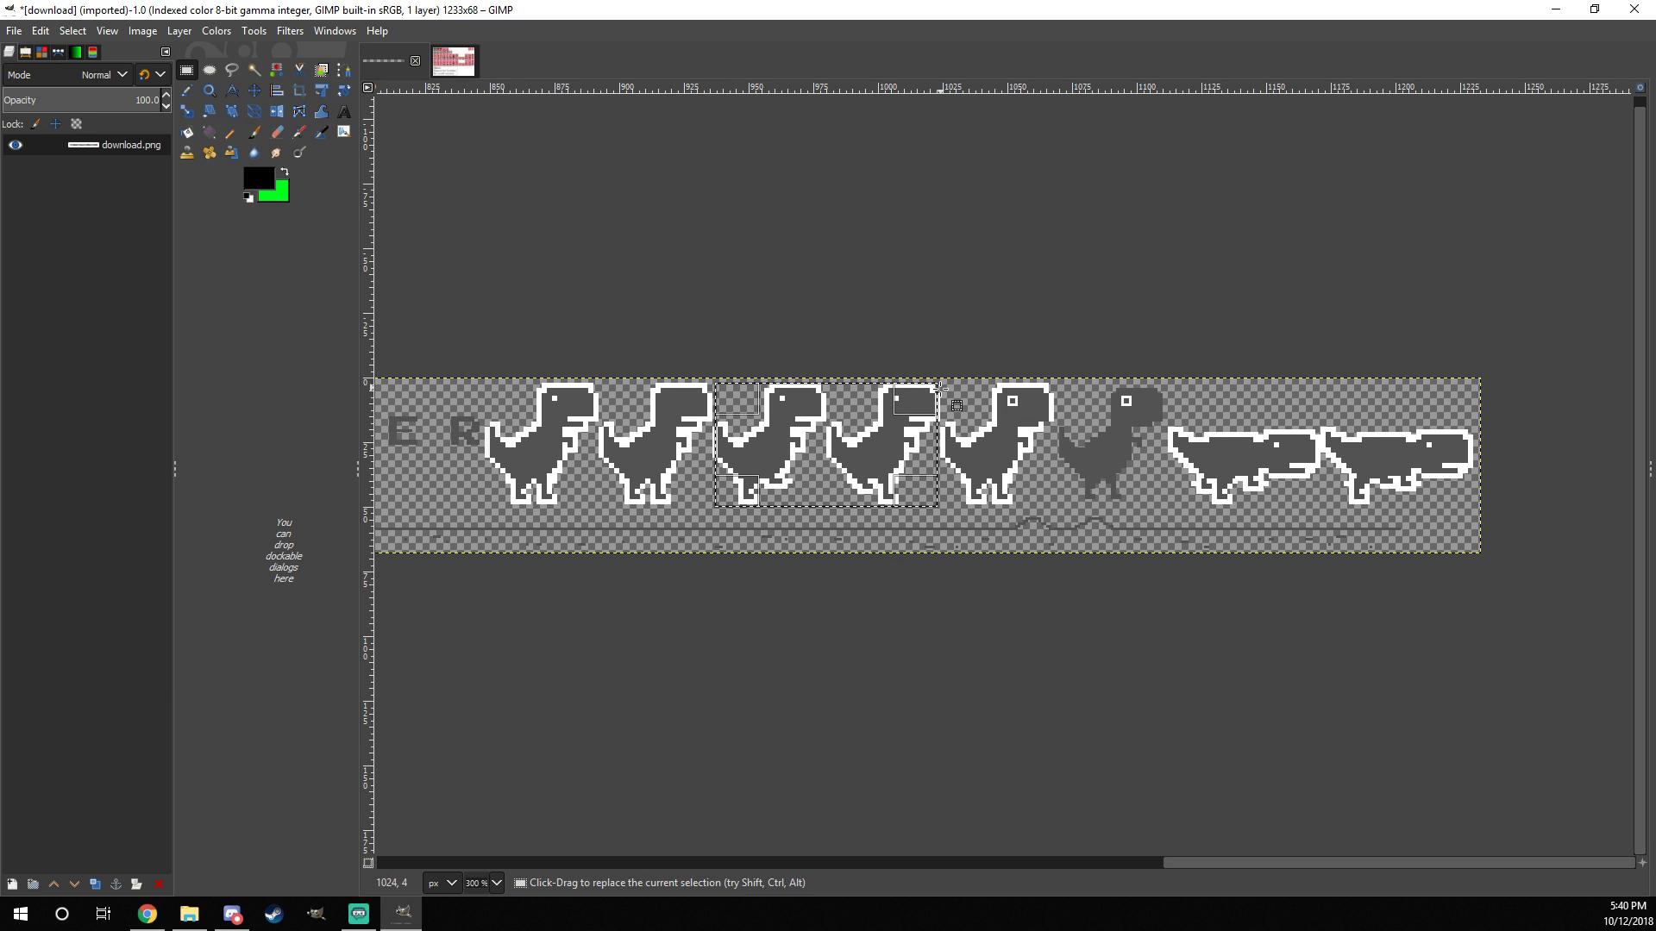
drag(941, 383, 1164, 507)
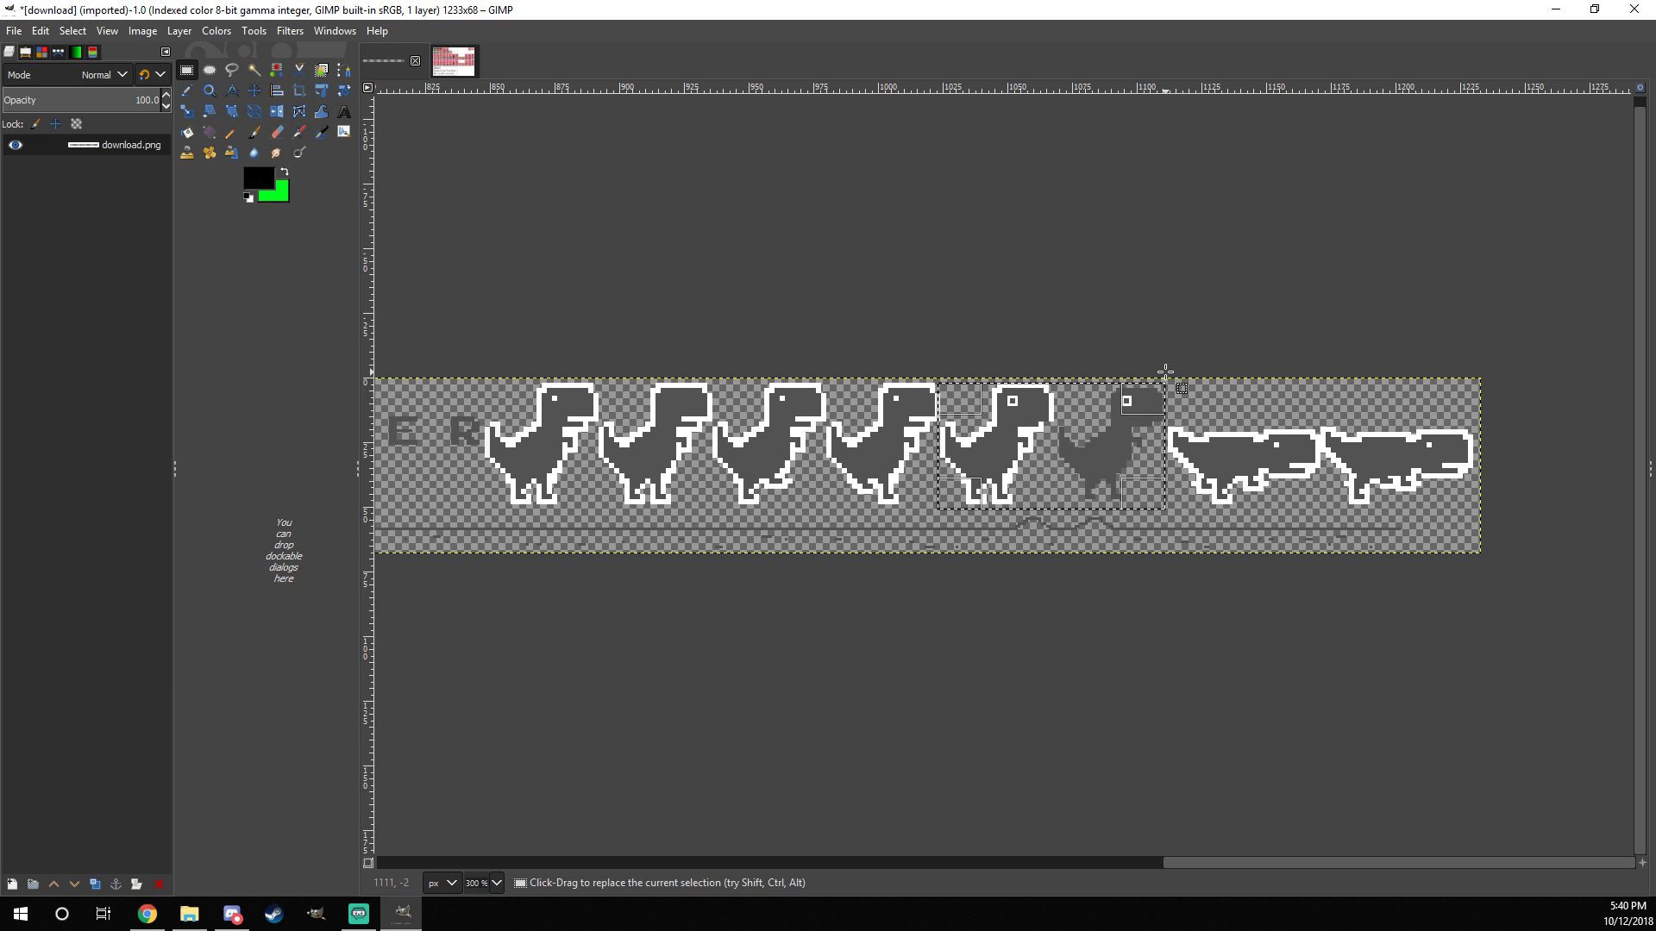
drag(1167, 382, 1472, 524)
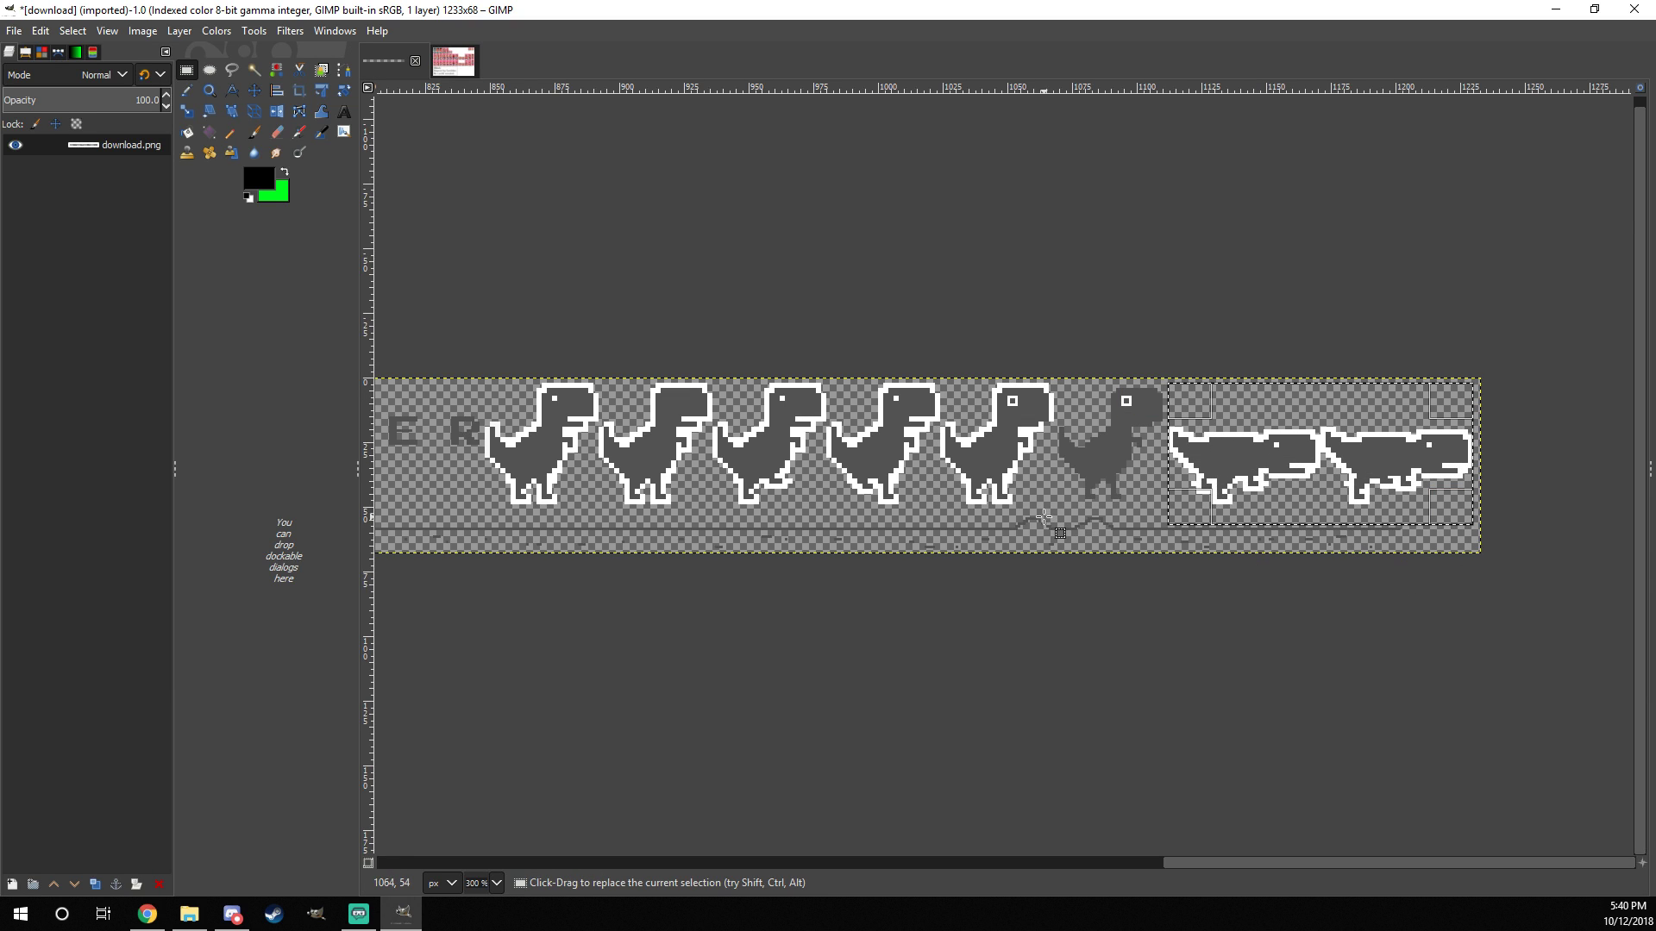
Step: Examine the dinosaur sheet again, comparing the standing dinosaur near the restart icon with the running and ducking frames
drag(1025, 517, 1160, 500)
key(ctrl+c)
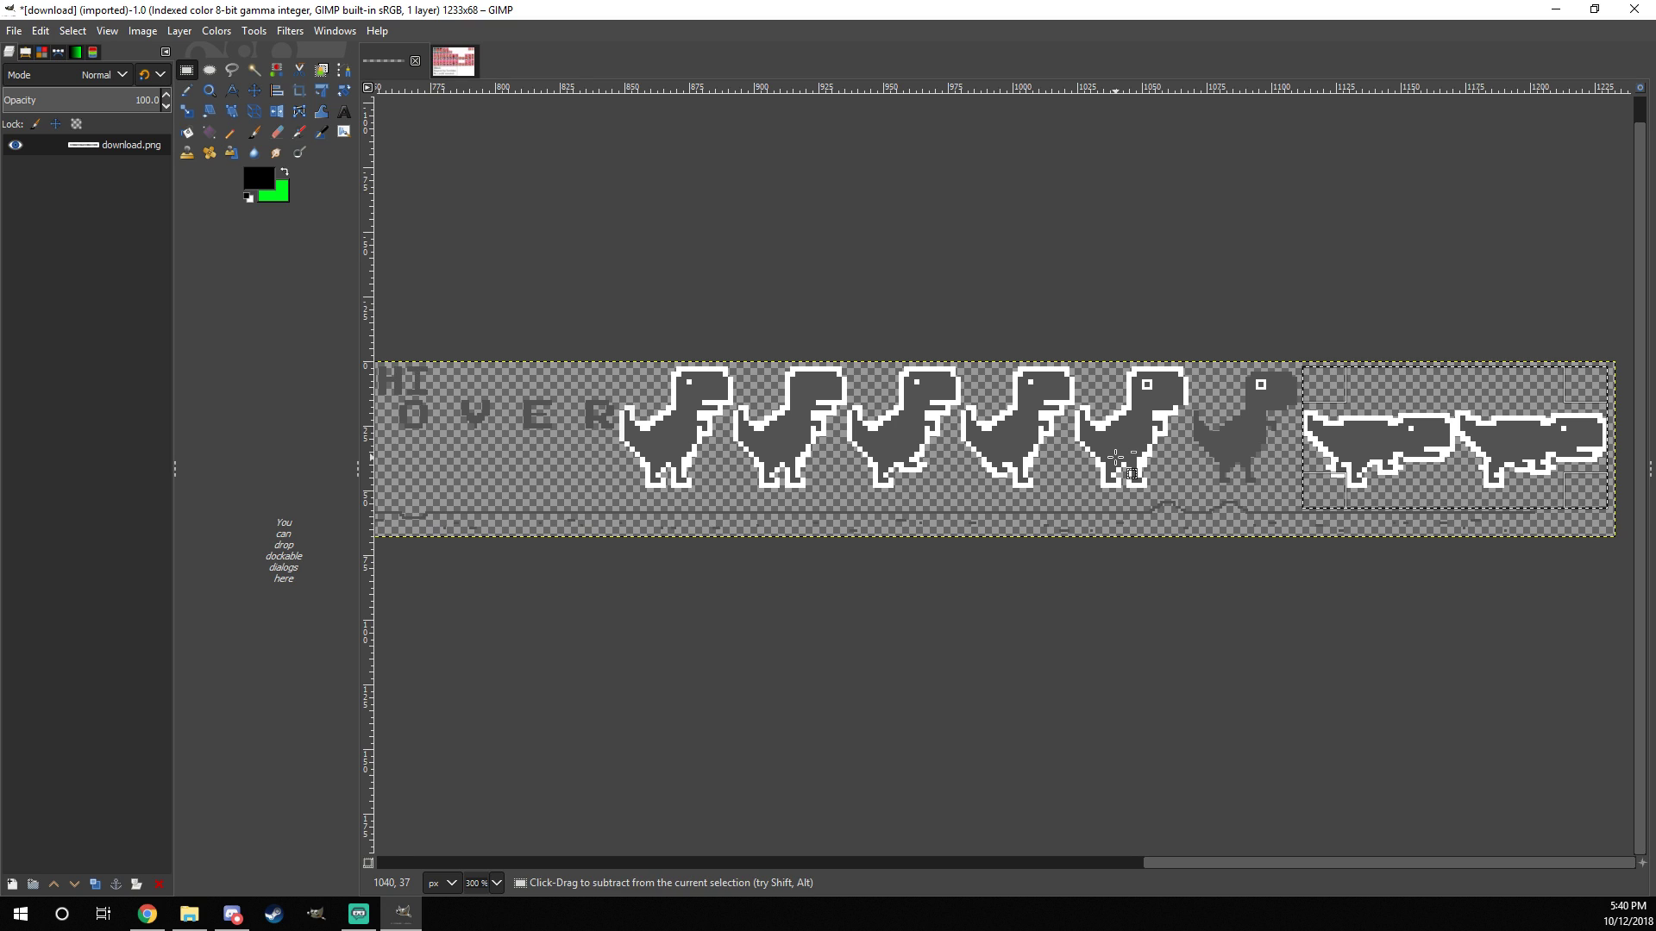
scroll(698, 466, down, 2)
drag(695, 466, 1379, 469)
drag(837, 463, 1051, 468)
scroll(992, 449, left, 5)
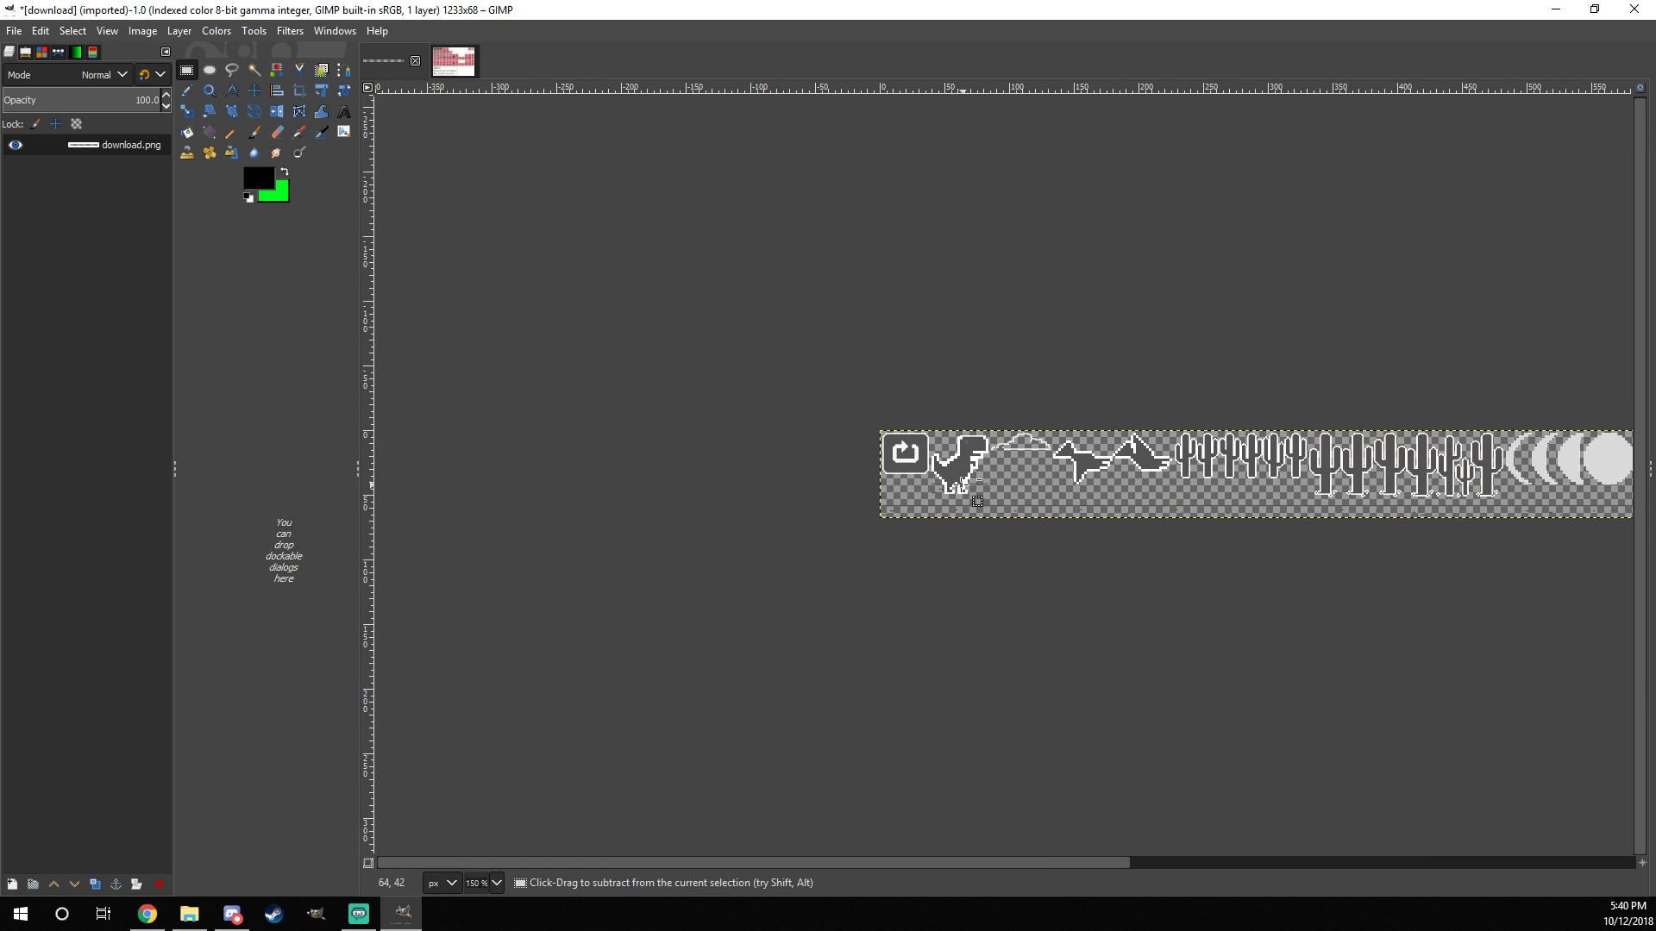
ctrl+scroll(899, 425, up, 5)
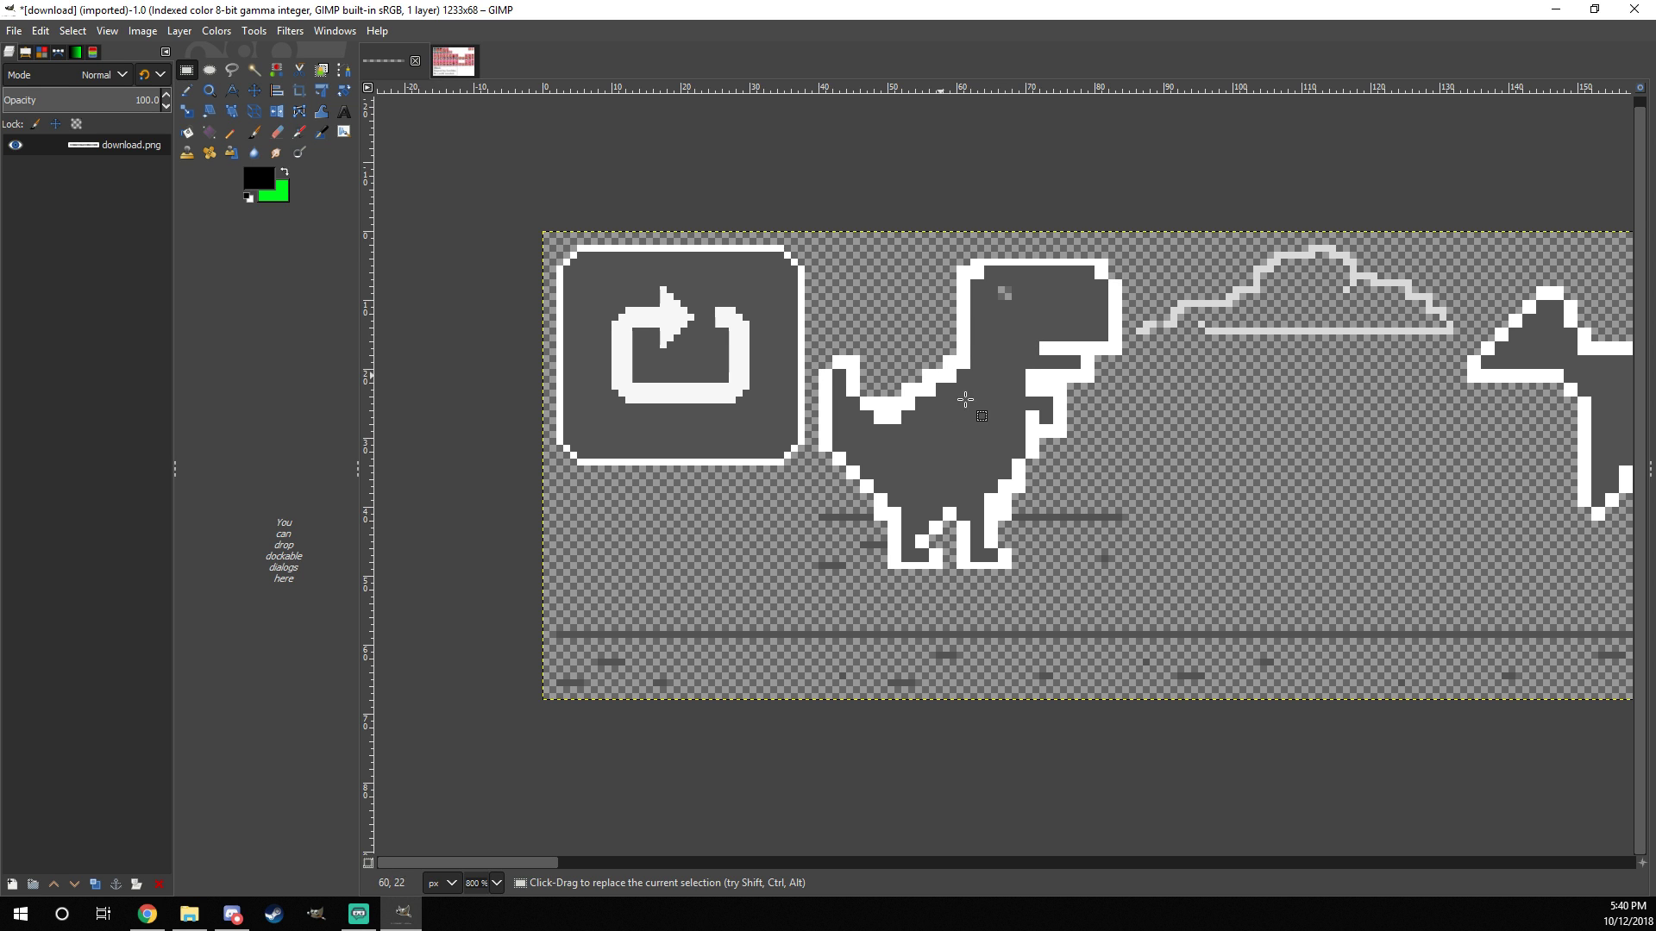
ctrl+scroll(965, 400, down, 4)
scroll(975, 433, right, 15)
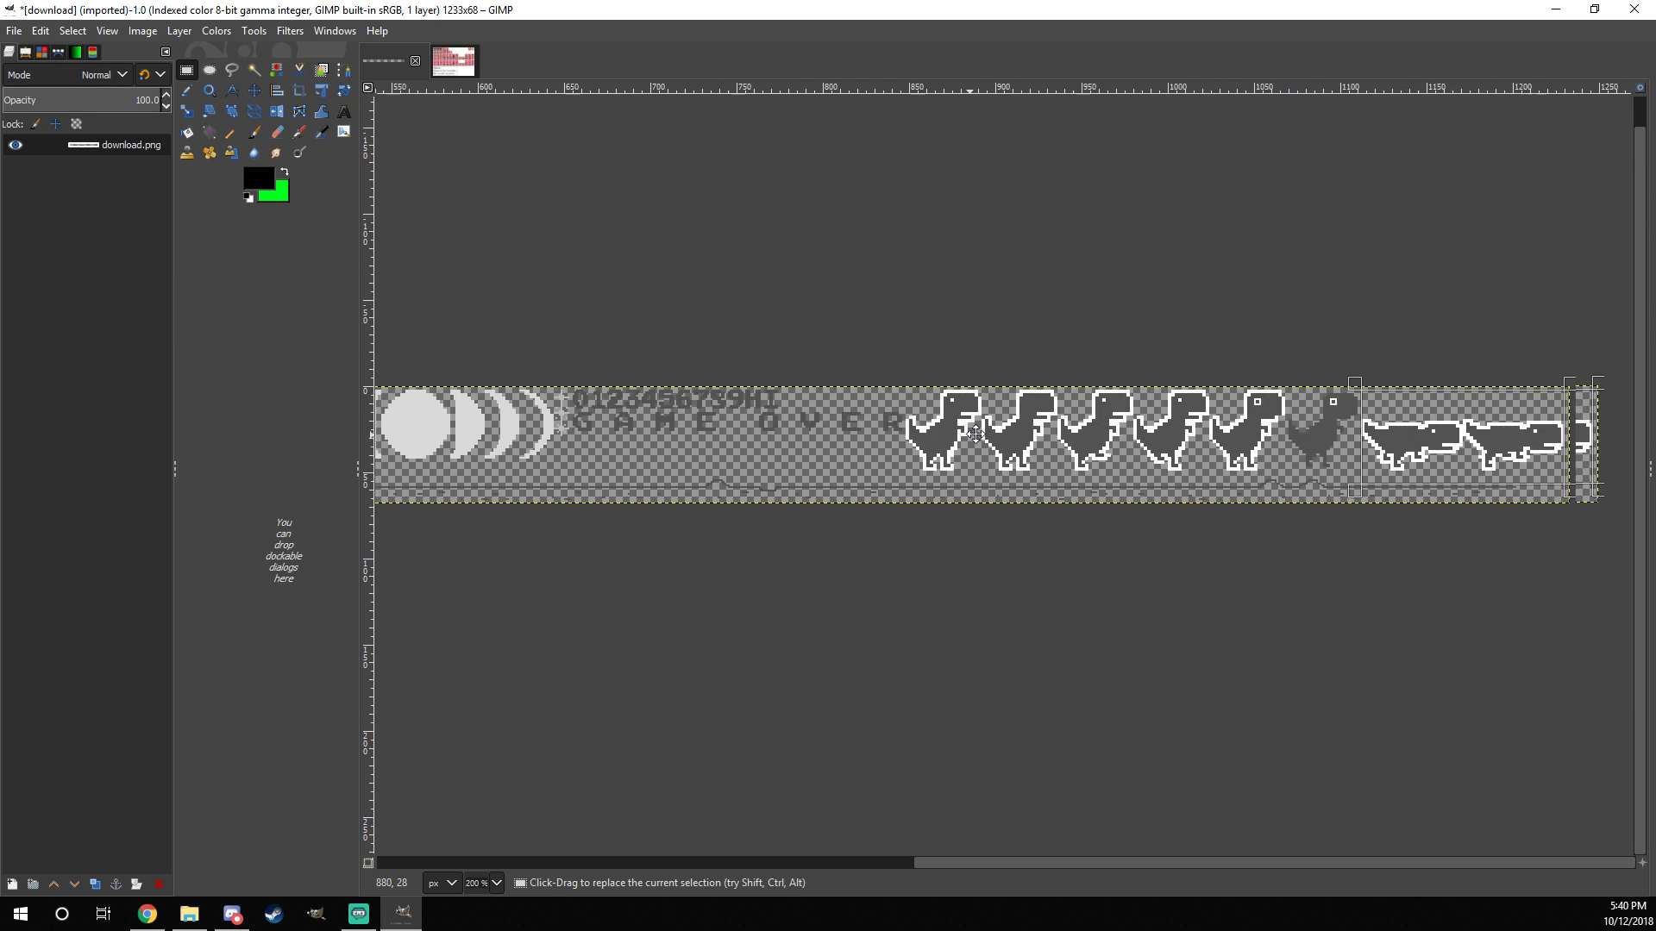
scroll(975, 434, right, 5)
ctrl+scroll(975, 434, up, 1)
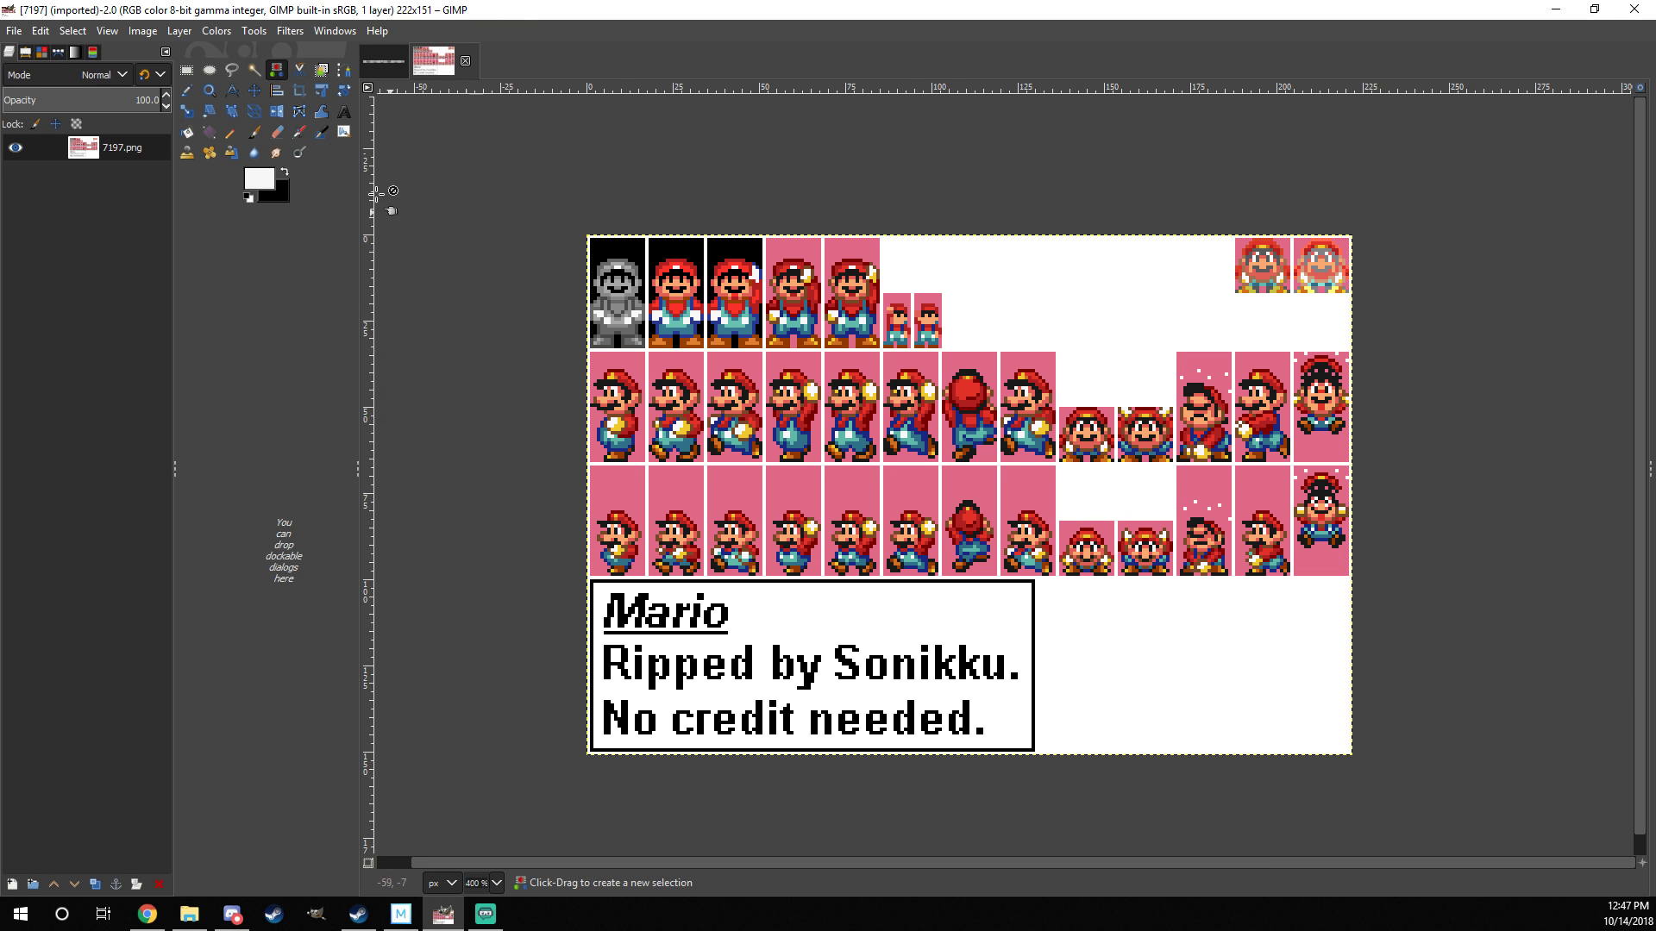
Step: Select the pink backgrounds of the Mario sheet by colour and delete them to transparency
scroll(763, 362, up, 3)
drag(759, 364, 1030, 366)
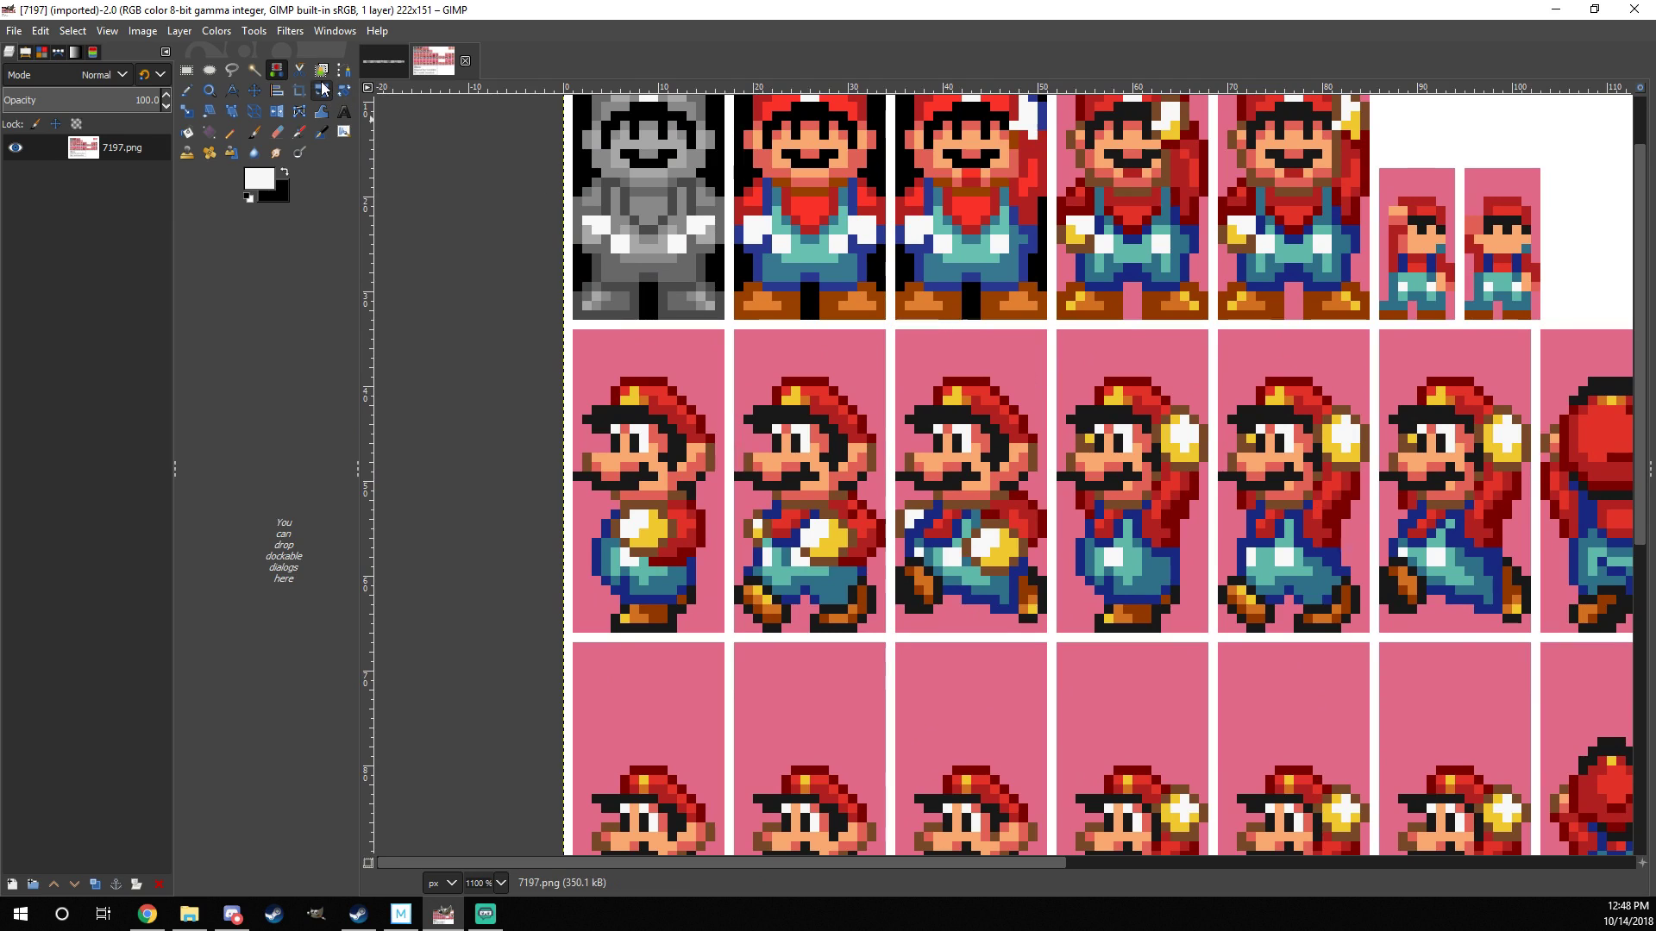
click(277, 70)
click(996, 357)
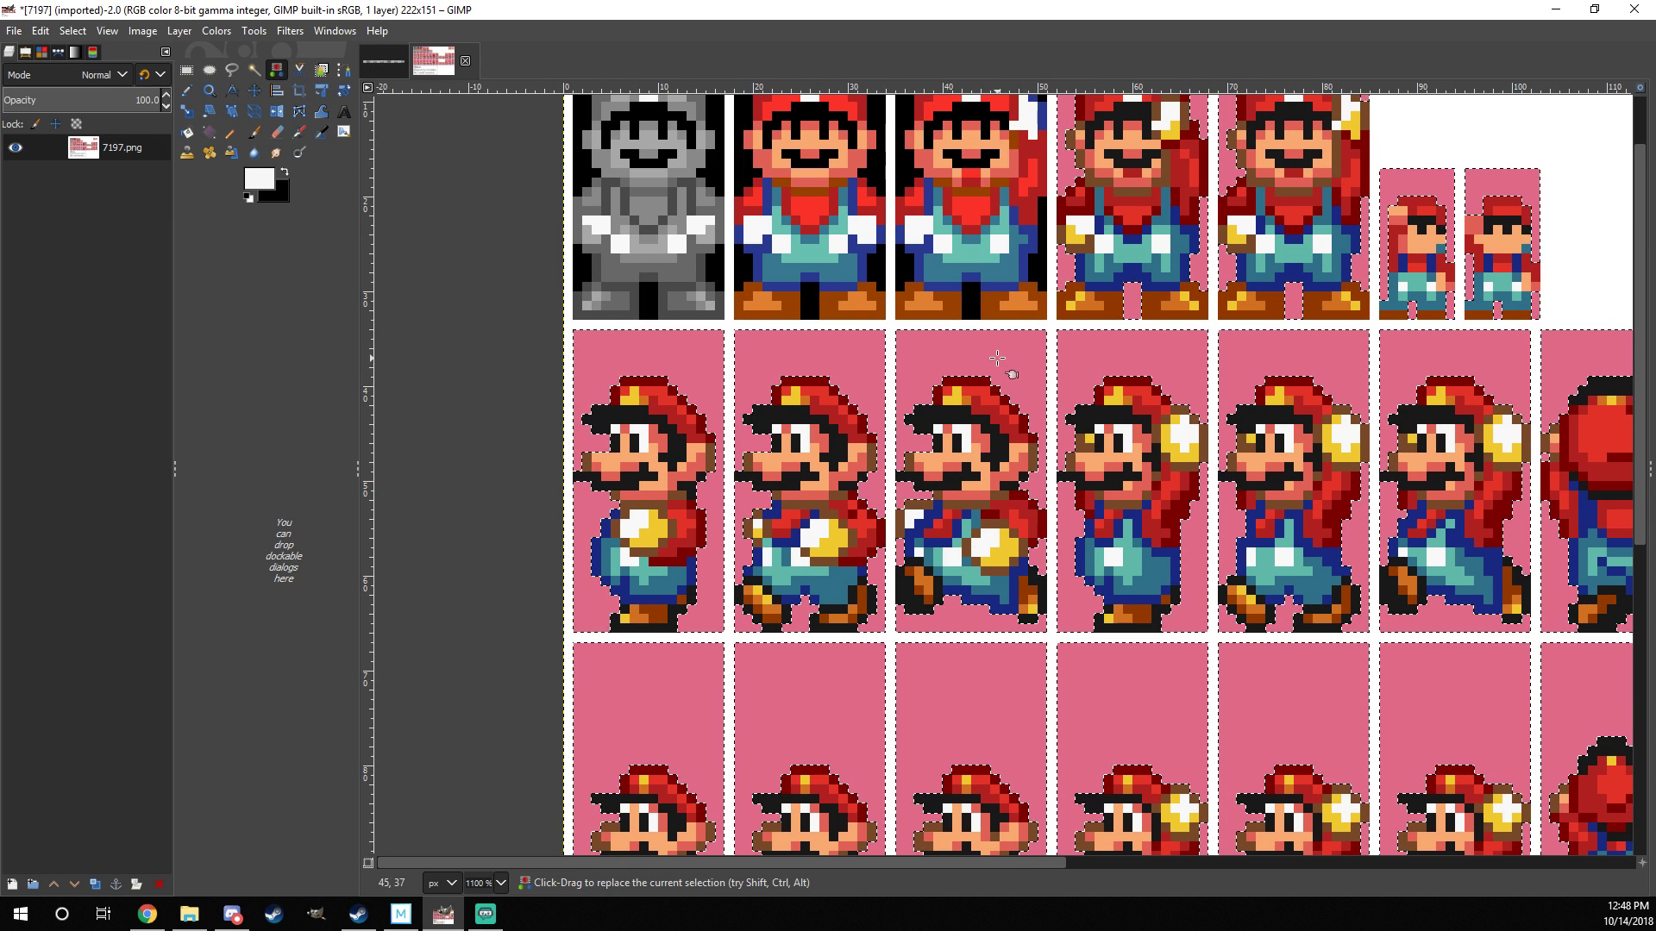
key(Delete)
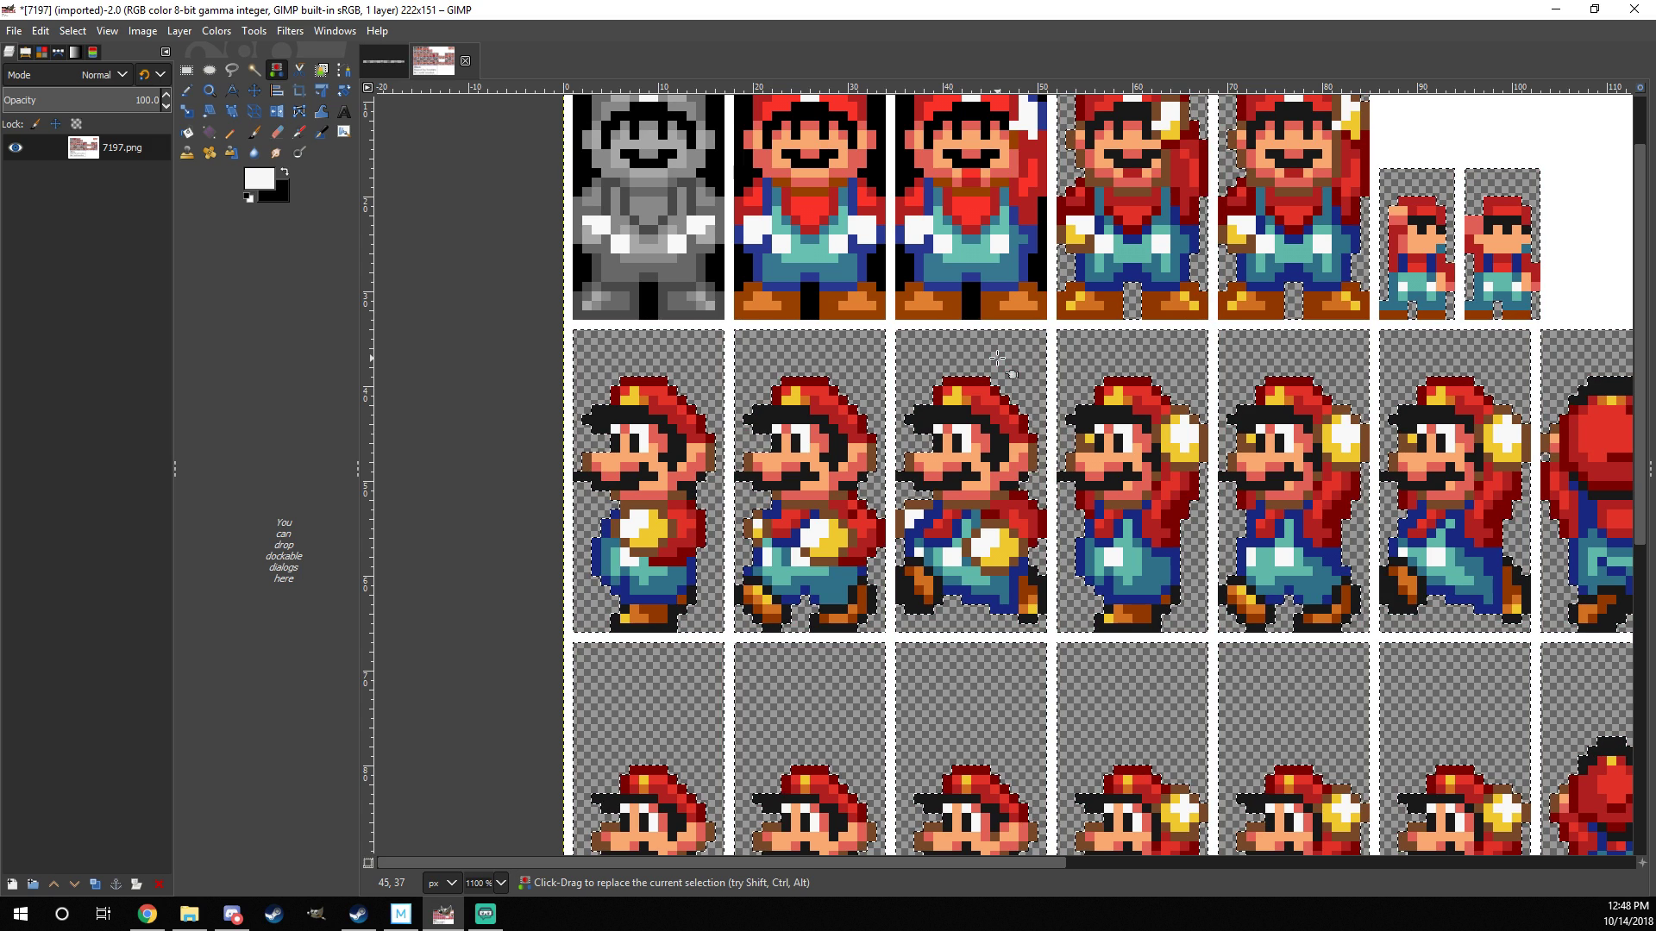
right_click(120, 152)
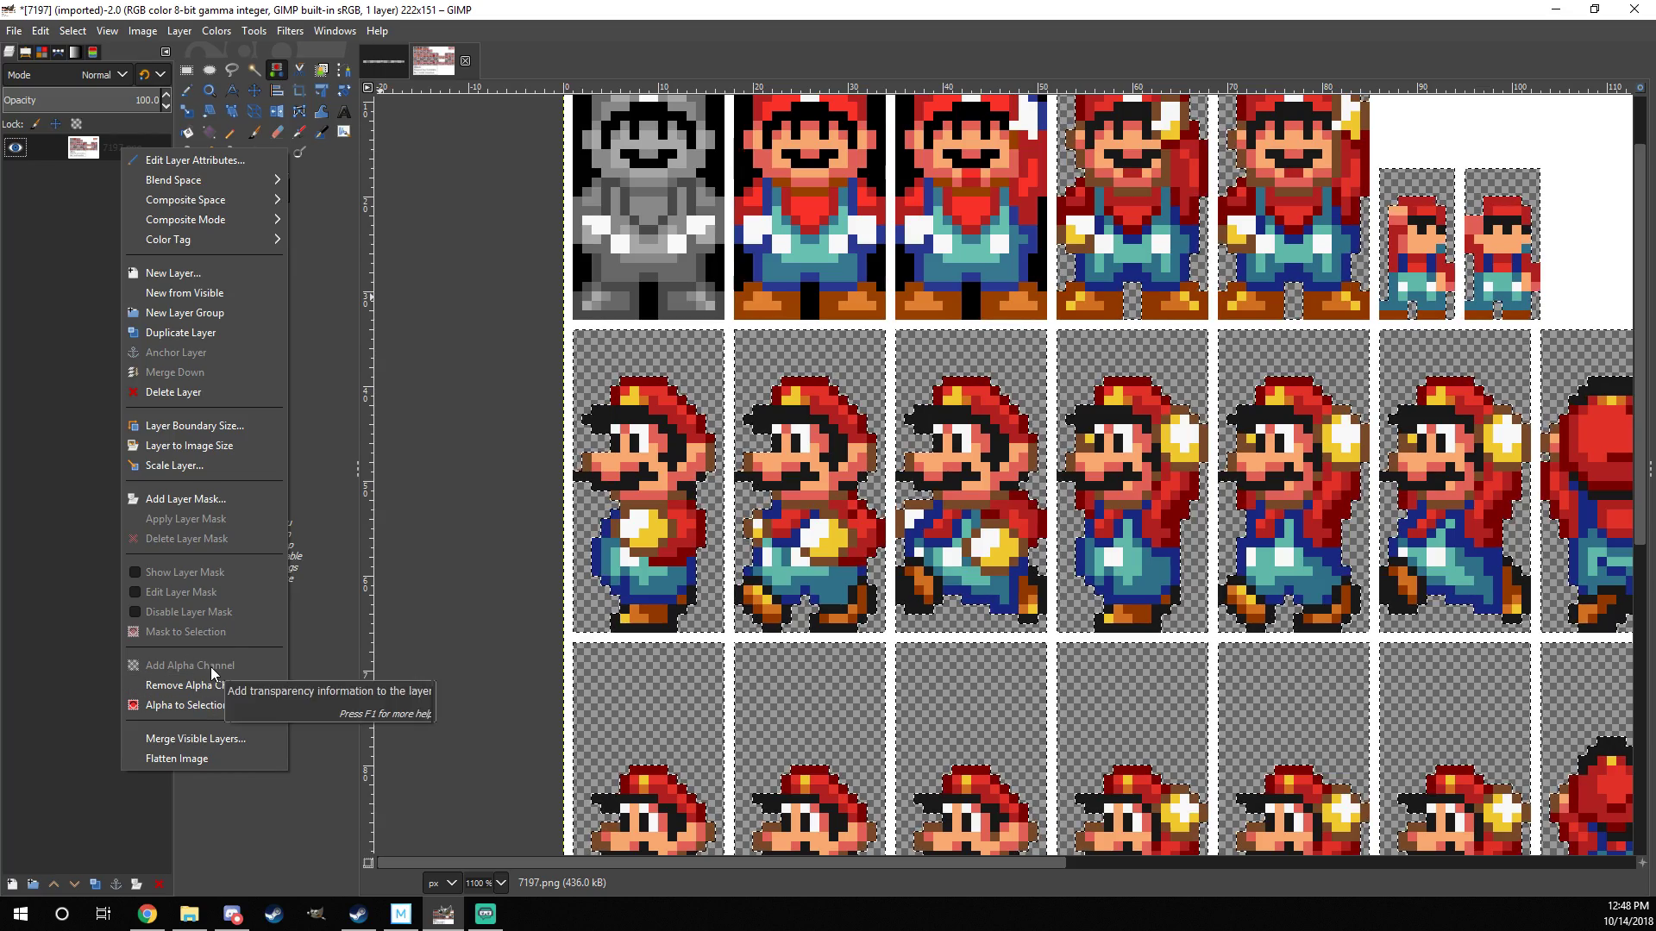
click(536, 407)
scroll(1193, 417, down, 2)
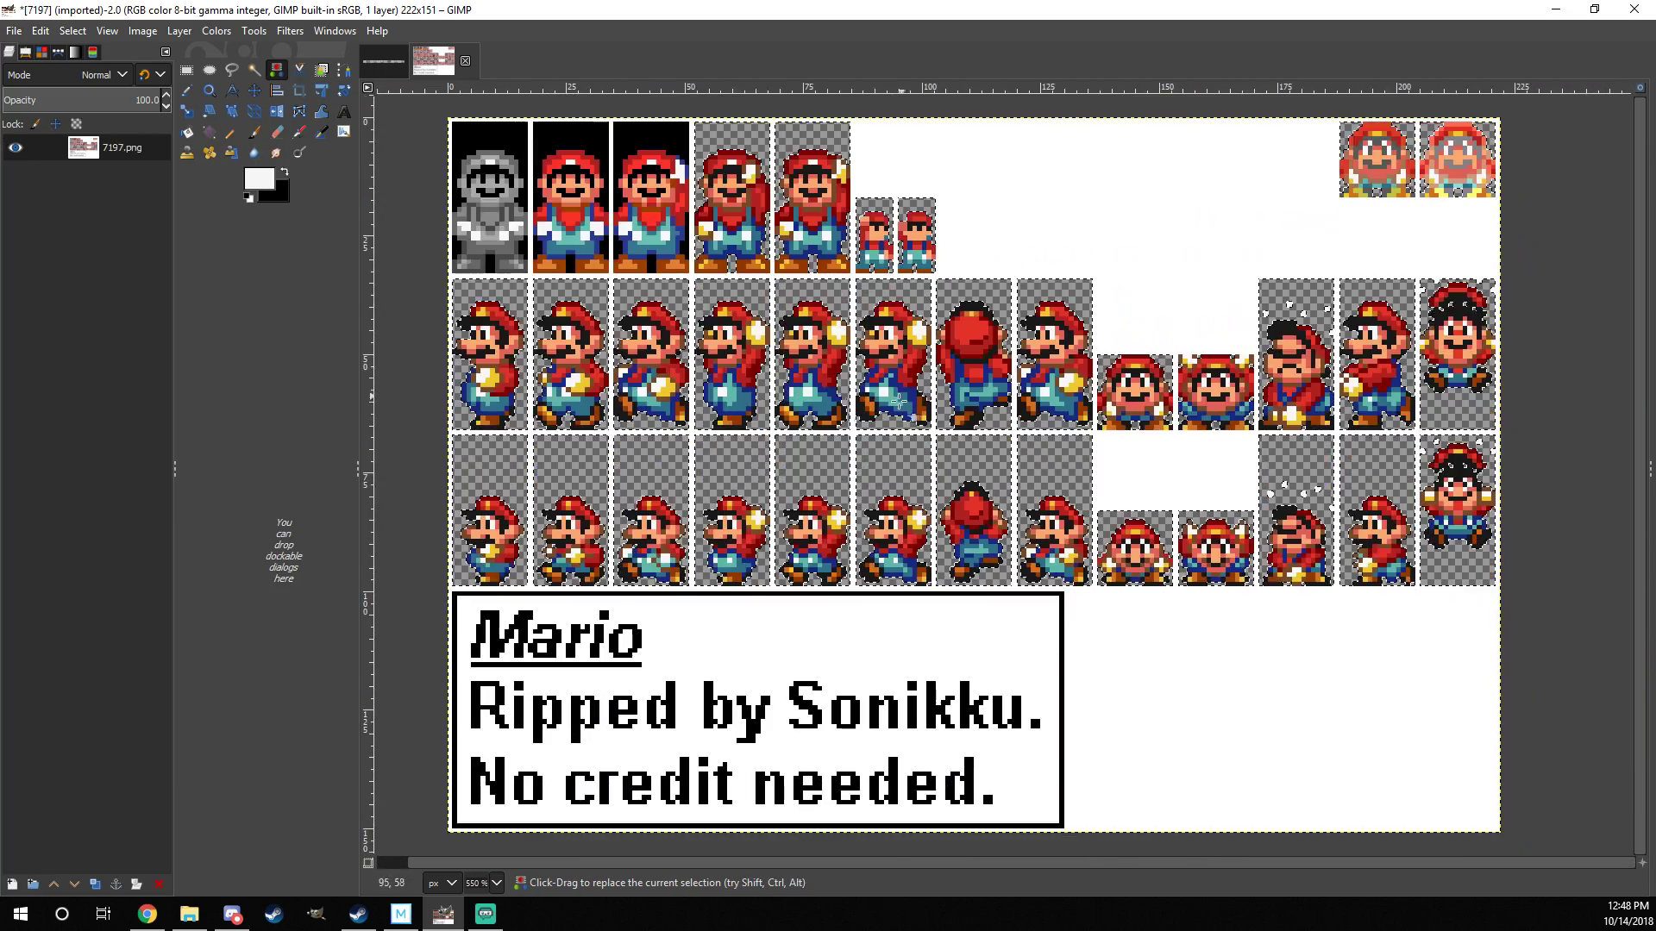
Step: Compare the middle-row Mario walking frames with the dinosaur frames on the game's sprite sheet
scroll(701, 395, up, 5)
drag(701, 395, 1065, 570)
scroll(1065, 564, down, 3)
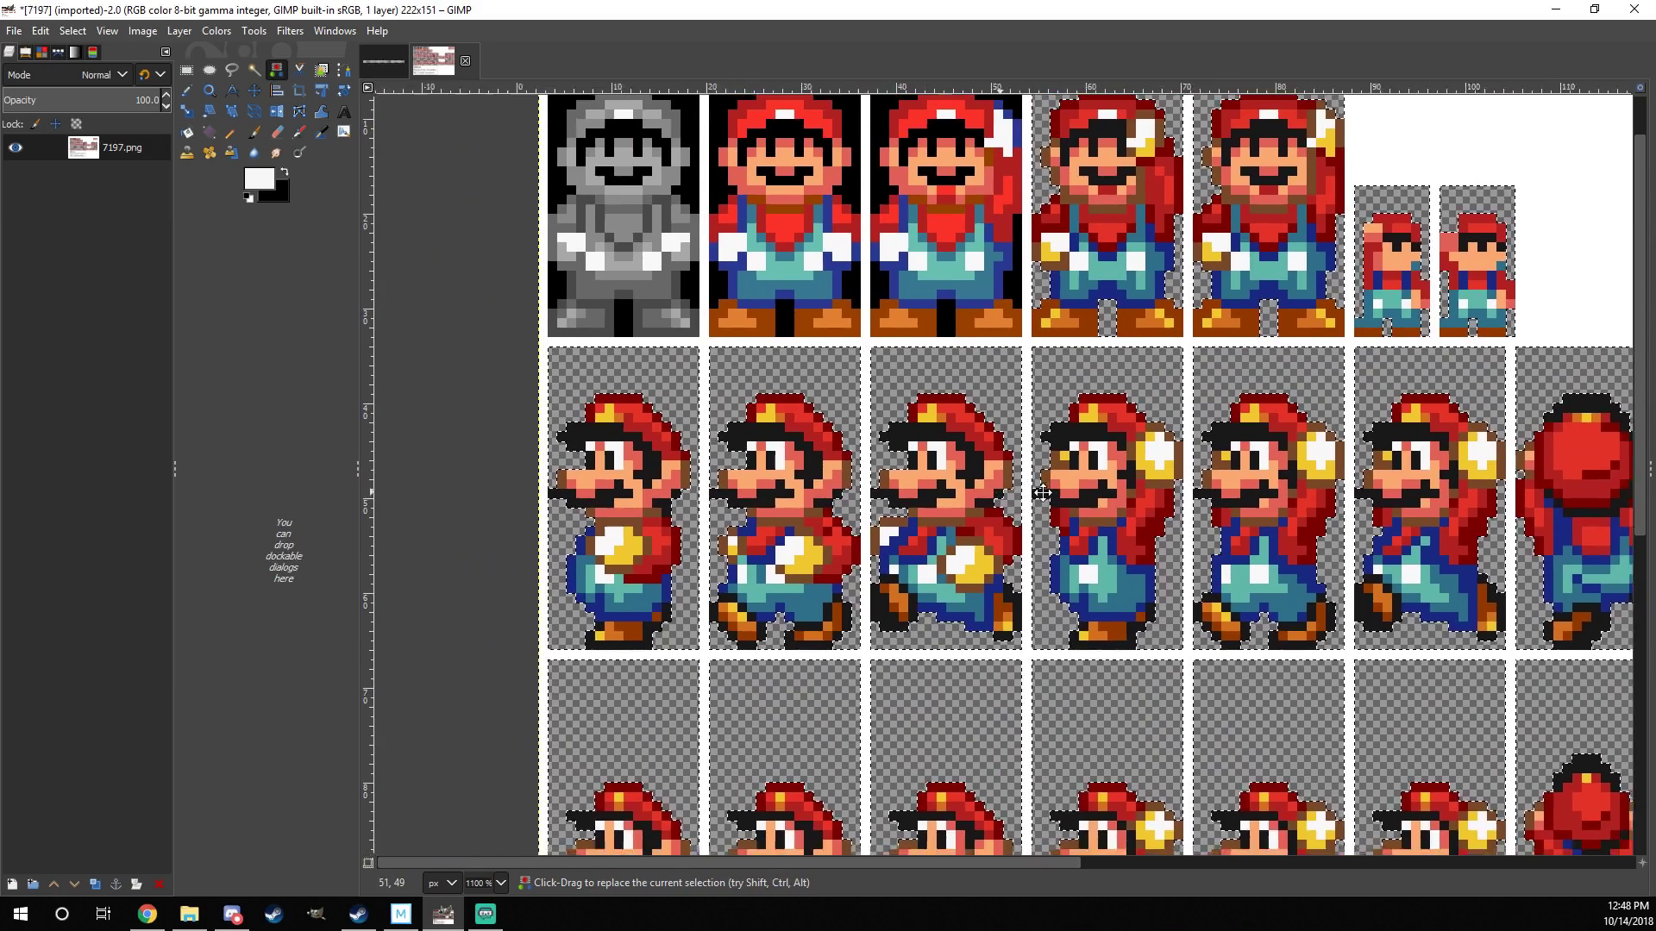
scroll(657, 479, up, 1)
scroll(643, 461, down, 1)
click(381, 62)
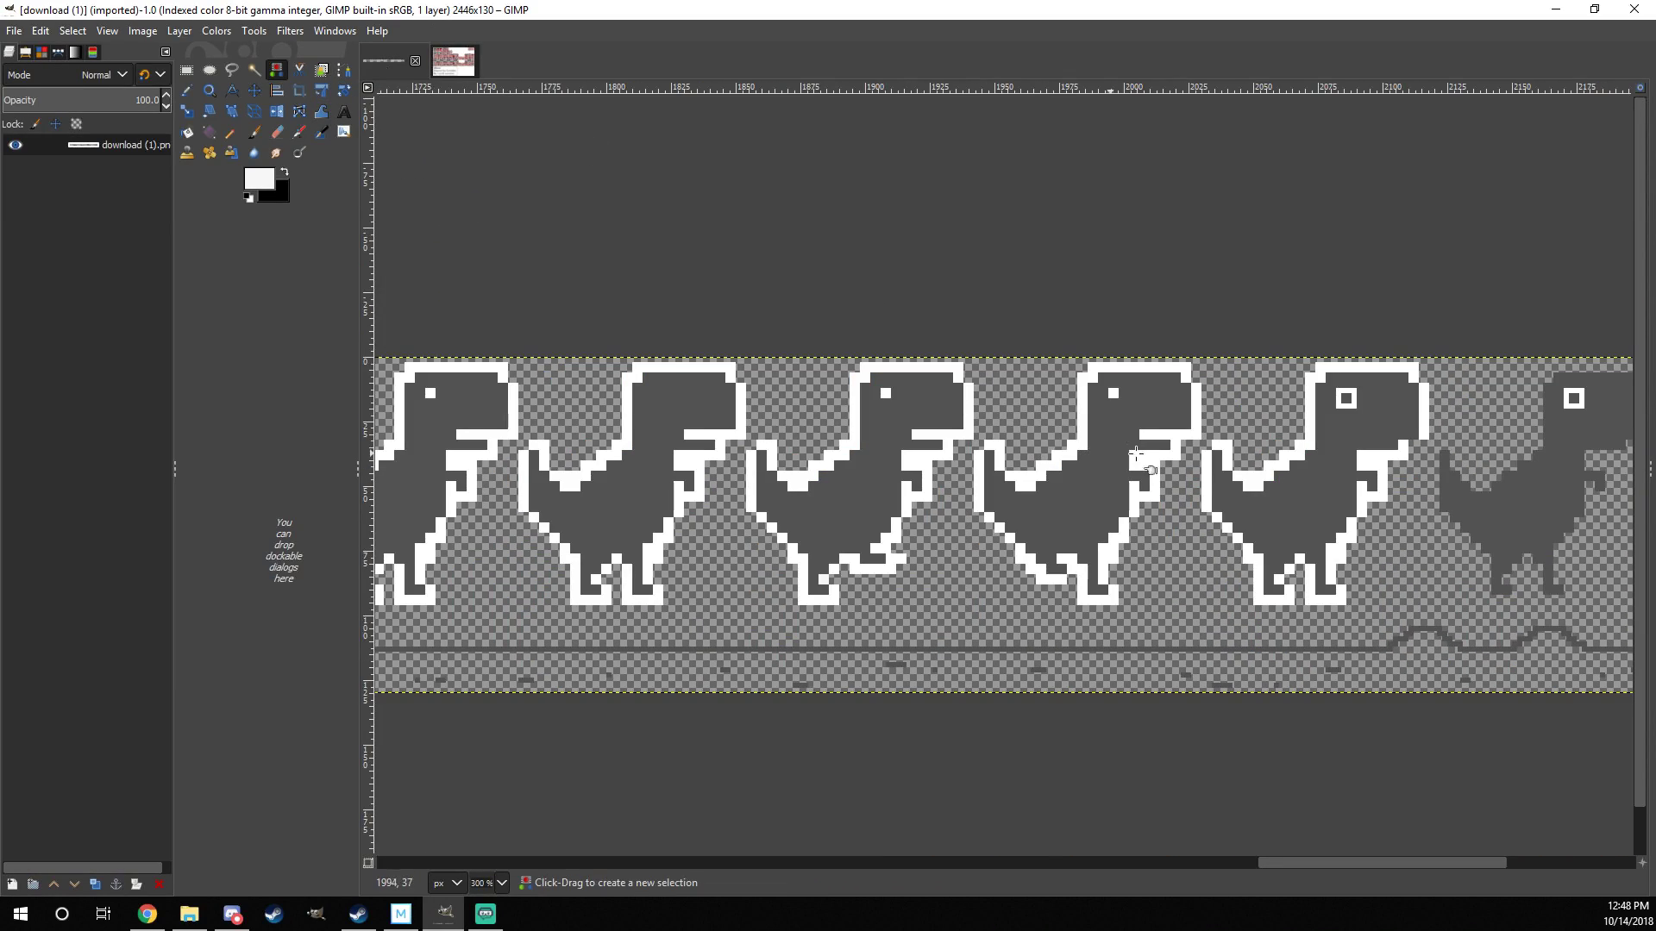
scroll(935, 501, up, 1)
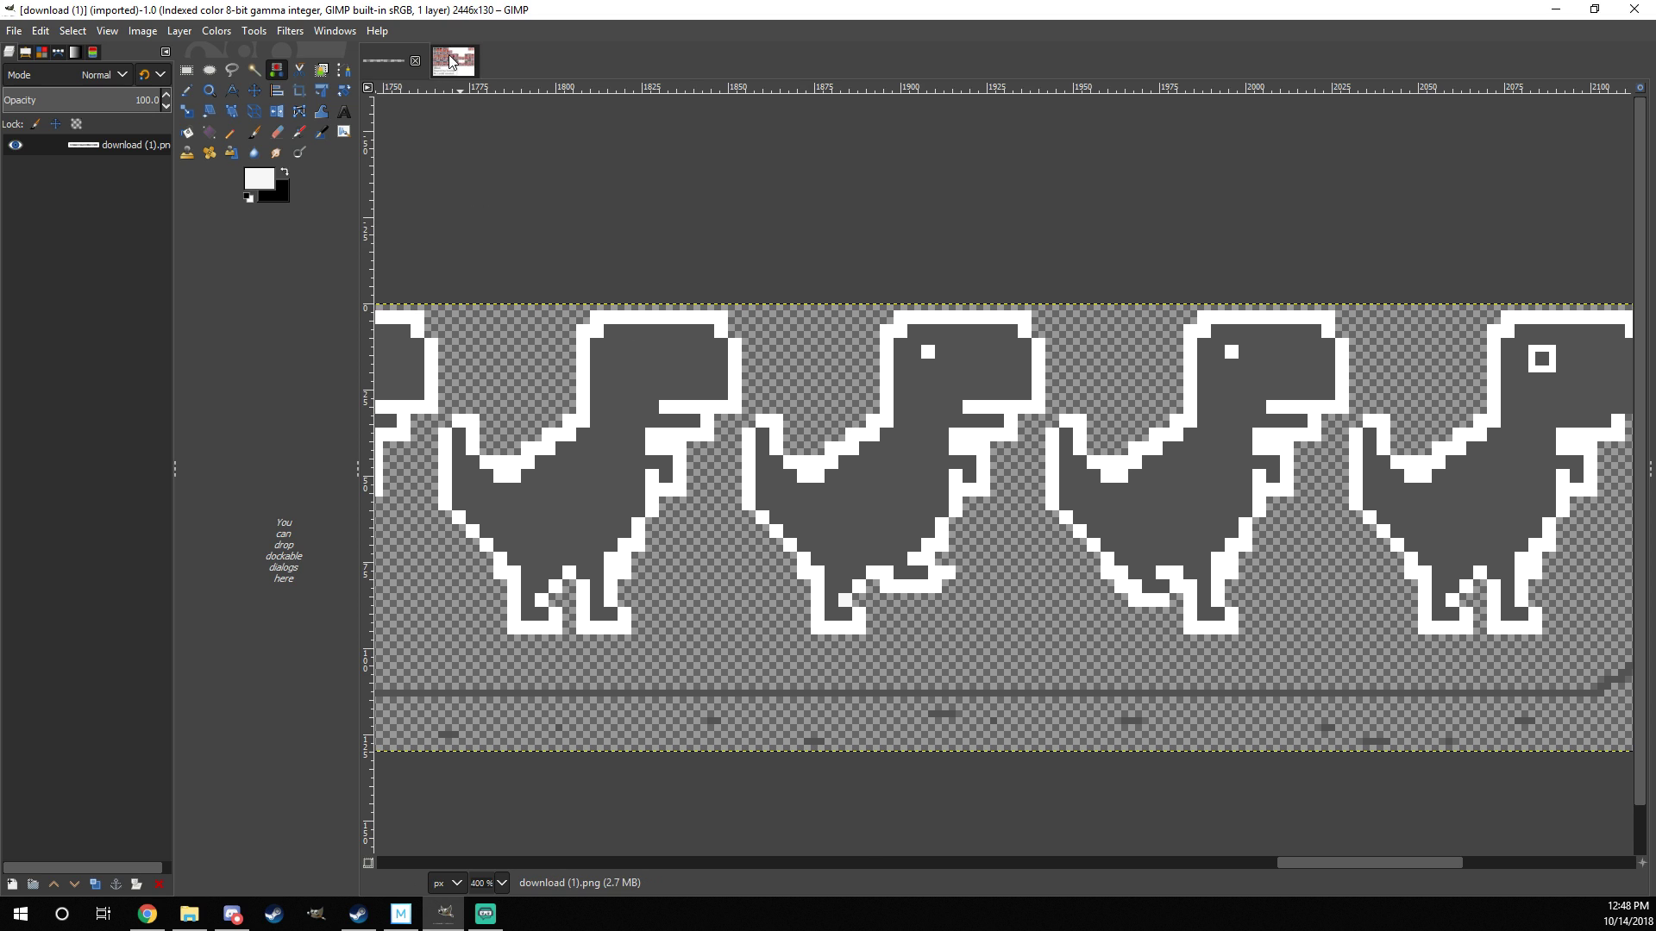
Step: Select and copy the second Mario in the middle row, trimming the empty space above its cap to about 16 × 27 px
click(450, 60)
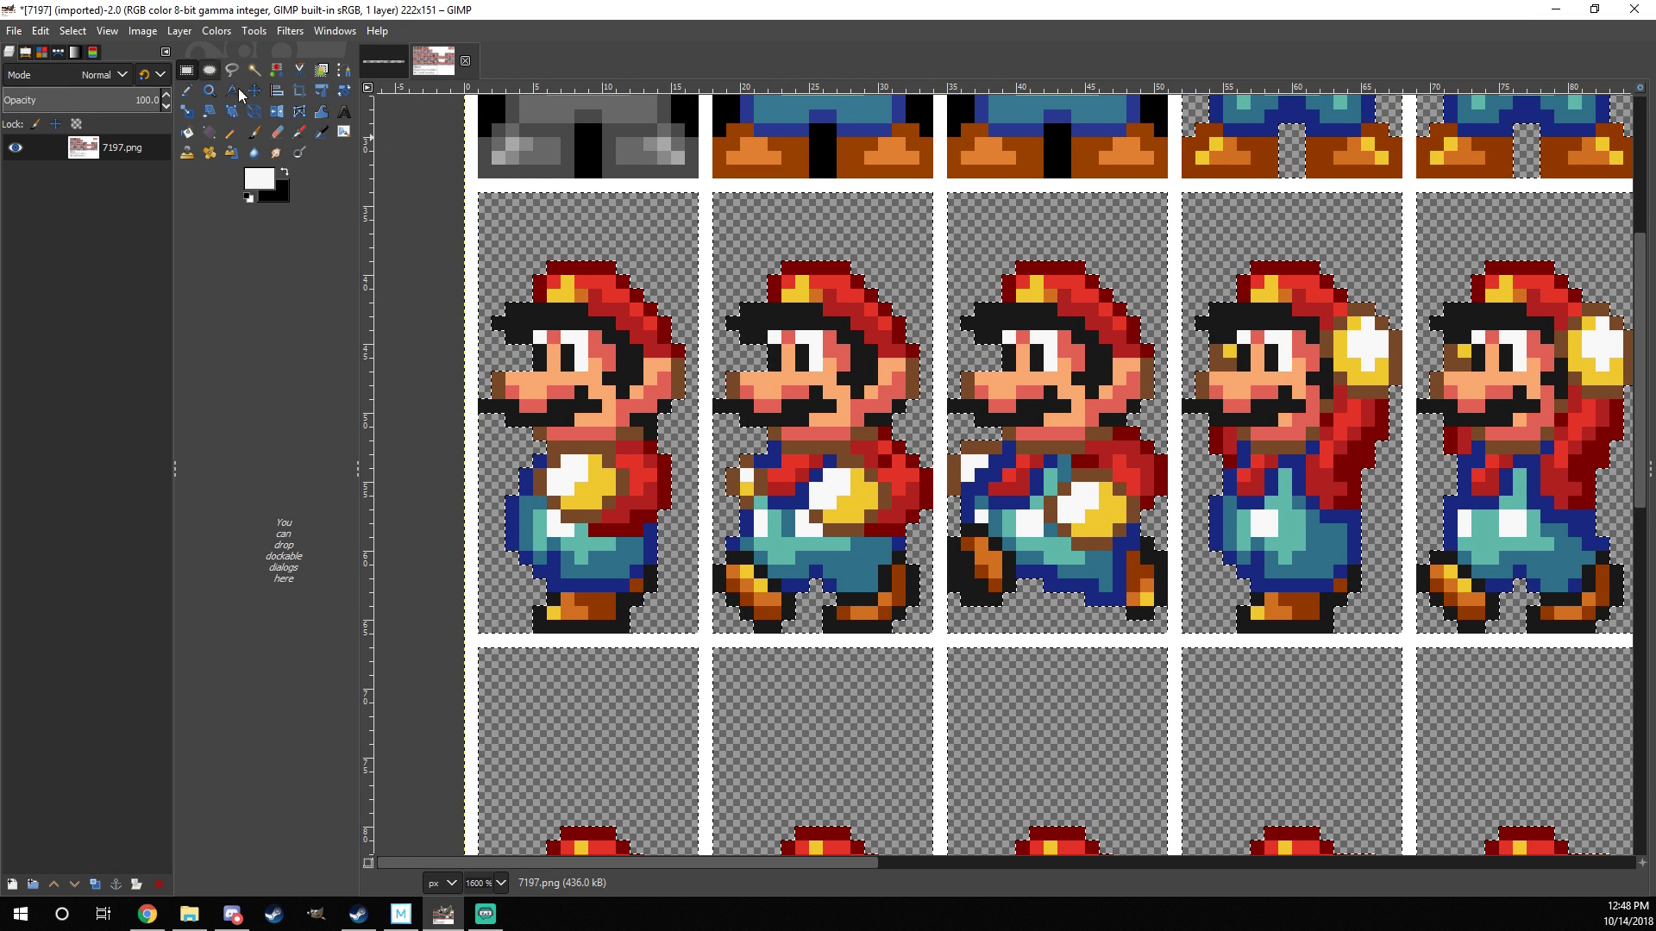
drag(712, 193, 931, 632)
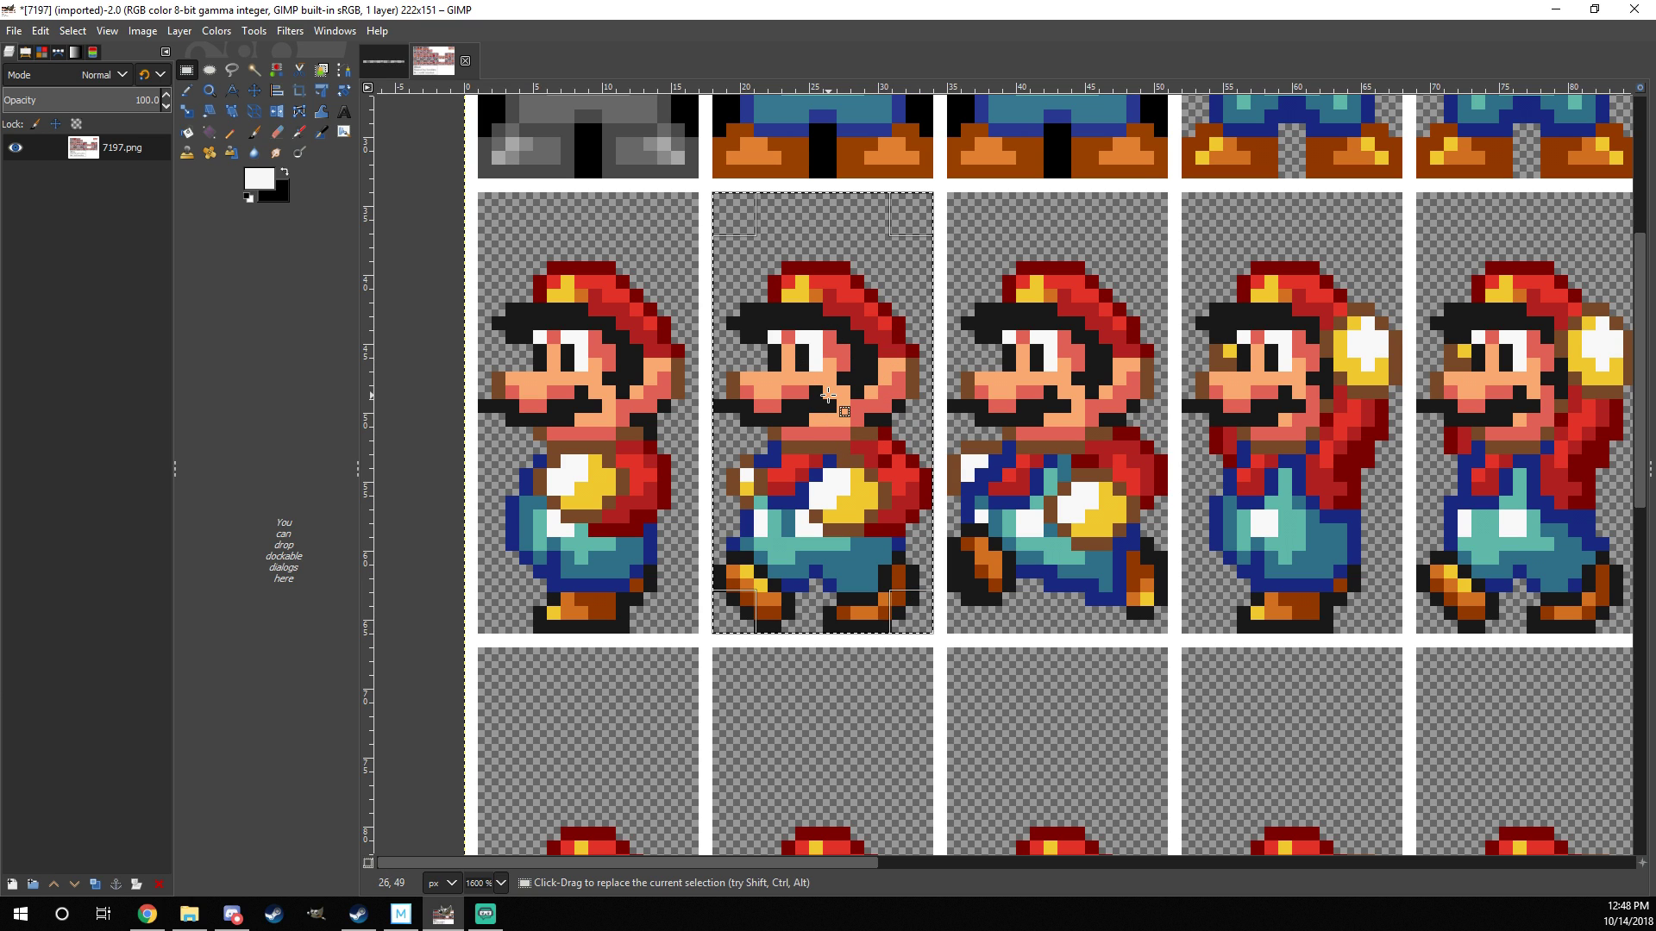
drag(845, 214, 810, 270)
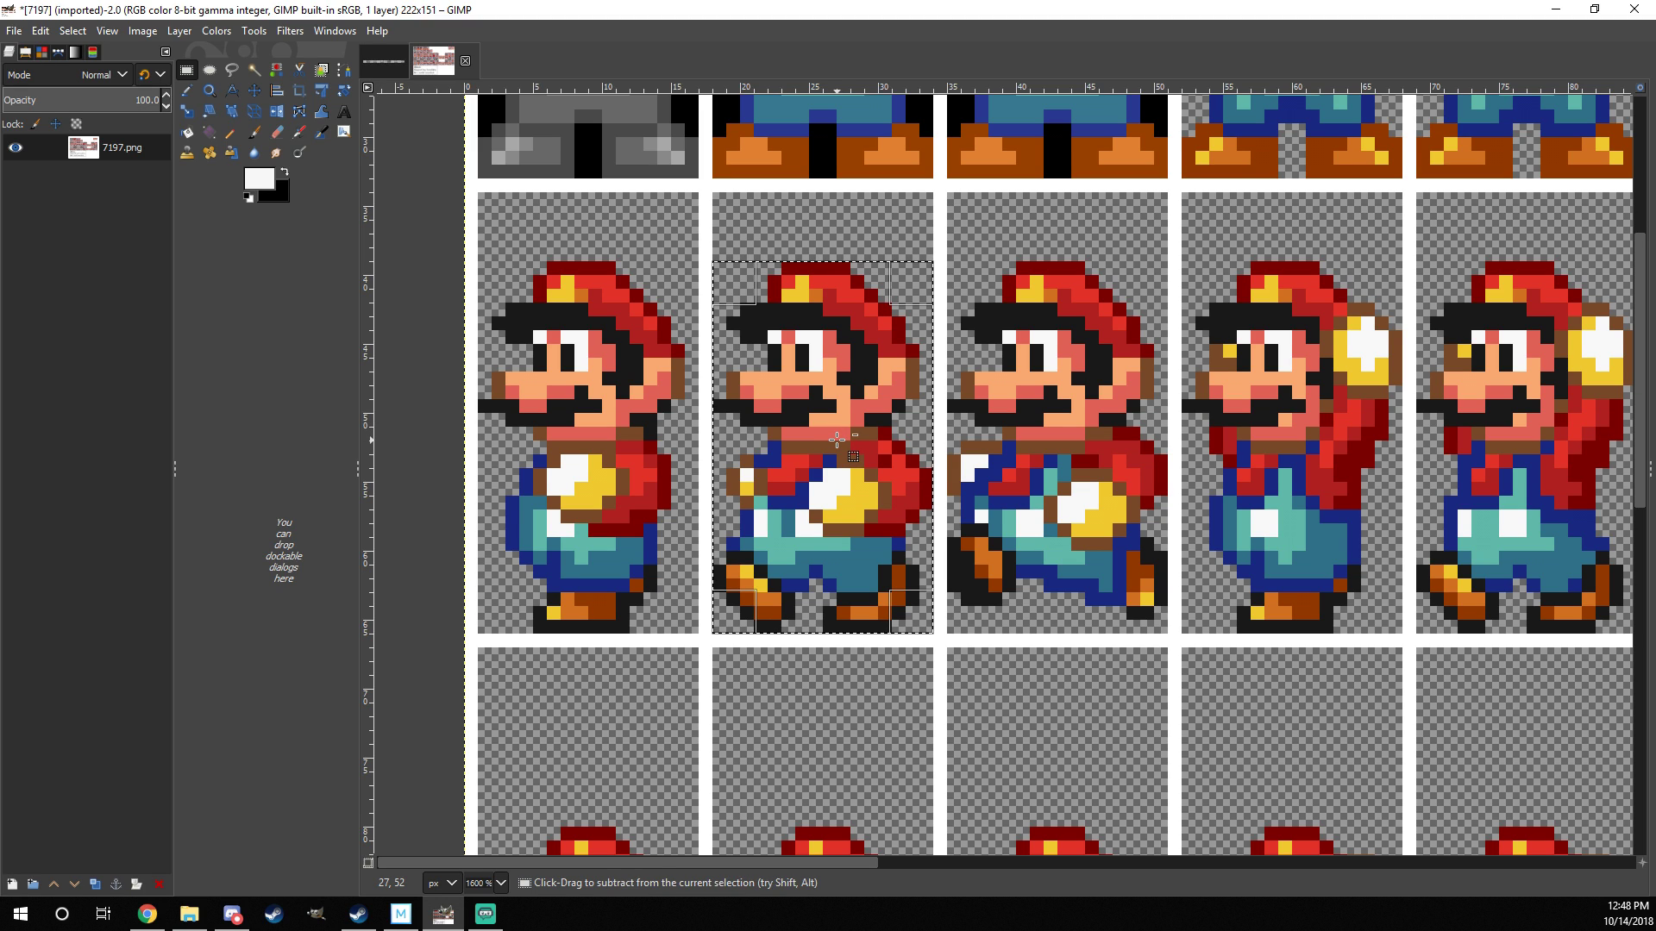
Step: Paste the copied Mario into the dinosaur sprite sheet and convert the floating selection to a new layer
click(380, 61)
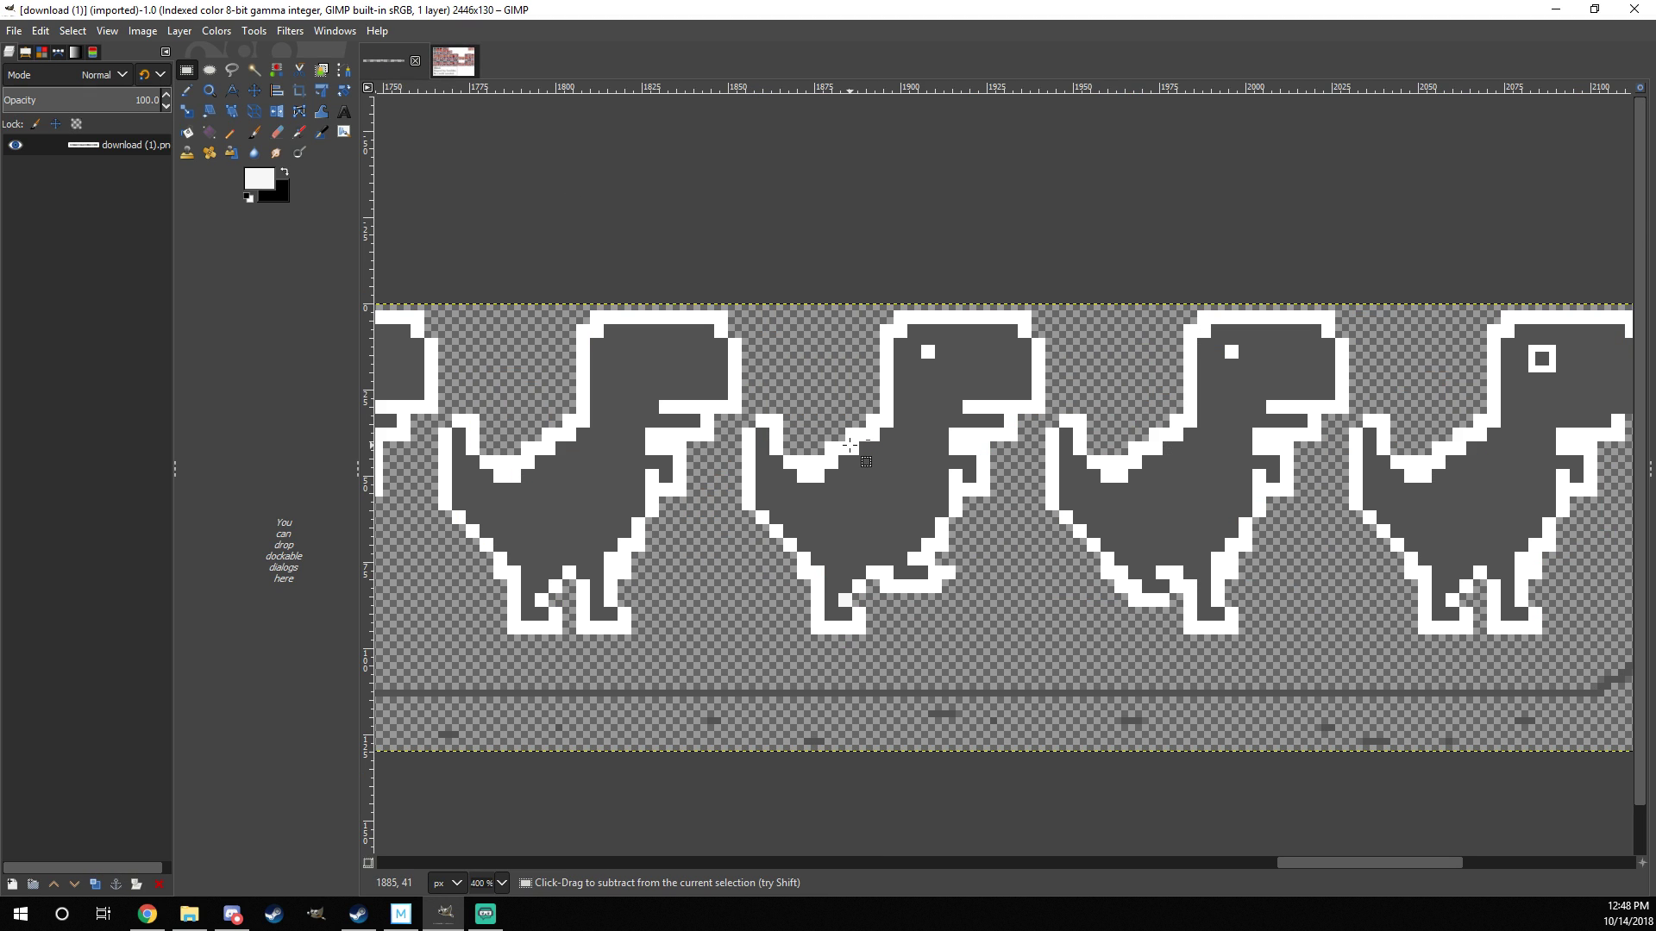
key(ctrl+v)
scroll(1011, 556, up, 2)
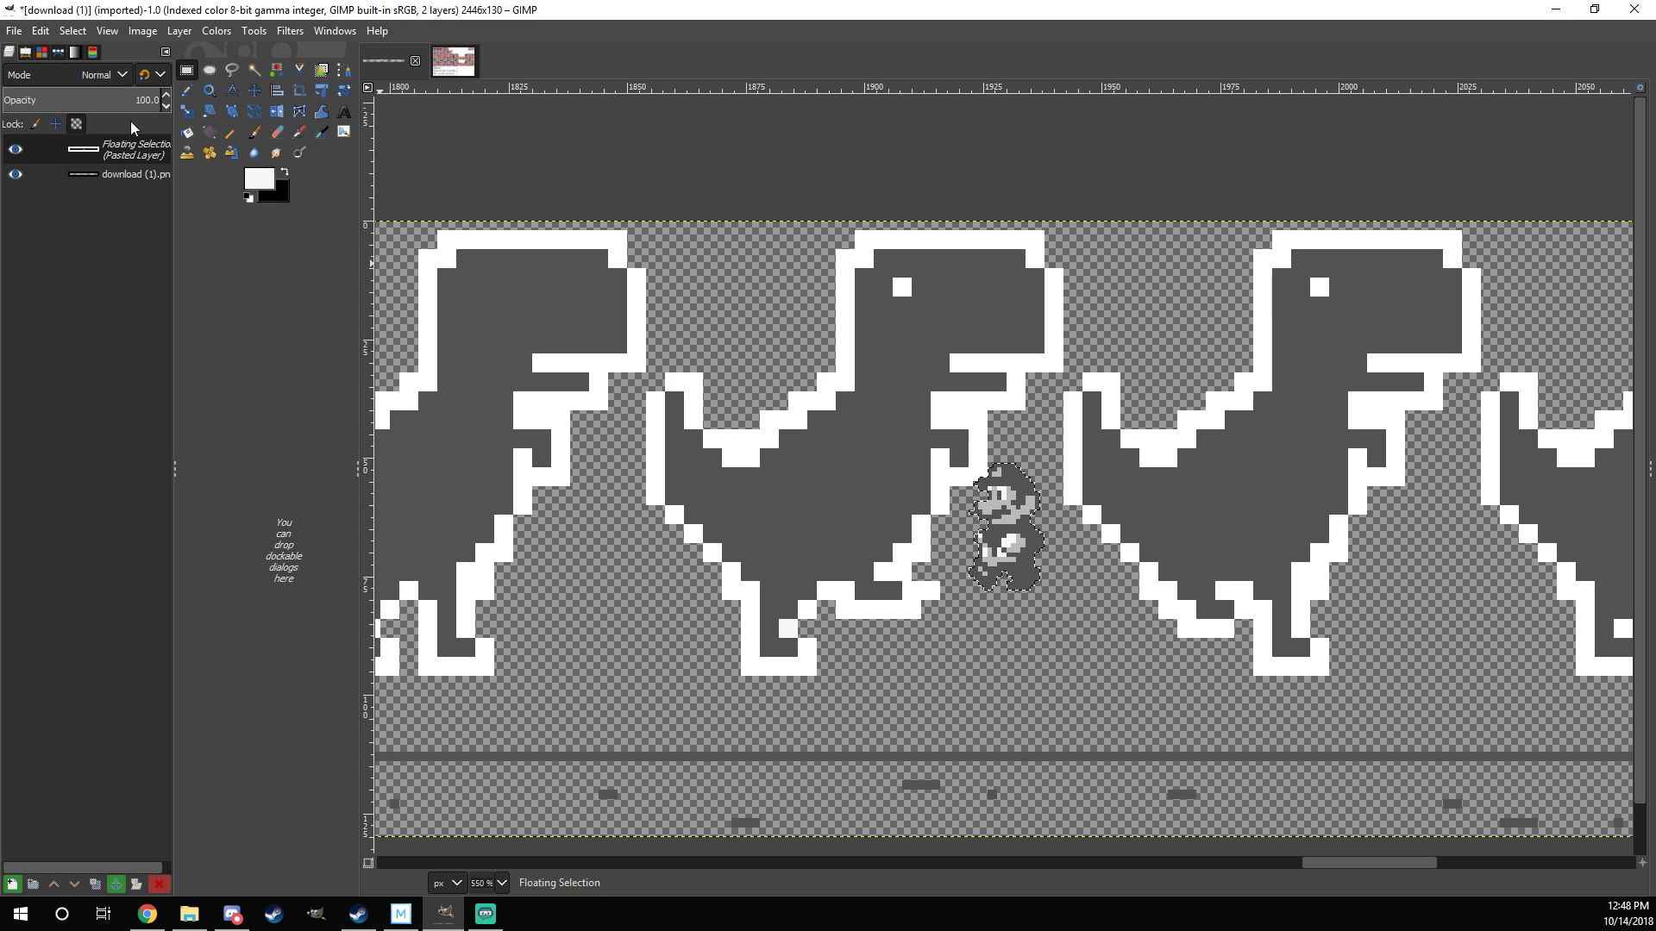
right_click(104, 153)
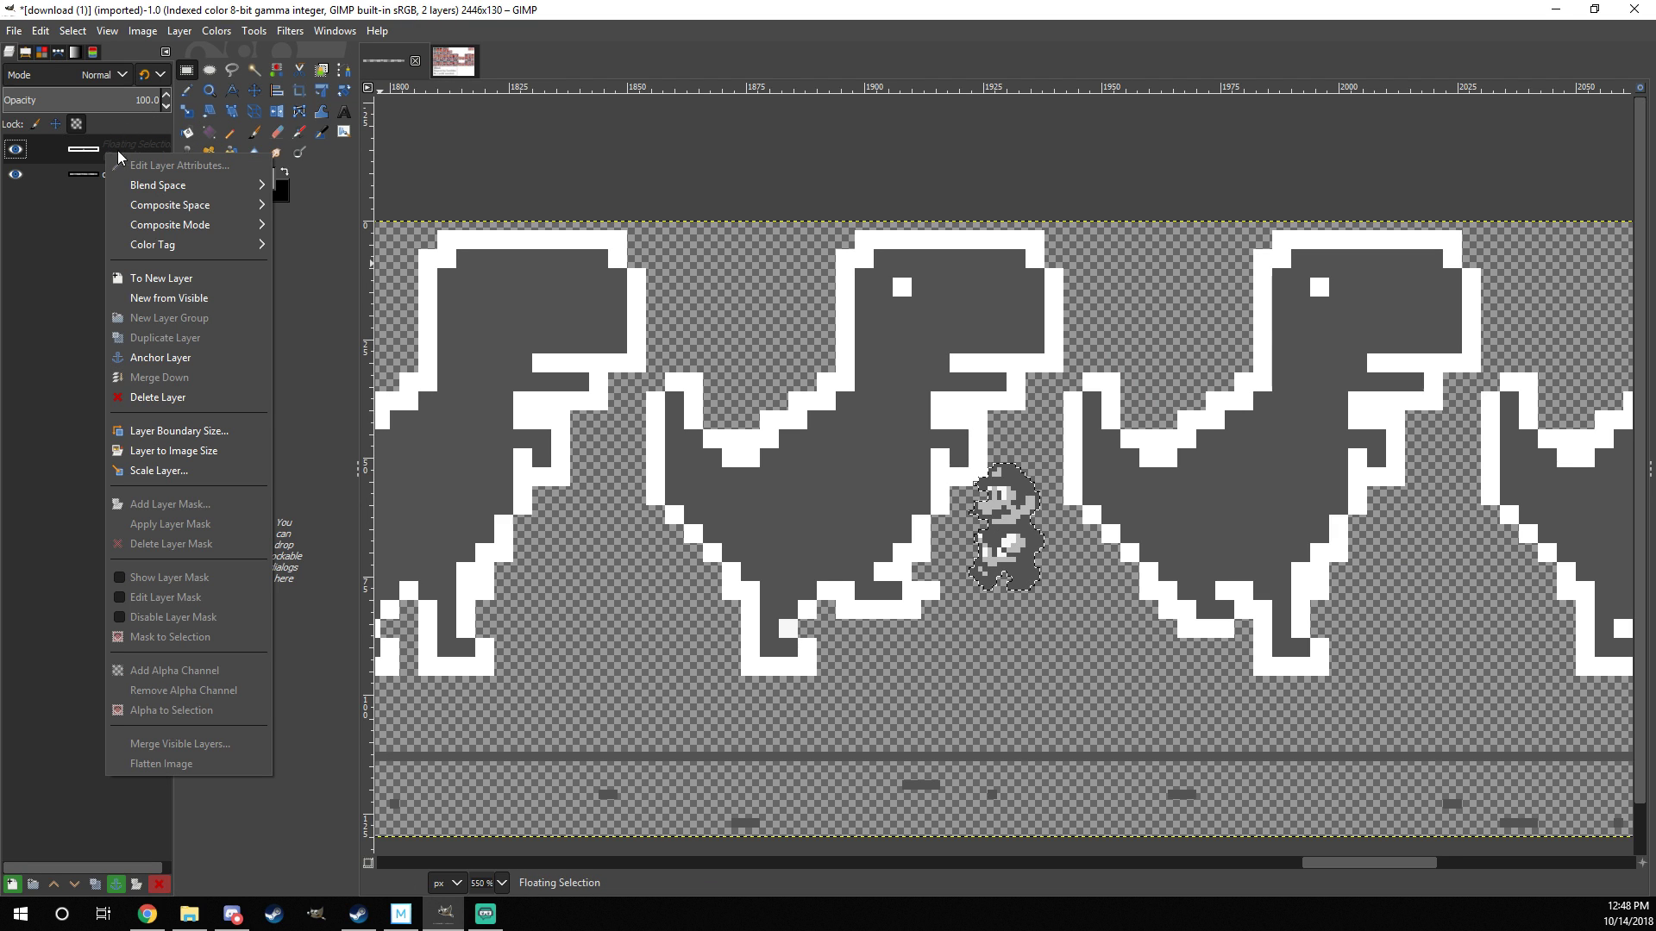
click(173, 281)
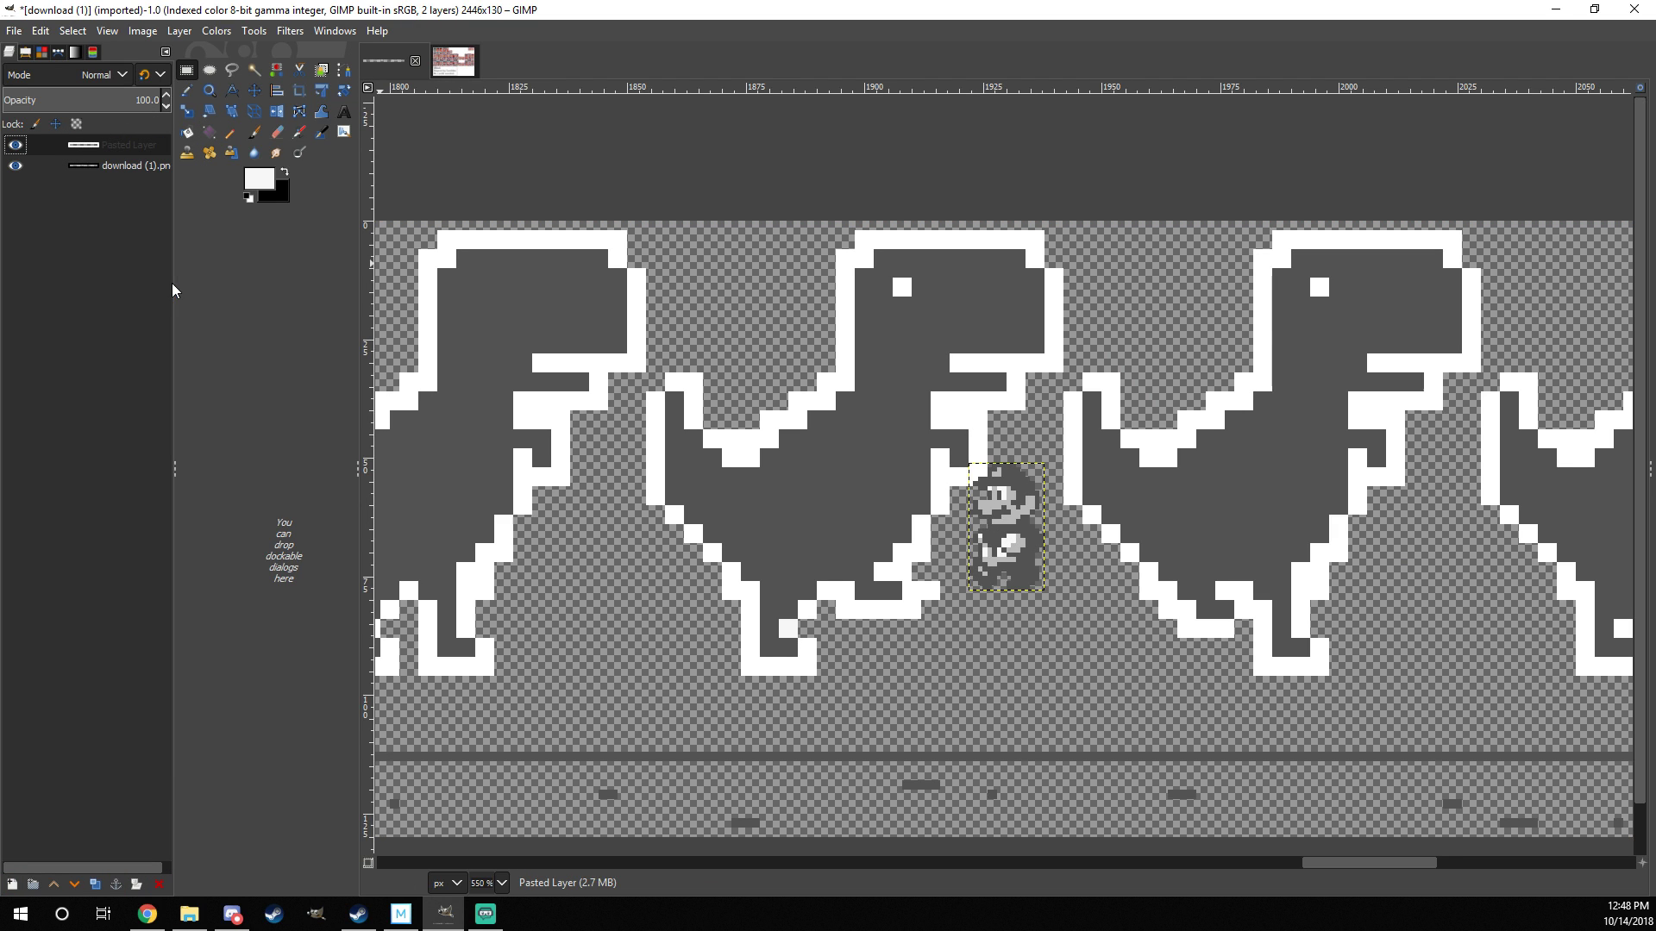
Step: Flip the pasted Mario layer horizontally and move it over the first running dinosaur frame
click(277, 117)
click(26, 51)
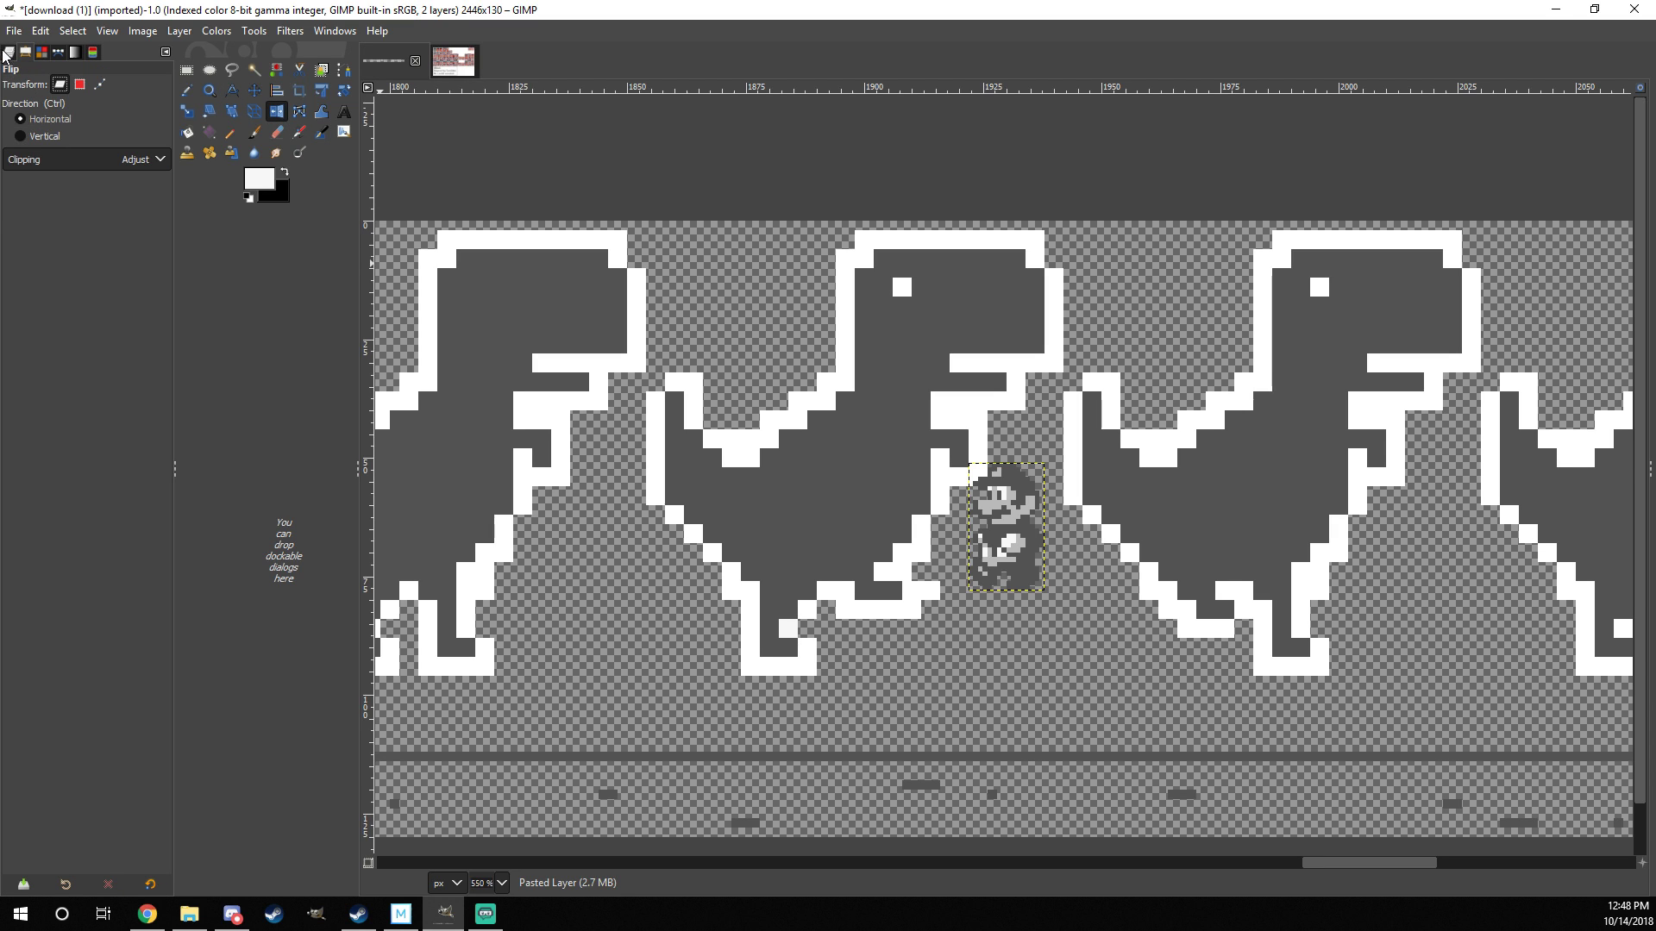
click(9, 51)
click(1007, 535)
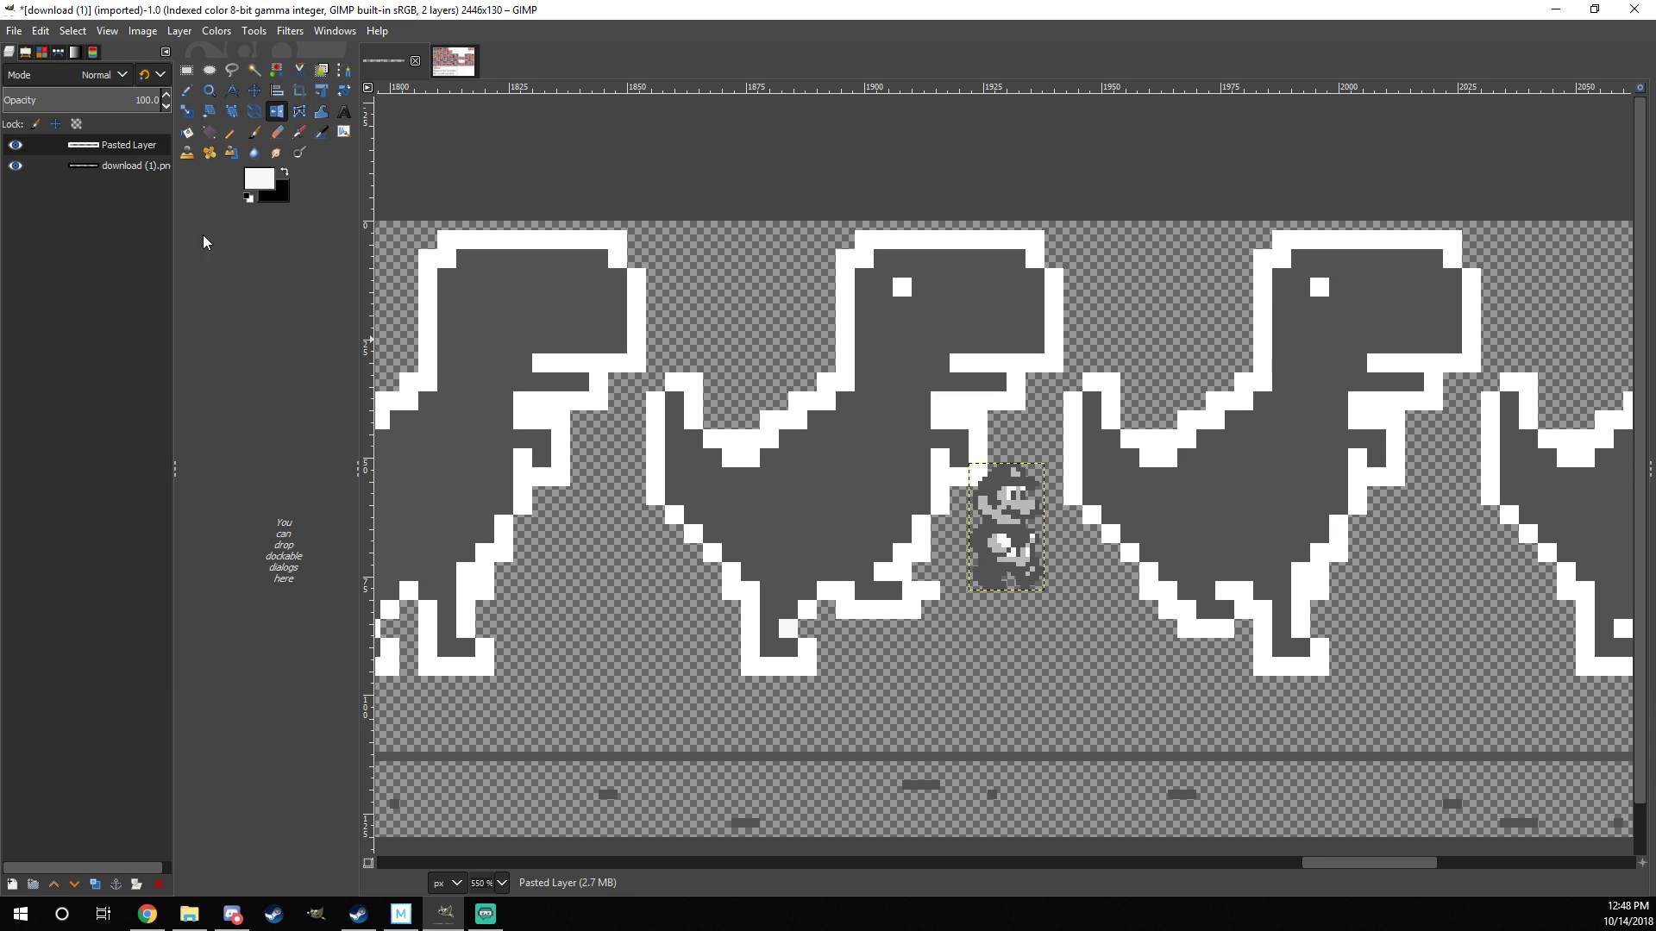
click(254, 92)
drag(1033, 545, 1039, 593)
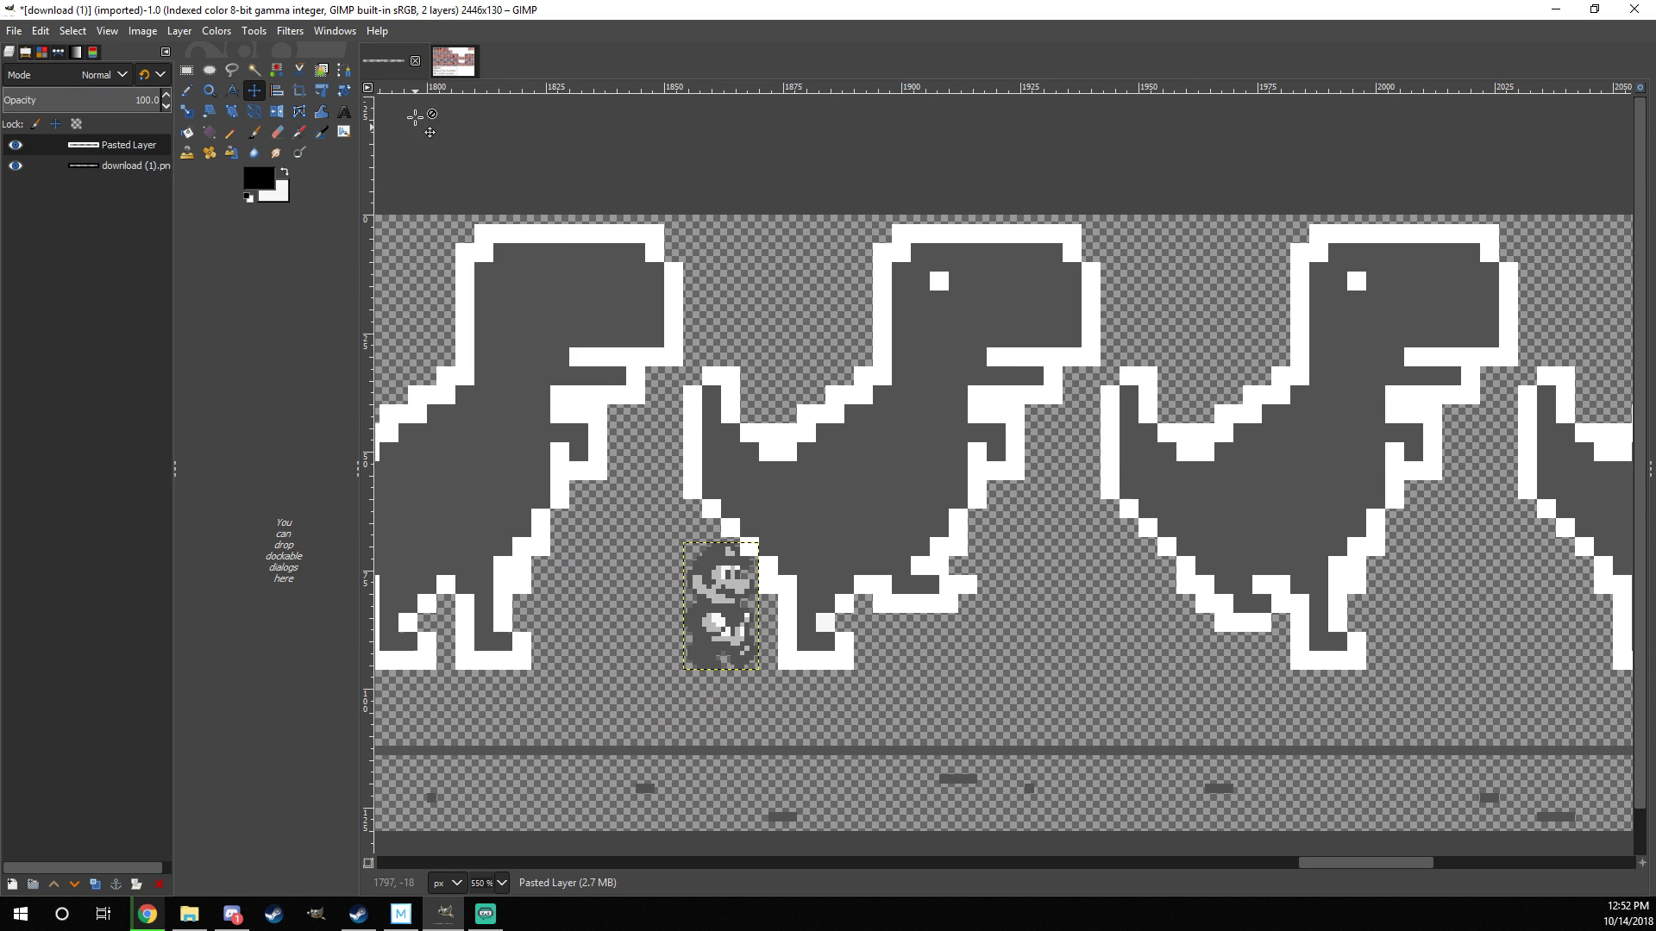
Step: Examine the dinosaur frames around the pasted Mario sprite
click(454, 65)
click(388, 64)
scroll(1033, 550, down, 4)
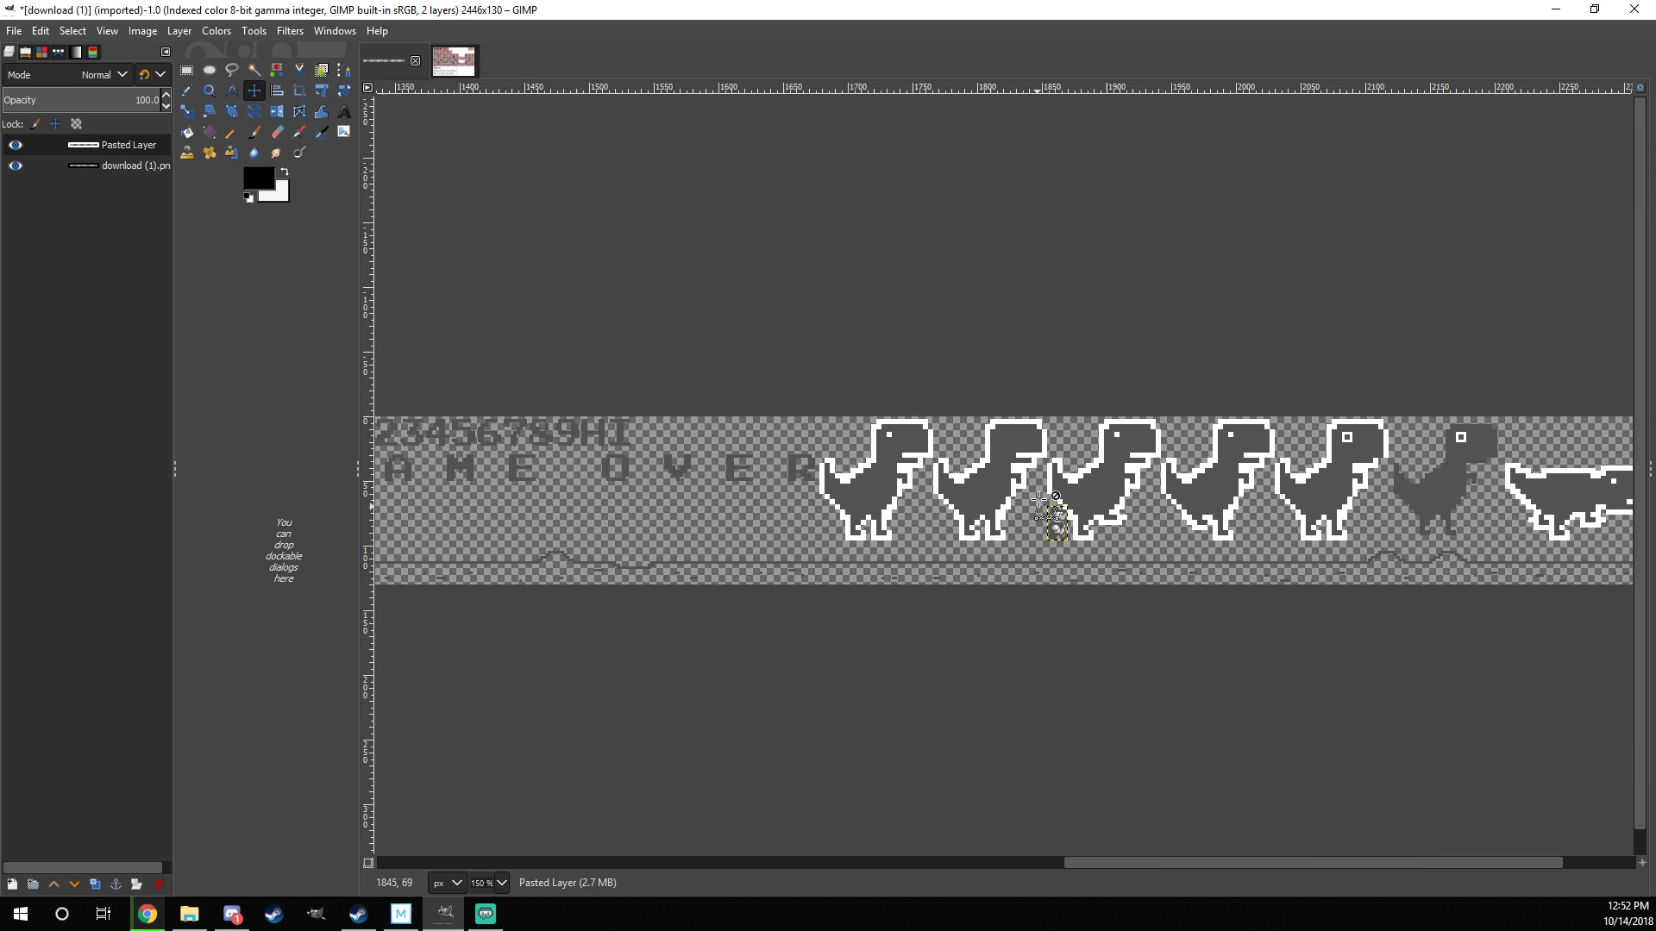
scroll(1087, 509, up, 2)
scroll(1088, 504, up, 4)
scroll(986, 540, down, 2)
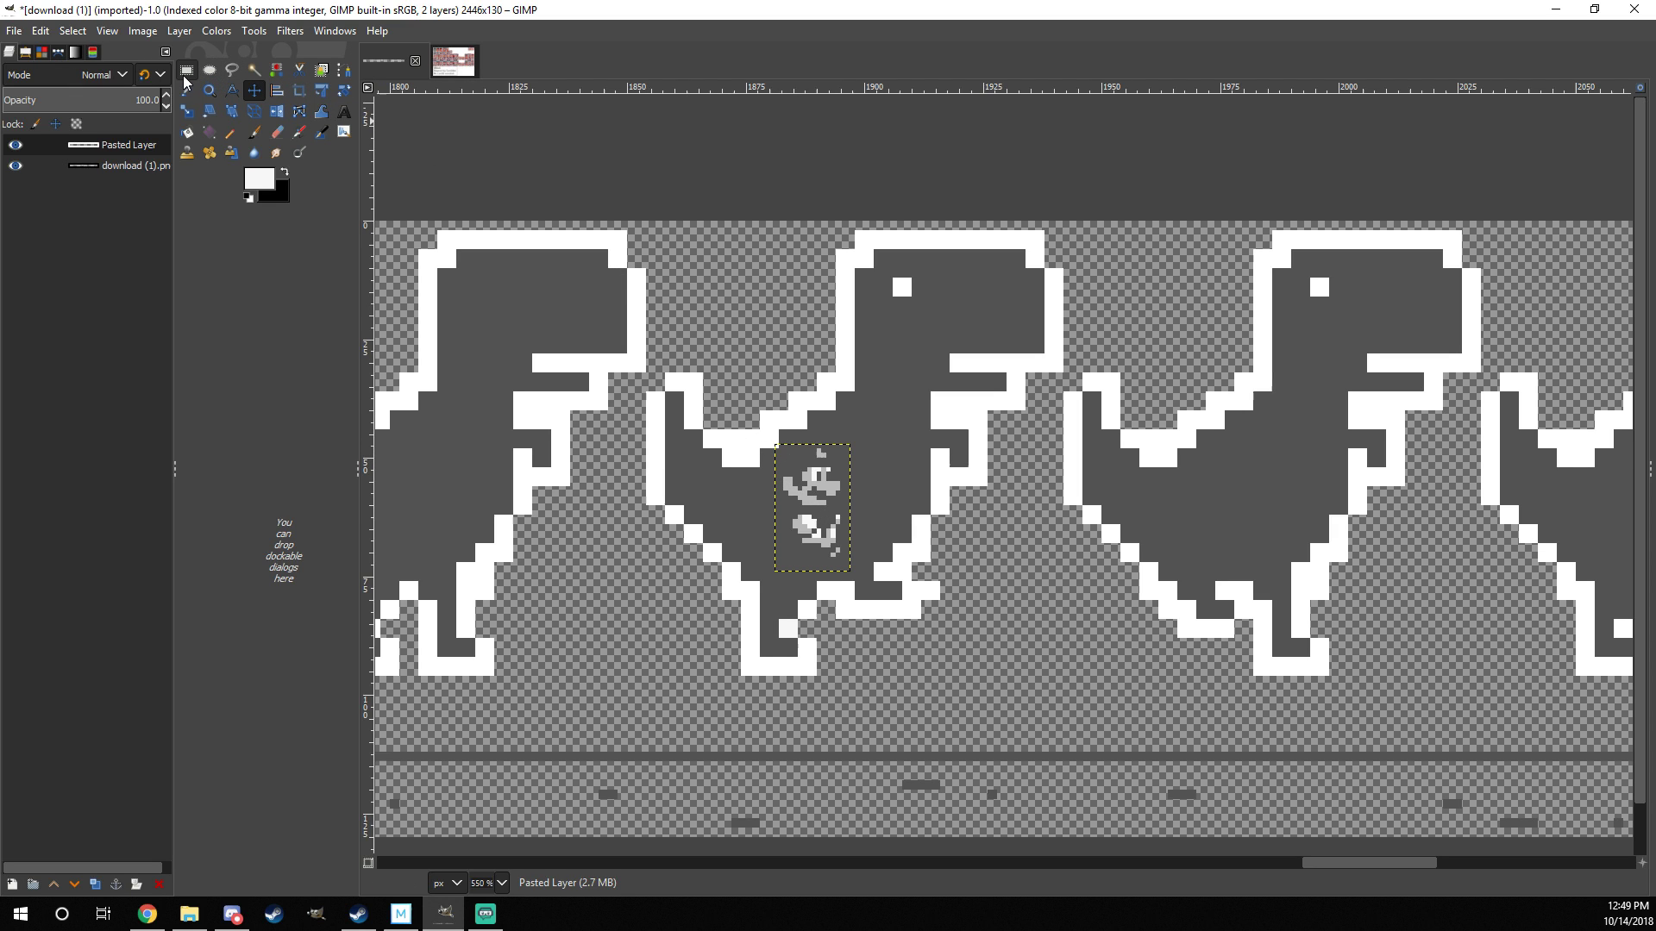
Step: On the dinosaur sheet's layer, select the first running dinosaur with a tight rectangle of about 87 × 94 px
click(126, 165)
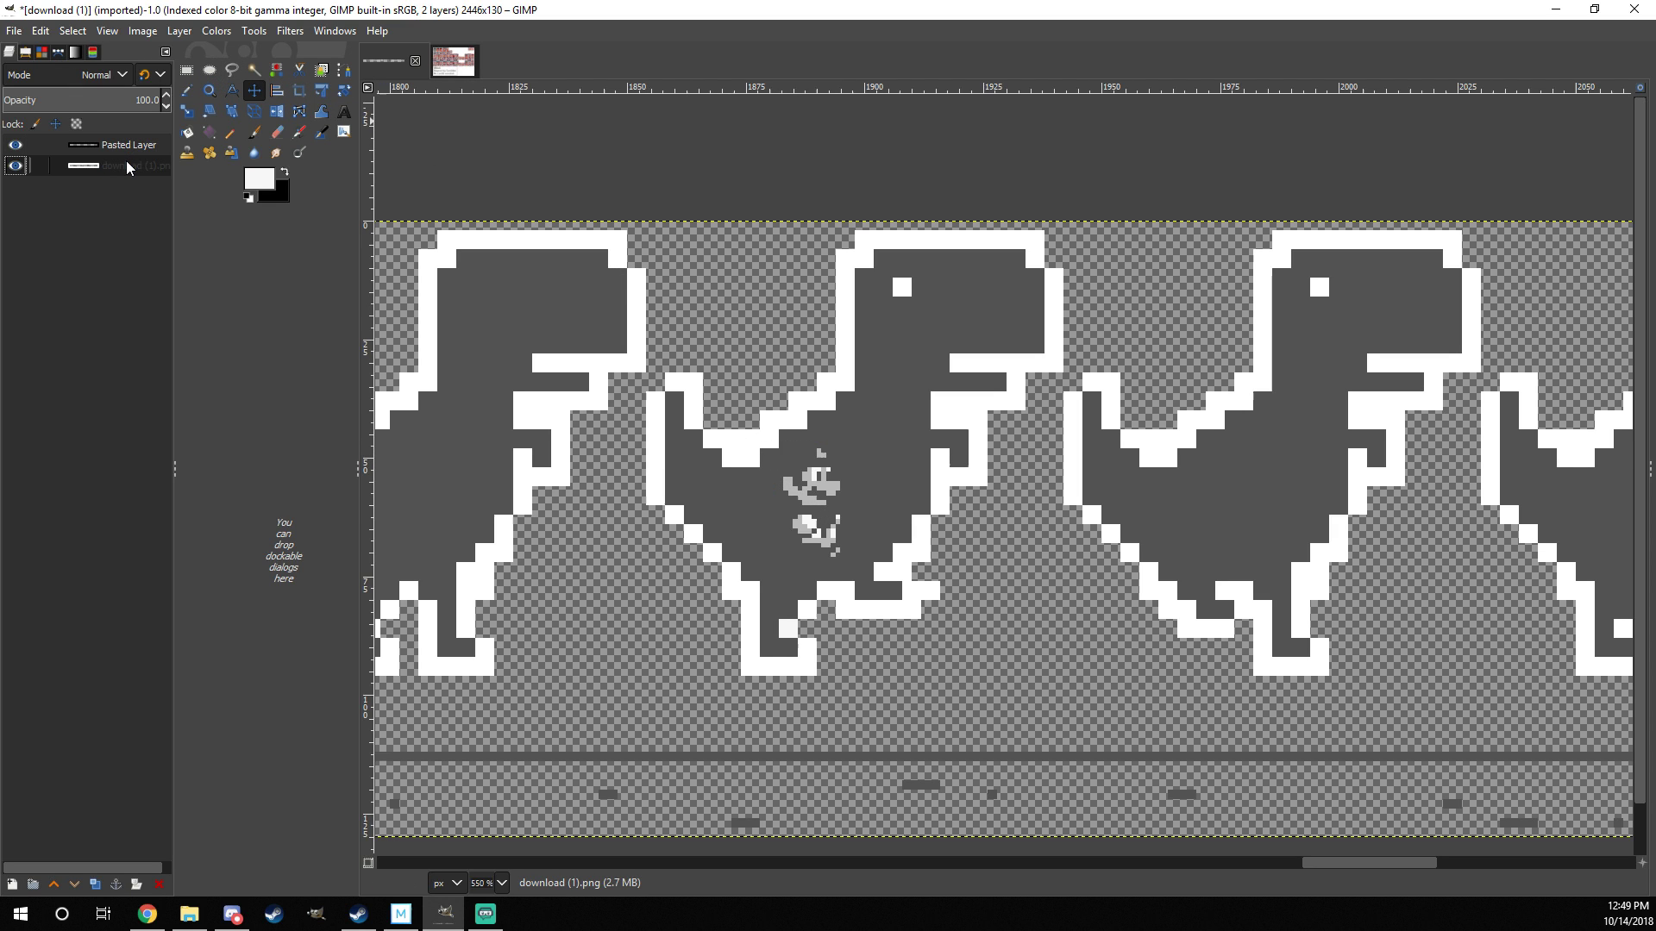
click(186, 70)
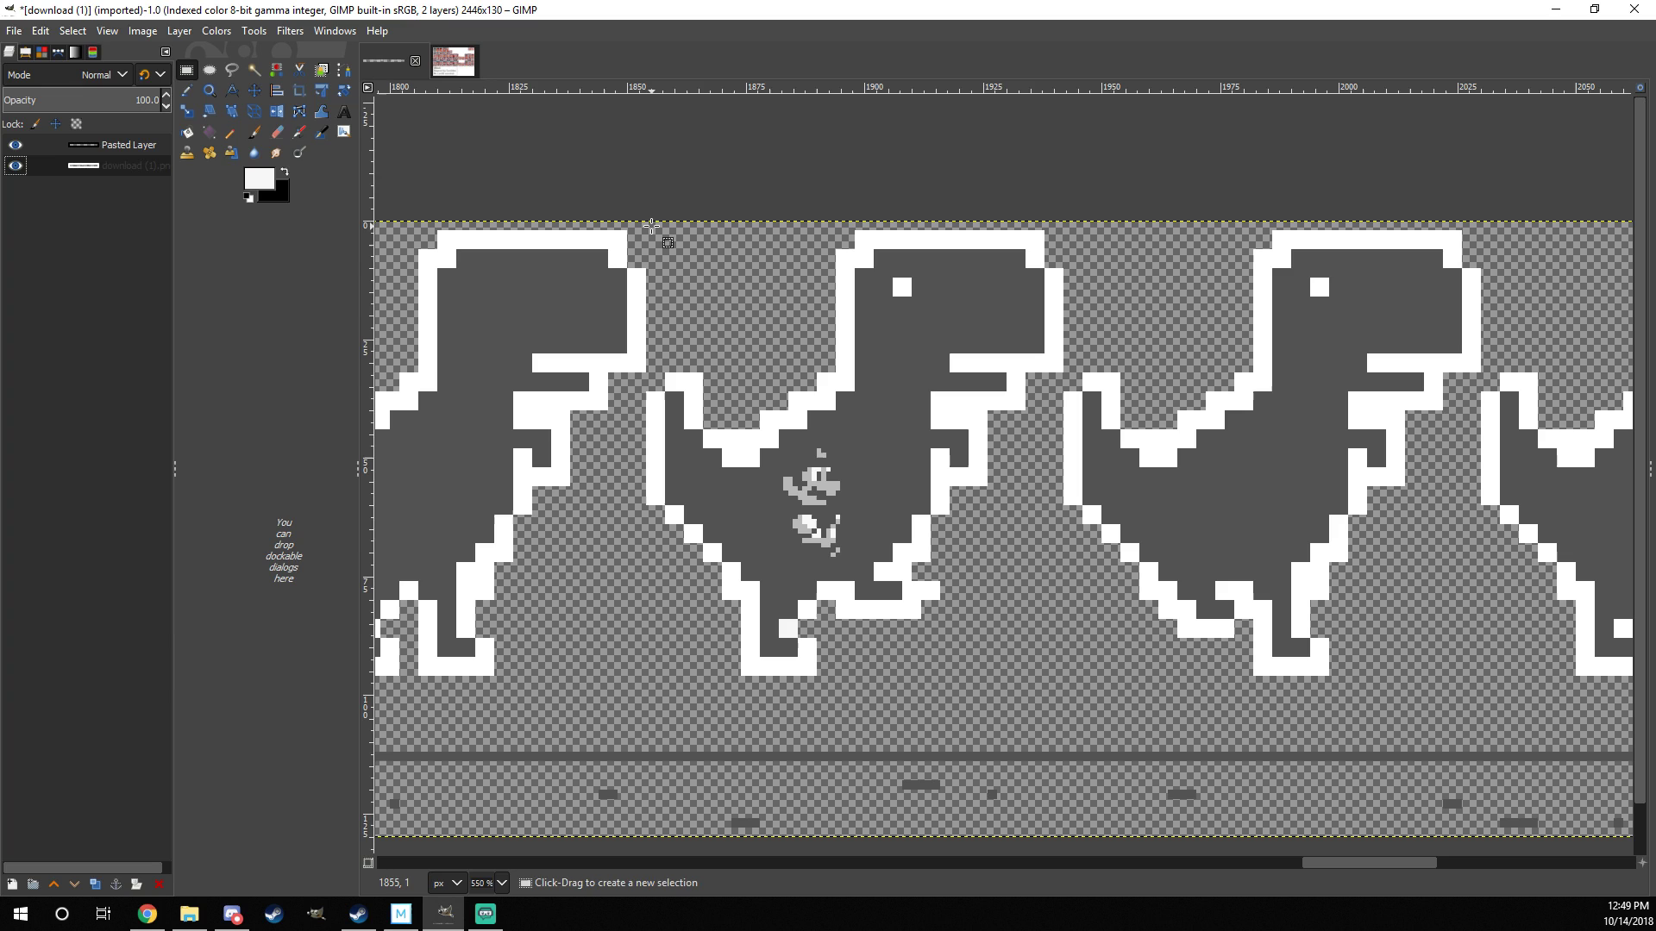
drag(651, 226, 1063, 677)
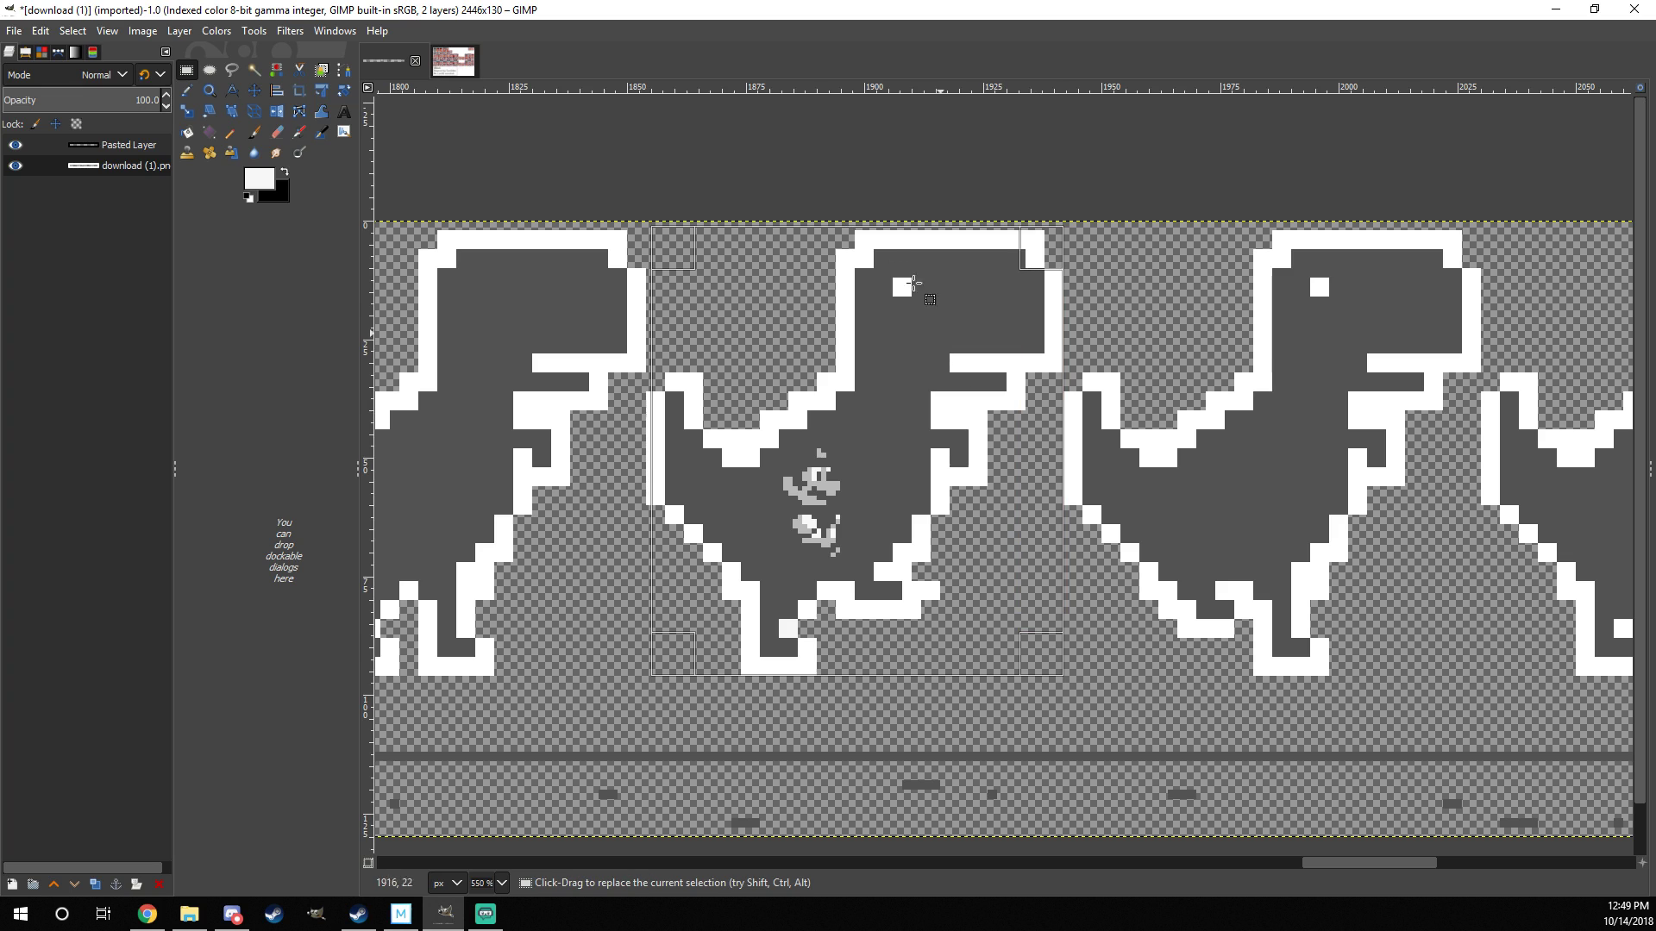
drag(870, 255, 871, 259)
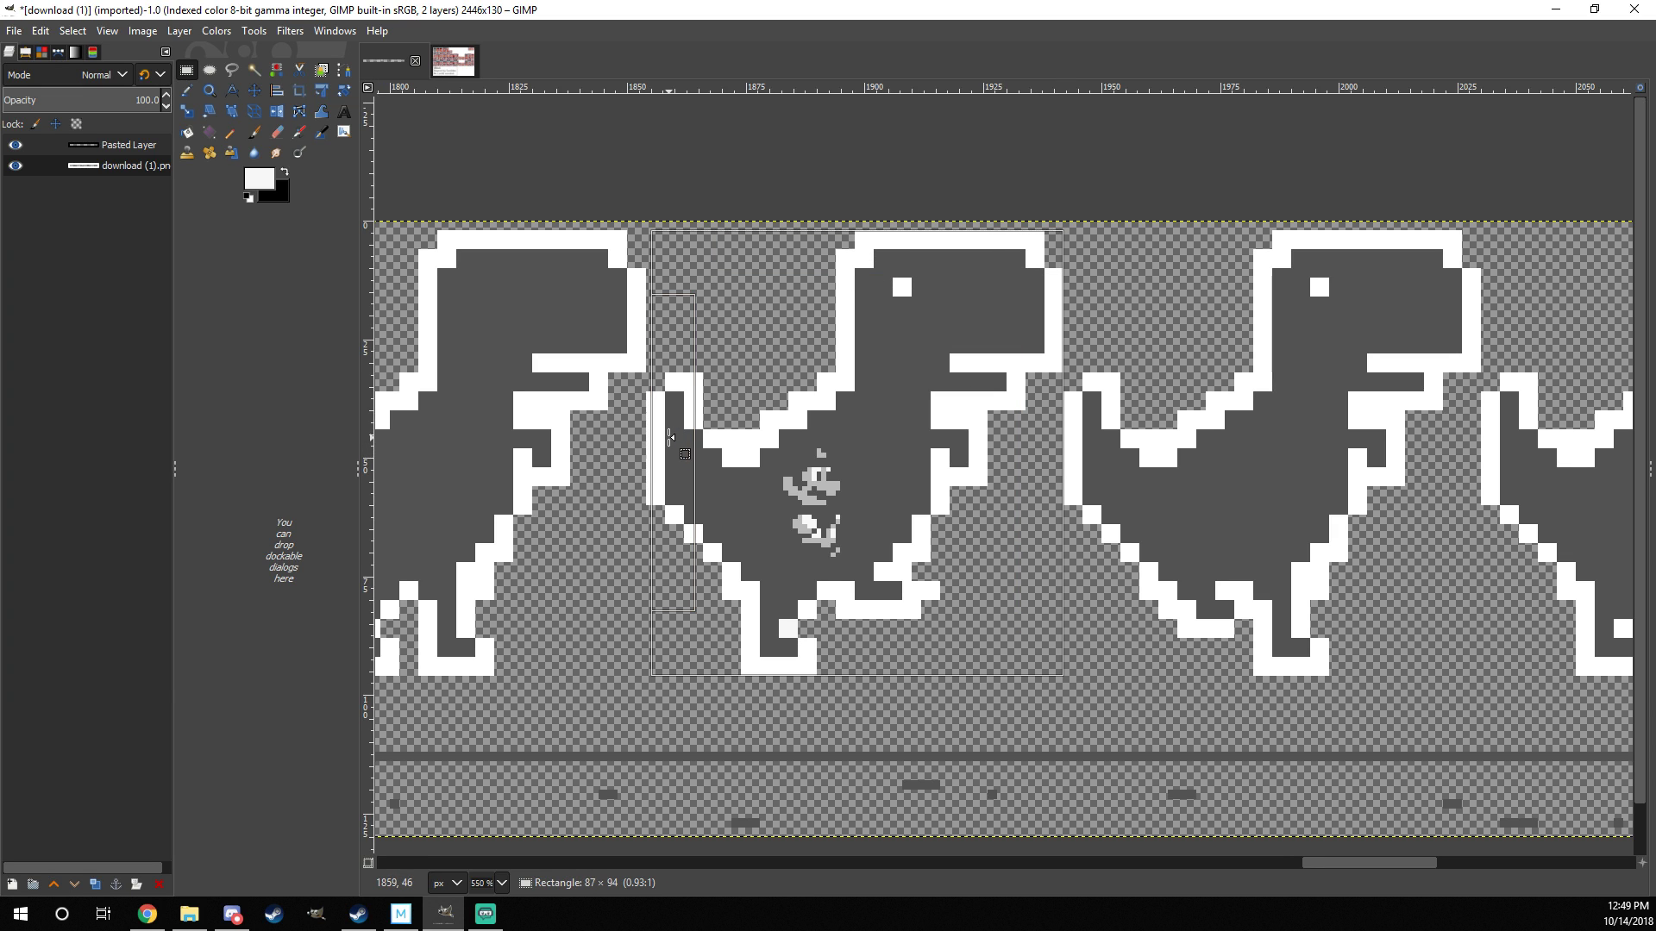
drag(669, 437, 665, 437)
key(Return)
Step: Move the Mario layer into the lower-left corner of the rectangle around the first running dinosaur
key(m)
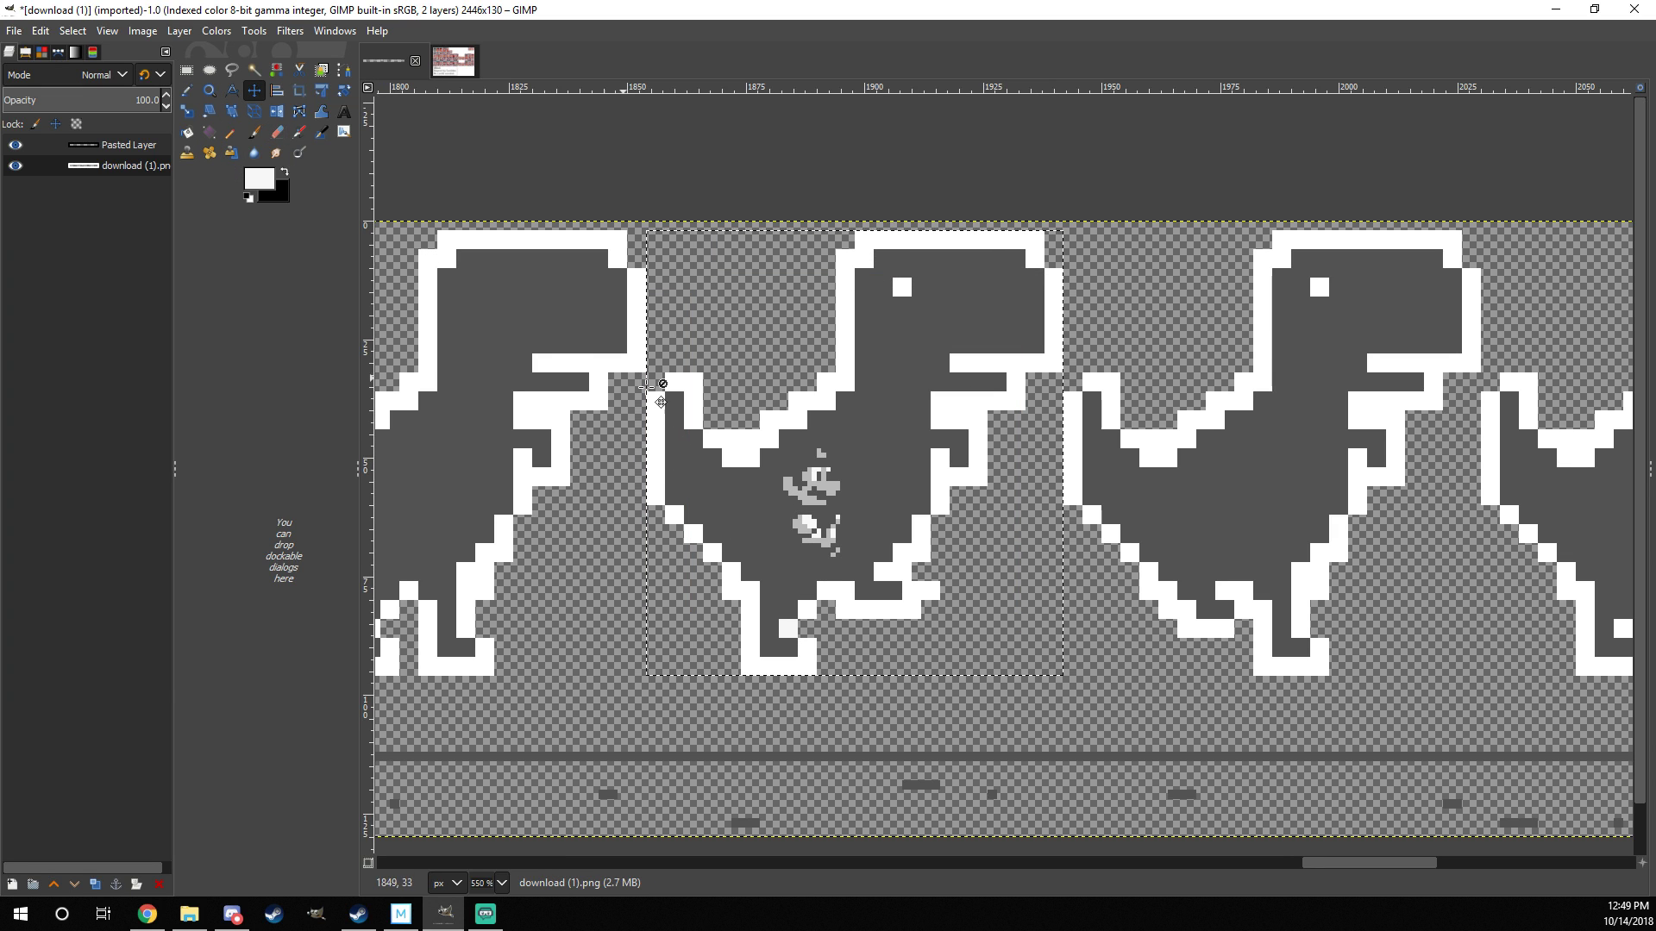
drag(780, 486, 696, 602)
key(ctrl+shift+a)
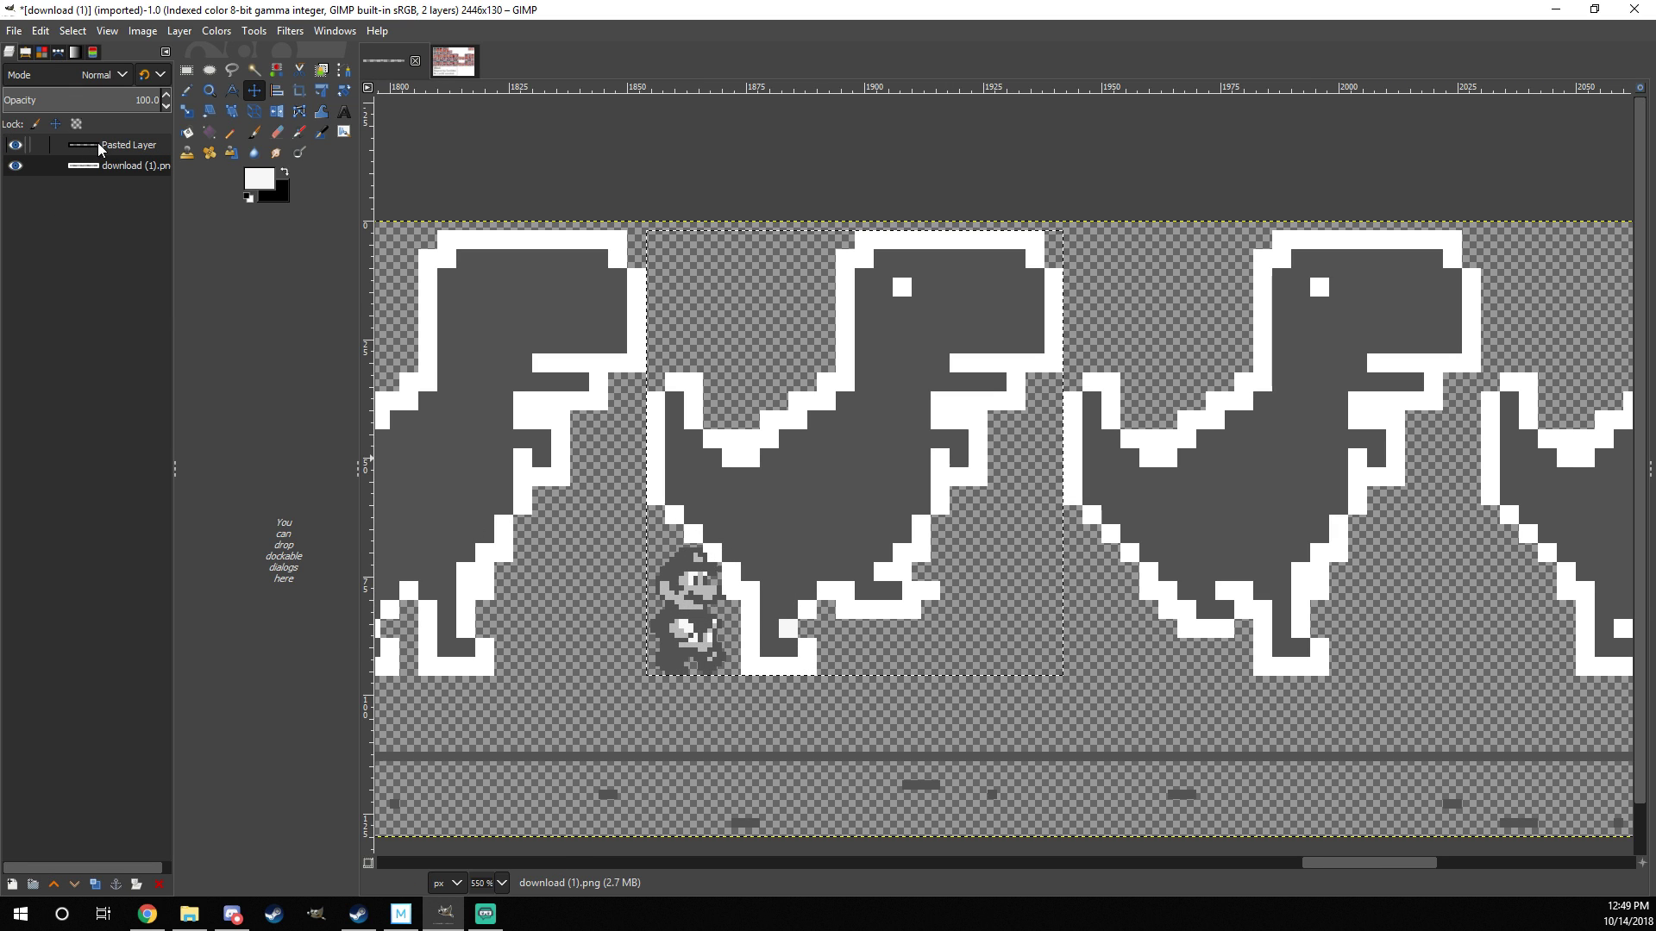
click(119, 142)
key(ctrl+z)
drag(686, 599, 682, 599)
Step: Set the Scale tool's interpolation to None and its clipping to Crop to result
ctrl+scroll(643, 685, up, 2)
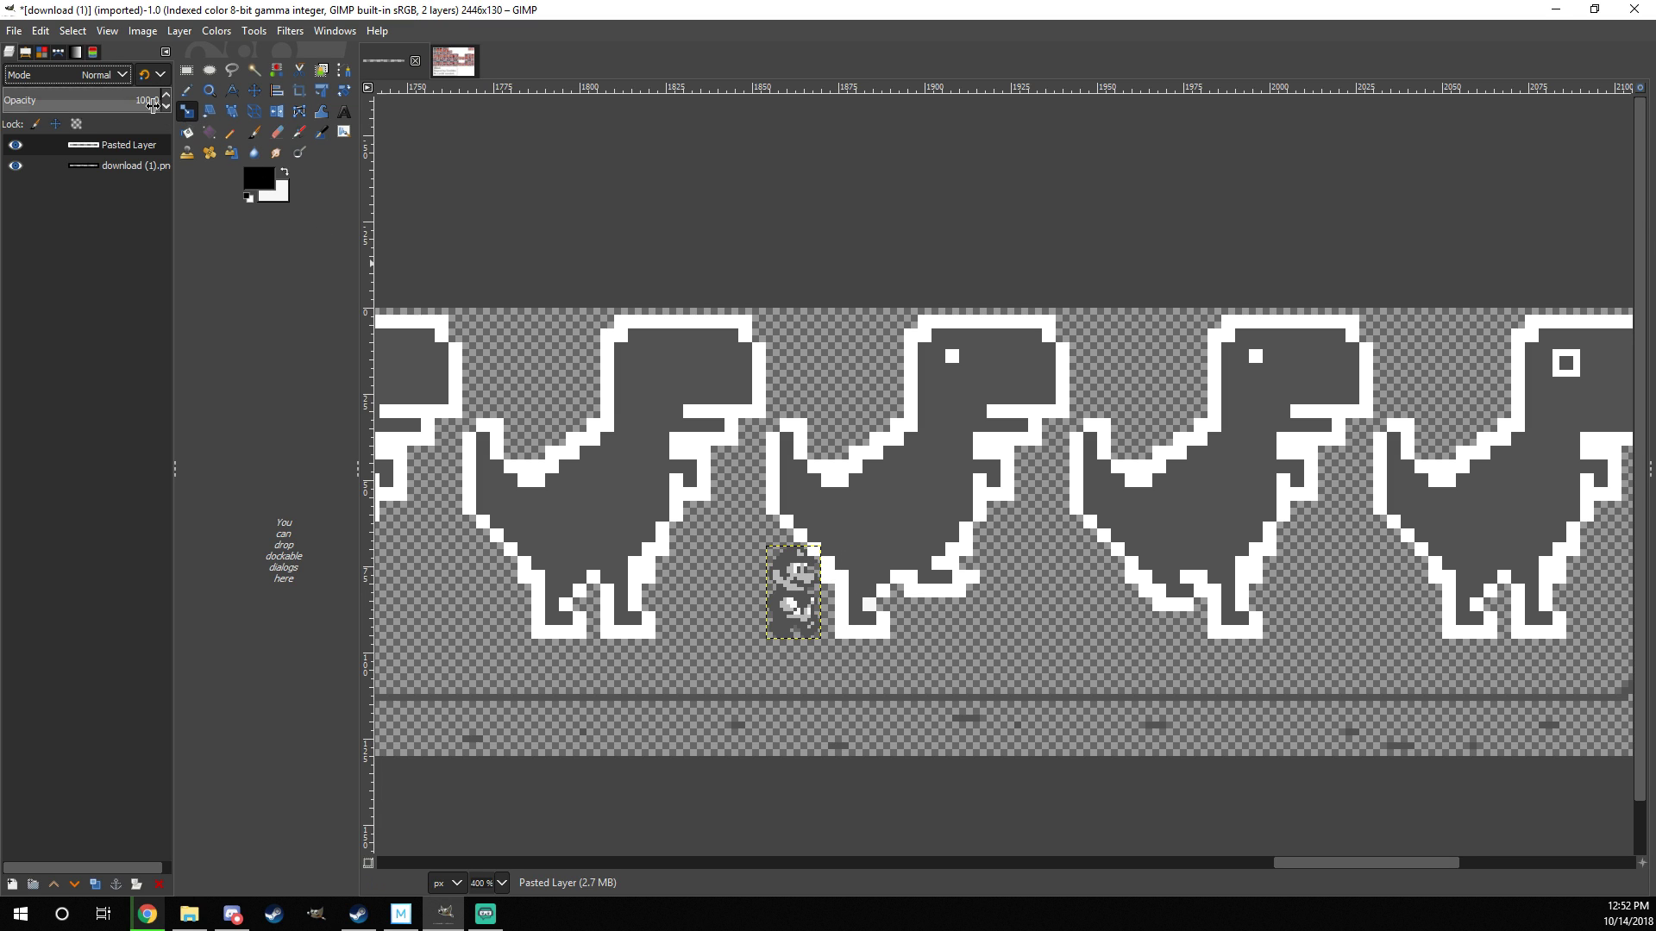
click(26, 54)
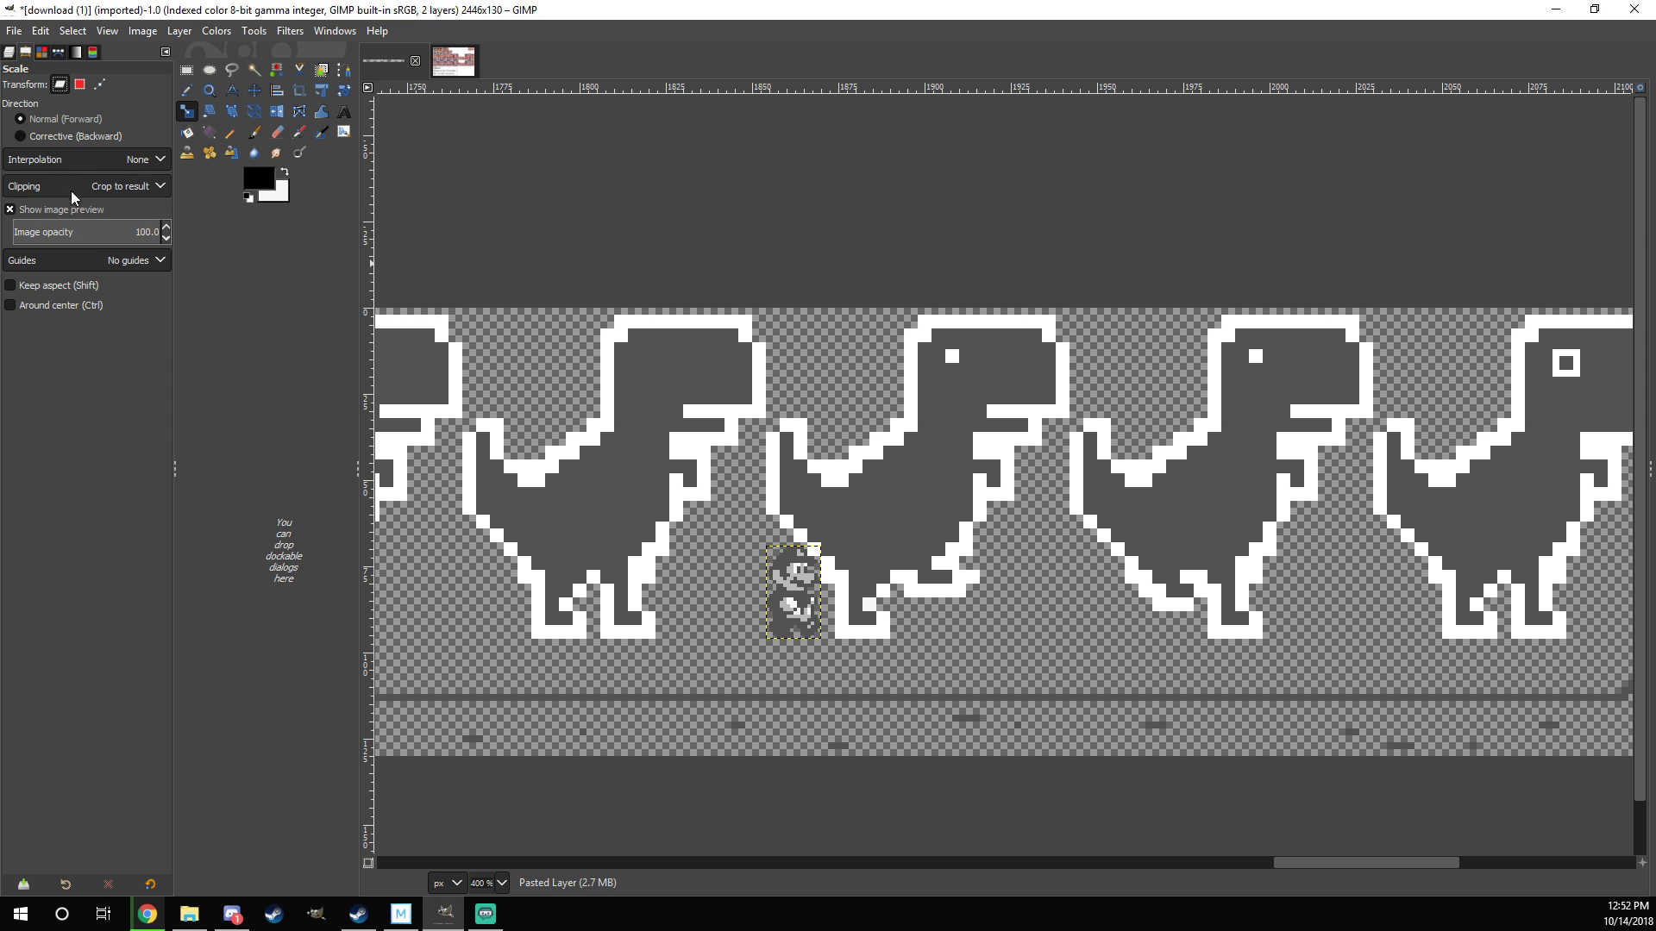
click(78, 151)
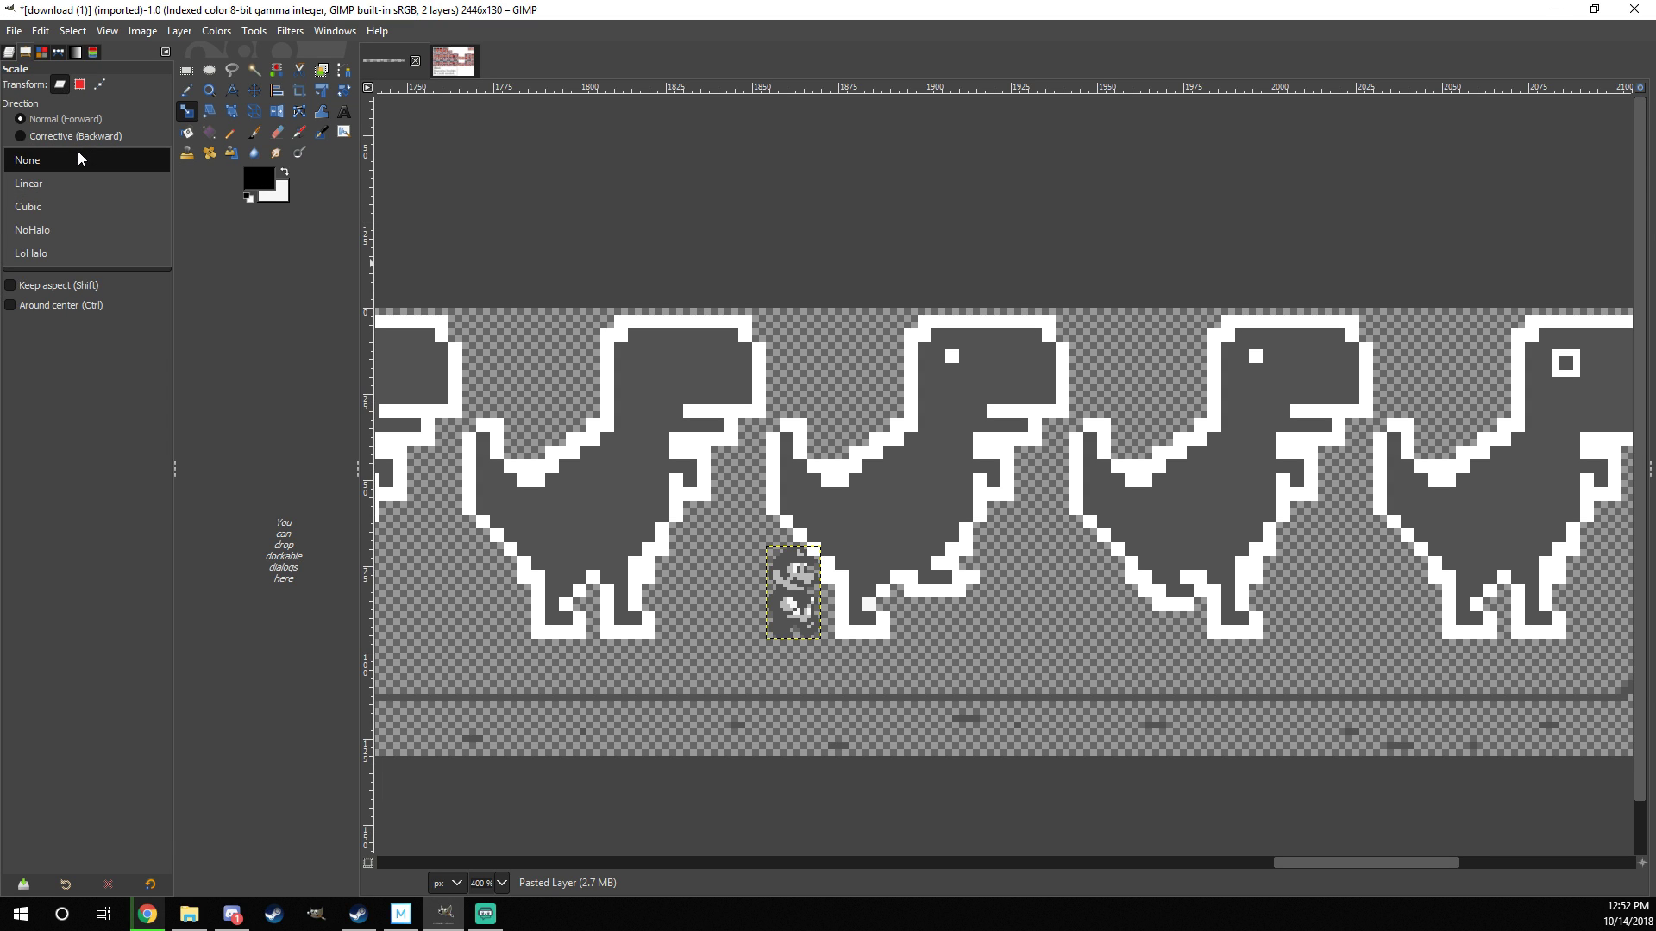
click(77, 161)
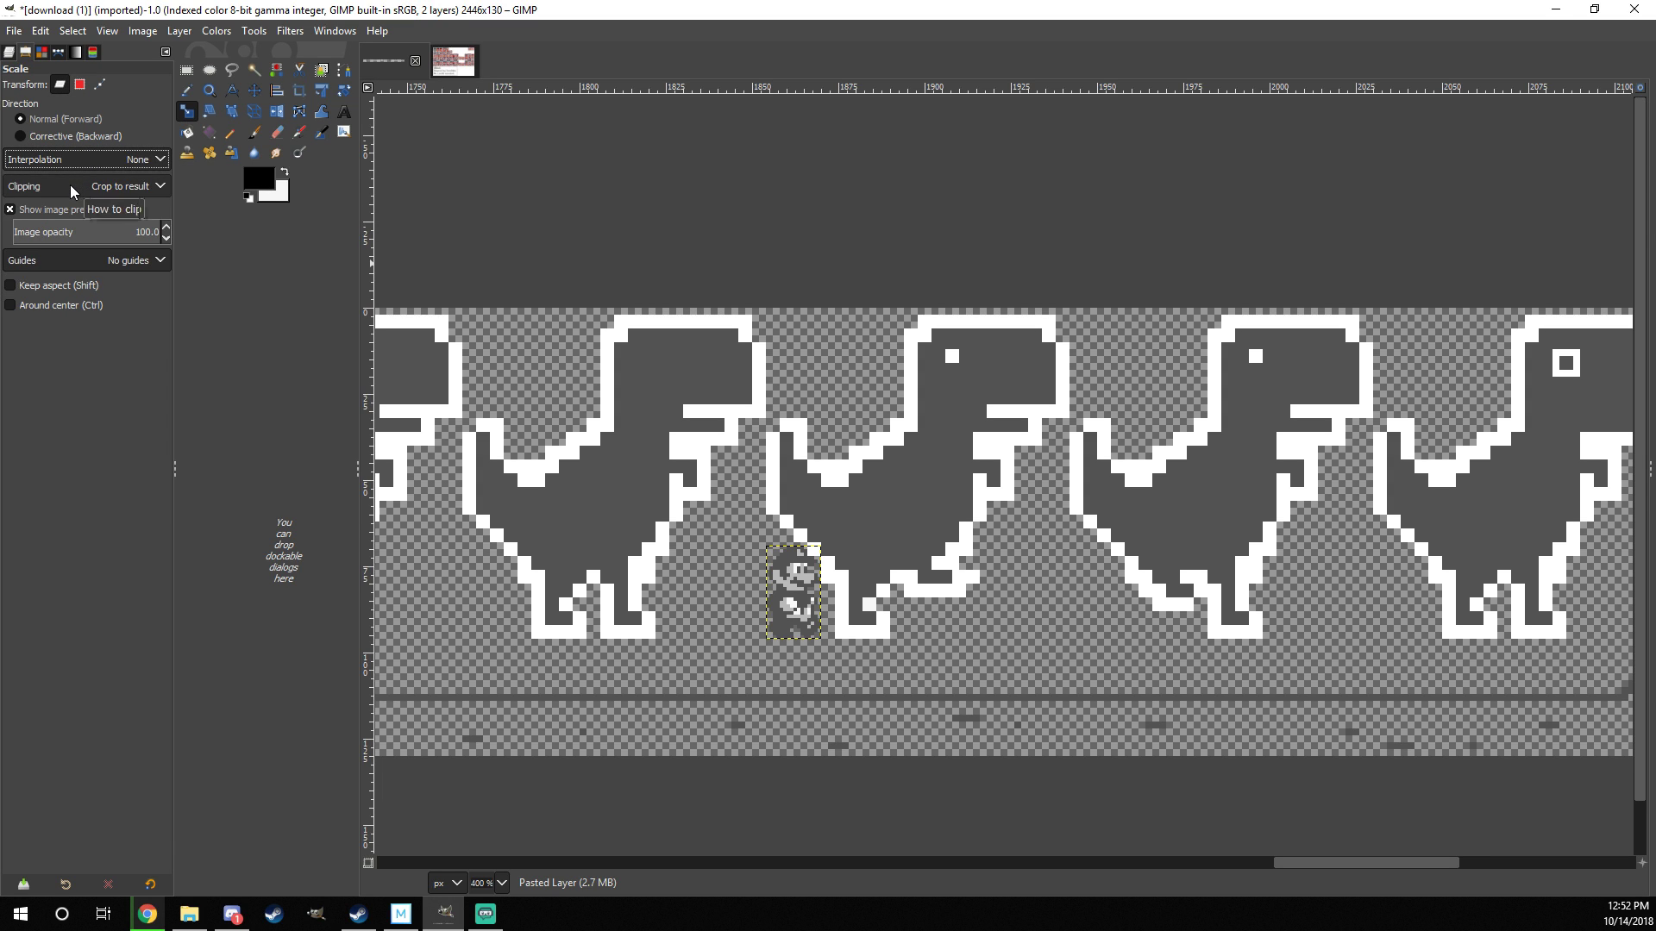
click(70, 184)
click(69, 184)
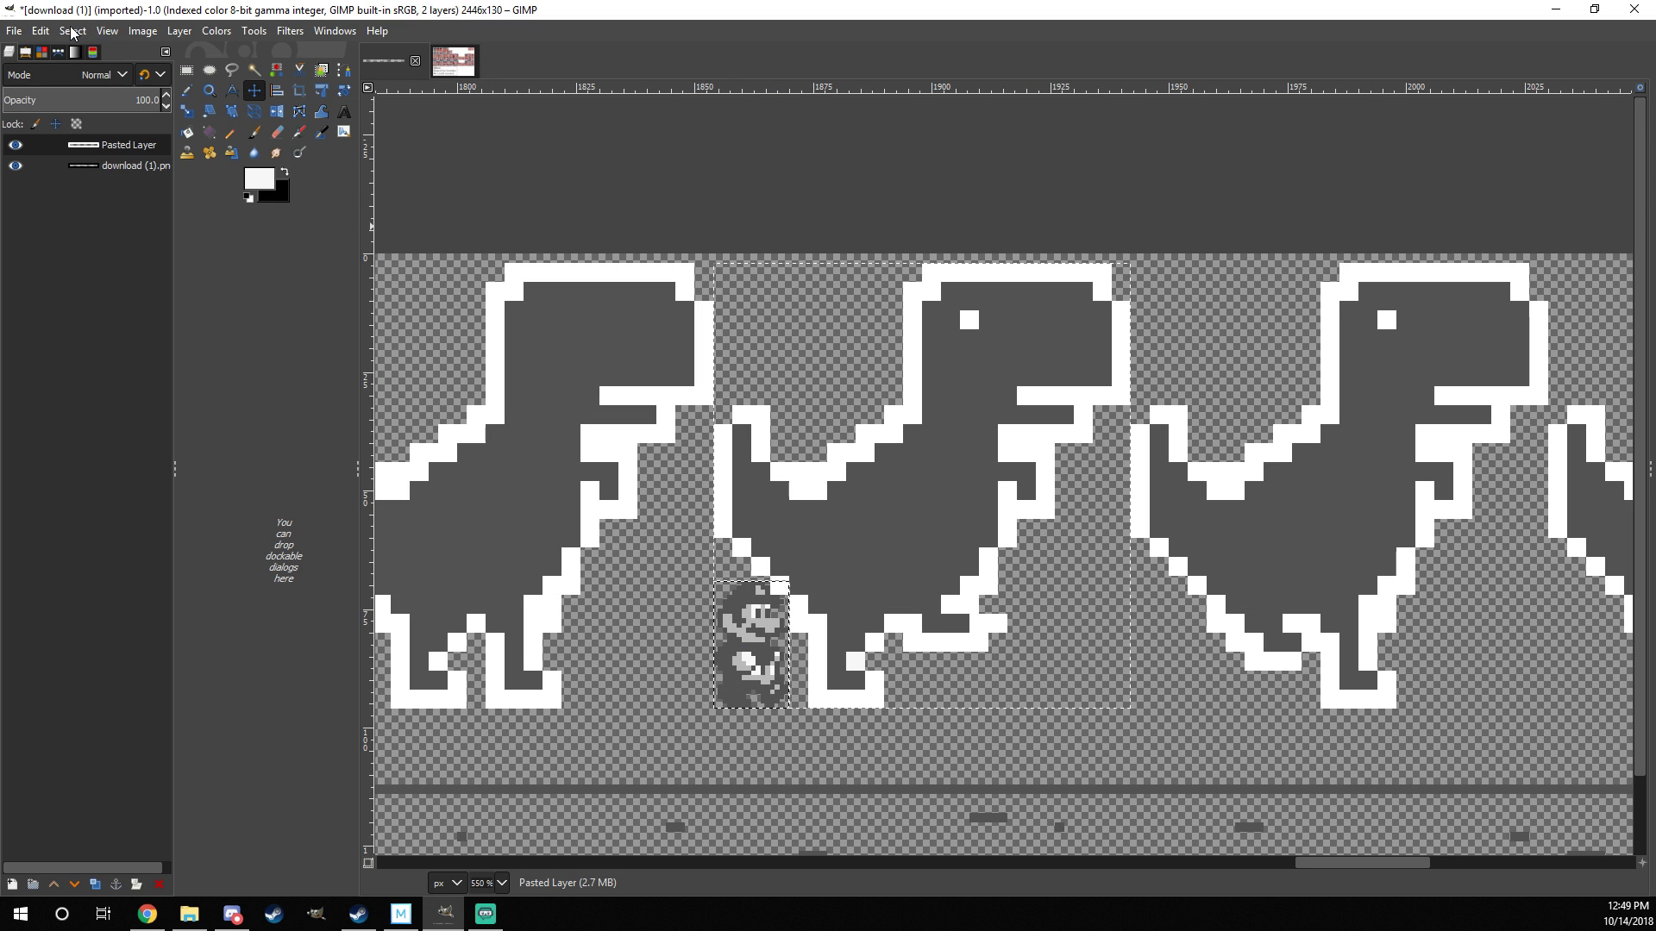
Step: Clear the selection and scale the Mario layer proportionally to 56 × 94 px, keeping its lower-left corner in place
click(72, 31)
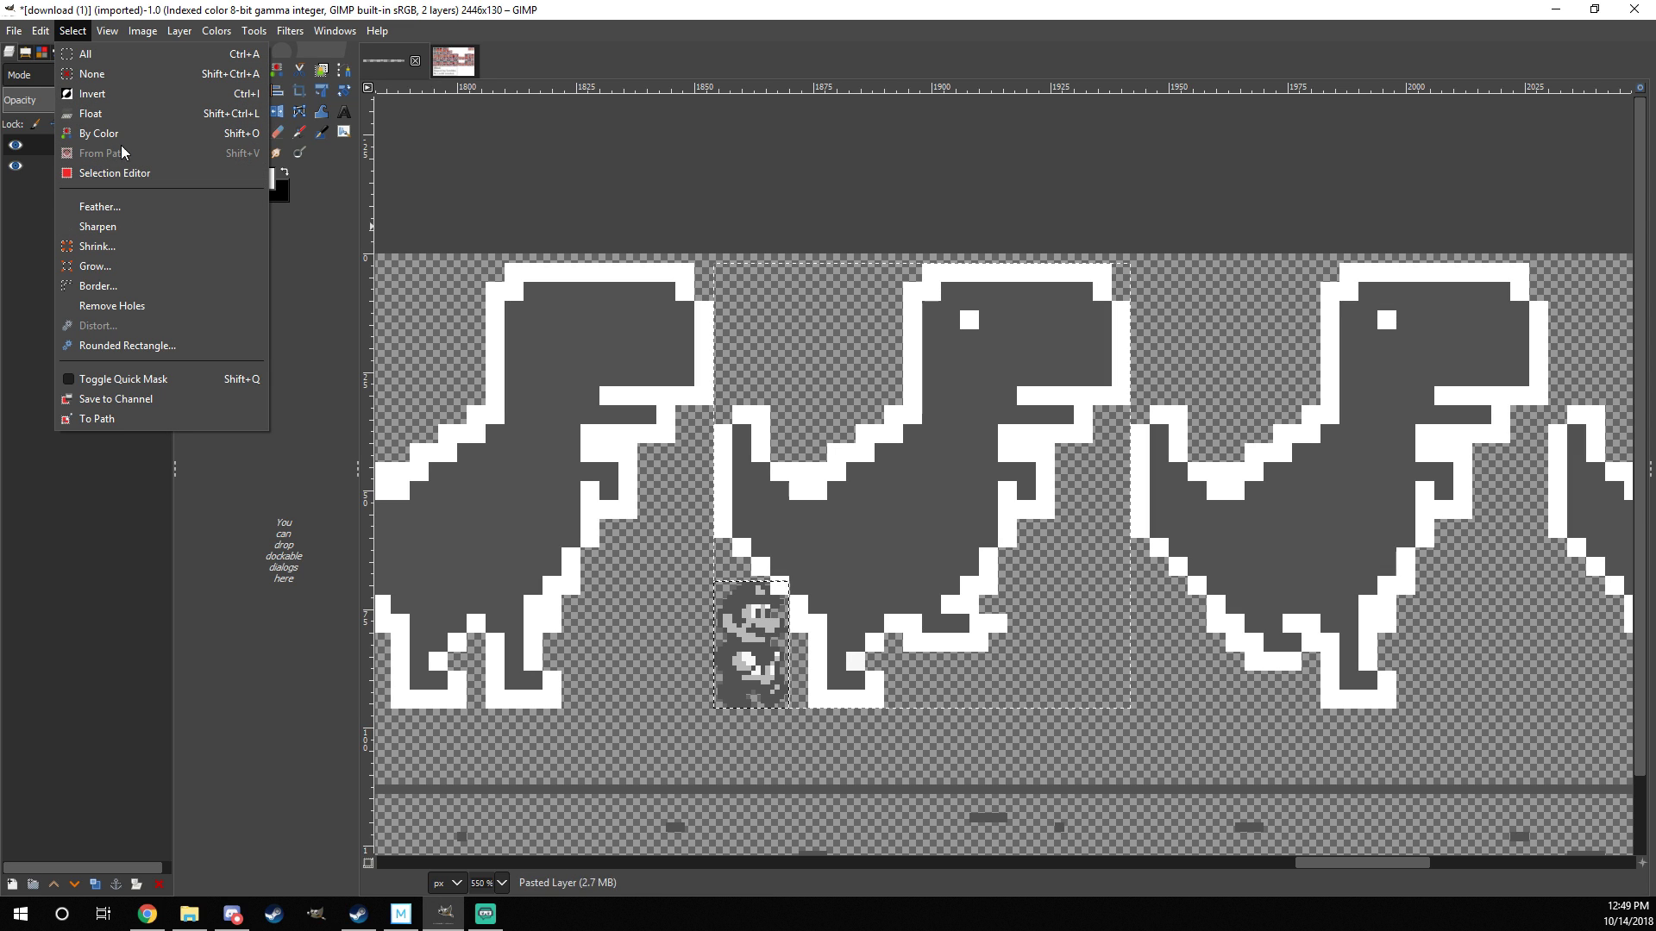
click(104, 73)
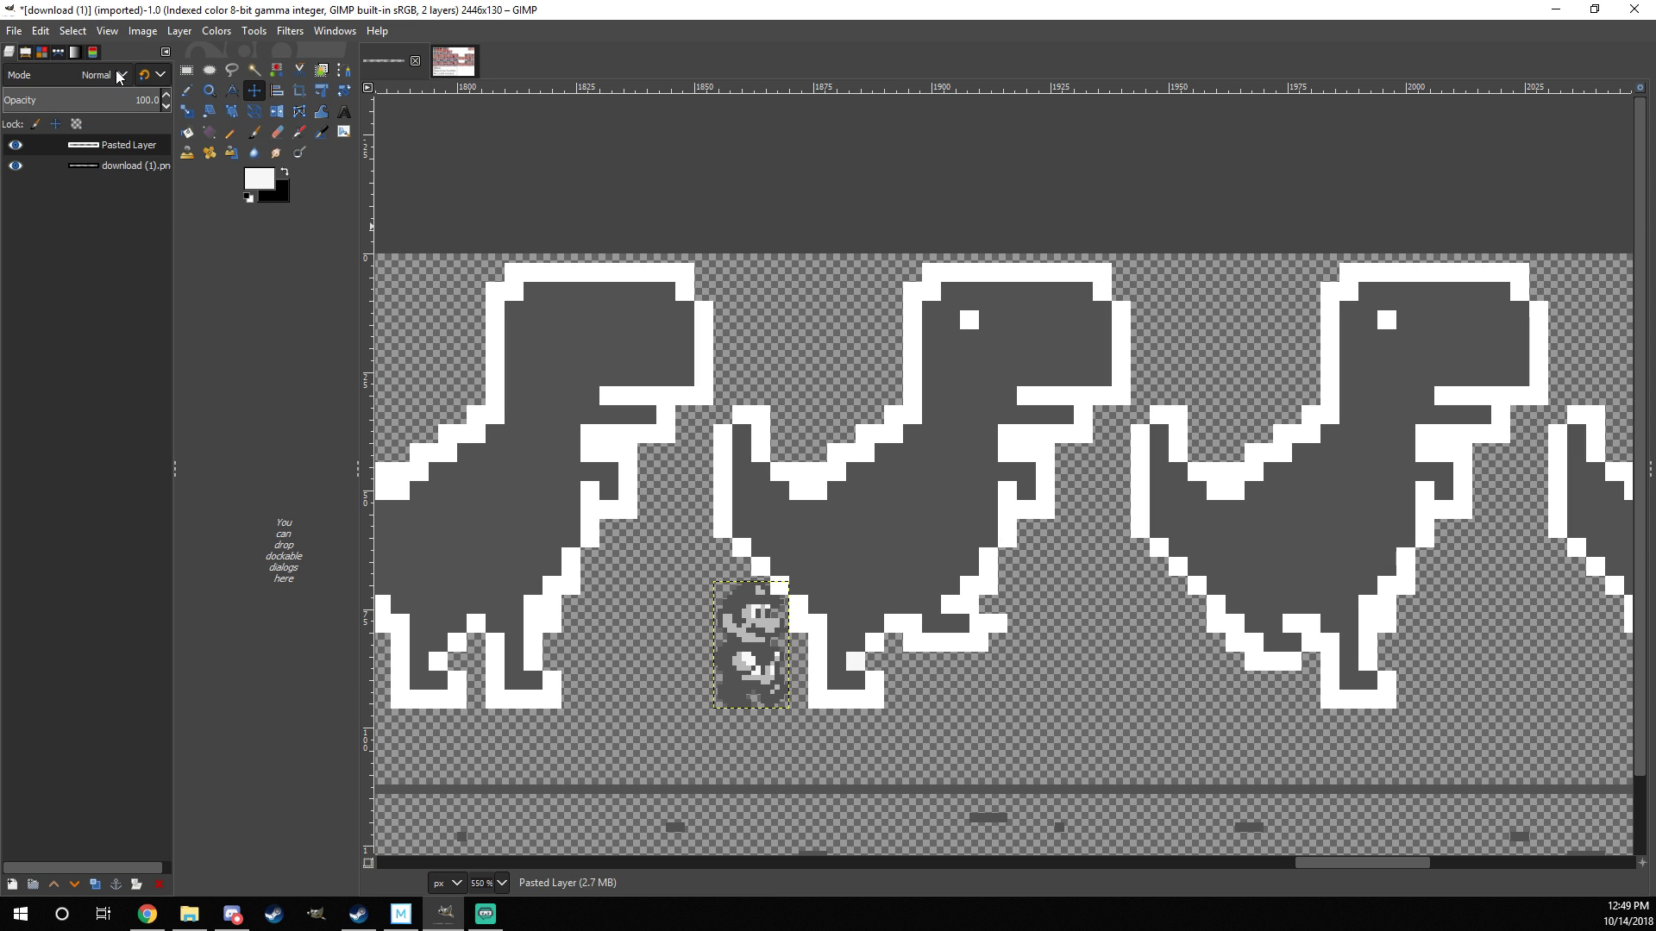
click(187, 110)
click(768, 603)
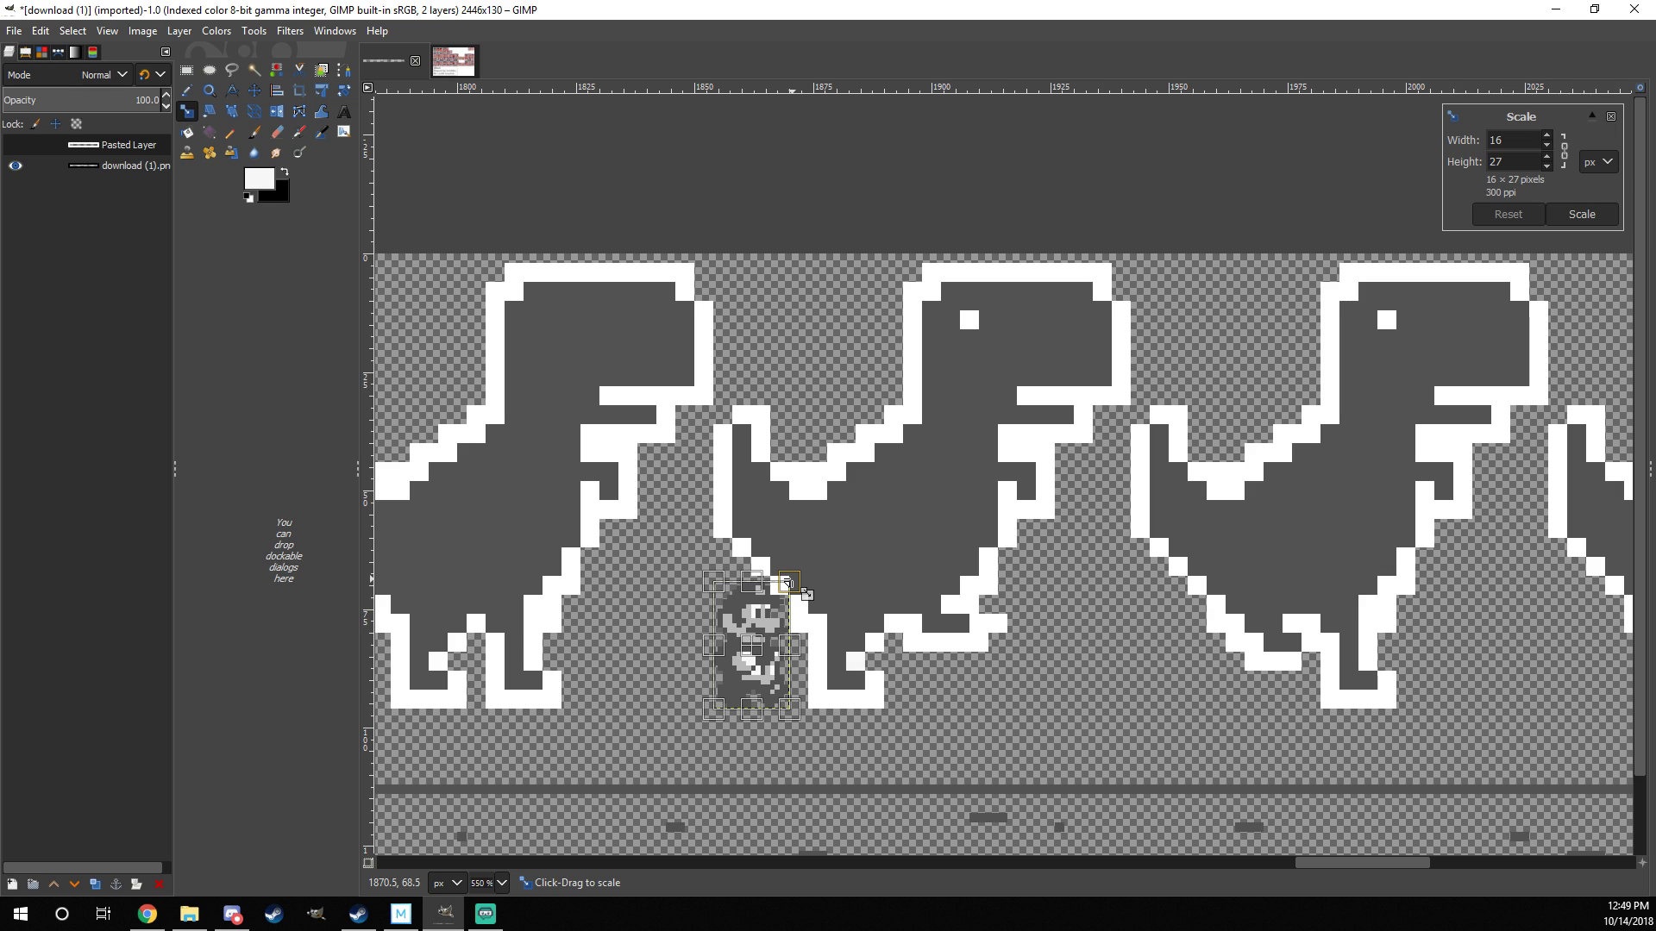
drag(787, 584, 1078, 325)
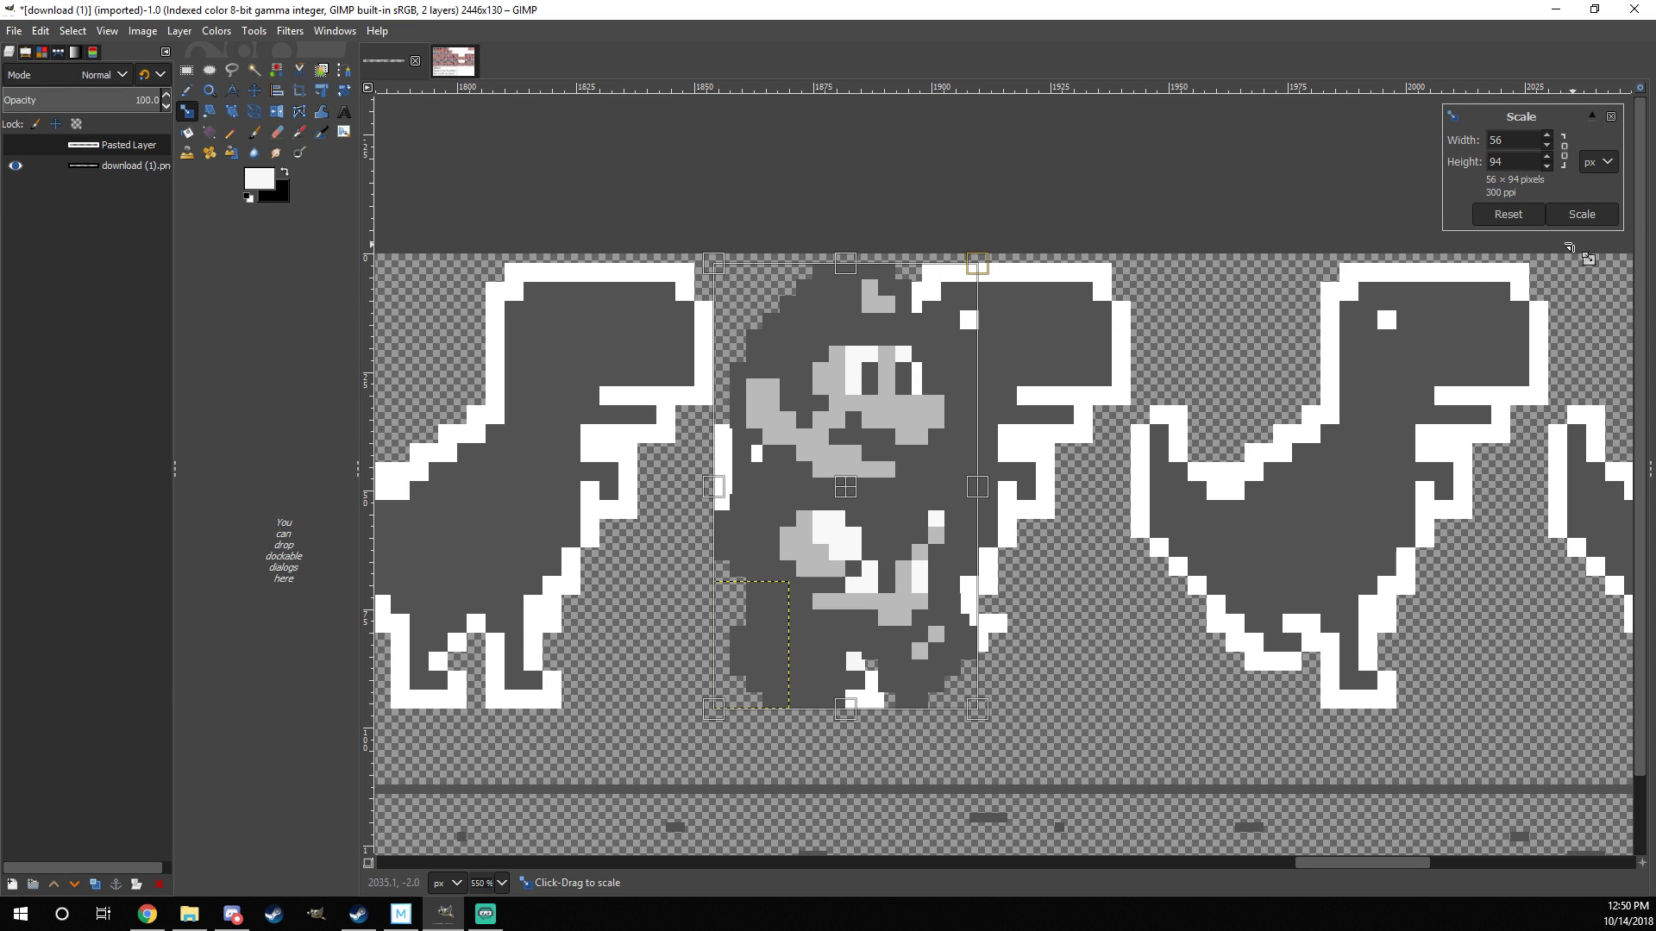
click(1581, 214)
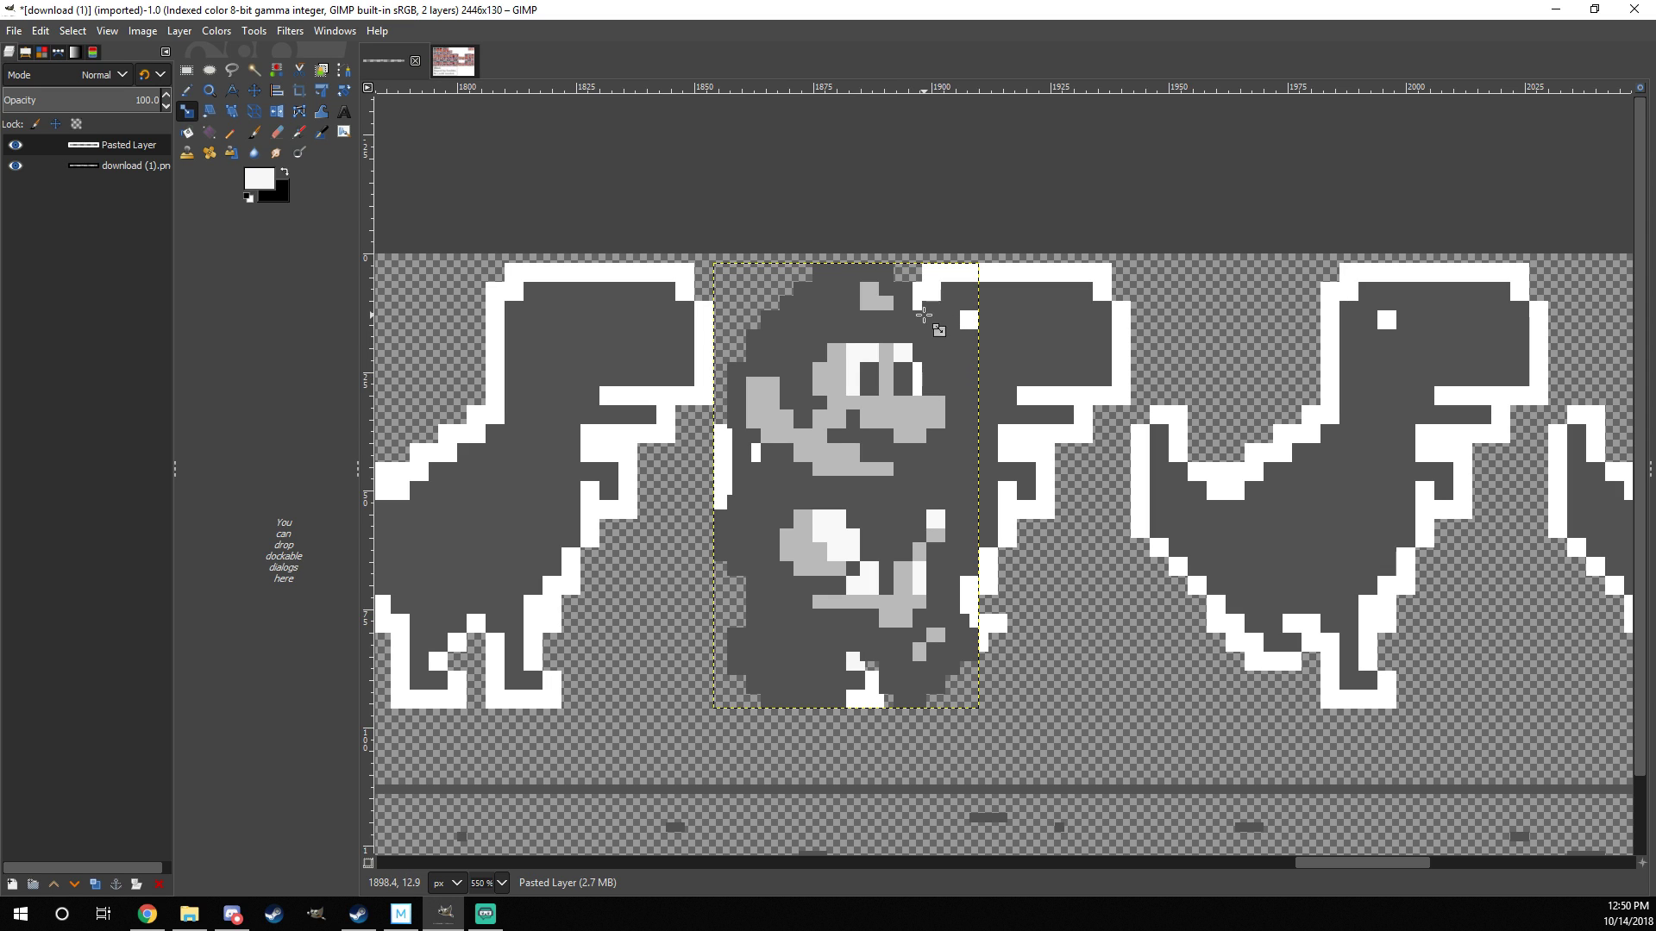
Step: Move the enlarged Mario layer about 16 px right and 1 px up to centre it over the first running dinosaur
click(254, 90)
drag(858, 497, 923, 497)
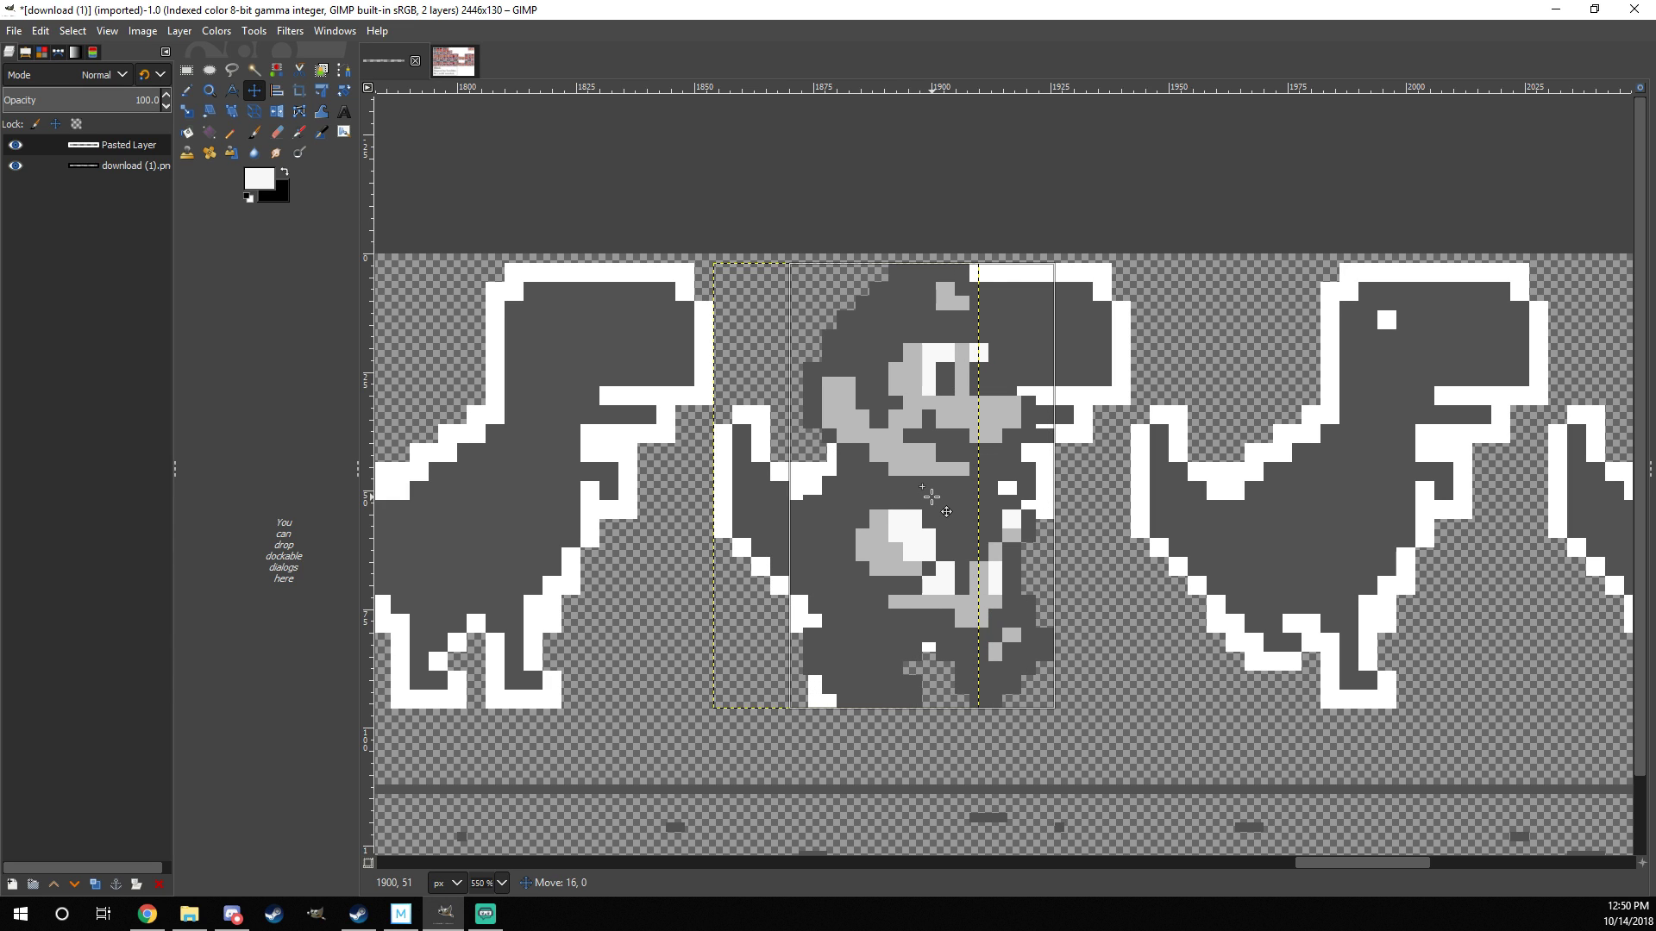
mouse_move(931, 497)
mouse_down()
mouse_move(902, 495)
mouse_move(934, 492)
mouse_up()
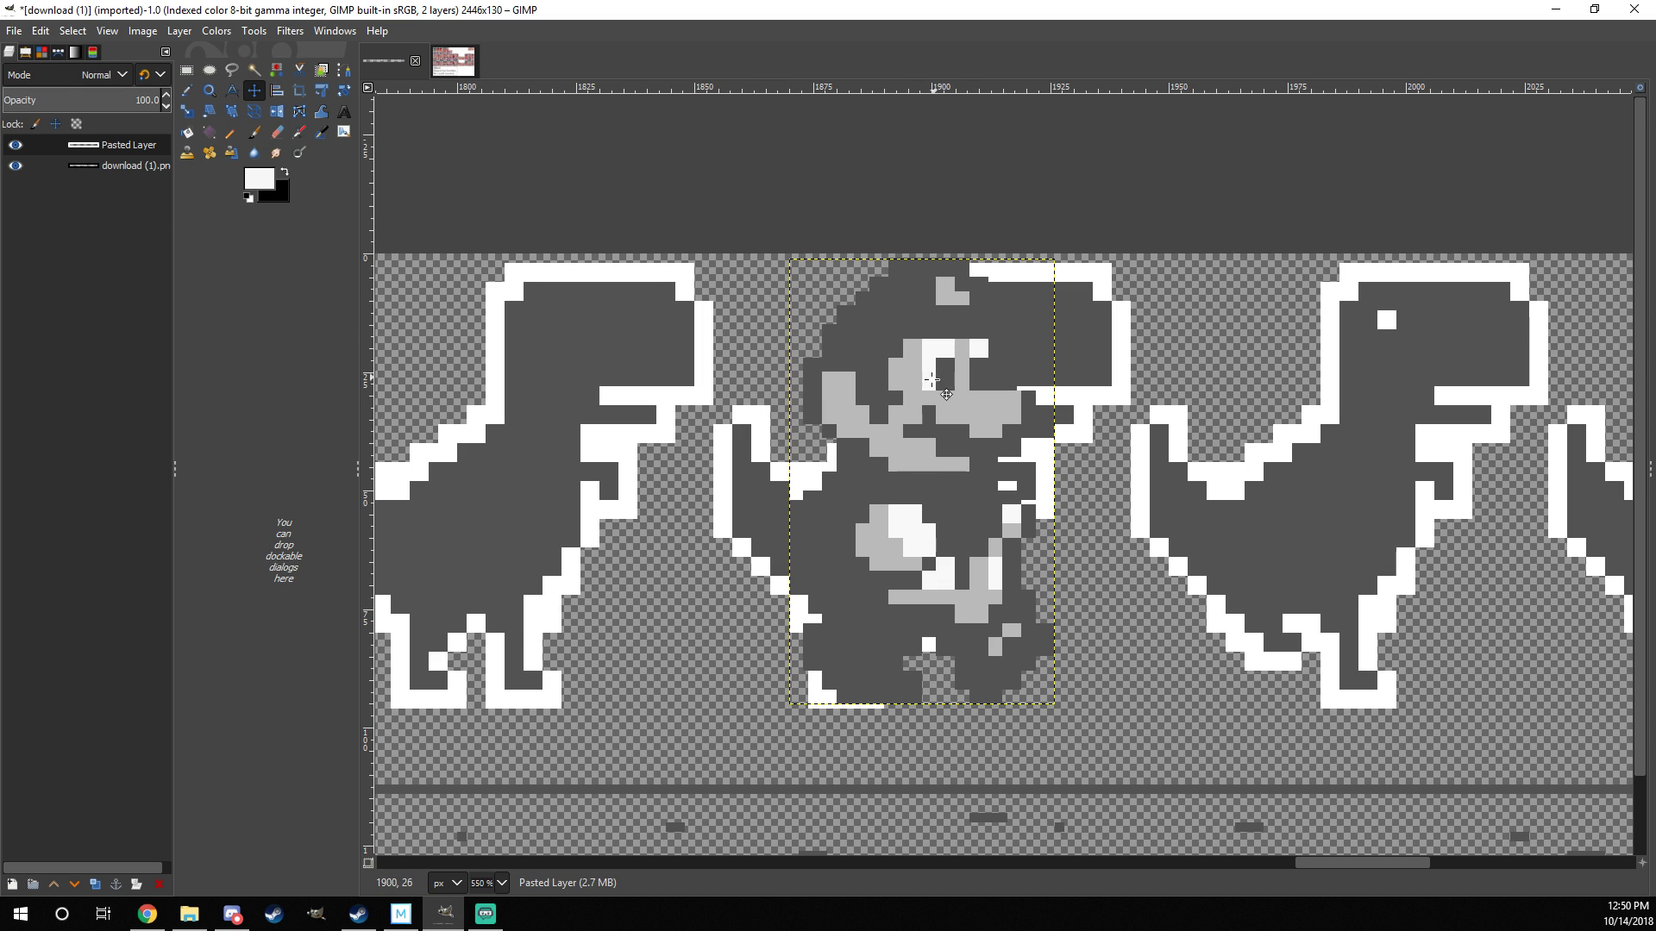
Step: On the dinosaur sheet's layer, erase the dinosaur parts visible around Mario using the Eraser at a size of 12.53
click(122, 164)
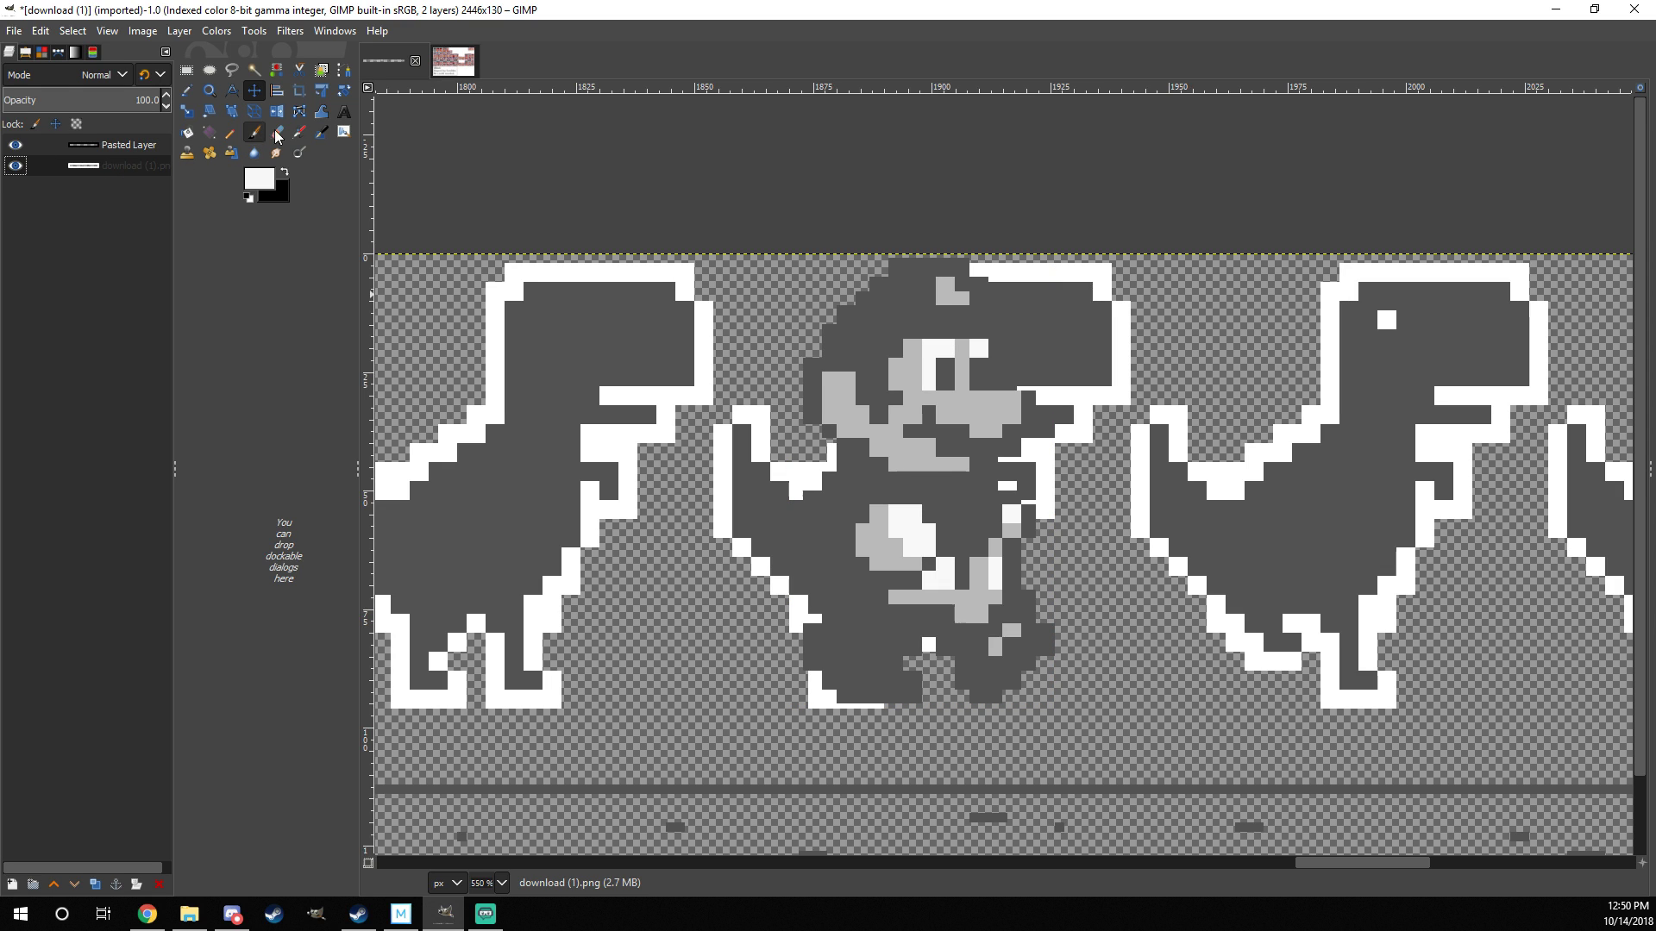
click(277, 133)
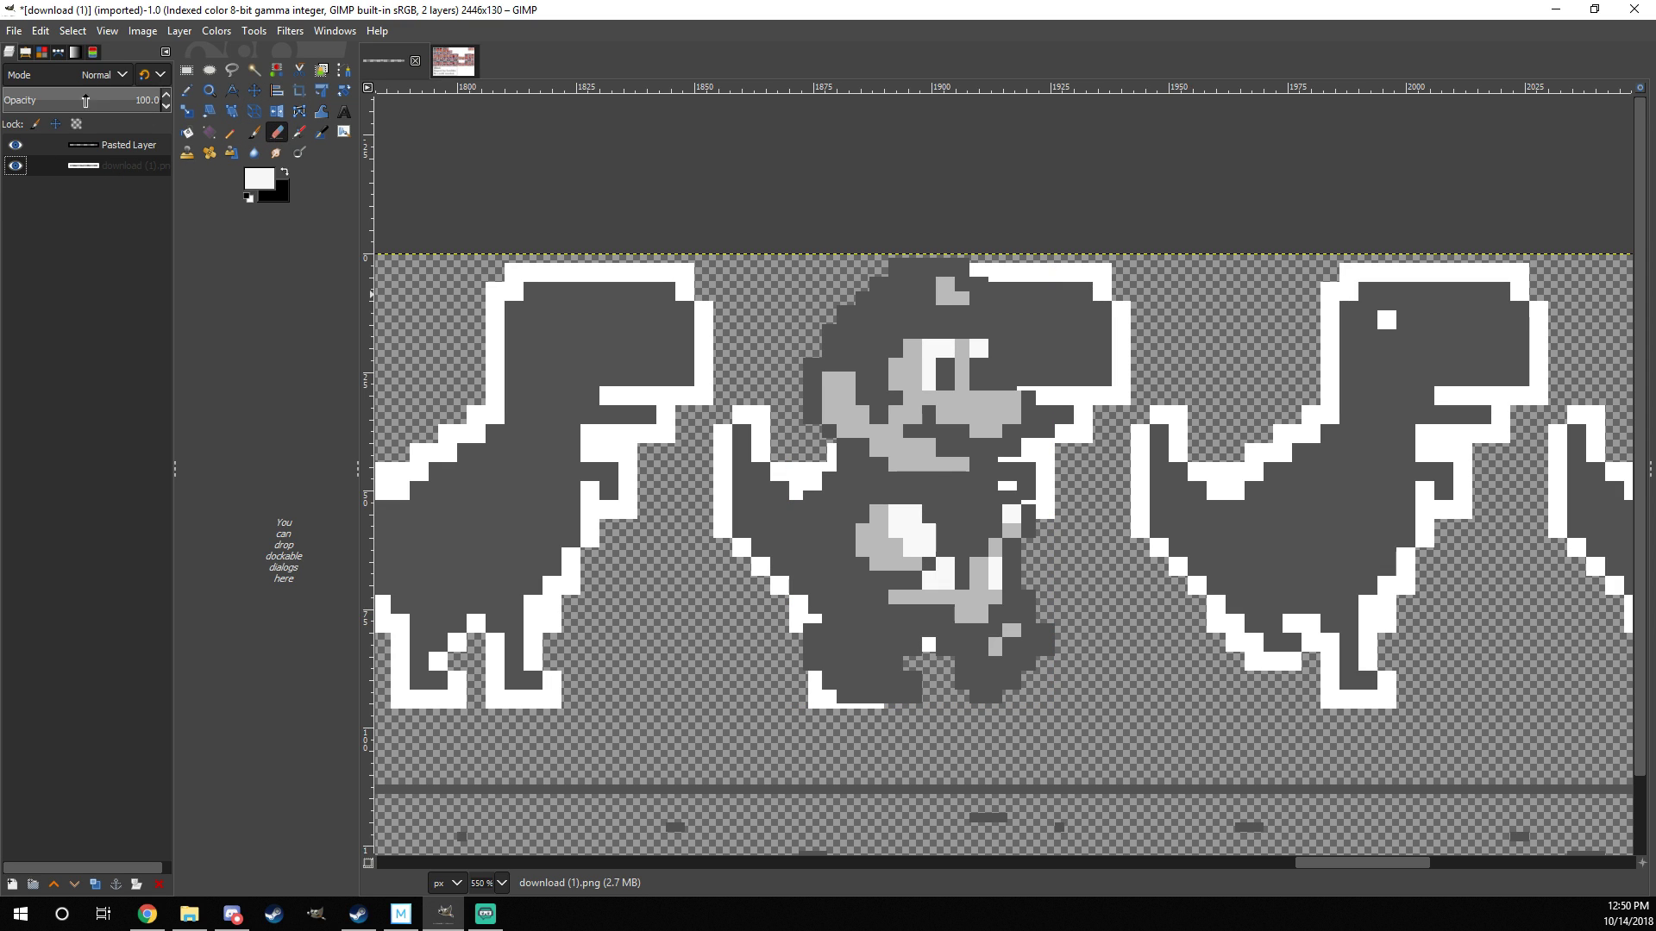
click(25, 54)
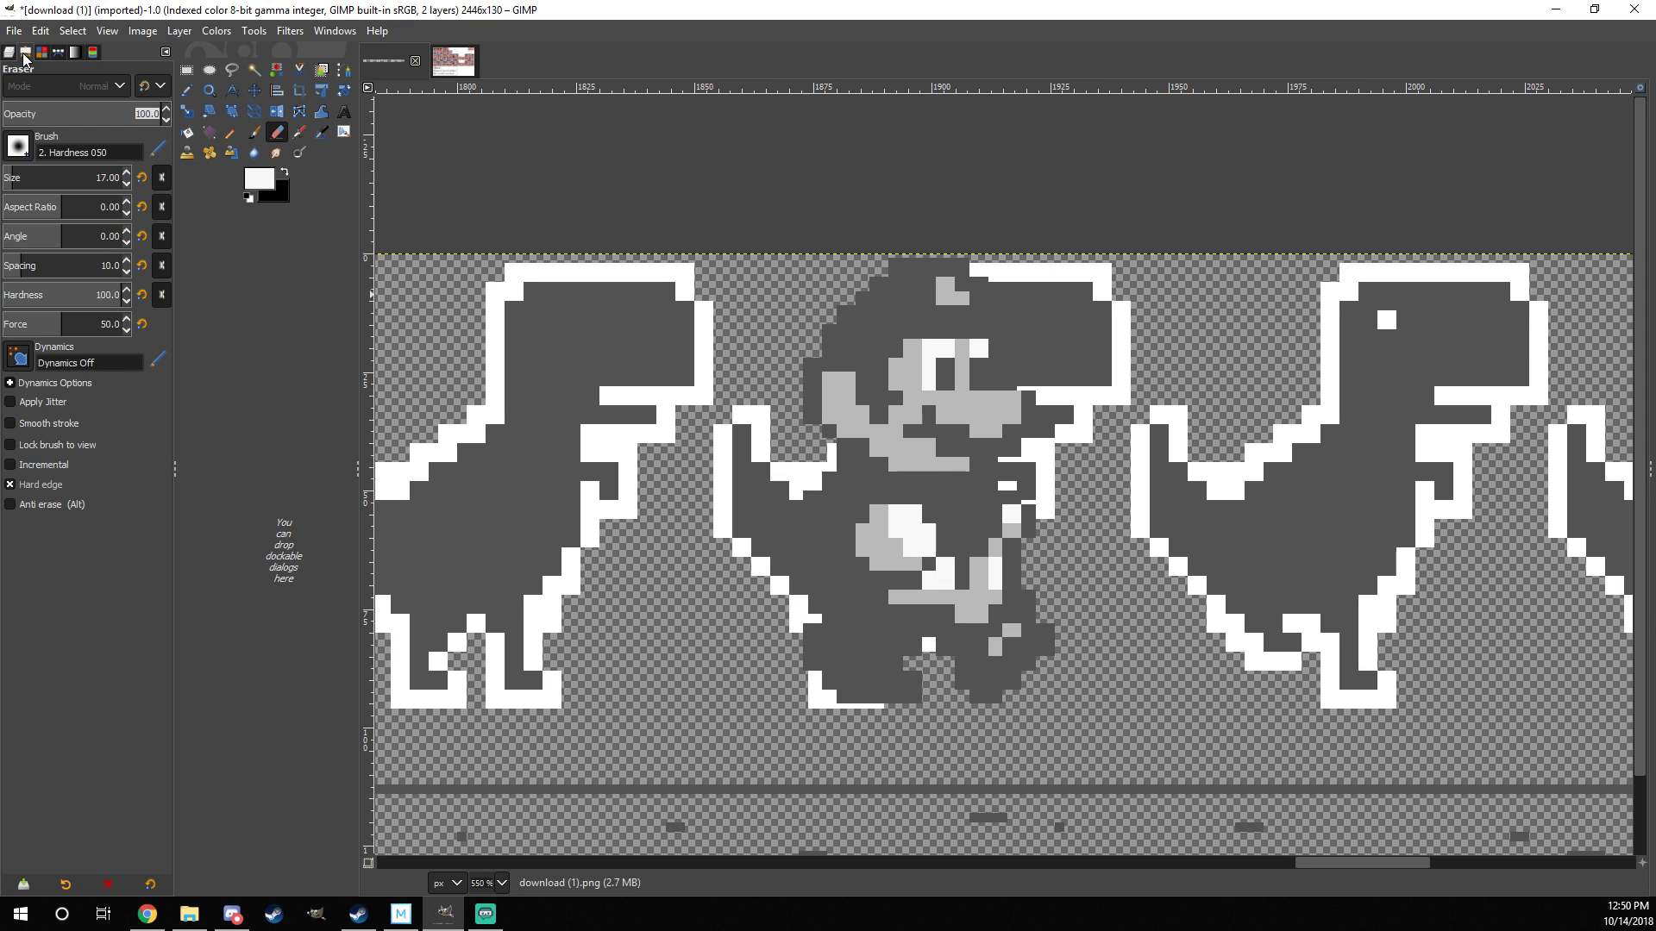
click(40, 175)
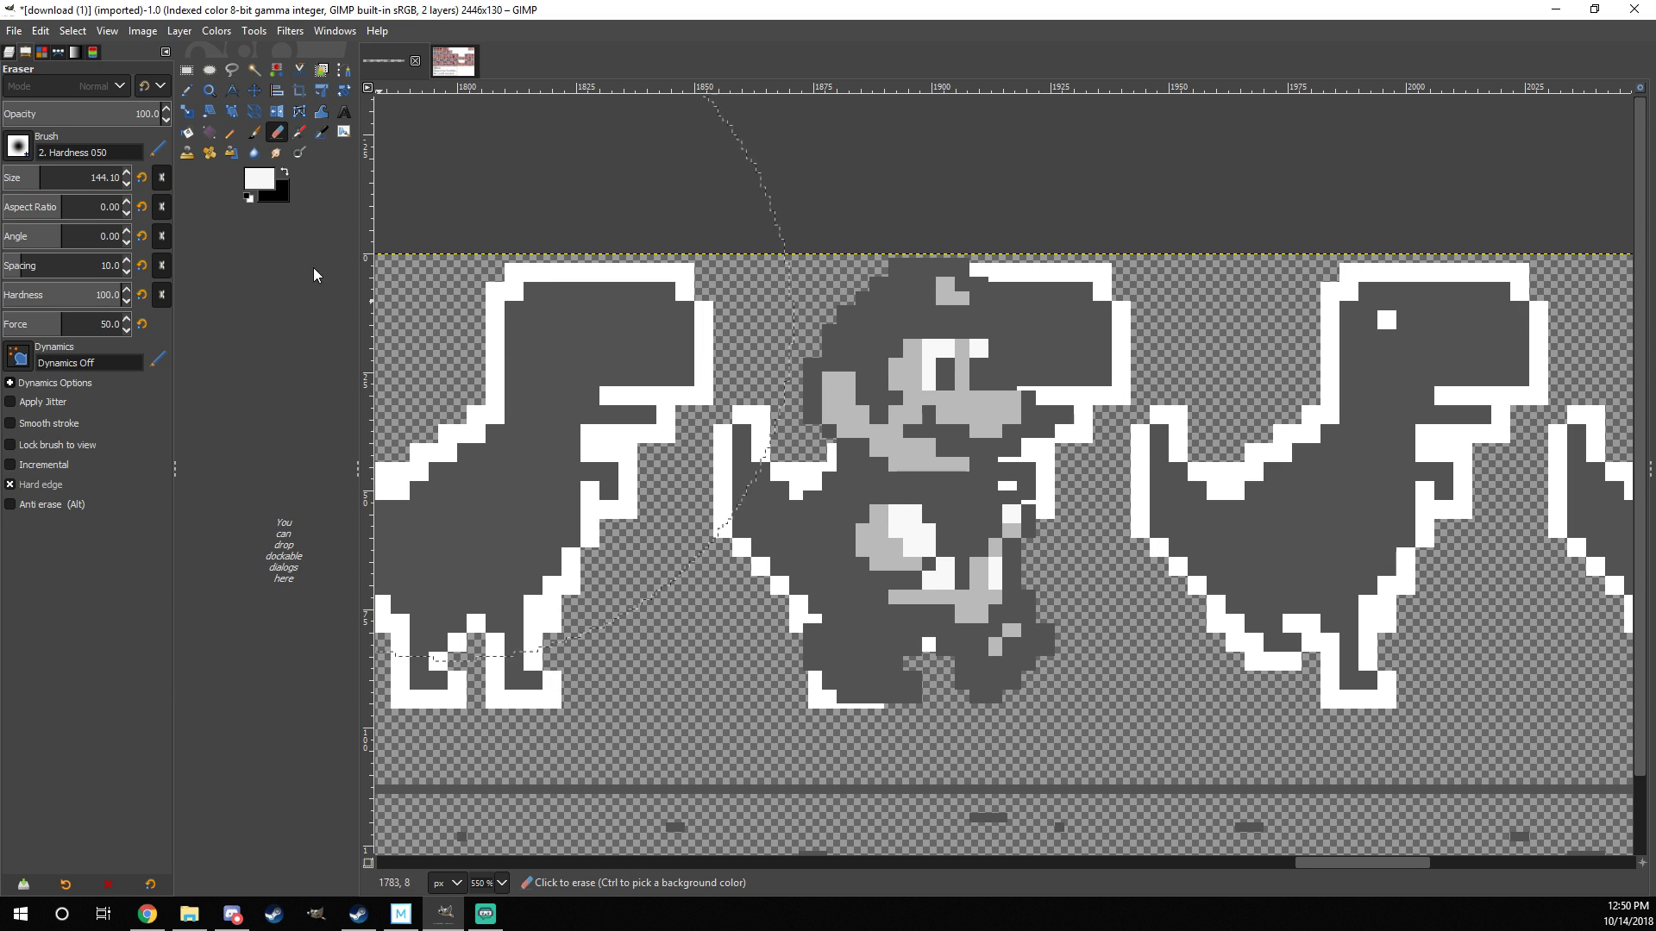
click(13, 171)
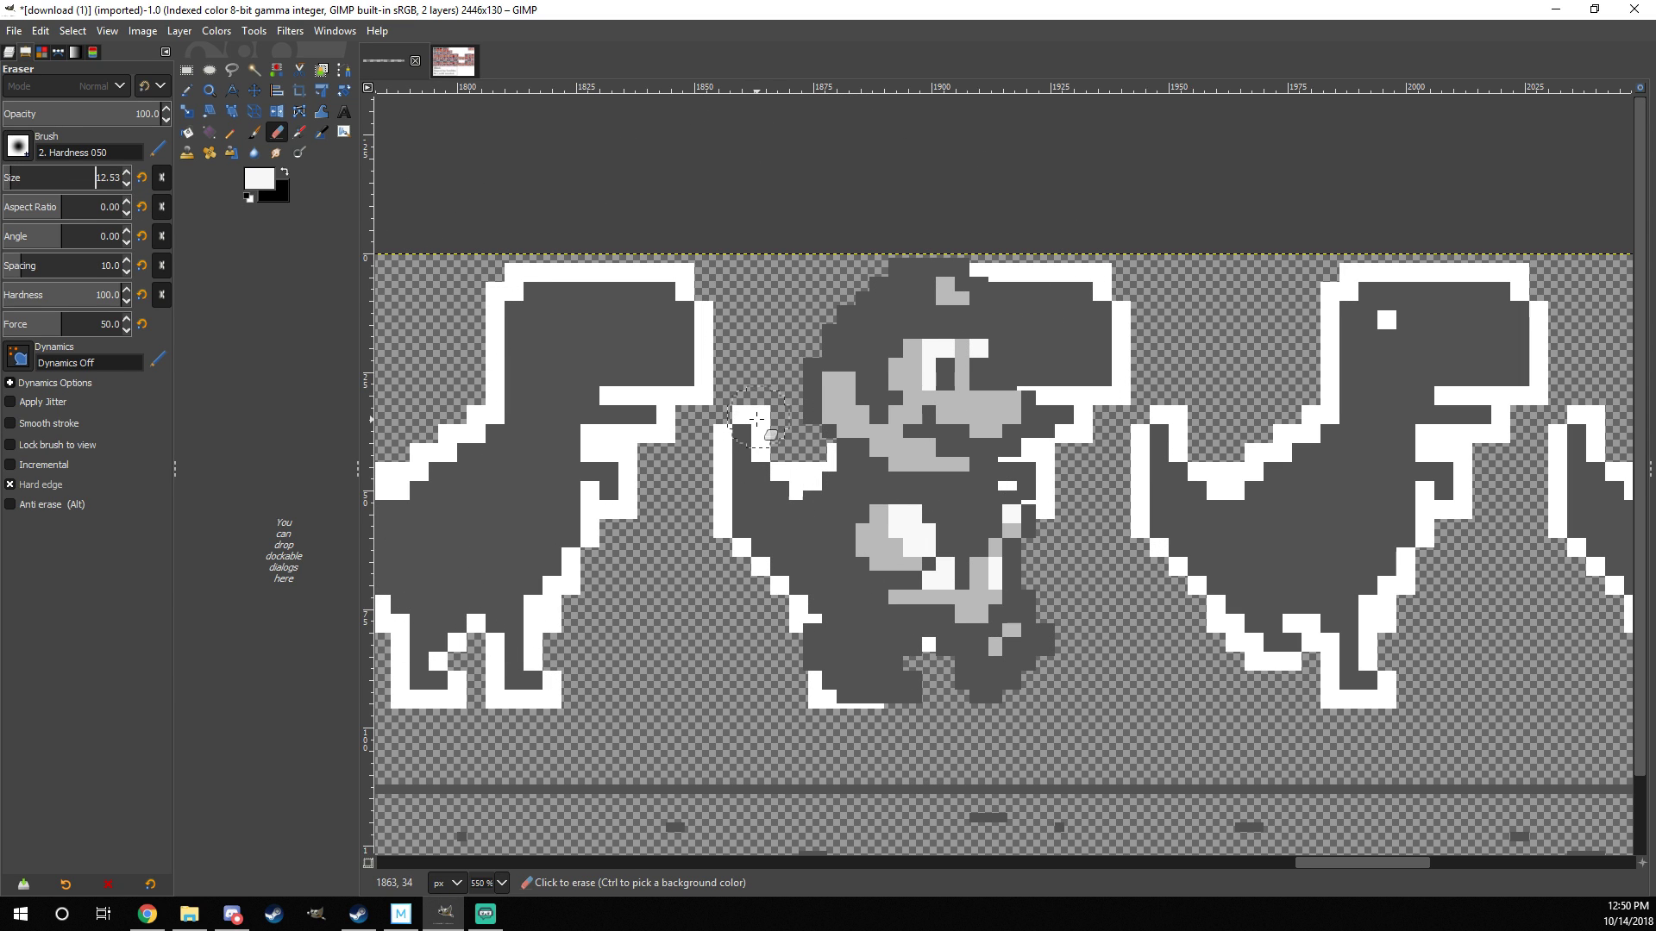
mouse_move(755, 419)
mouse_down()
mouse_move(747, 526)
mouse_move(795, 470)
mouse_move(781, 351)
mouse_move(753, 522)
mouse_up()
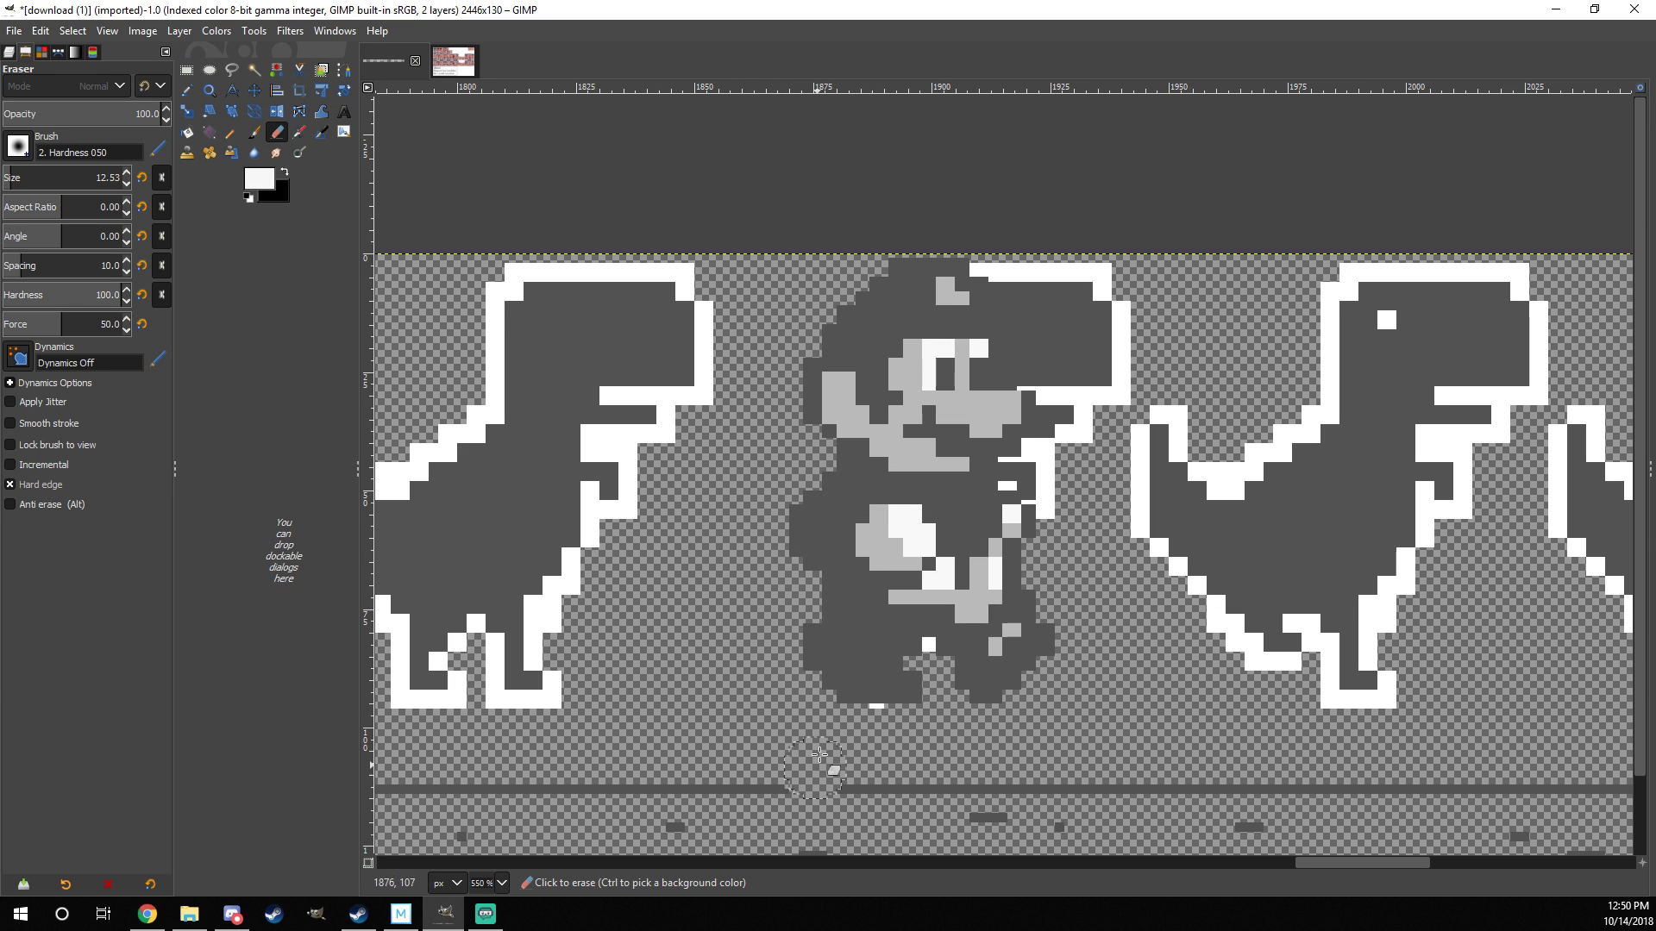
mouse_move(819, 756)
mouse_down()
mouse_move(896, 647)
mouse_move(1033, 556)
mouse_up()
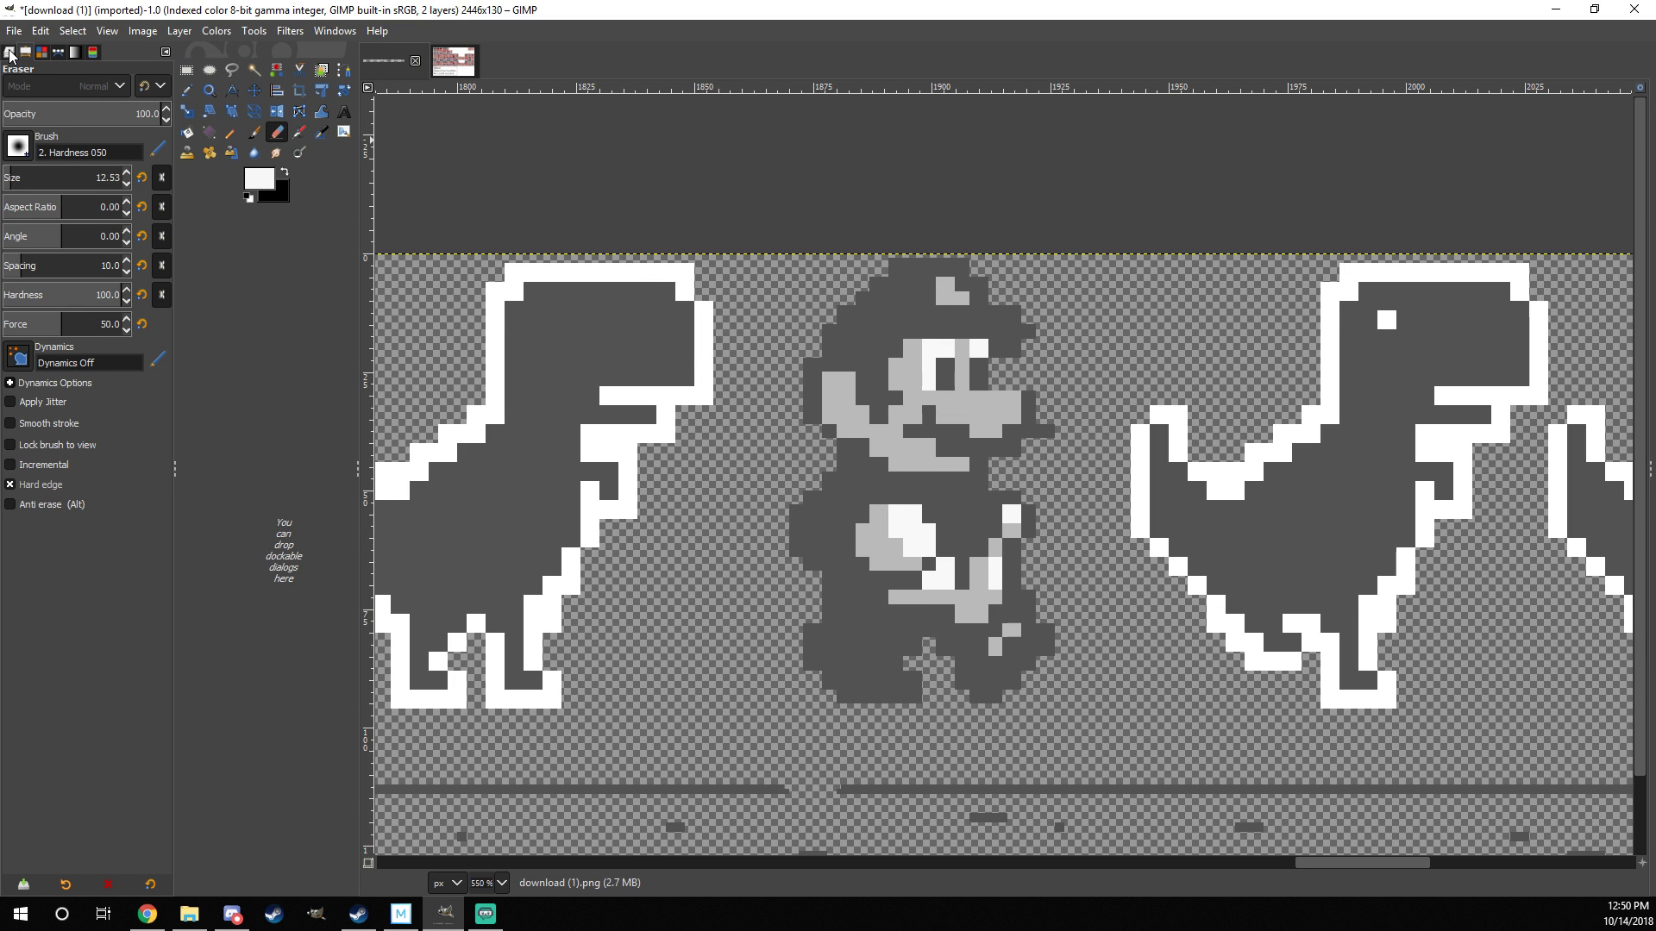
Step: Hide the Mario layer, erase the dinosaur remnants beneath it on the sheet's layer, and show the Mario layer again
click(10, 53)
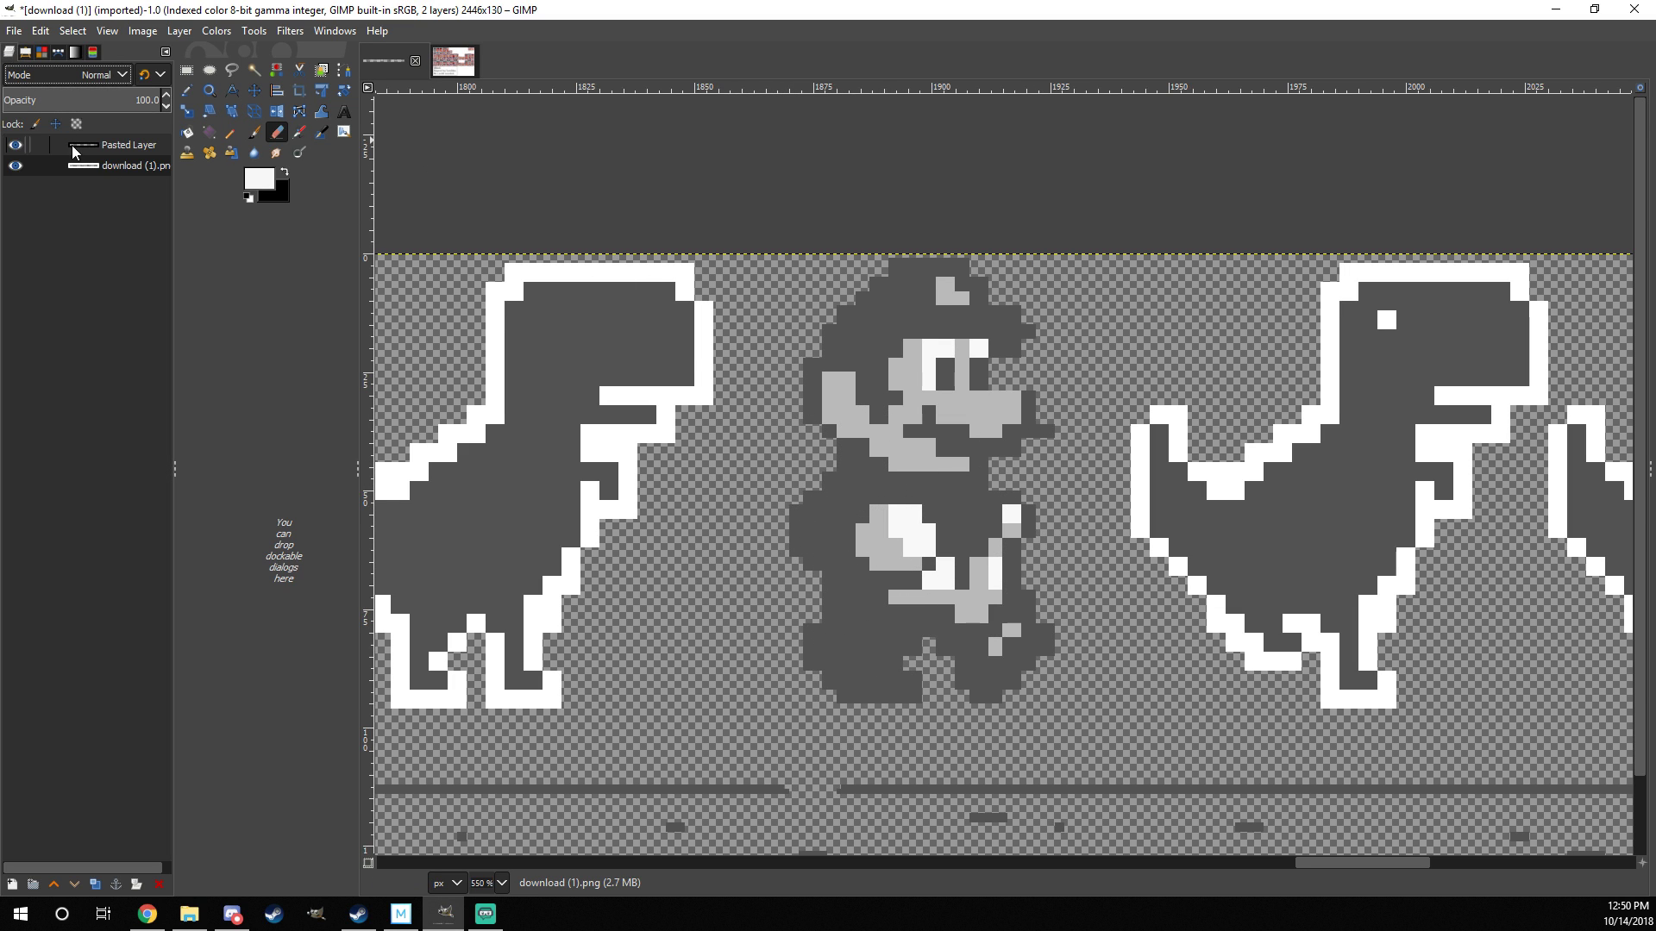
click(14, 146)
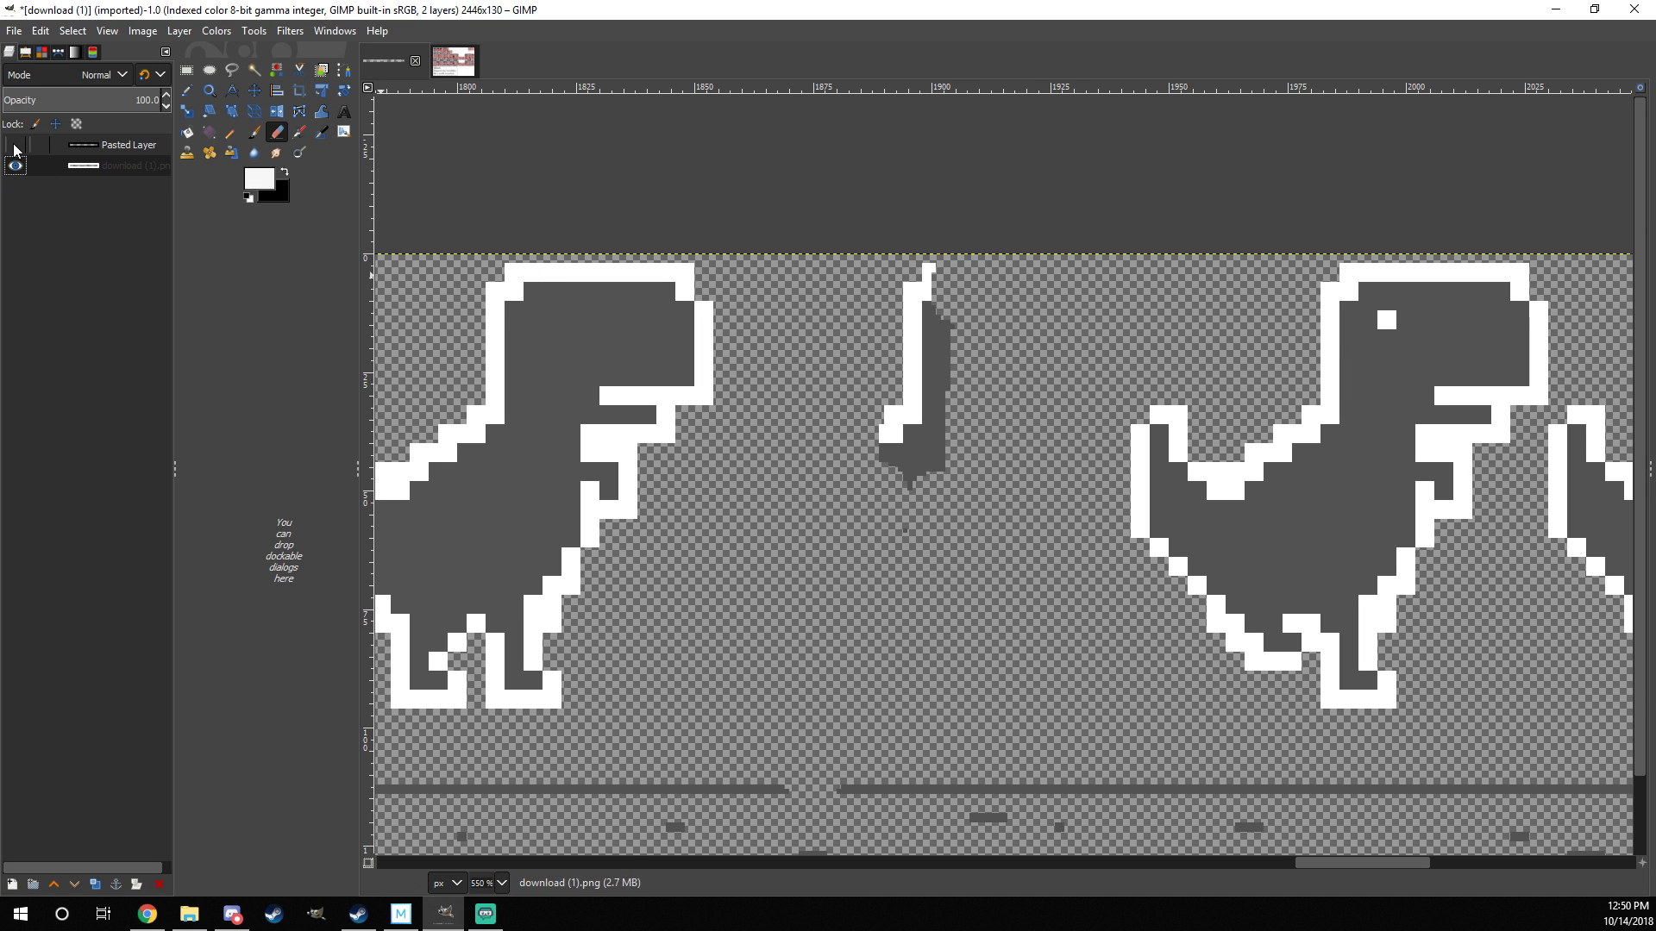
drag(922, 256, 920, 422)
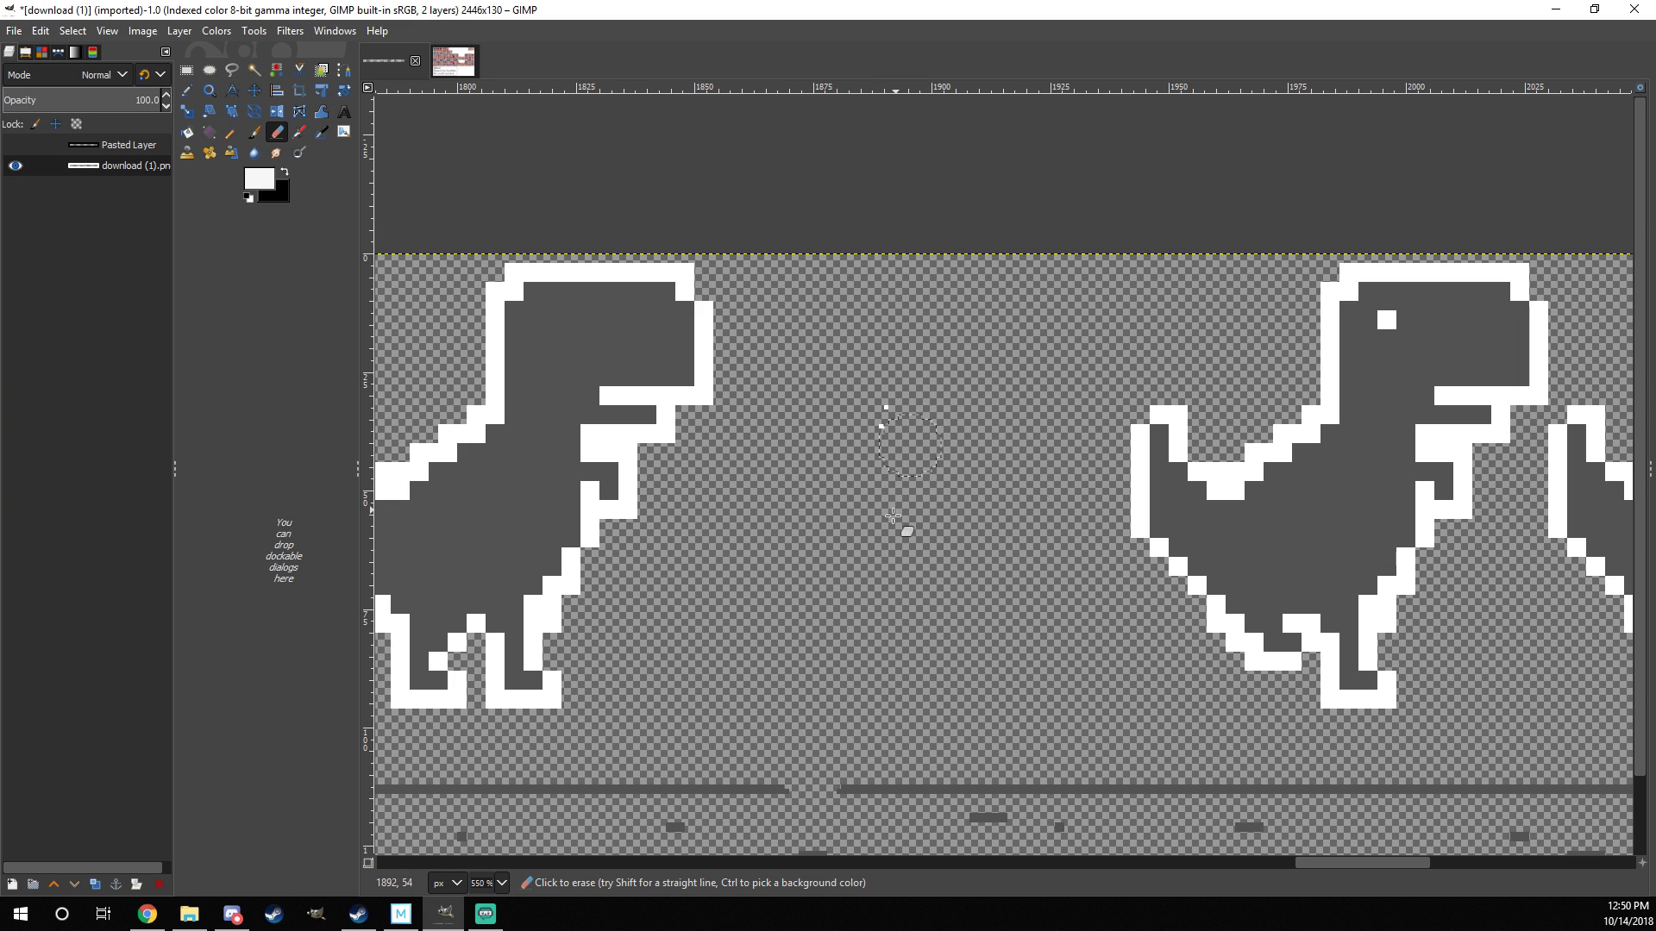
click(15, 147)
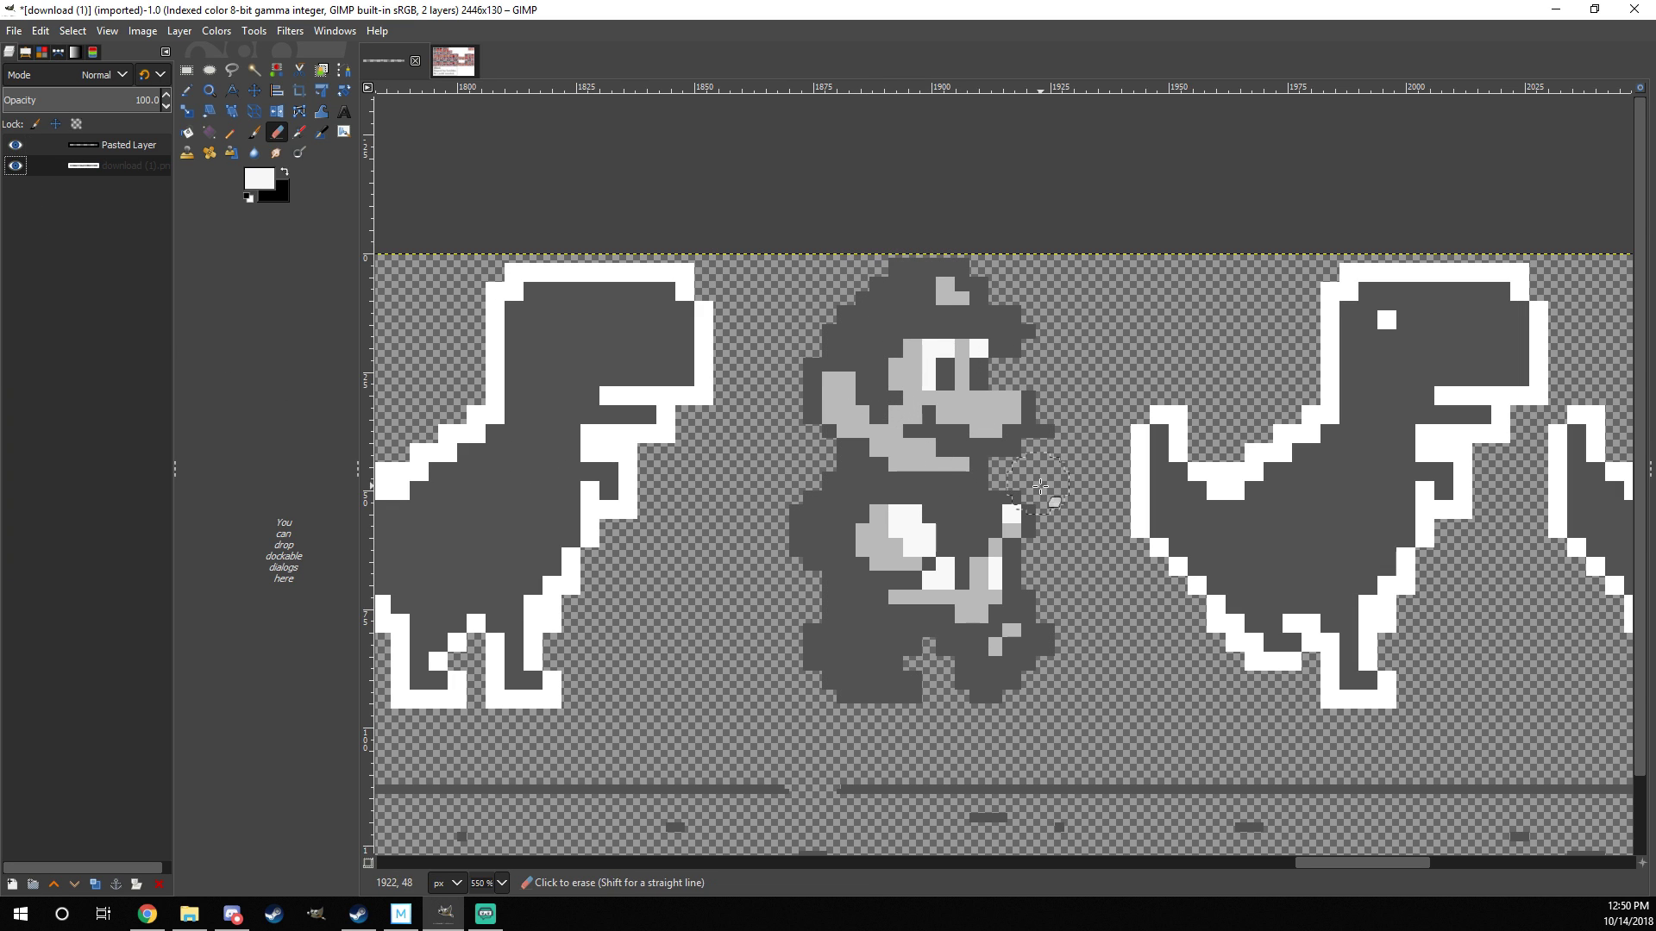
Step: Examine the enlarged Mario sprite's face and body and compare it with the neighbouring dinosaur frames
scroll(922, 390, down, 3)
scroll(931, 431, right, 2)
scroll(942, 465, down, 1)
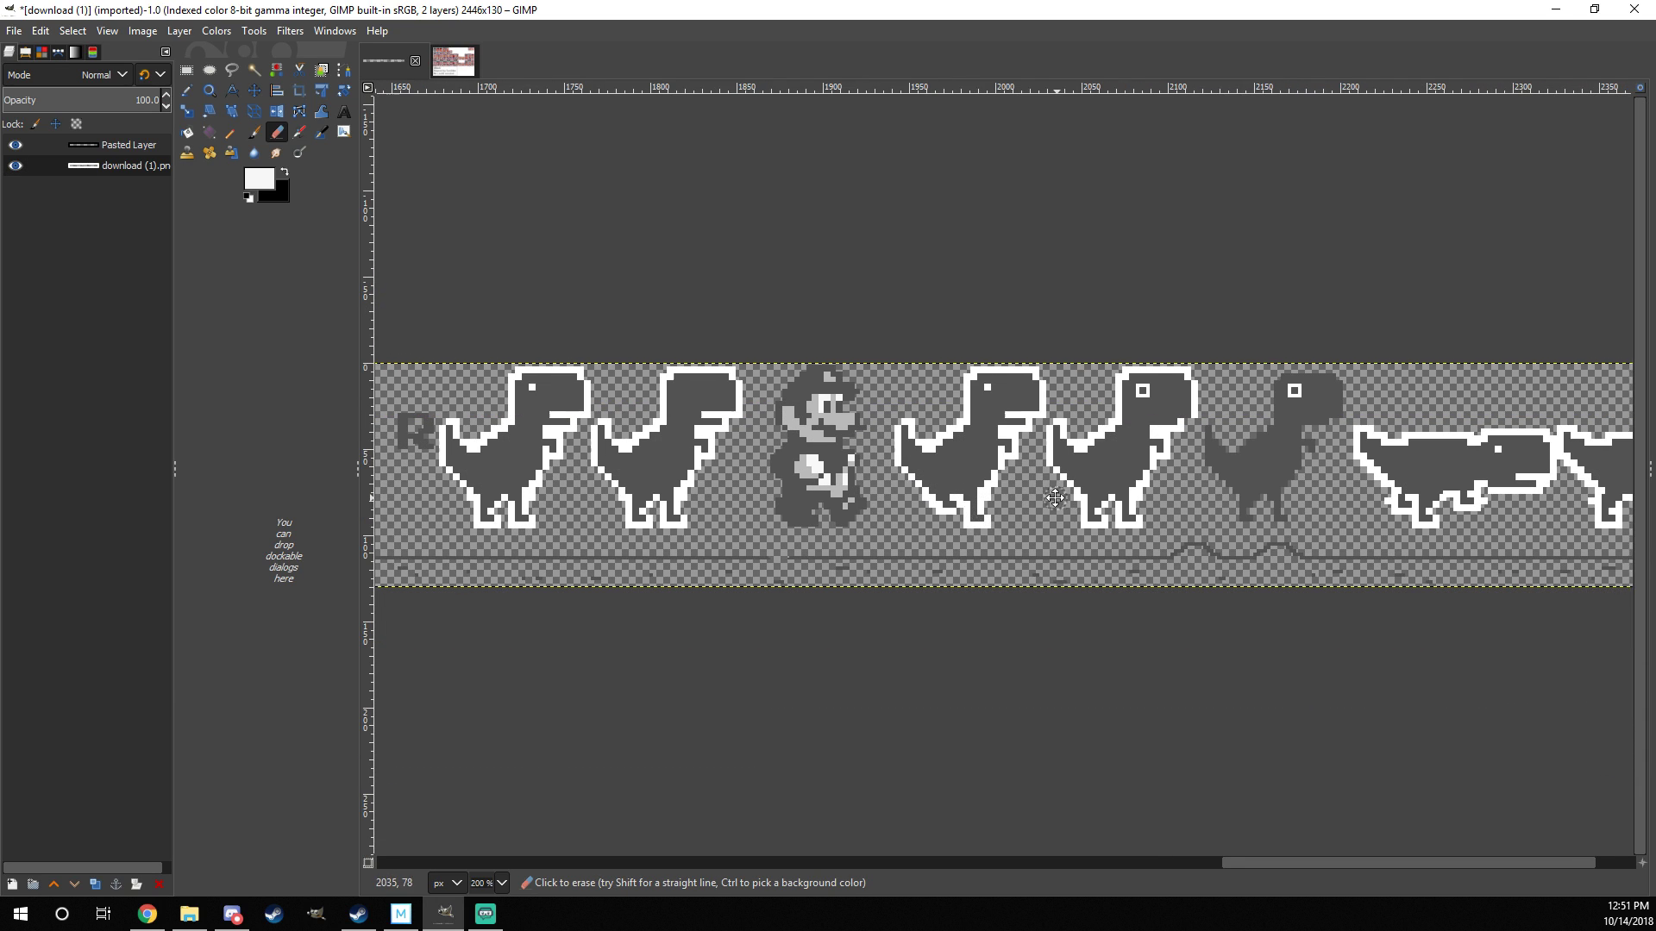
drag(1055, 498, 816, 492)
drag(966, 473, 1191, 474)
scroll(1137, 477, left, 1)
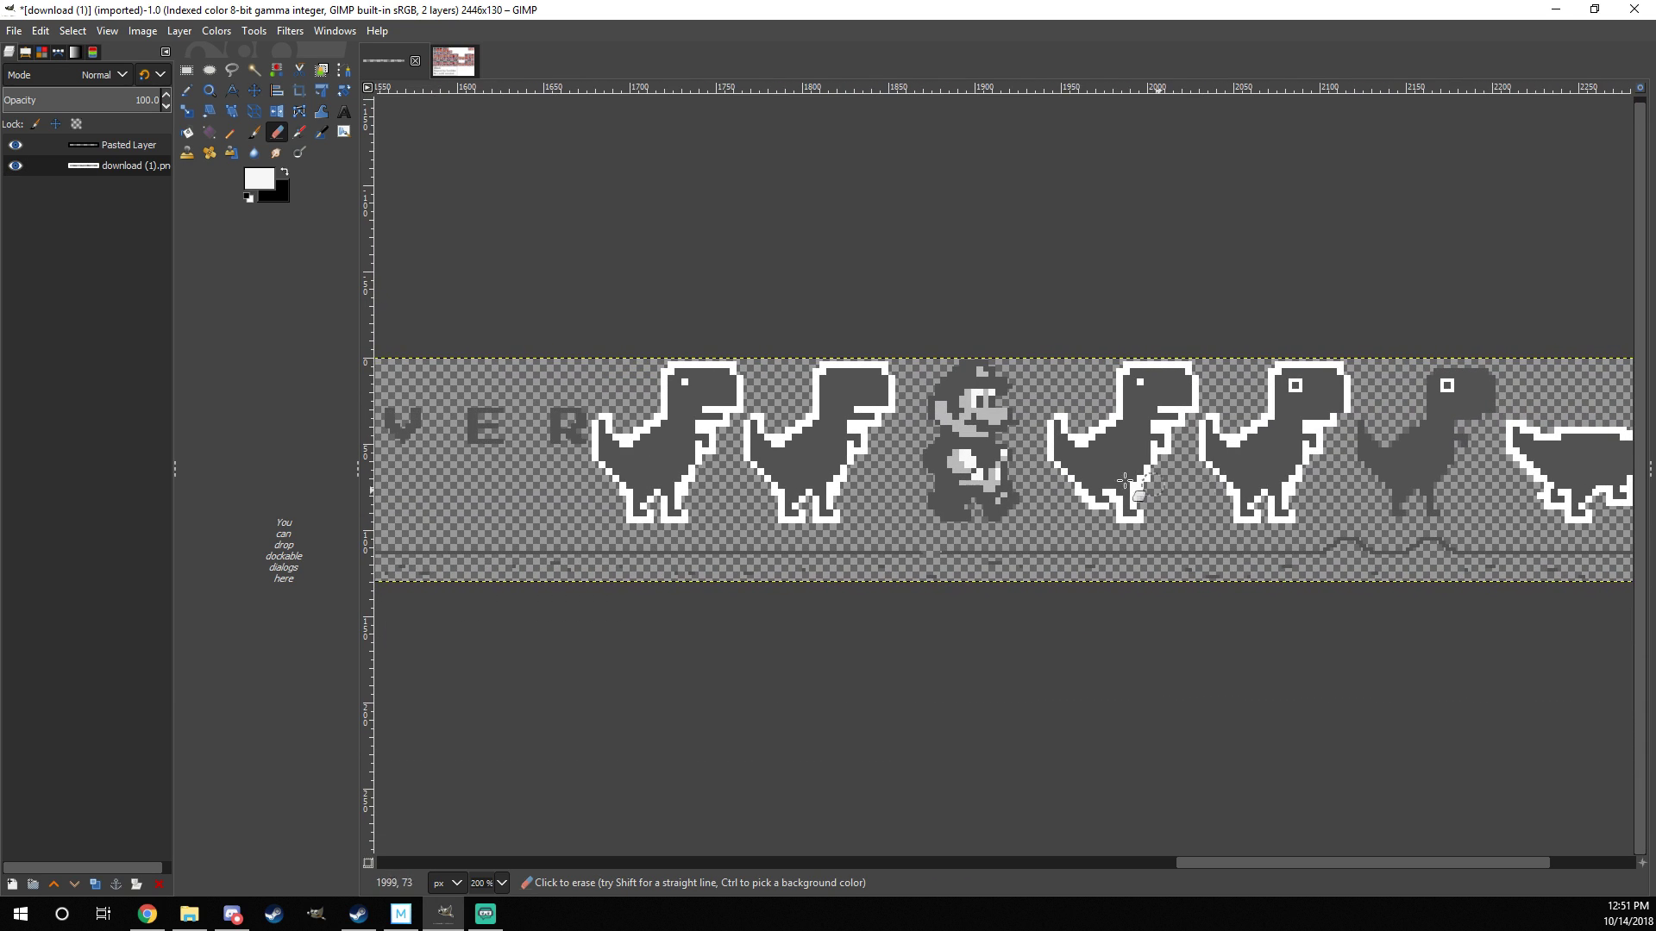
scroll(989, 422, up, 4)
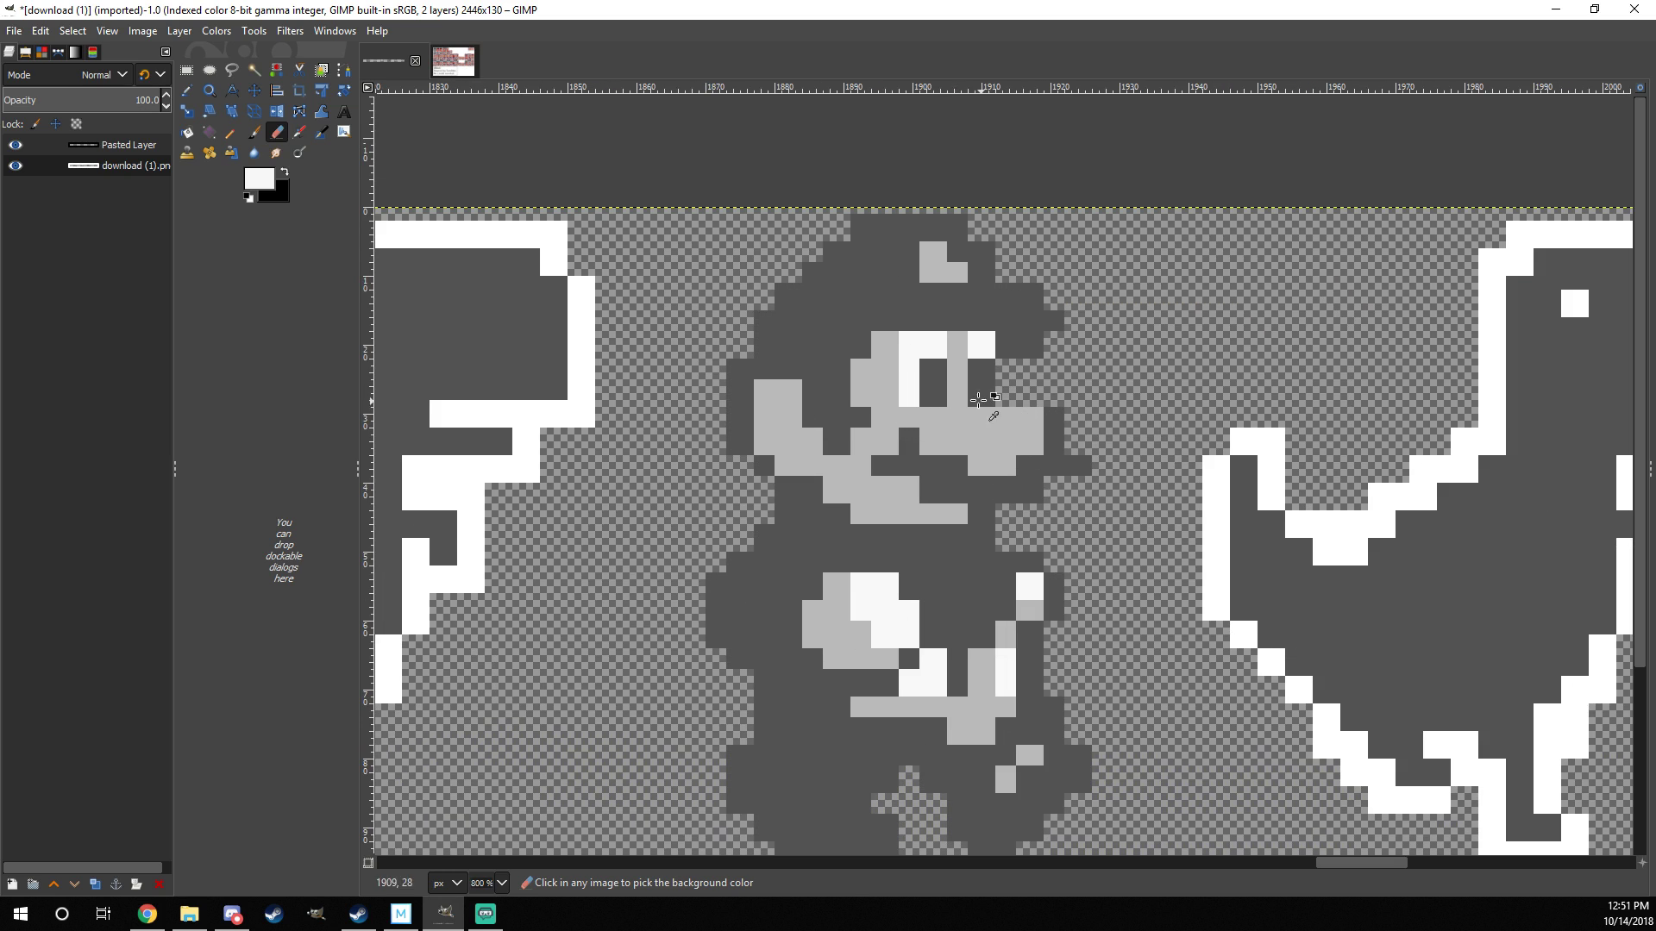
scroll(1067, 387, down, 2)
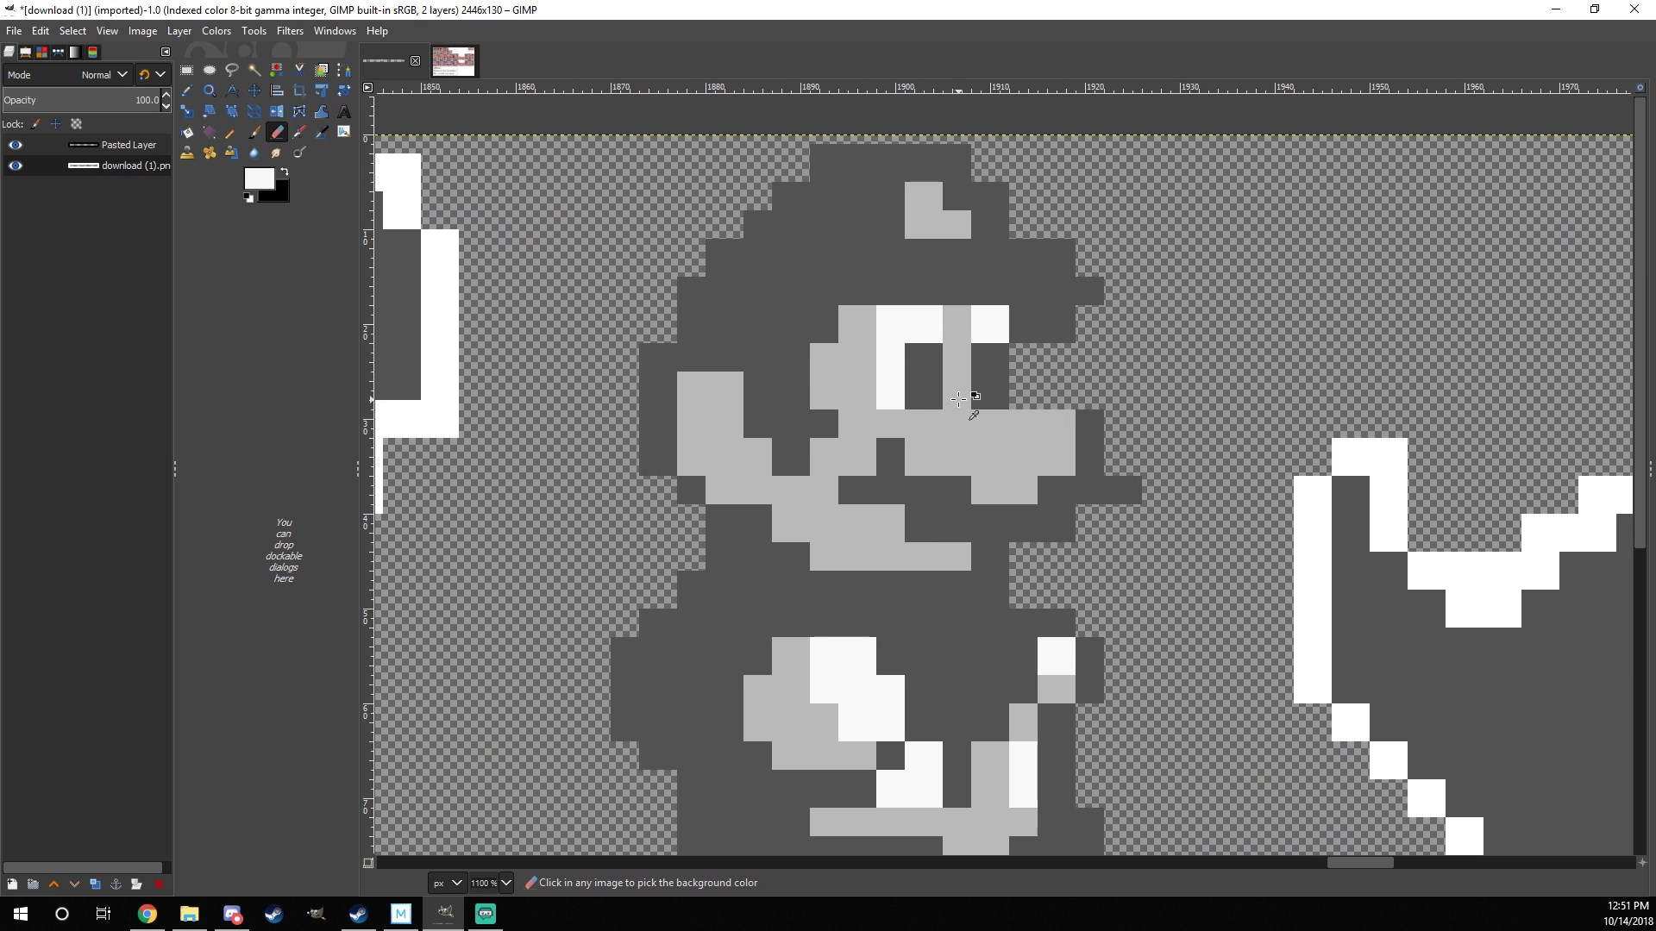
scroll(895, 487, up, 1)
scroll(894, 488, left, 1)
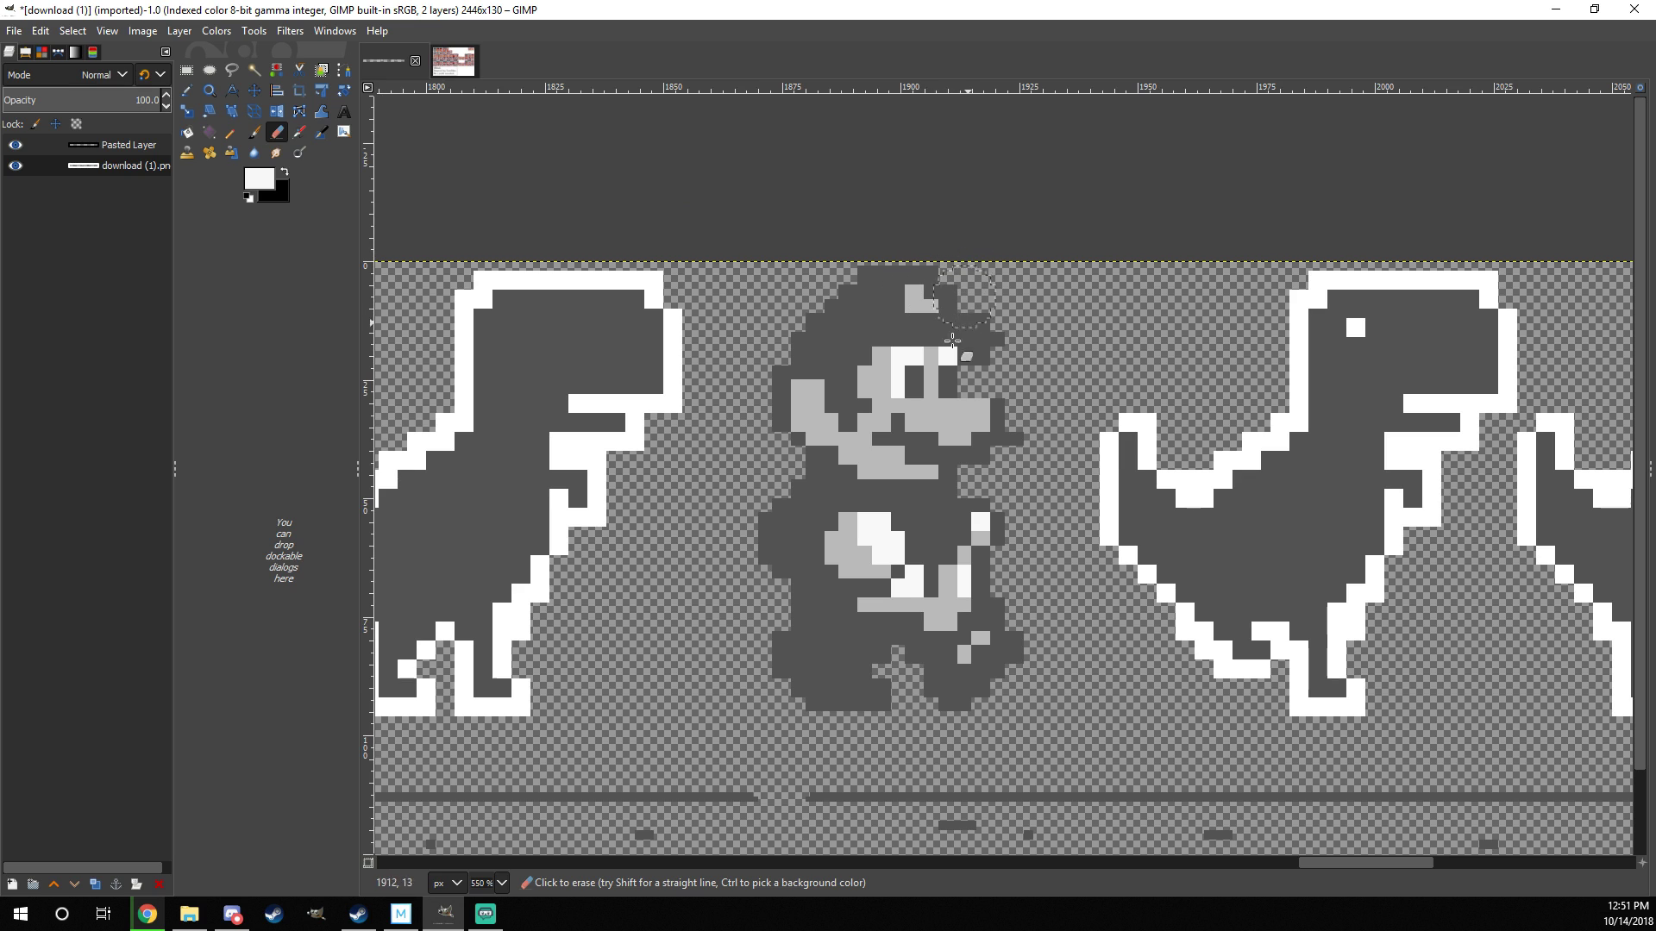
scroll(952, 341, up, 2)
scroll(944, 431, down, 3)
scroll(938, 533, up, 1)
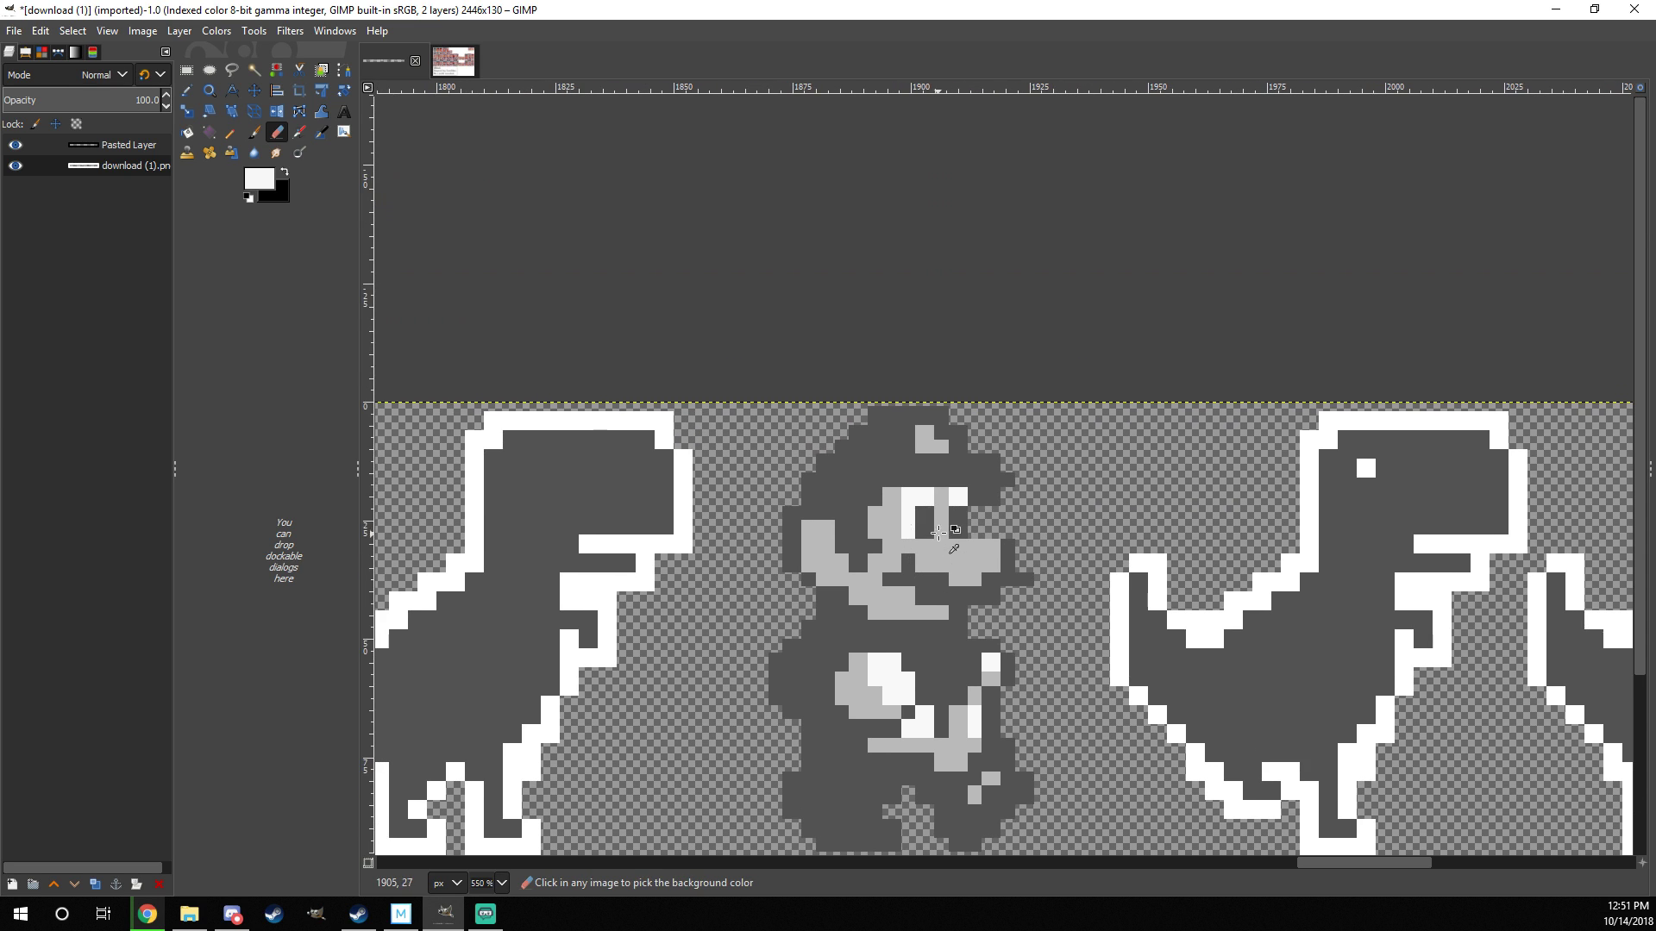
scroll(938, 533, up, 2)
scroll(966, 509, down, 4)
scroll(949, 466, down, 2)
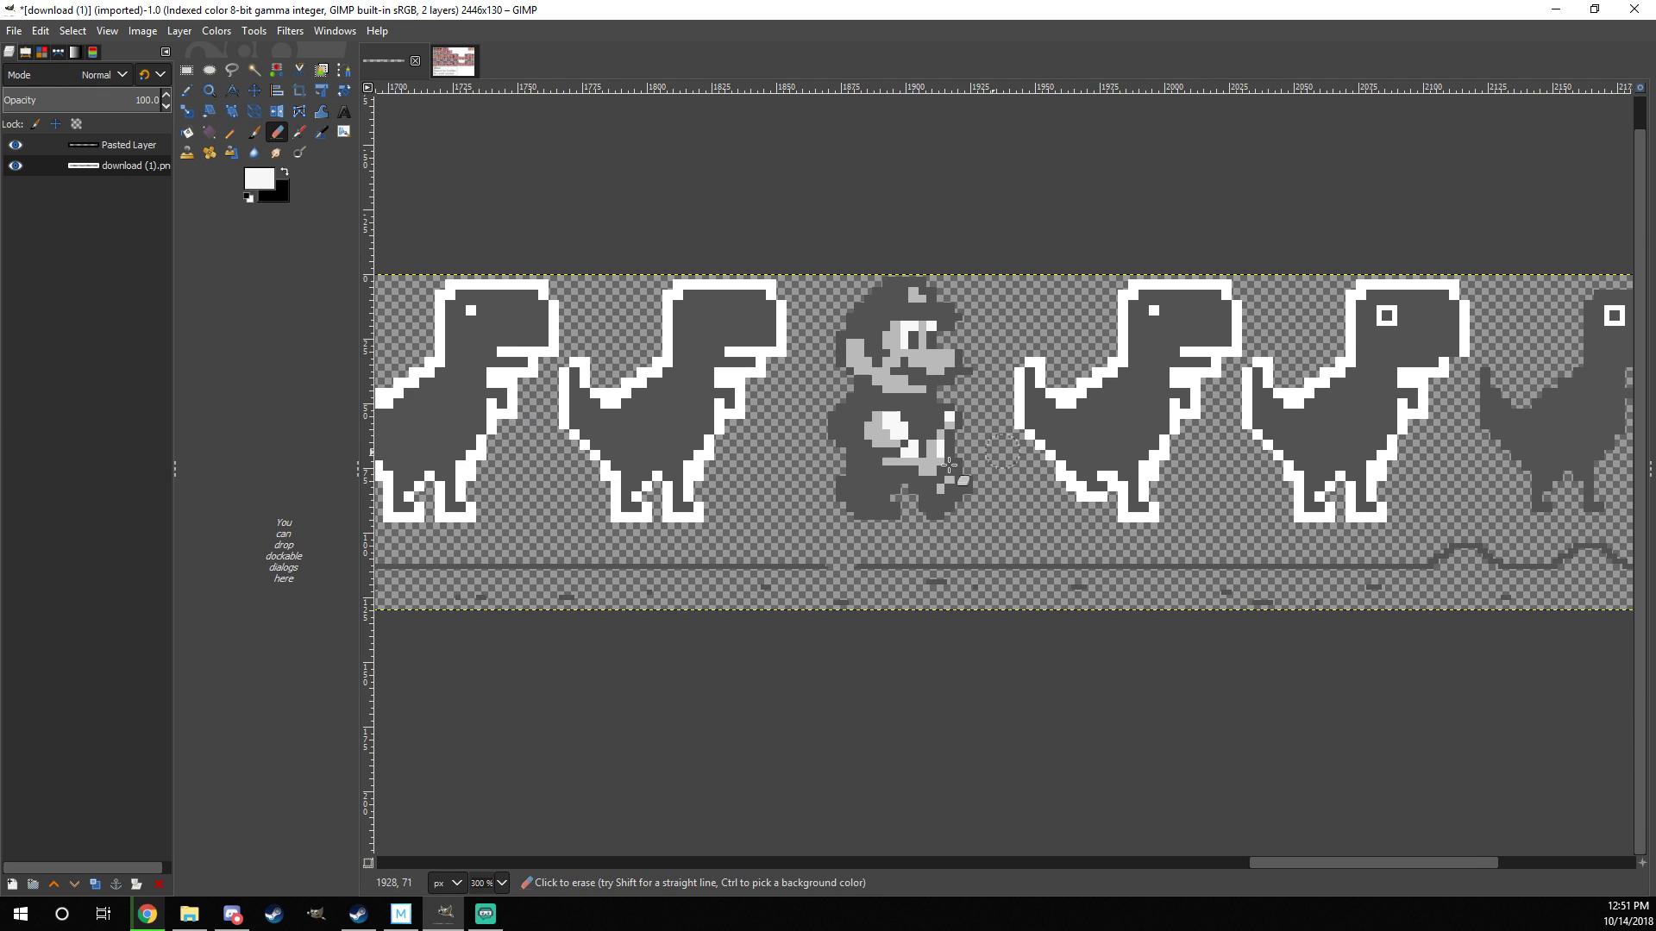
mouse_move(1051, 457)
mouse_down()
mouse_move(803, 526)
mouse_move(636, 476)
mouse_move(1065, 470)
mouse_up()
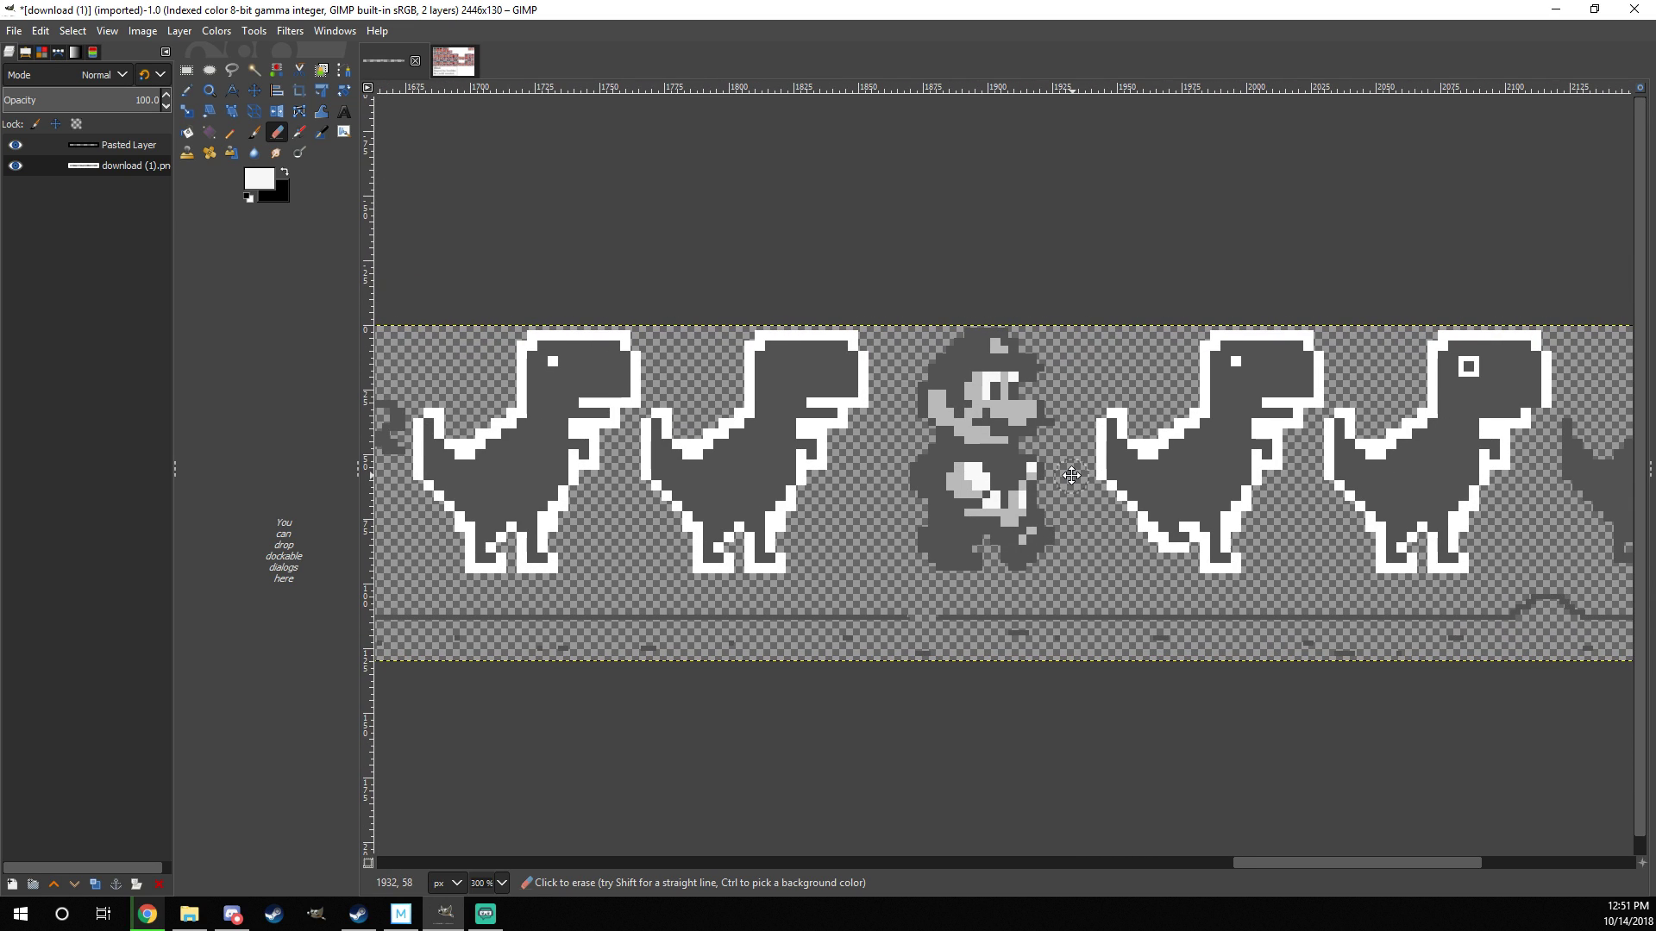
scroll(1020, 369, up, 3)
scroll(1020, 369, up, 3)
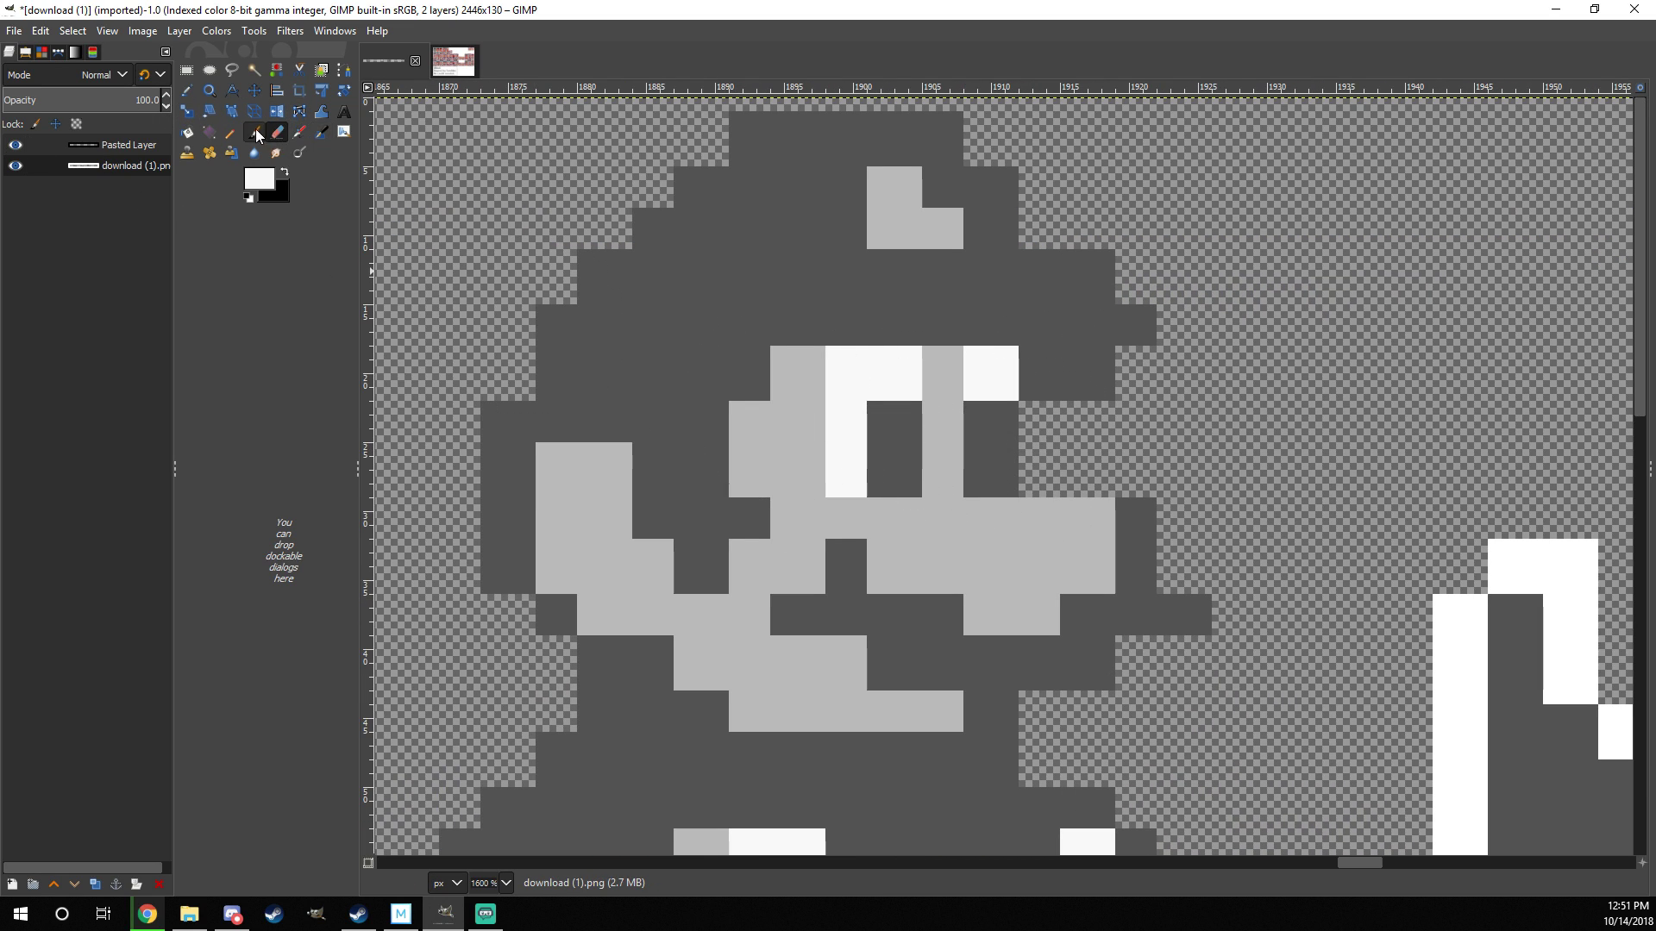
Step: Try to extend Mario's pupils upward on the Mario layer with a black Pencil of size 1, and undo the strokes
click(231, 133)
click(286, 171)
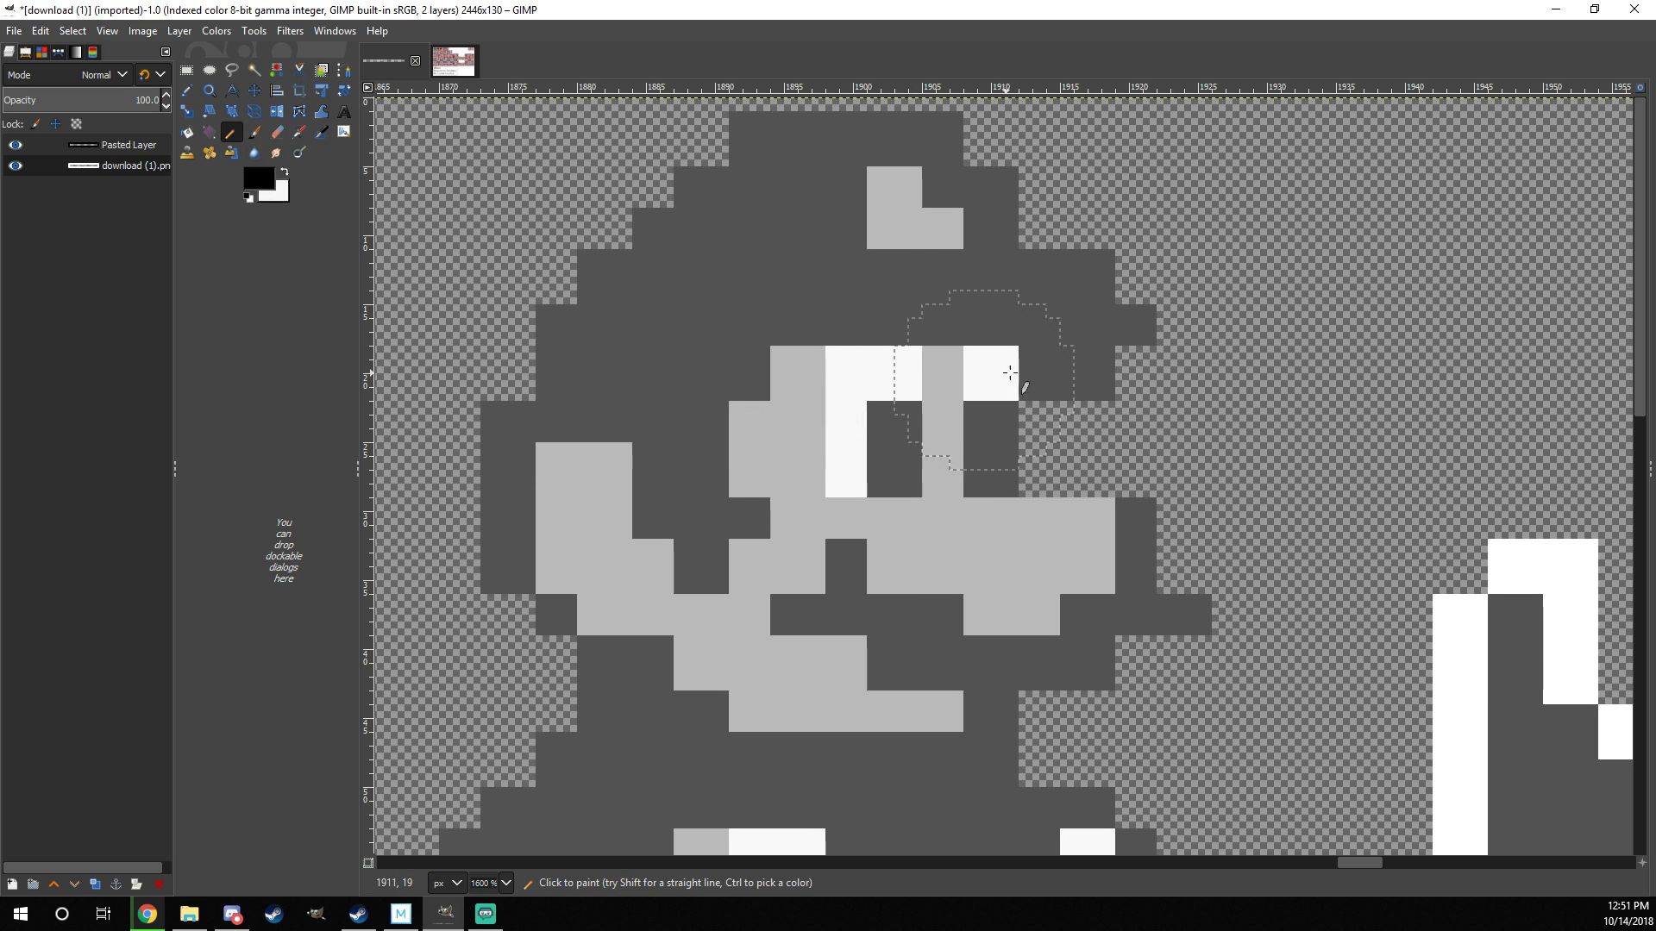
scroll(1010, 372, down, 3)
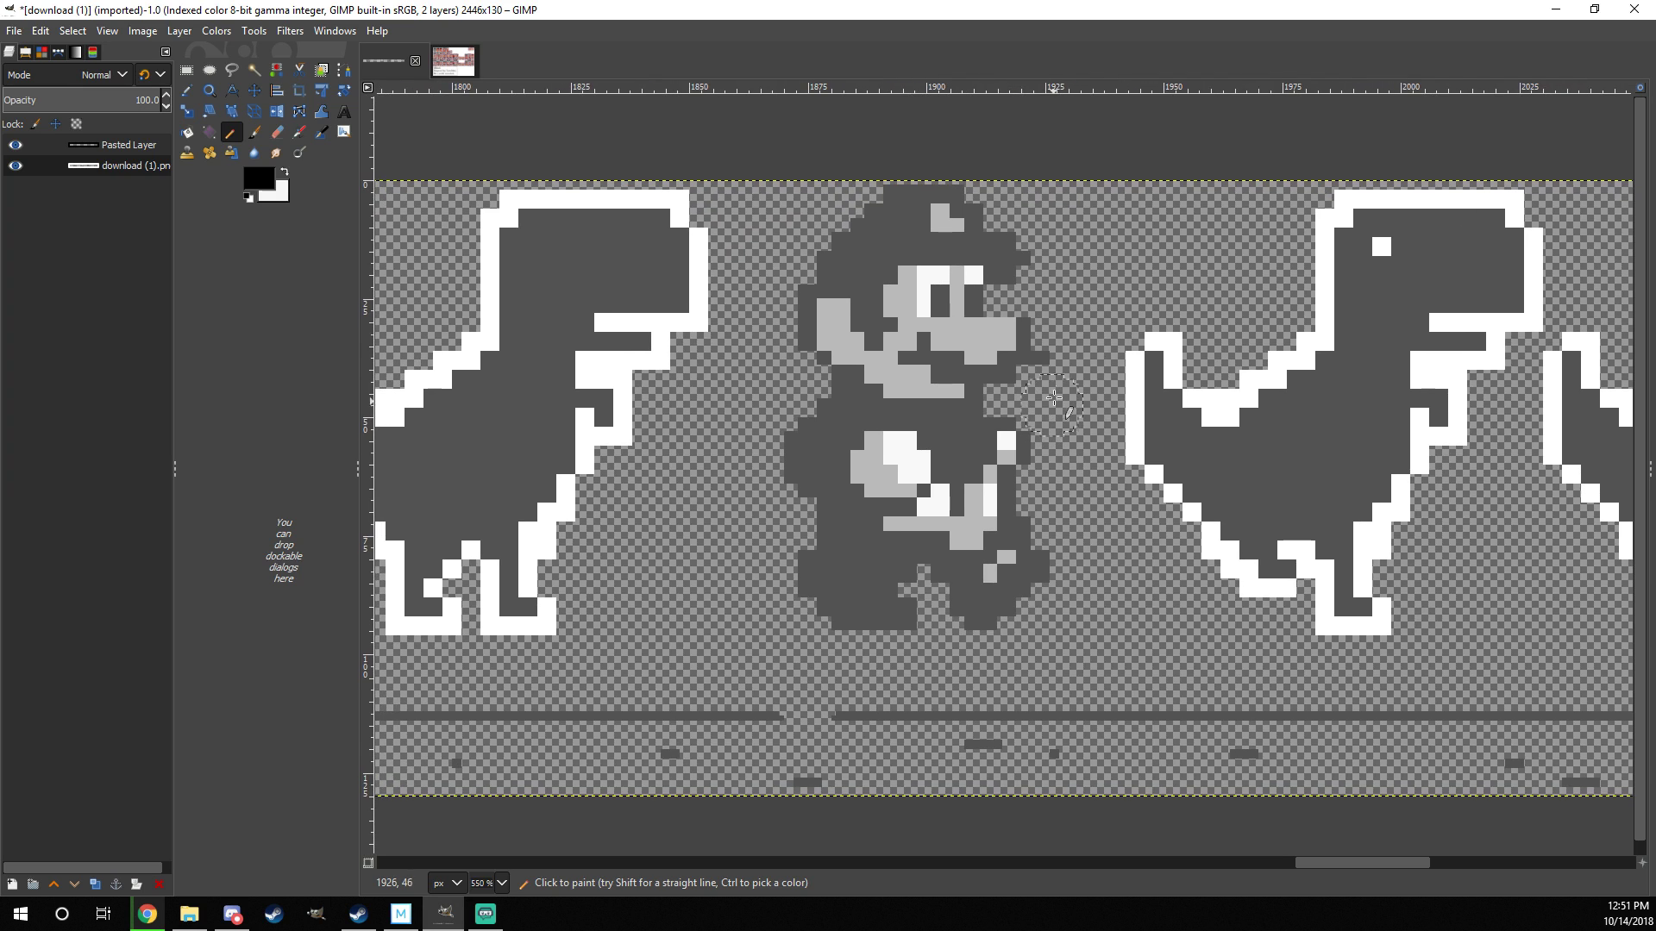
scroll(1054, 398, down, 2)
scroll(1009, 493, up, 1)
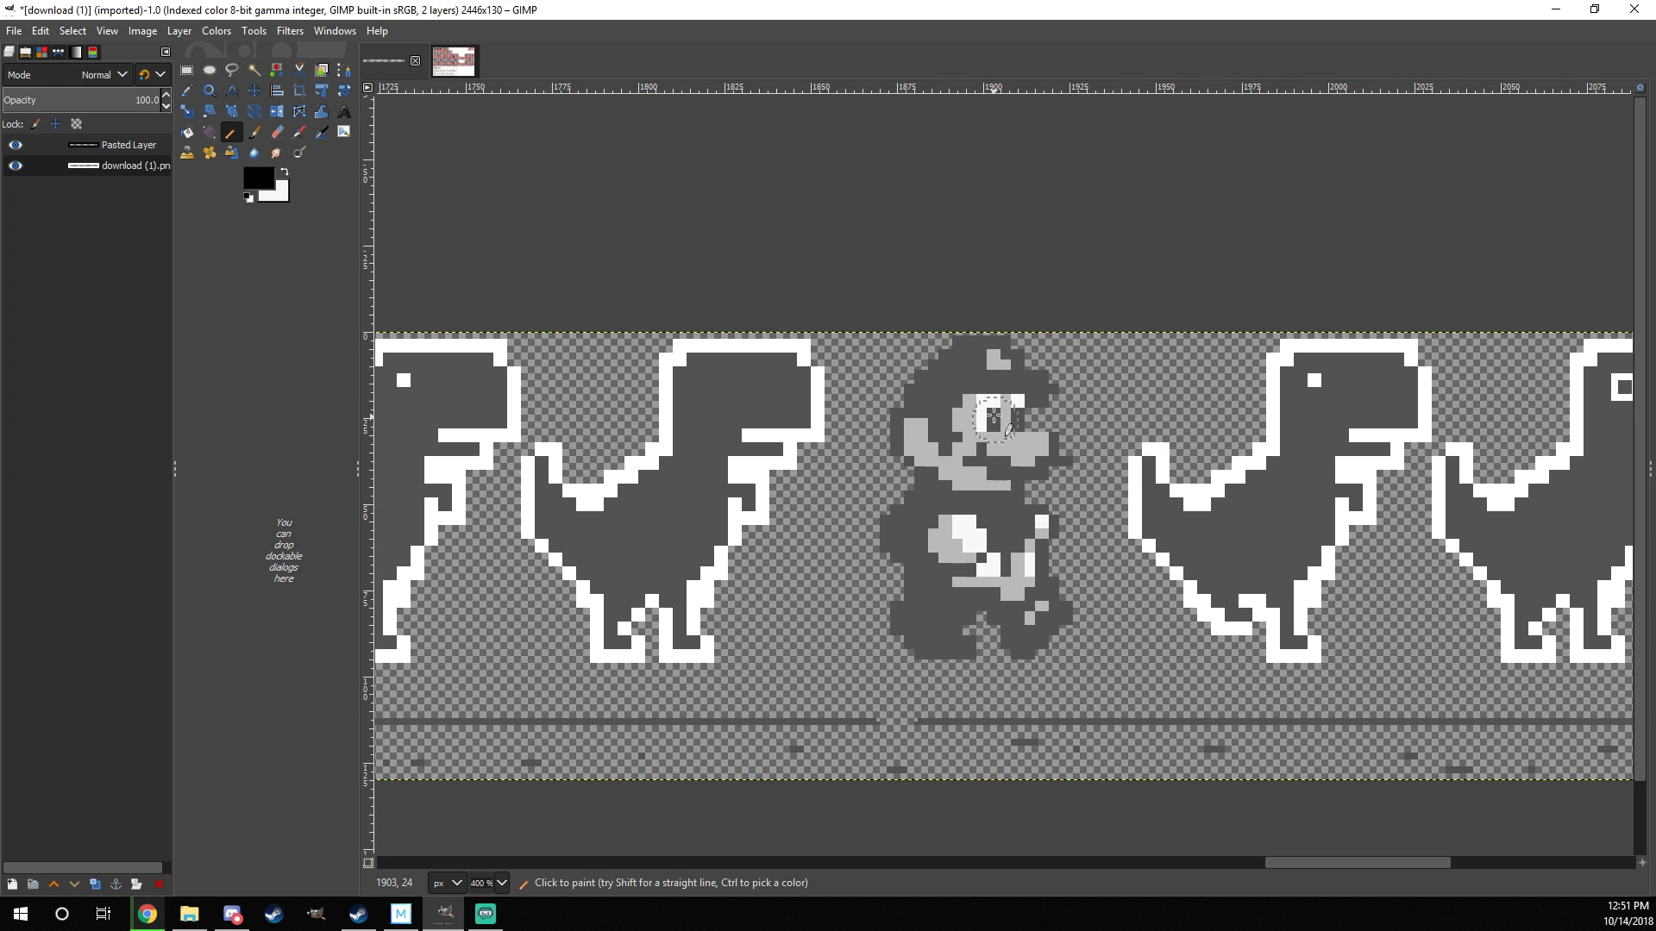
scroll(994, 416, up, 5)
scroll(707, 345, down, 1)
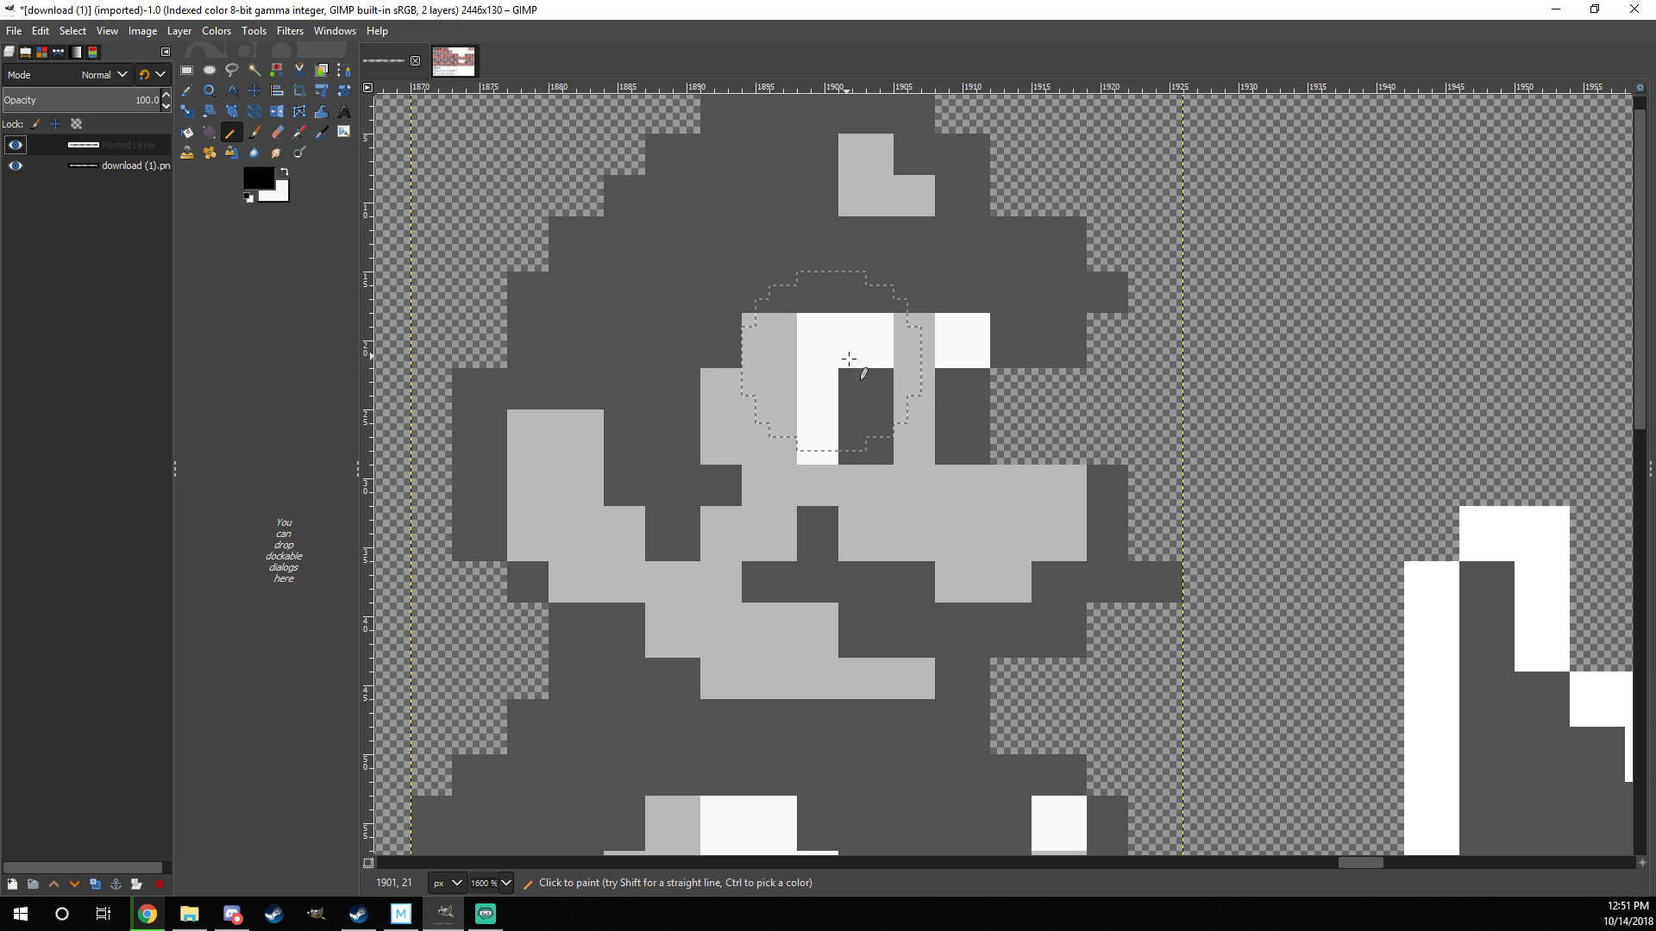
click(26, 53)
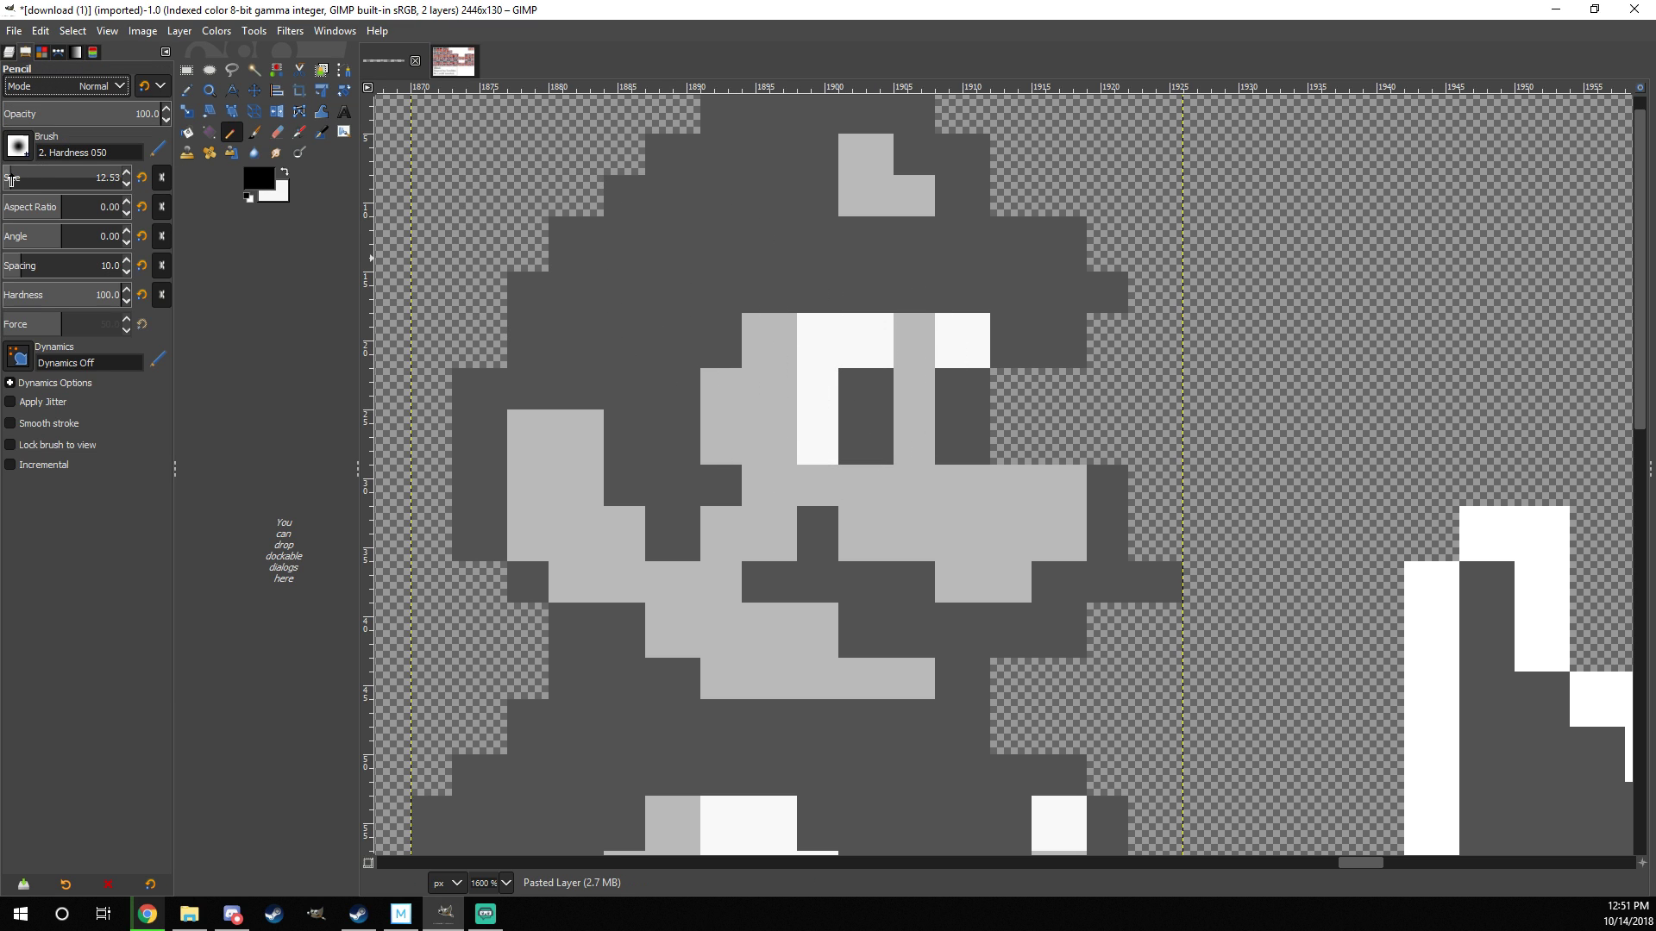
drag(11, 178, 2, 178)
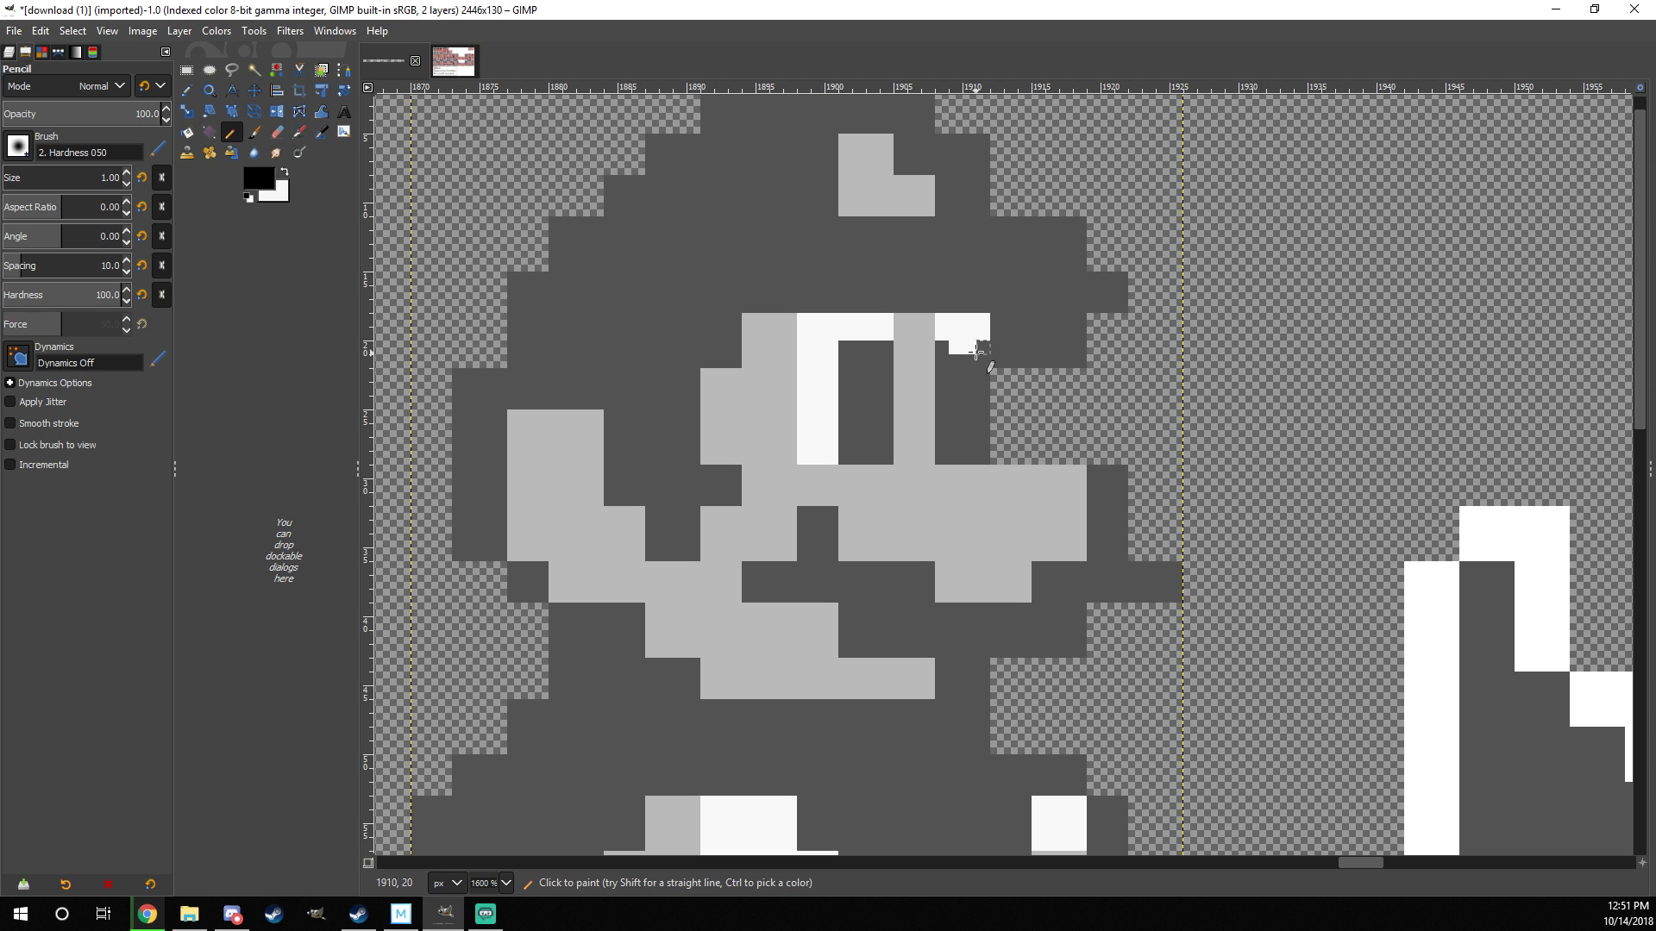
ctrl+scroll(1063, 351, down, 3)
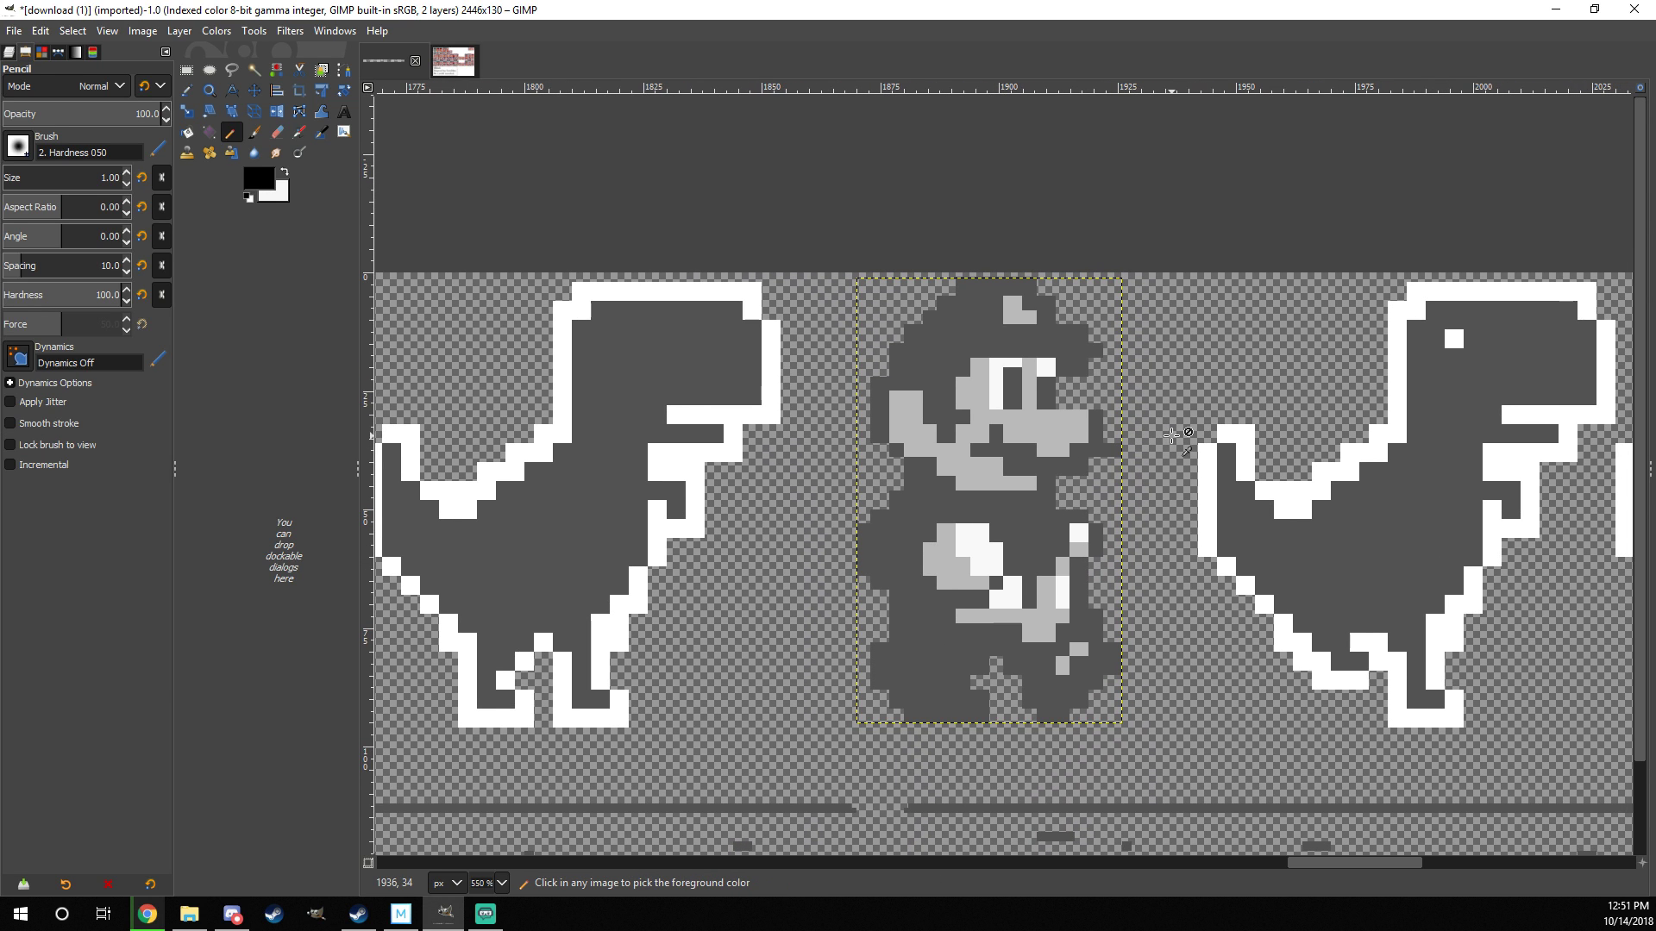
key(z)
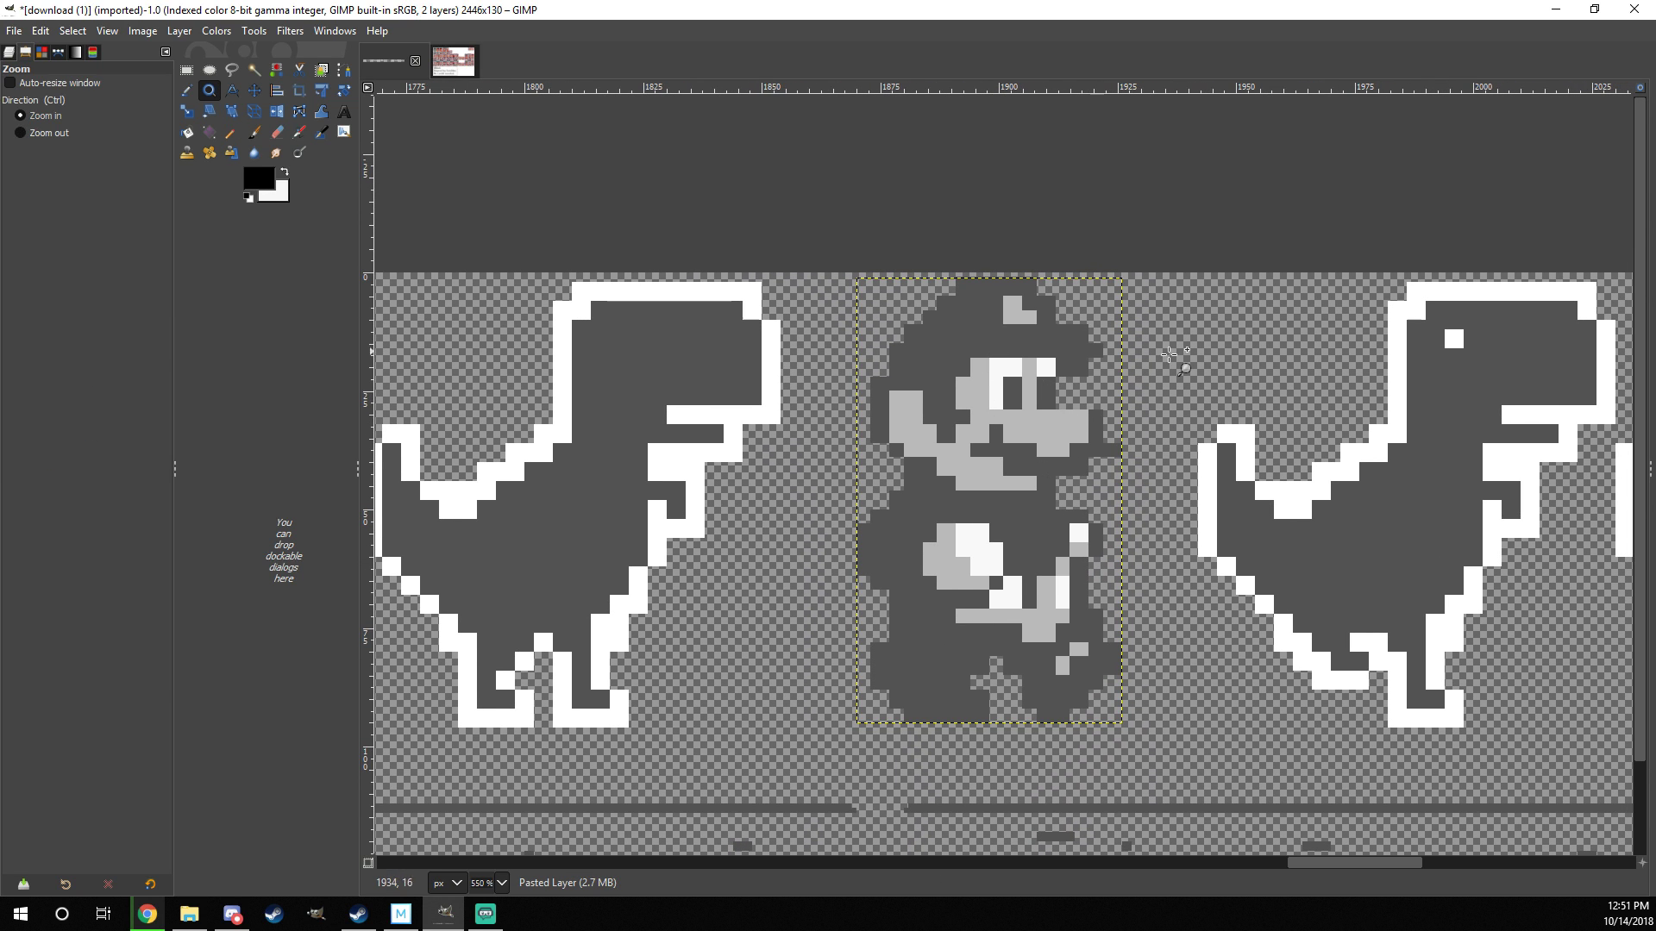
Step: Examine the placed Mario sprite alongside the remaining dinosaur frames on the sheet
ctrl+scroll(1247, 400, down, 2)
drag(1247, 400, 921, 403)
ctrl+scroll(1058, 406, down, 1)
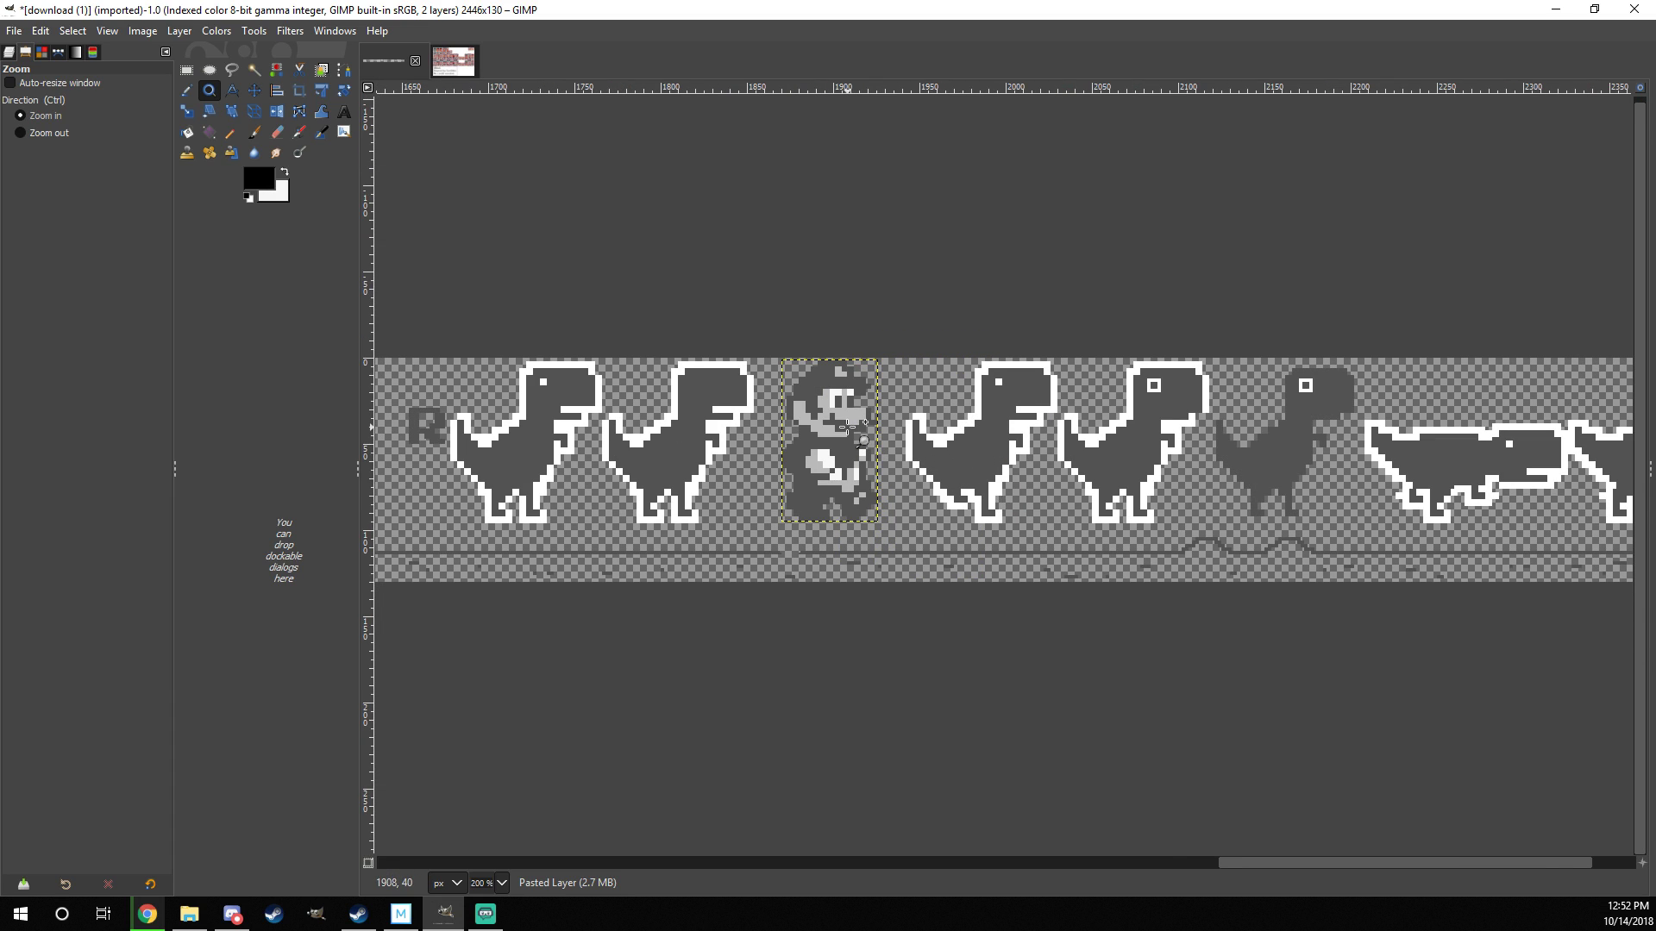
drag(847, 428, 968, 476)
ctrl+scroll(968, 476, up, 2)
drag(1220, 478, 815, 455)
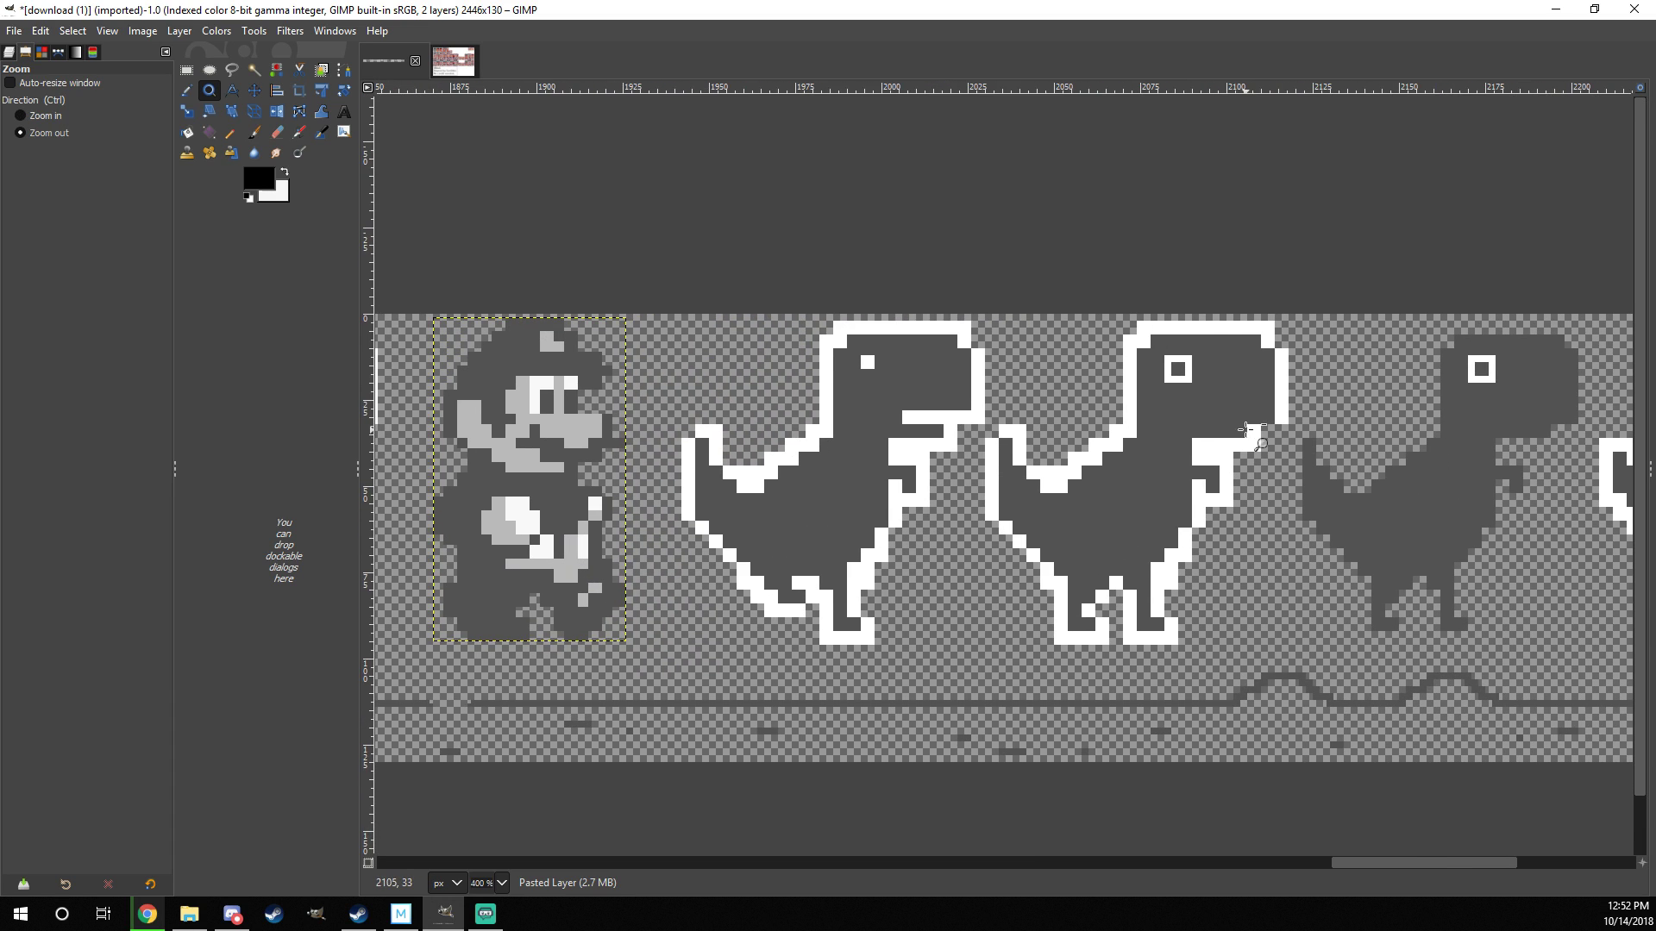
ctrl+scroll(1246, 429, down, 2)
drag(1243, 433, 952, 463)
drag(1134, 457, 1372, 438)
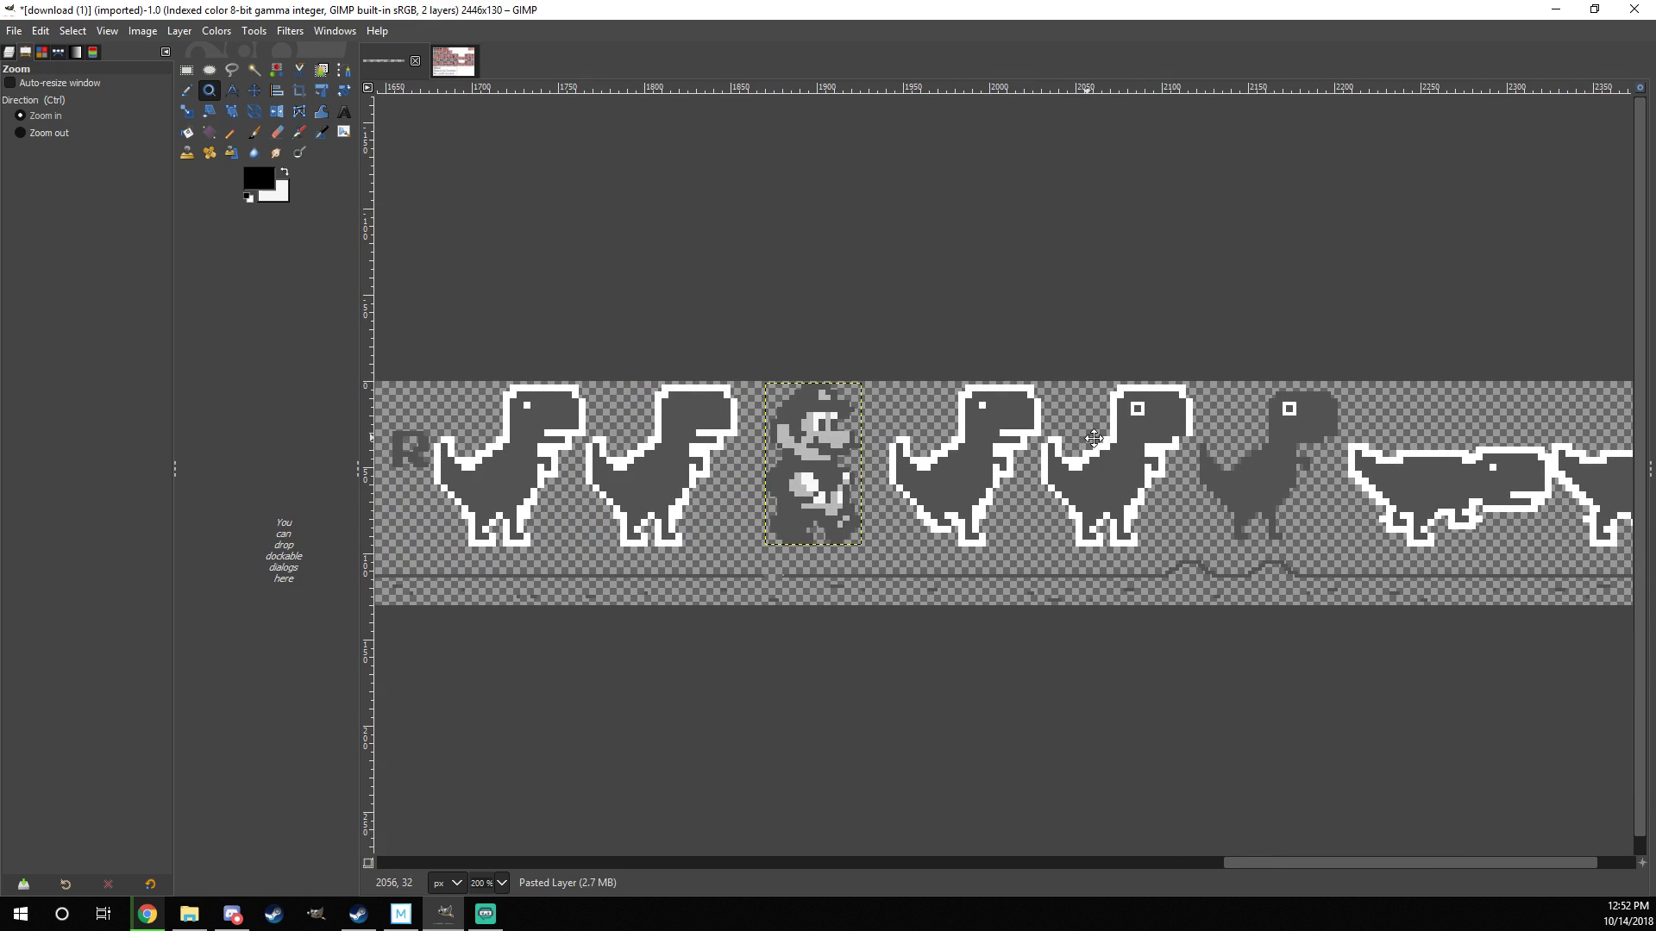
scroll(1094, 438, left, 3)
click(1012, 470)
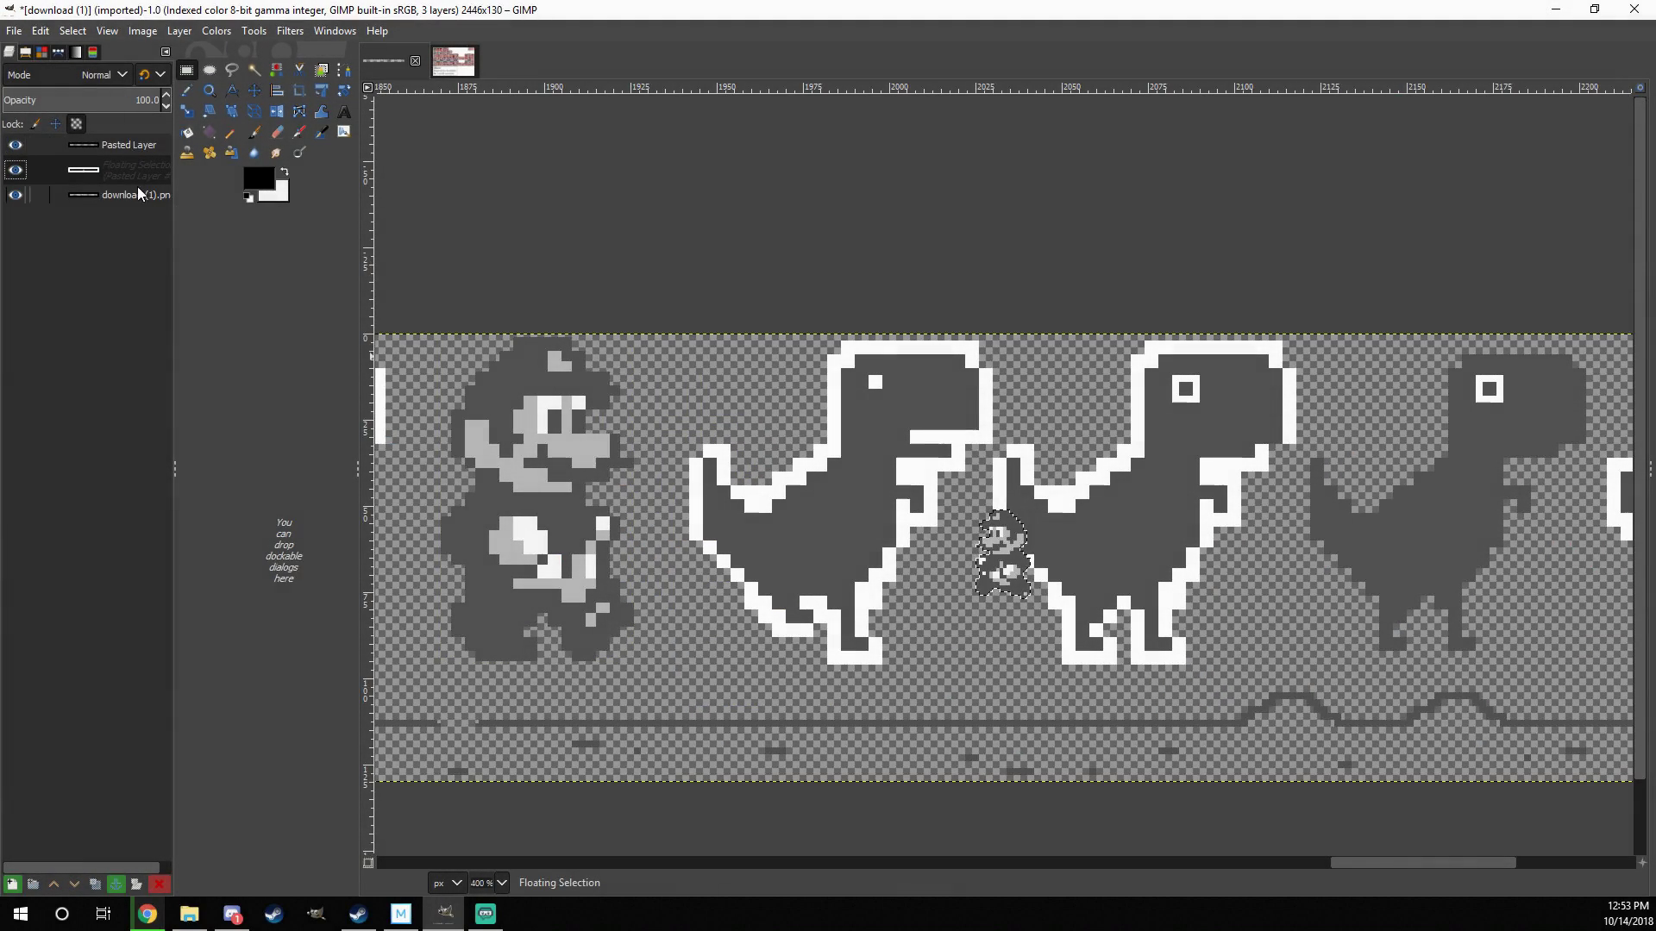
Step: Turn the pasted Mario into a new layer, flip it horizontally and move it beside the next dinosaur's tail
click(13, 885)
click(277, 111)
drag(1009, 572, 729, 631)
Step: Outline the dinosaur with a rectangle selection as a guide, align small Mario with its lower-left corner, and clear the selection
scroll(768, 483, up, 2)
key(r)
mouse_move(574, 400)
mouse_down()
mouse_move(1075, 780)
mouse_move(1183, 537)
mouse_up()
drag(638, 414, 652, 414)
drag(932, 549, 932, 647)
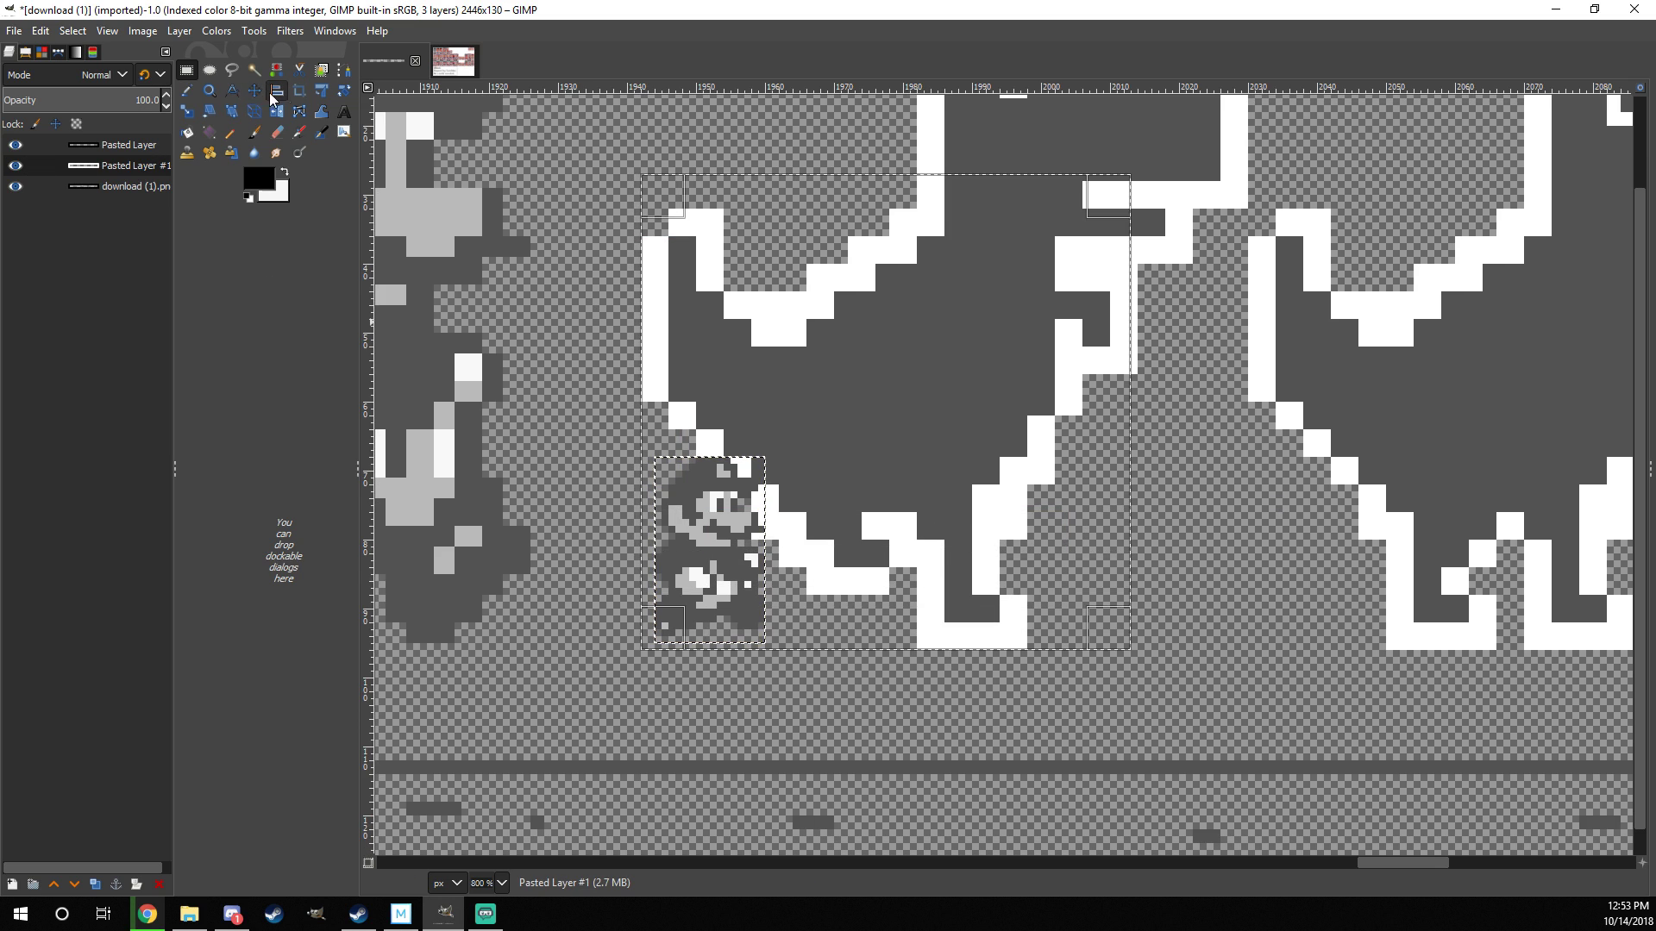
click(254, 90)
drag(710, 561, 695, 567)
drag(719, 414, 690, 482)
click(75, 30)
click(91, 75)
scroll(882, 530, down, 3)
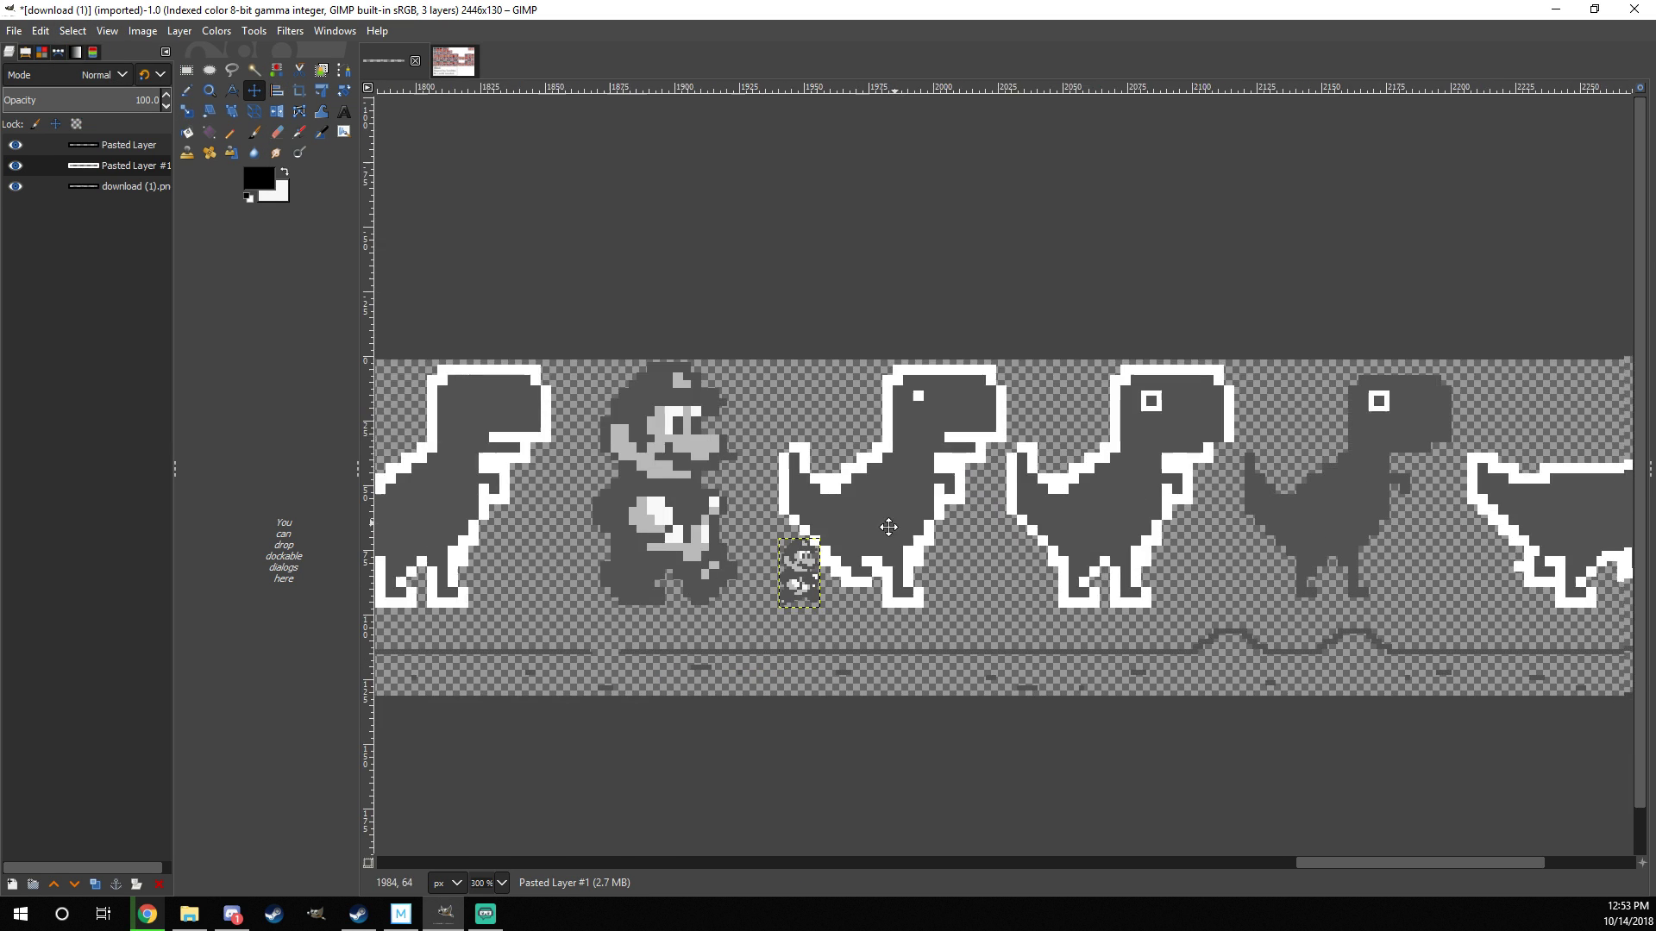
Step: Scale the new Mario layer to 56 × 94 px and centre it over the dinosaur frame
drag(884, 528, 866, 458)
click(187, 115)
click(702, 633)
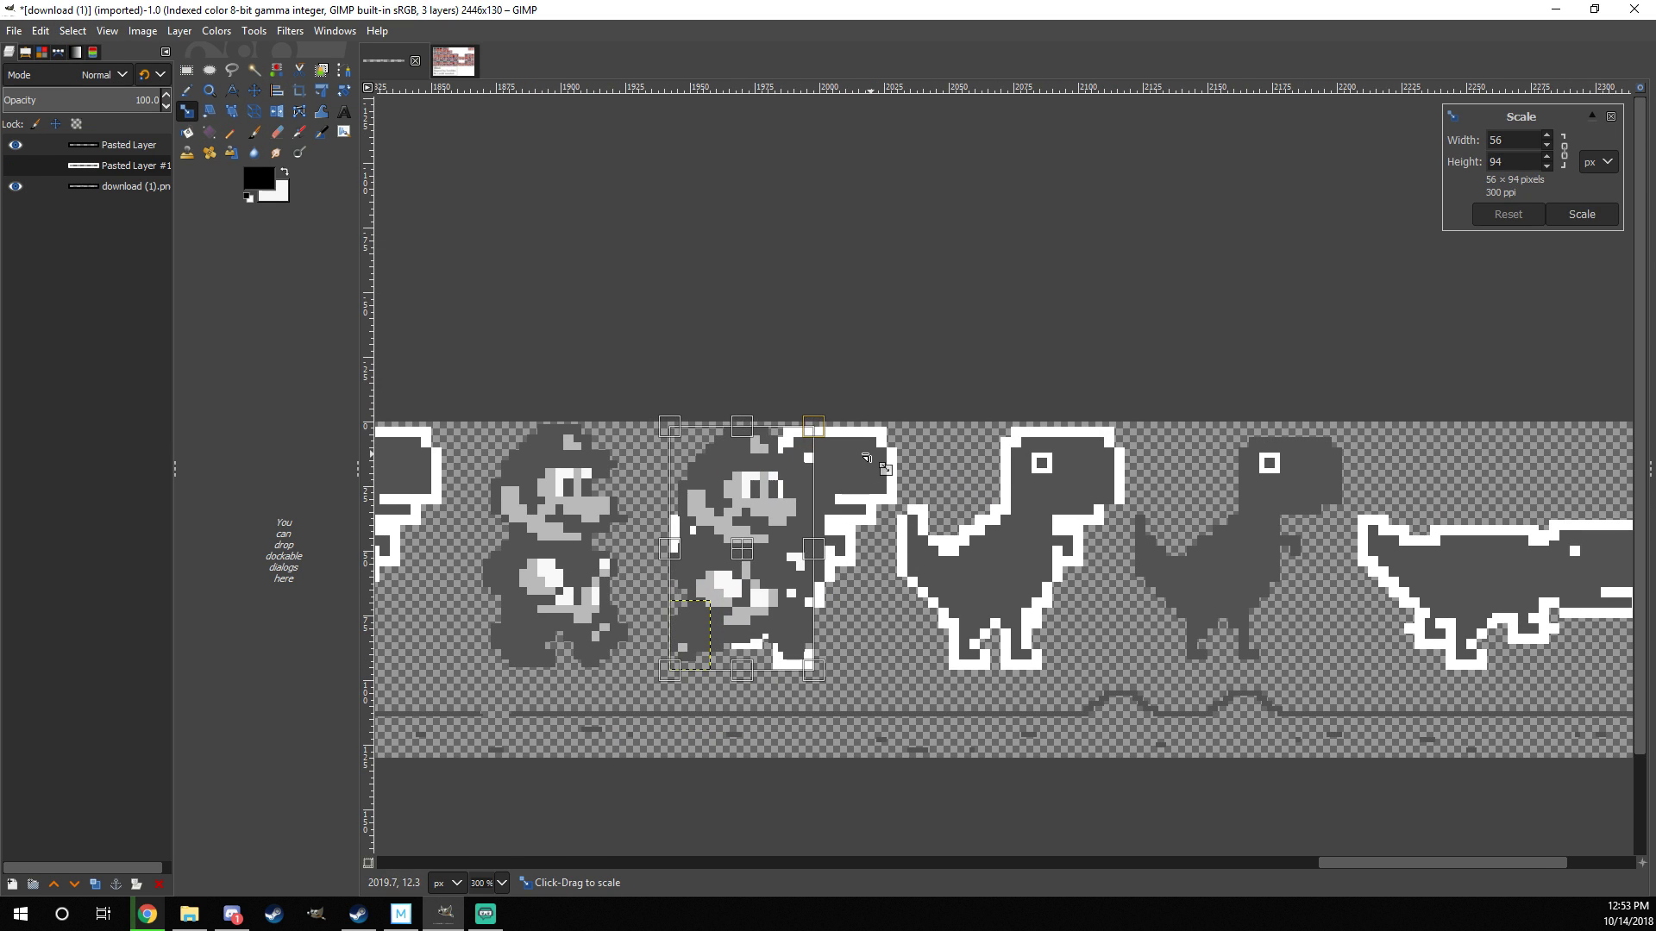
click(1581, 214)
scroll(888, 502, up, 2)
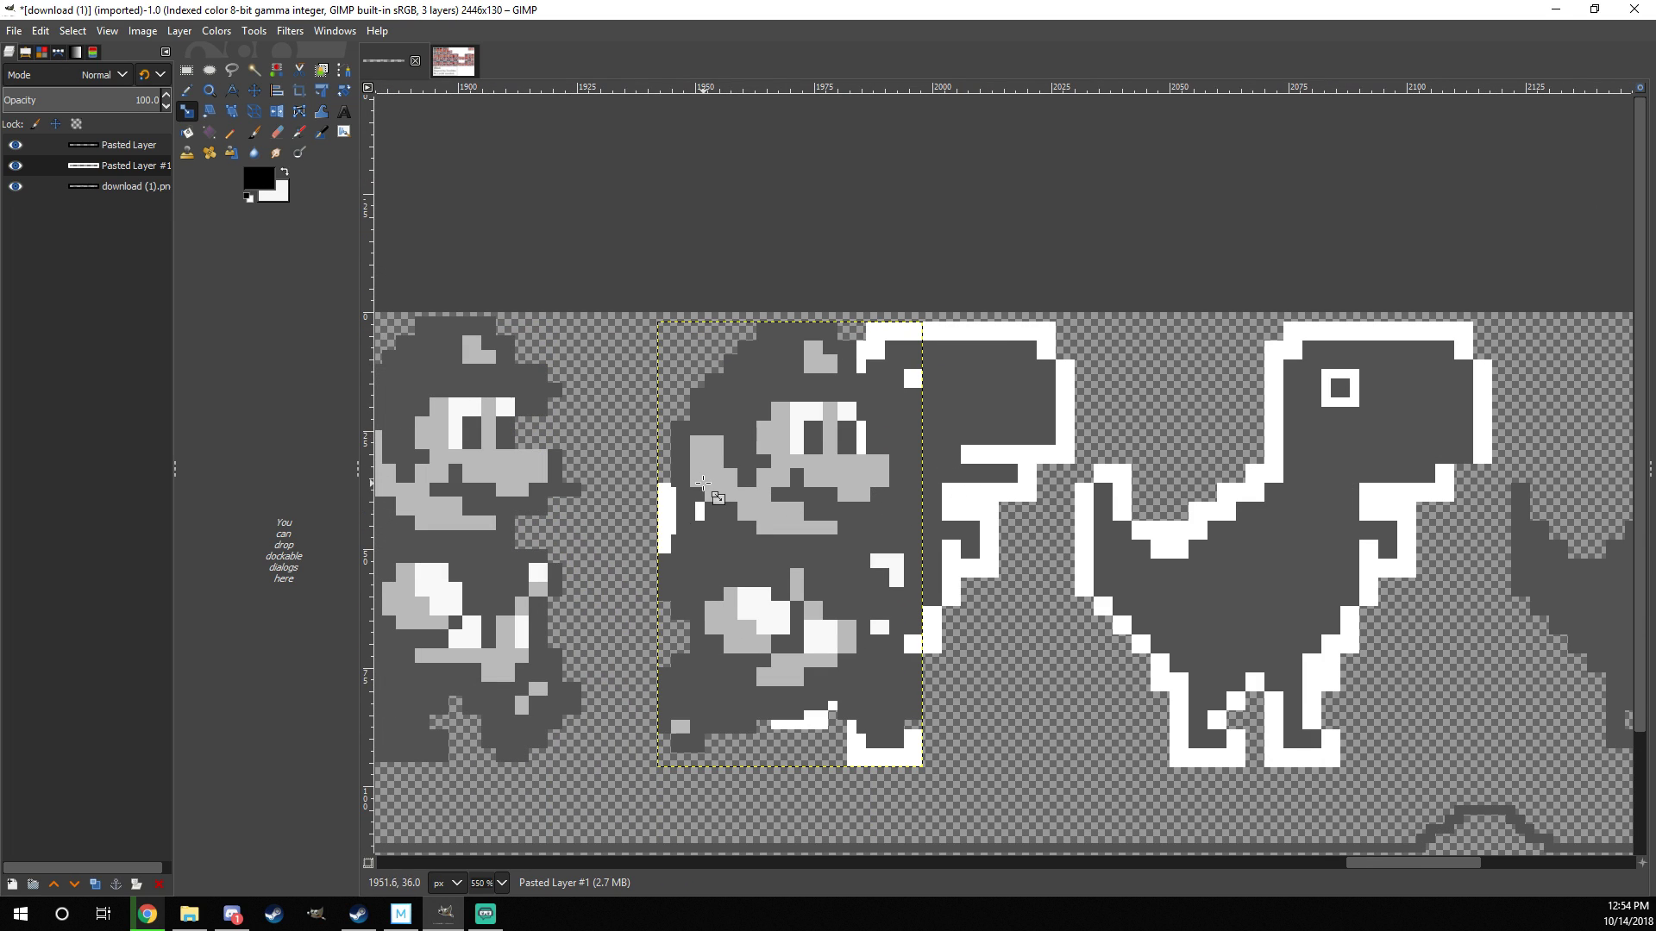
click(254, 89)
drag(809, 592, 885, 592)
Step: Hide Pasted Layer #1, erase the dinosaur beneath it on the download (1).png layer with a resized Eraser, and show Mario again
click(15, 145)
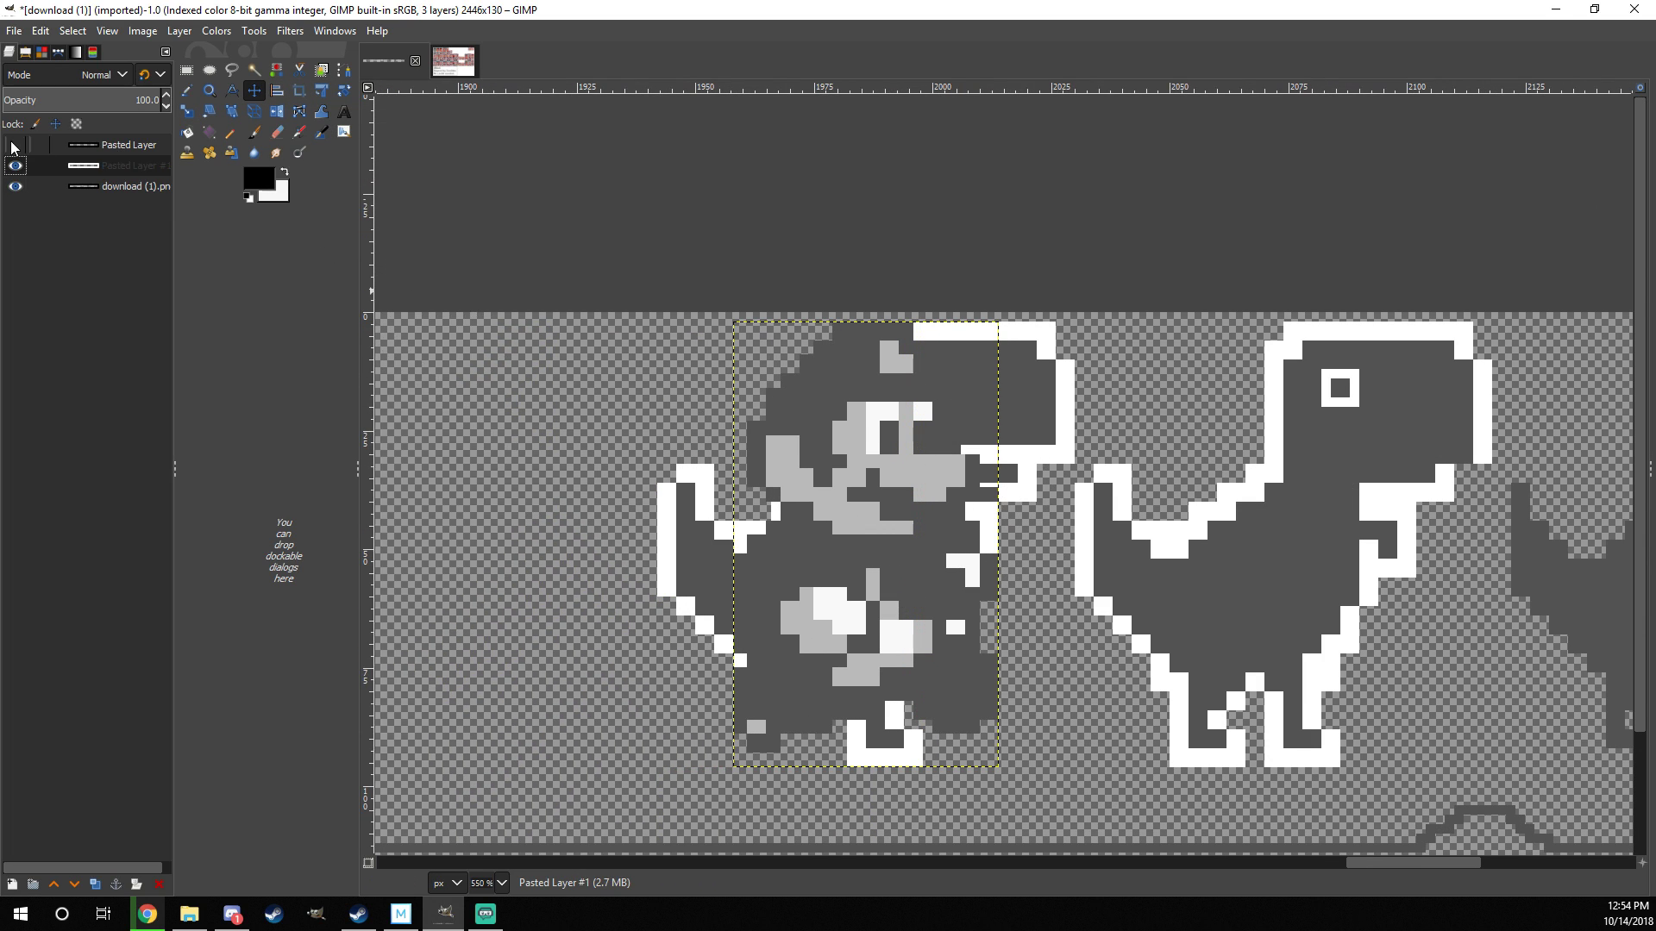
click(12, 145)
click(15, 166)
click(277, 132)
click(121, 186)
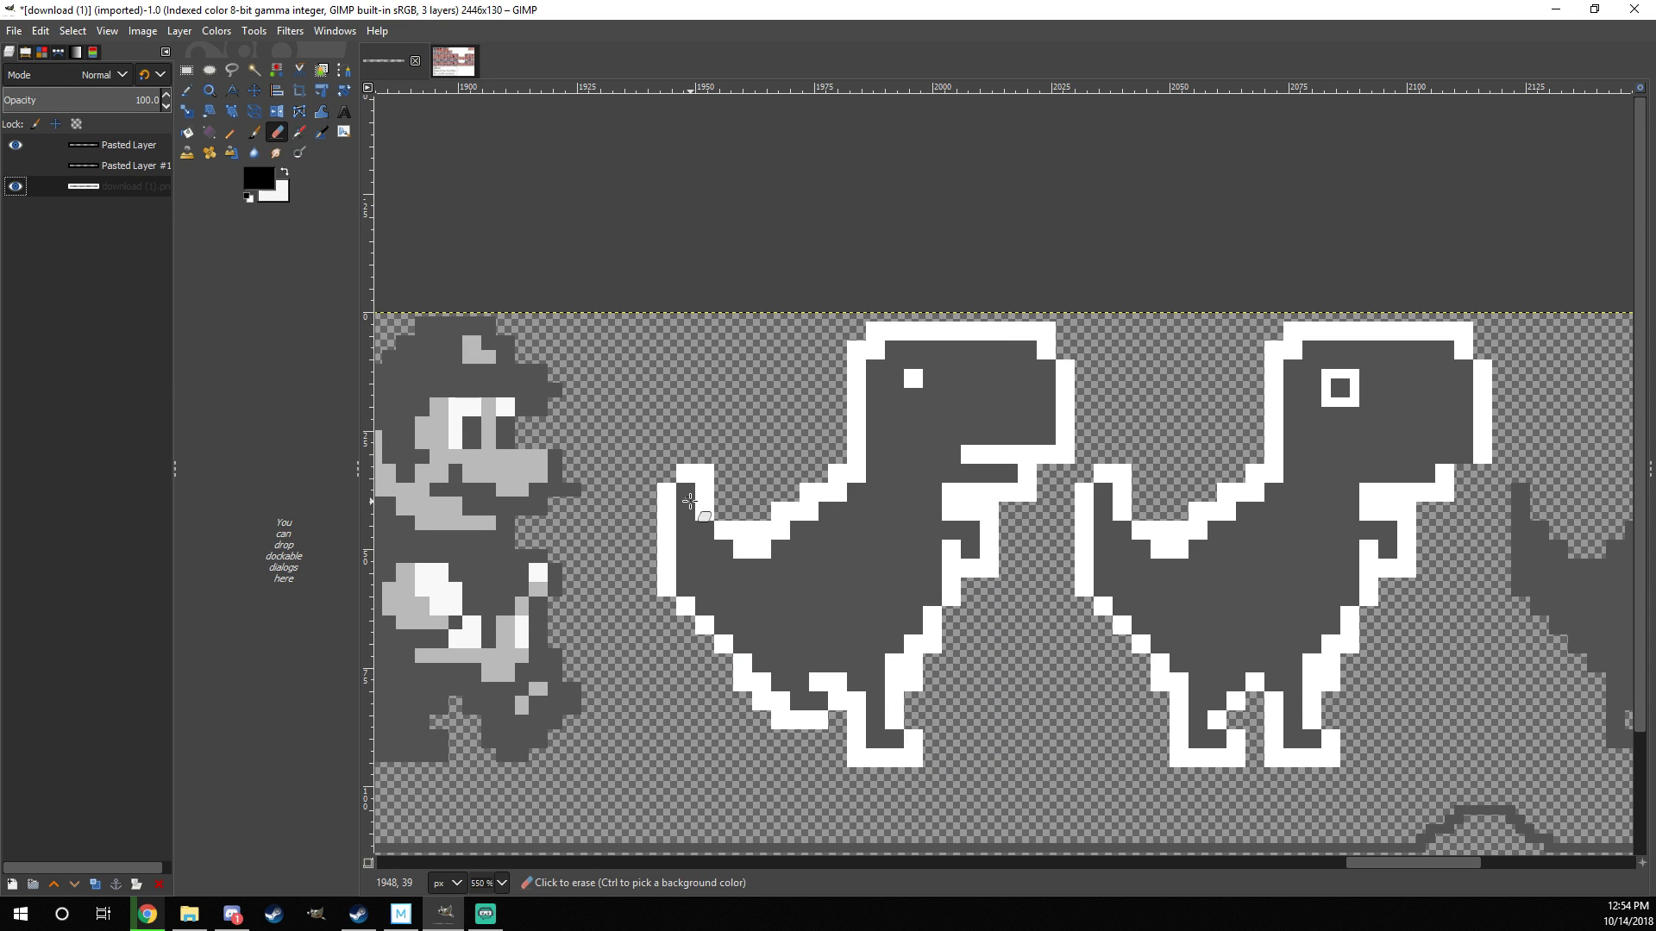
click(25, 52)
drag(22, 178, 27, 177)
mouse_move(681, 499)
mouse_down()
mouse_move(789, 536)
mouse_move(1035, 466)
mouse_move(942, 362)
mouse_move(750, 444)
mouse_up()
click(9, 52)
click(15, 165)
scroll(991, 449, down, 2)
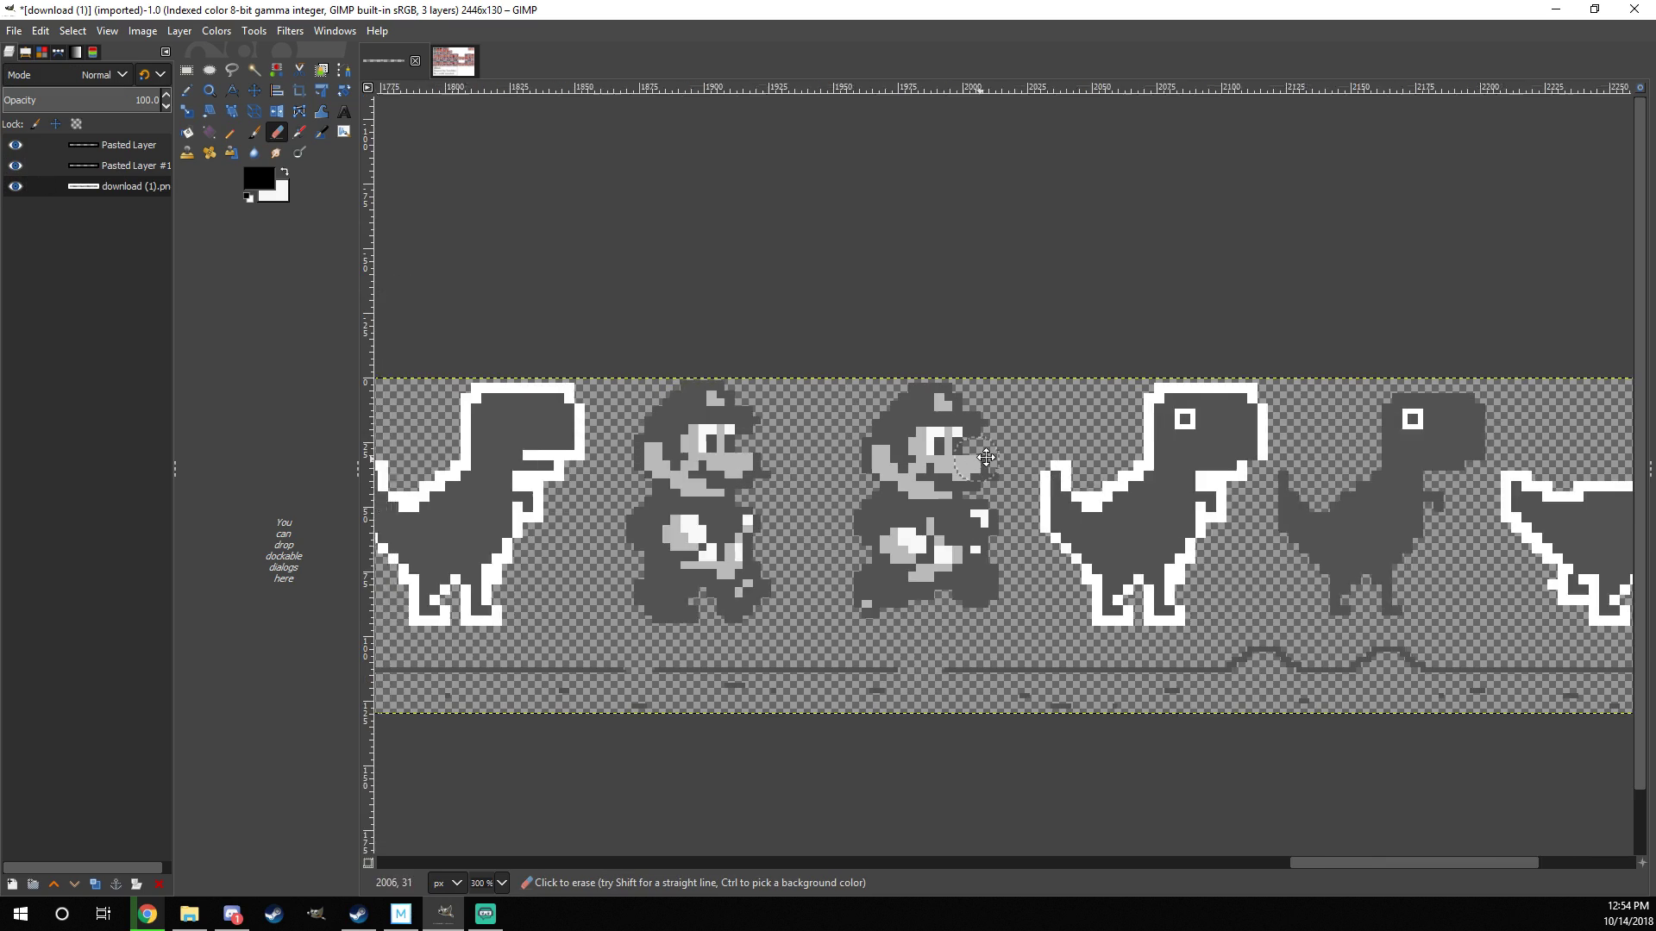
Step: Copy the front-facing Mario with raised arms from the last column of the Mario sprite sheet
drag(1170, 446, 946, 427)
scroll(655, 434, up, 3)
scroll(897, 258, down, 3)
scroll(861, 310, up, 3)
scroll(862, 311, down, 3)
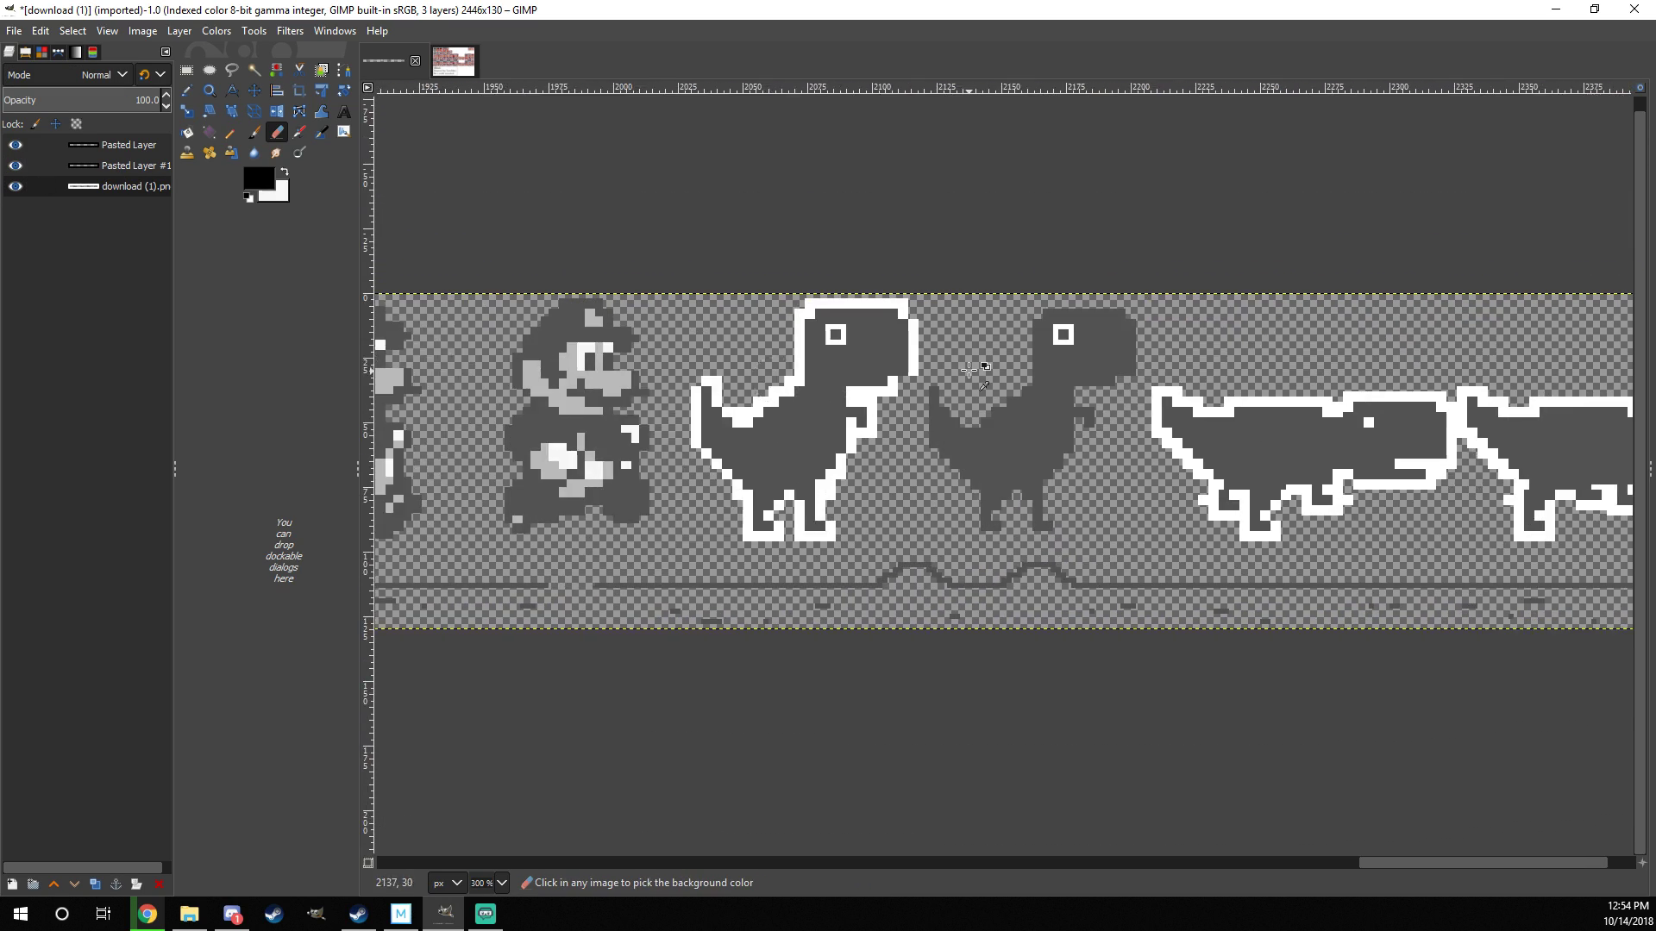
scroll(972, 363, up, 2)
click(453, 61)
scroll(690, 371, down, 3)
drag(1466, 432, 590, 390)
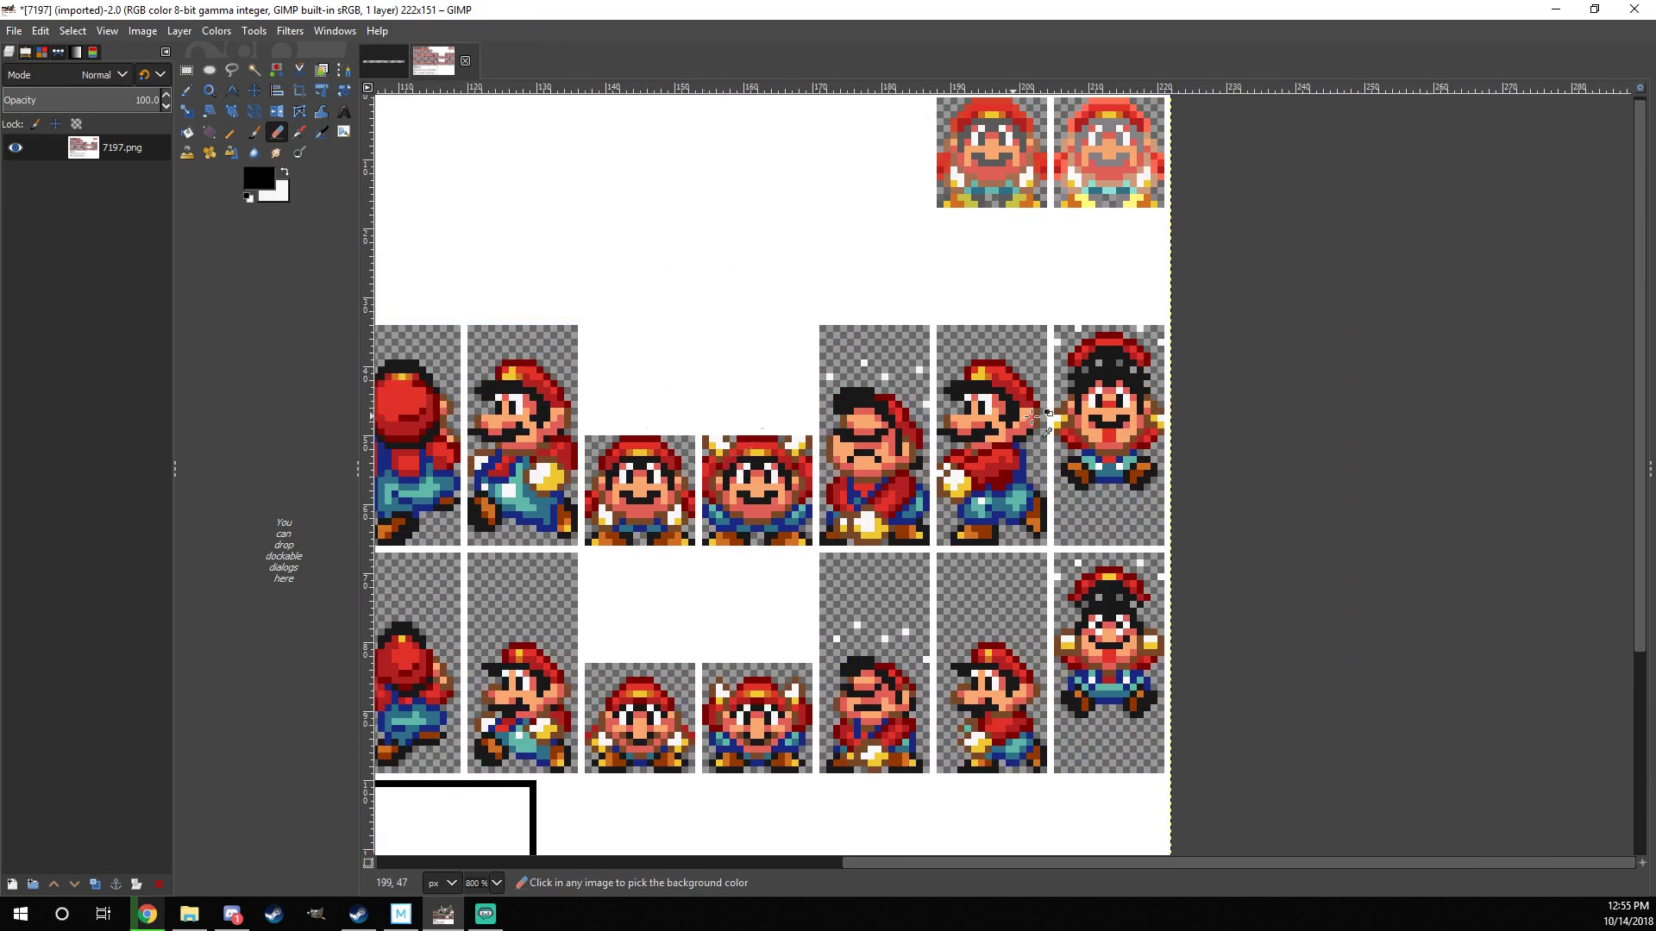
scroll(1186, 407, up, 3)
click(190, 74)
drag(803, 173, 1120, 645)
key(ctrl+c)
Step: Paste the front-facing Mario into the dinosaur sheet as a new layer and align it with the wide-eyed outlined dinosaur's lower-left corner
click(385, 62)
key(ctrl+v)
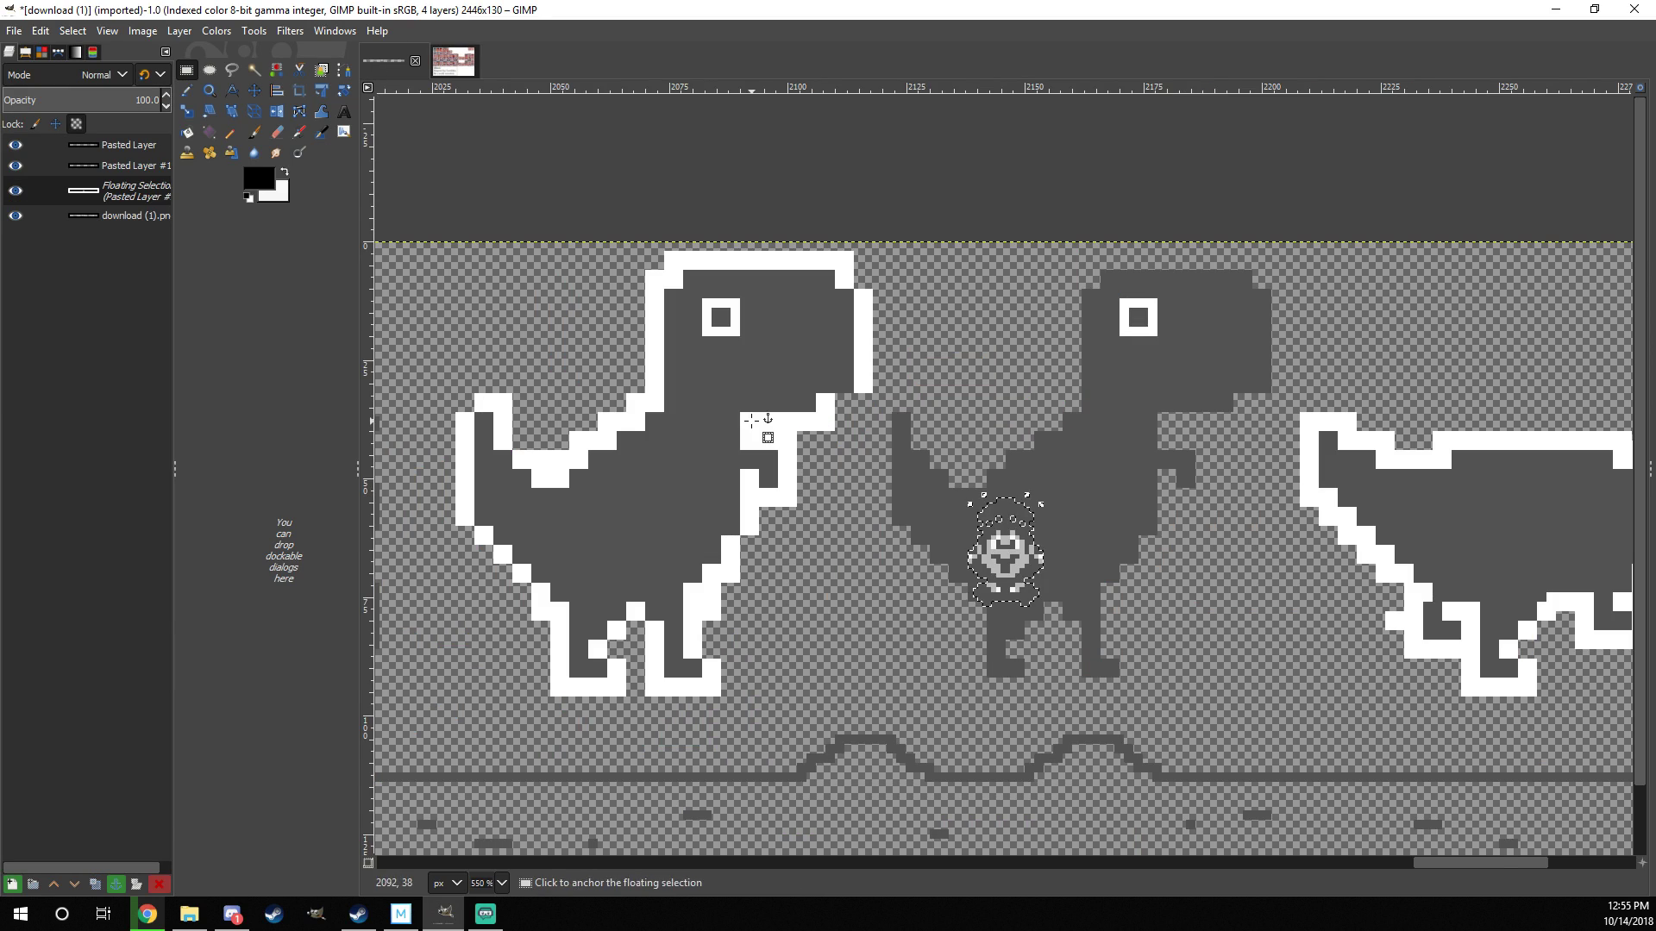
right_click(144, 201)
click(212, 327)
click(254, 91)
drag(1005, 552, 528, 638)
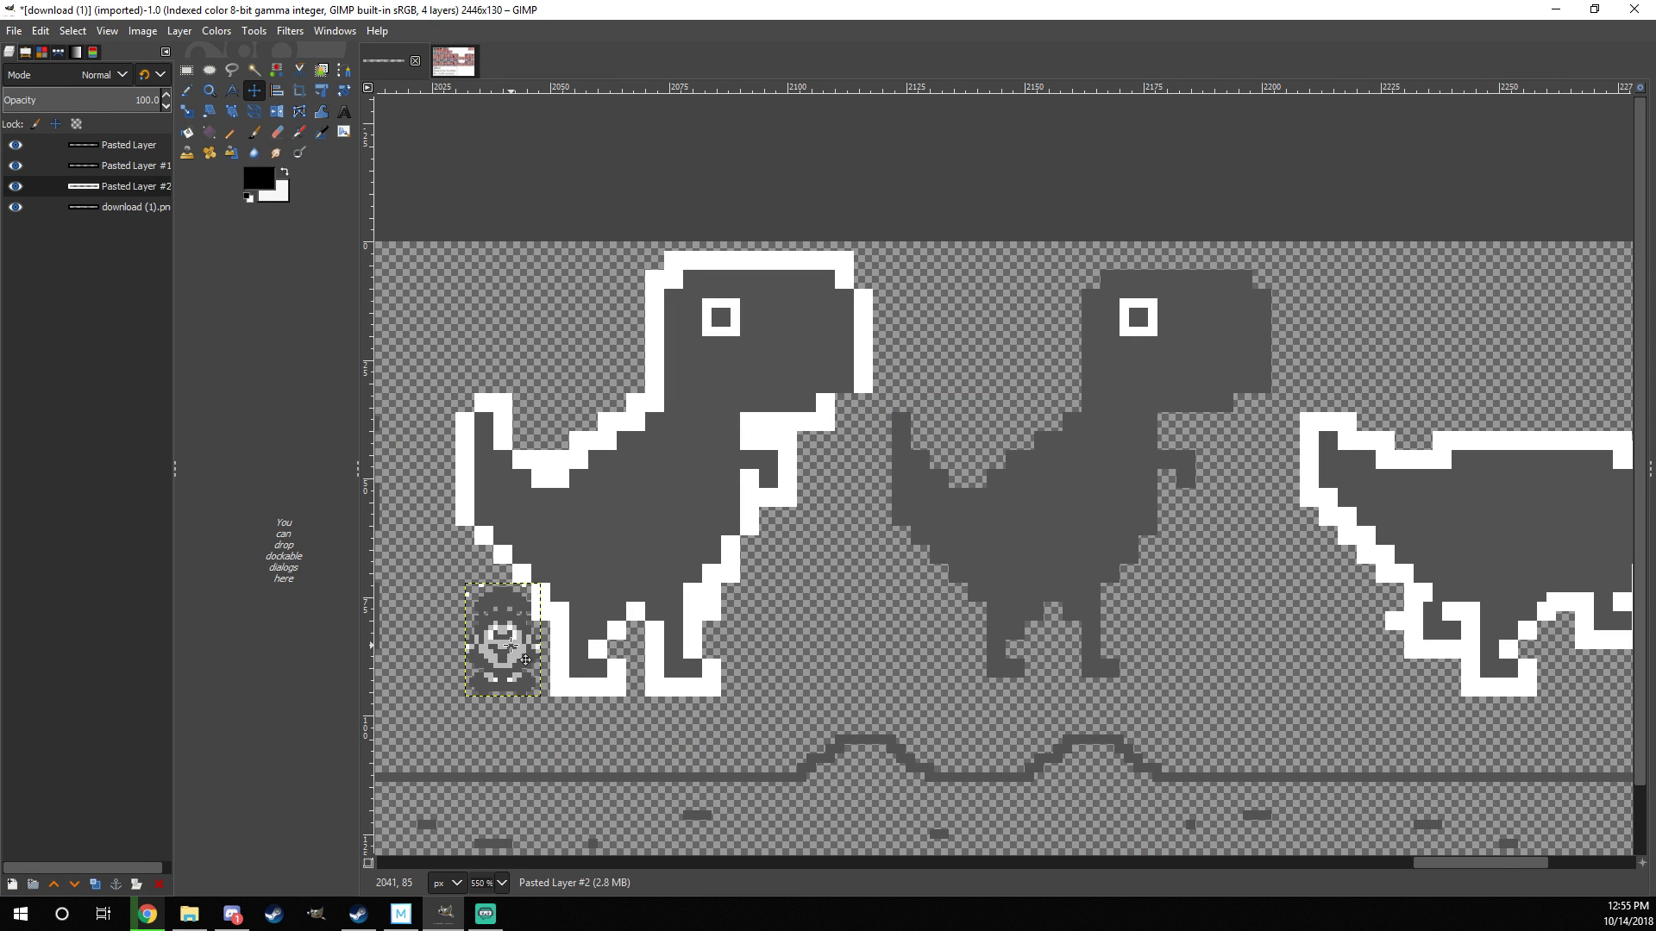
ctrl+scroll(420, 539, up, 2)
key(Right)
scroll(779, 332, up, 4)
scroll(939, 400, down, 4)
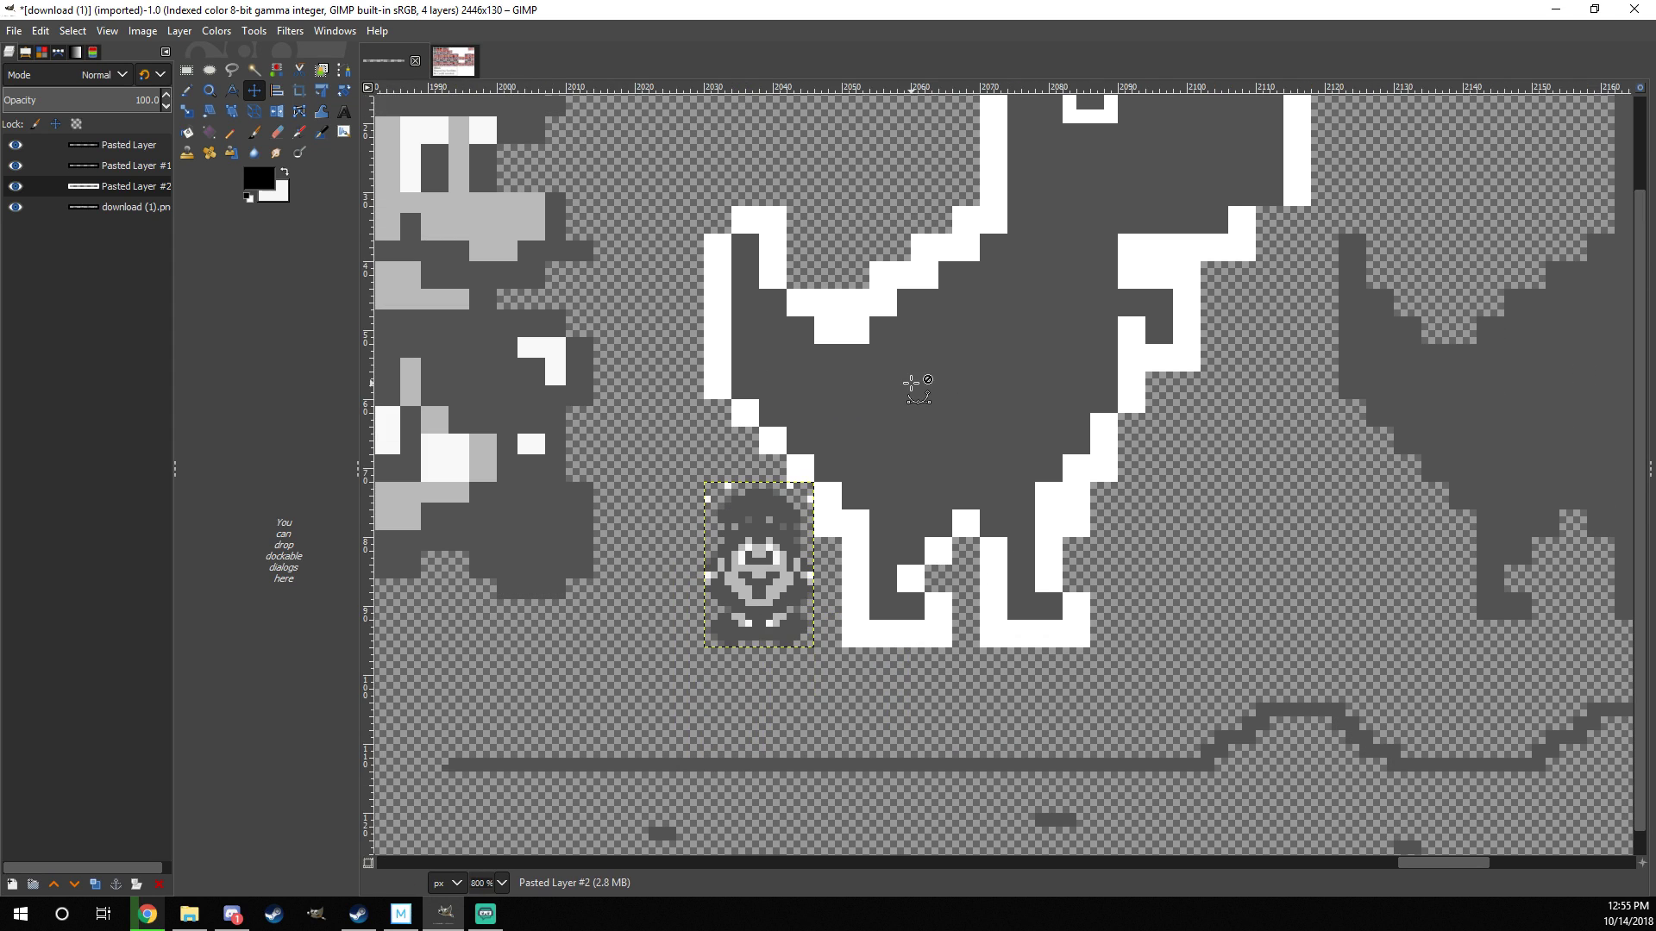
Step: Scale the front-facing Mario up to the dinosaur's height and centre it over that frame
drag(893, 394, 793, 423)
click(187, 111)
drag(714, 513, 914, 212)
drag(914, 212, 875, 491)
scroll(876, 491, down, 2)
drag(875, 491, 937, 401)
click(1582, 215)
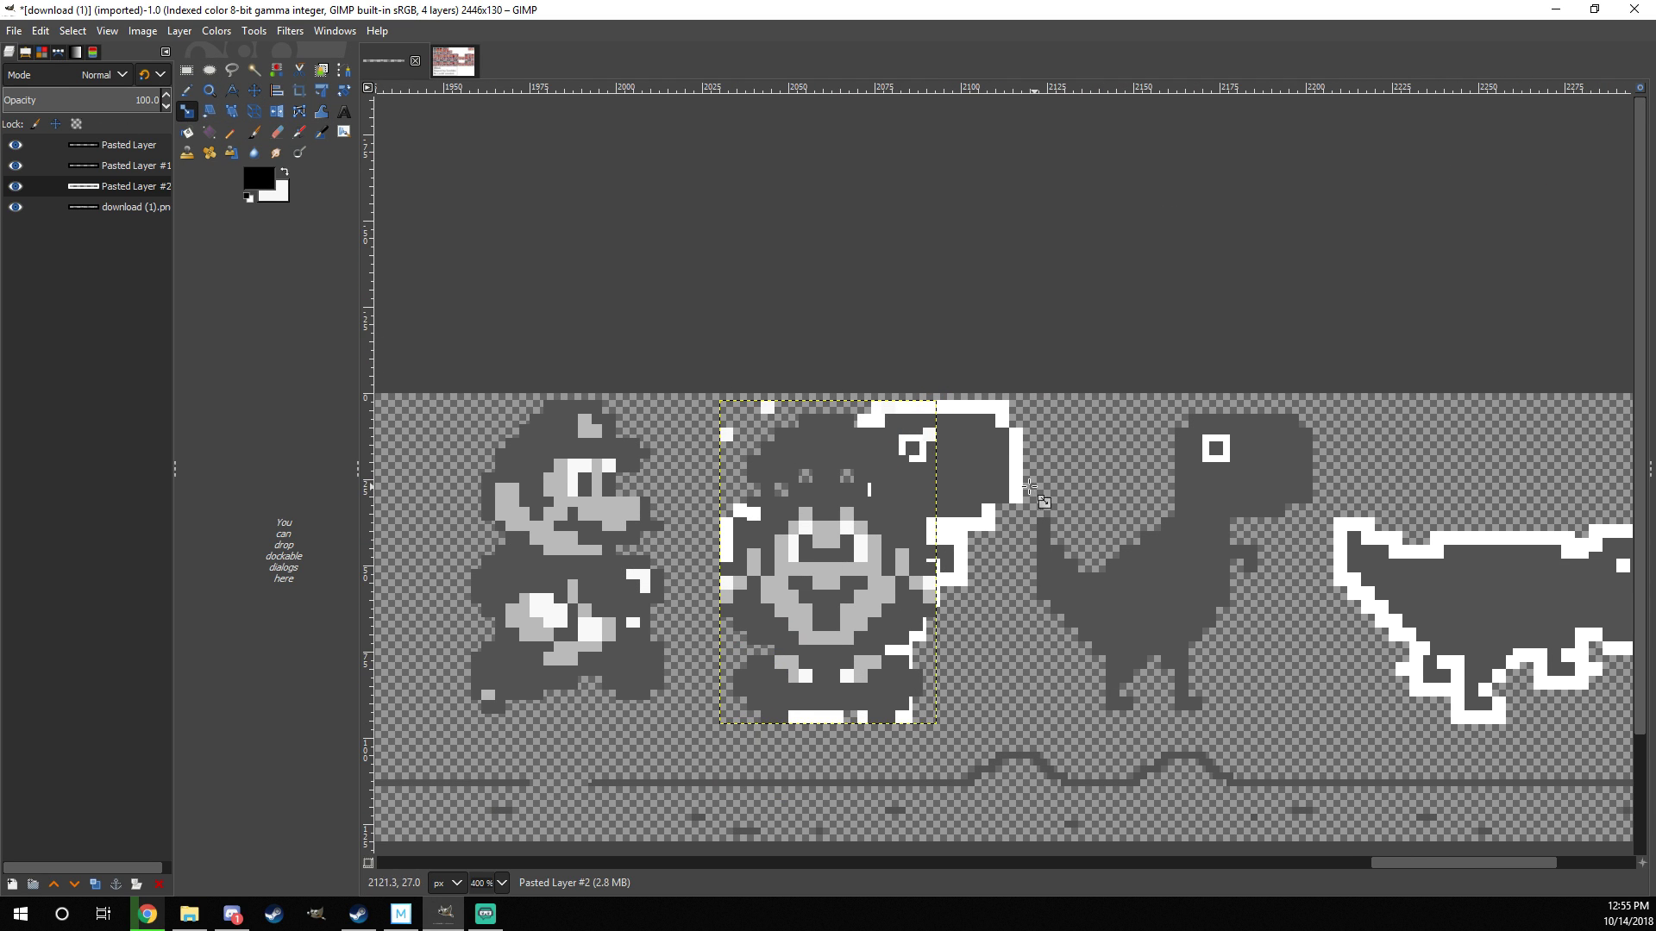
key(m)
ctrl+scroll(837, 563, up, 2)
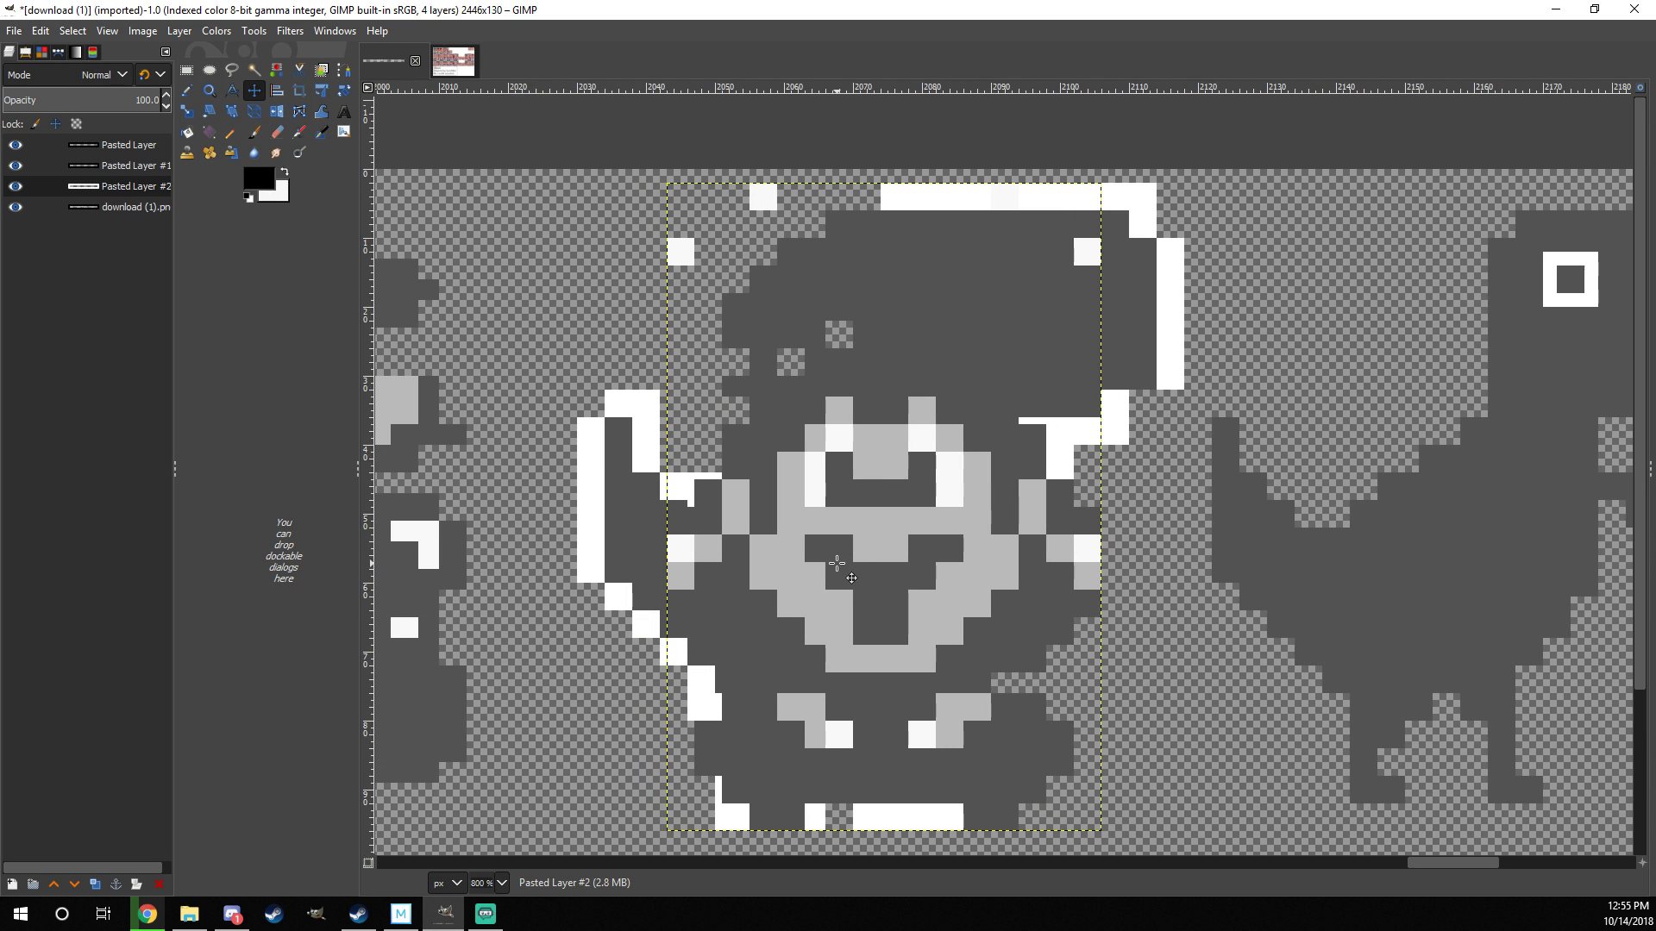
Step: Hide Pasted Layer #2, erase the dinosaur beneath it on the download (1).png layer, and show the front-facing Mario again
ctrl+scroll(1026, 540, down, 2)
click(15, 186)
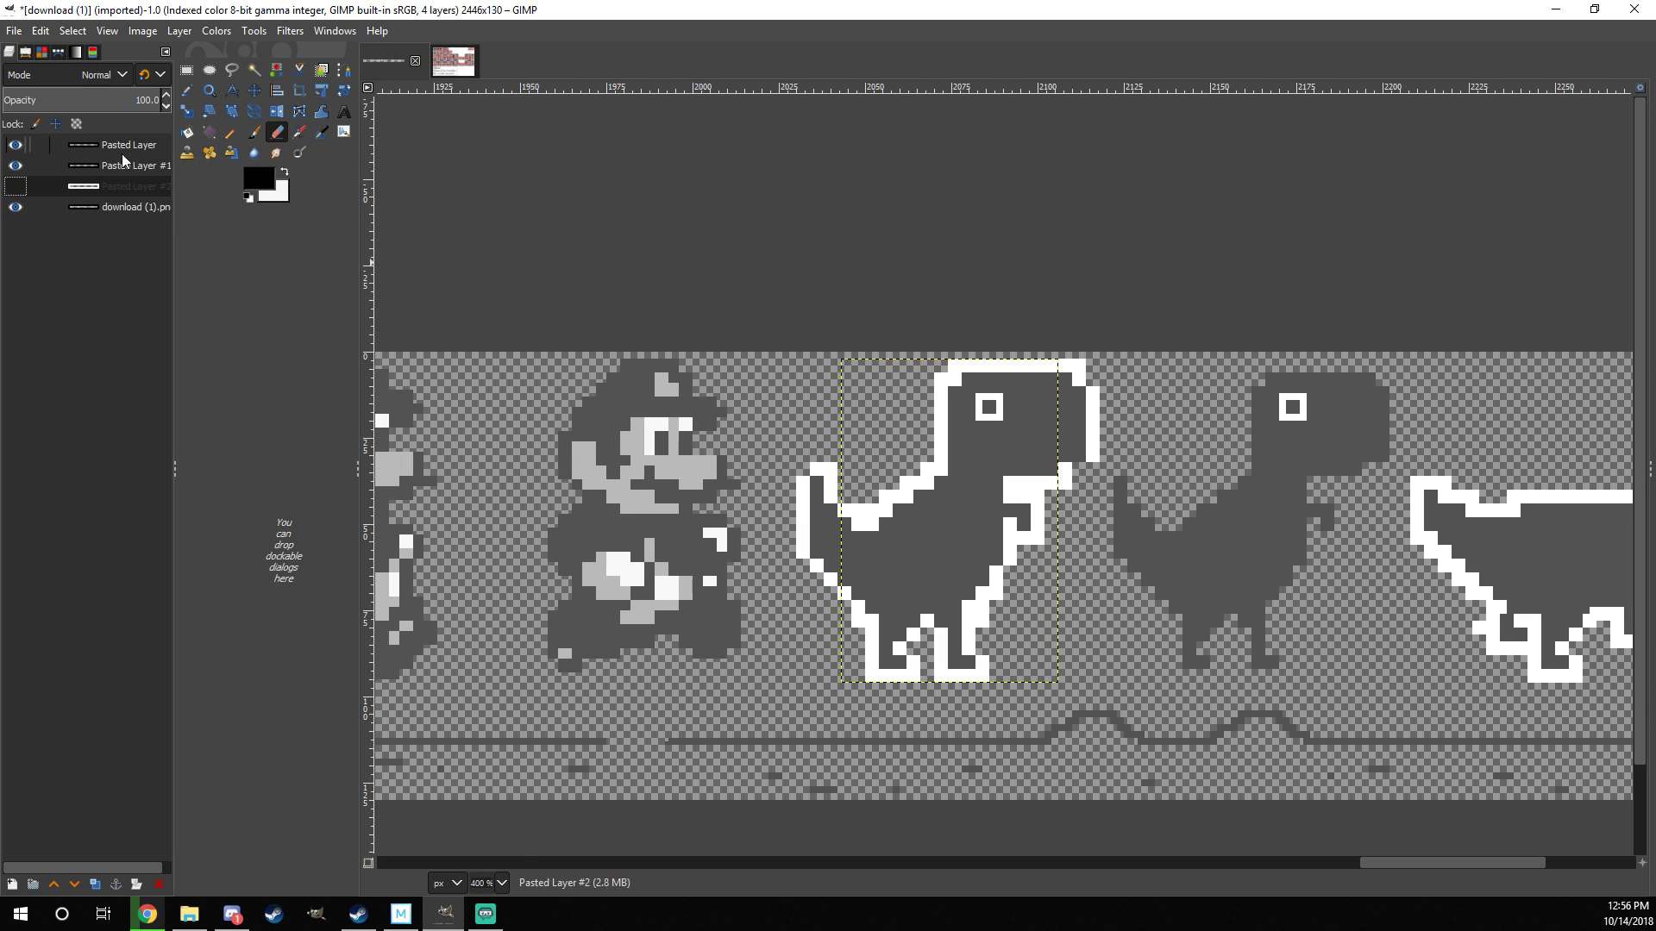
click(129, 207)
key(shift+e)
mouse_move(794, 555)
mouse_down()
mouse_move(897, 683)
mouse_move(1025, 543)
mouse_move(968, 437)
mouse_move(957, 526)
mouse_up()
ctrl+scroll(1023, 478, down, 2)
click(15, 165)
click(14, 188)
click(16, 166)
ctrl+scroll(841, 412, up, 2)
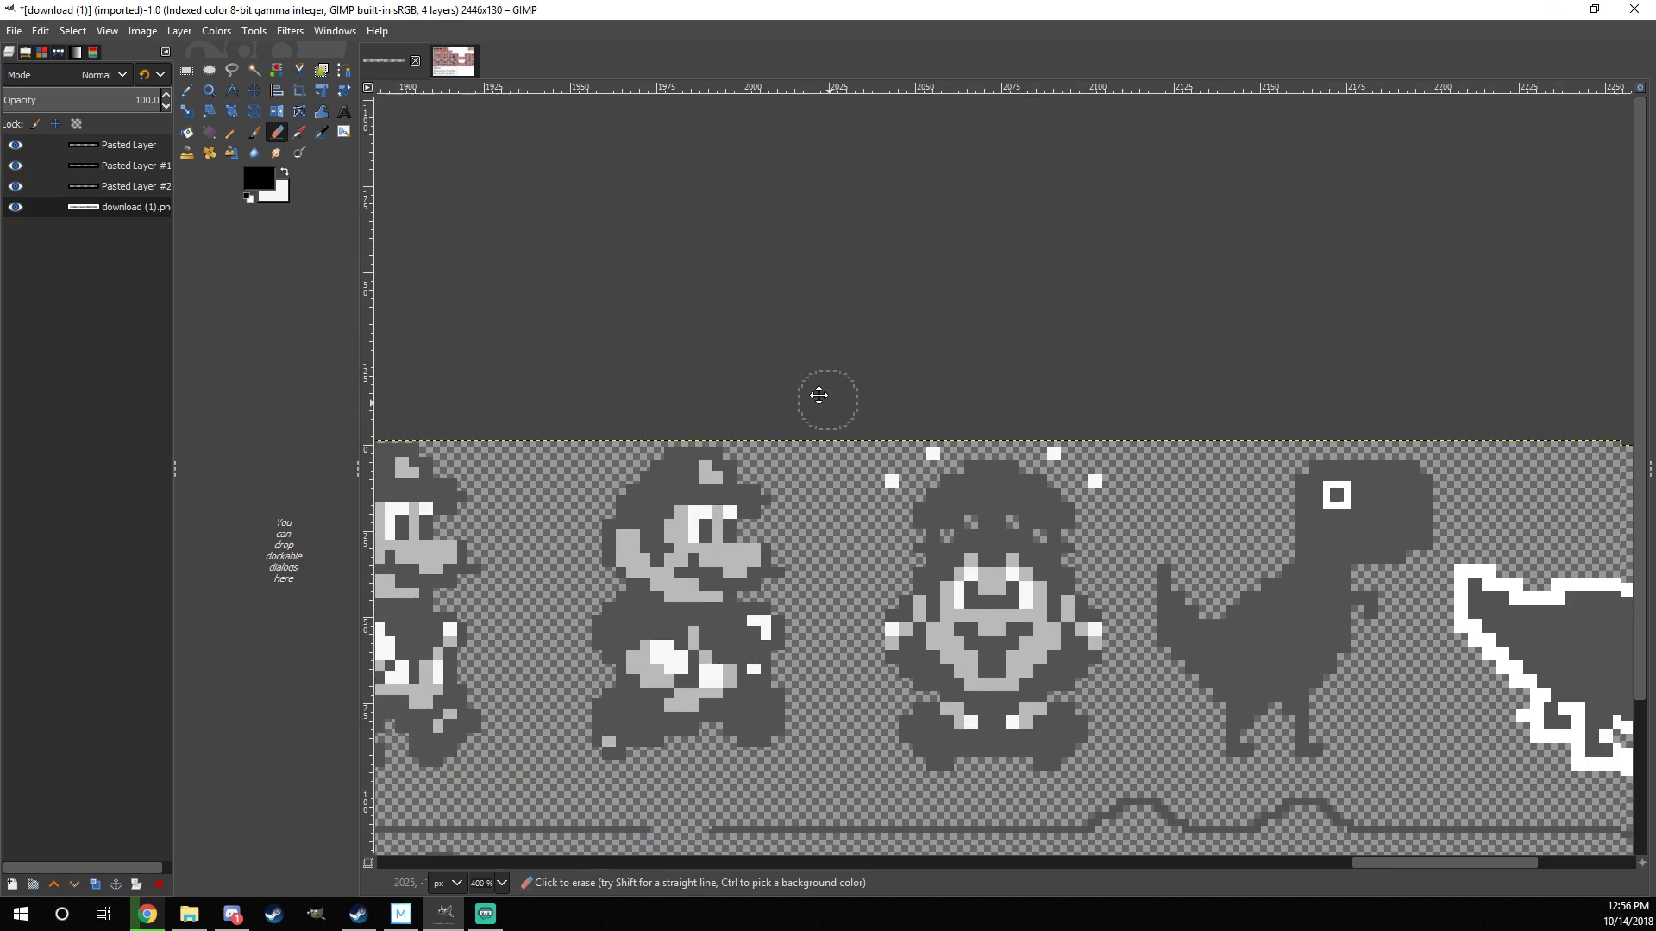
Step: Try to duplicate the front-facing Mario by copying a rectangle around it and pasting that as a new layer
drag(820, 396, 911, 737)
click(188, 70)
ctrl+scroll(660, 346, up, 1)
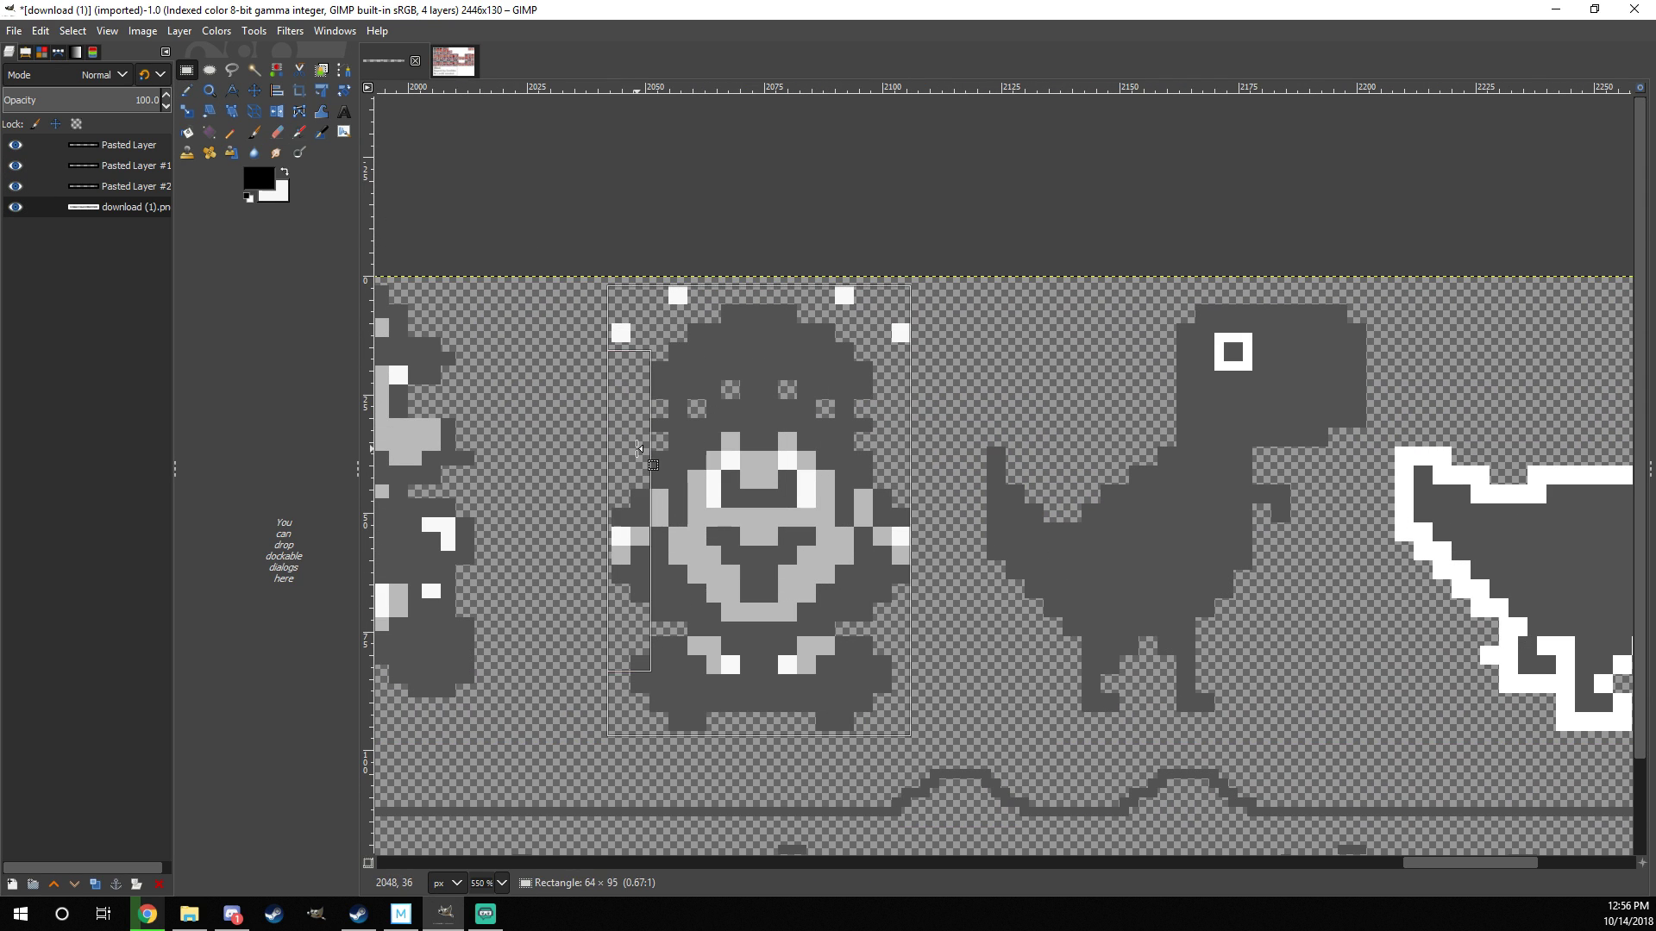
key(ctrl+c)
key(ctrl+v)
right_click(90, 202)
click(142, 323)
Step: Try to move the pasted copy toward the neighbouring dinosaur frames, and undo the move and the paste
ctrl+scroll(623, 399, down, 3)
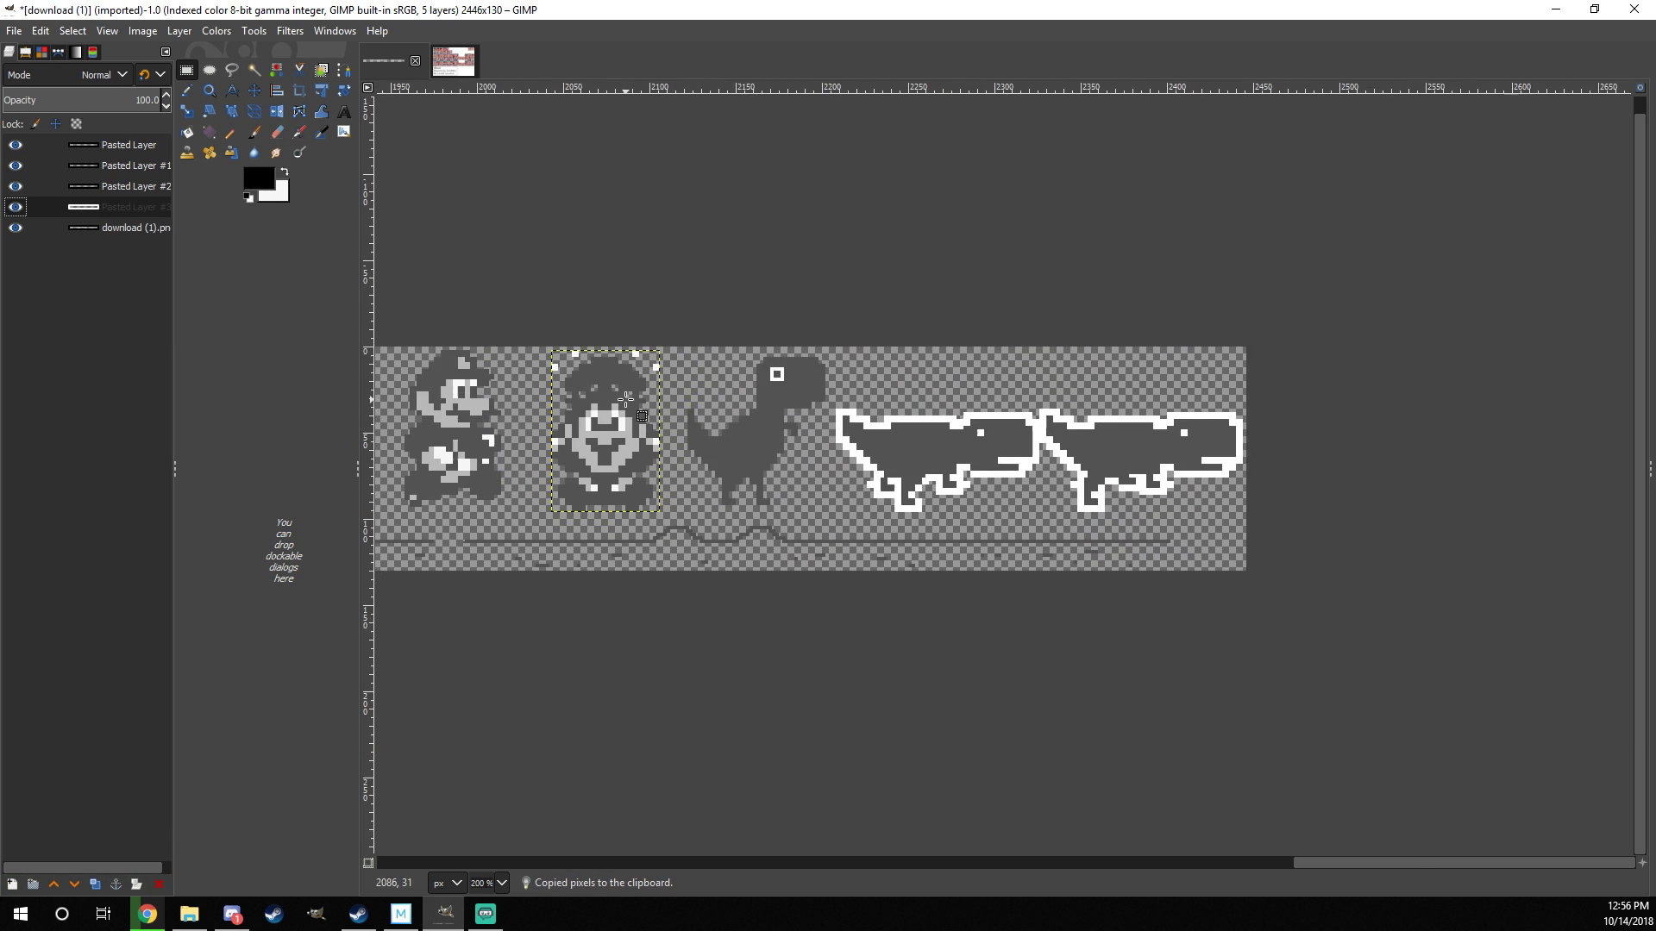
click(255, 90)
drag(624, 399, 949, 445)
key(ctrl+z)
key(ctrl+z)
key(ctrl+z)
click(73, 31)
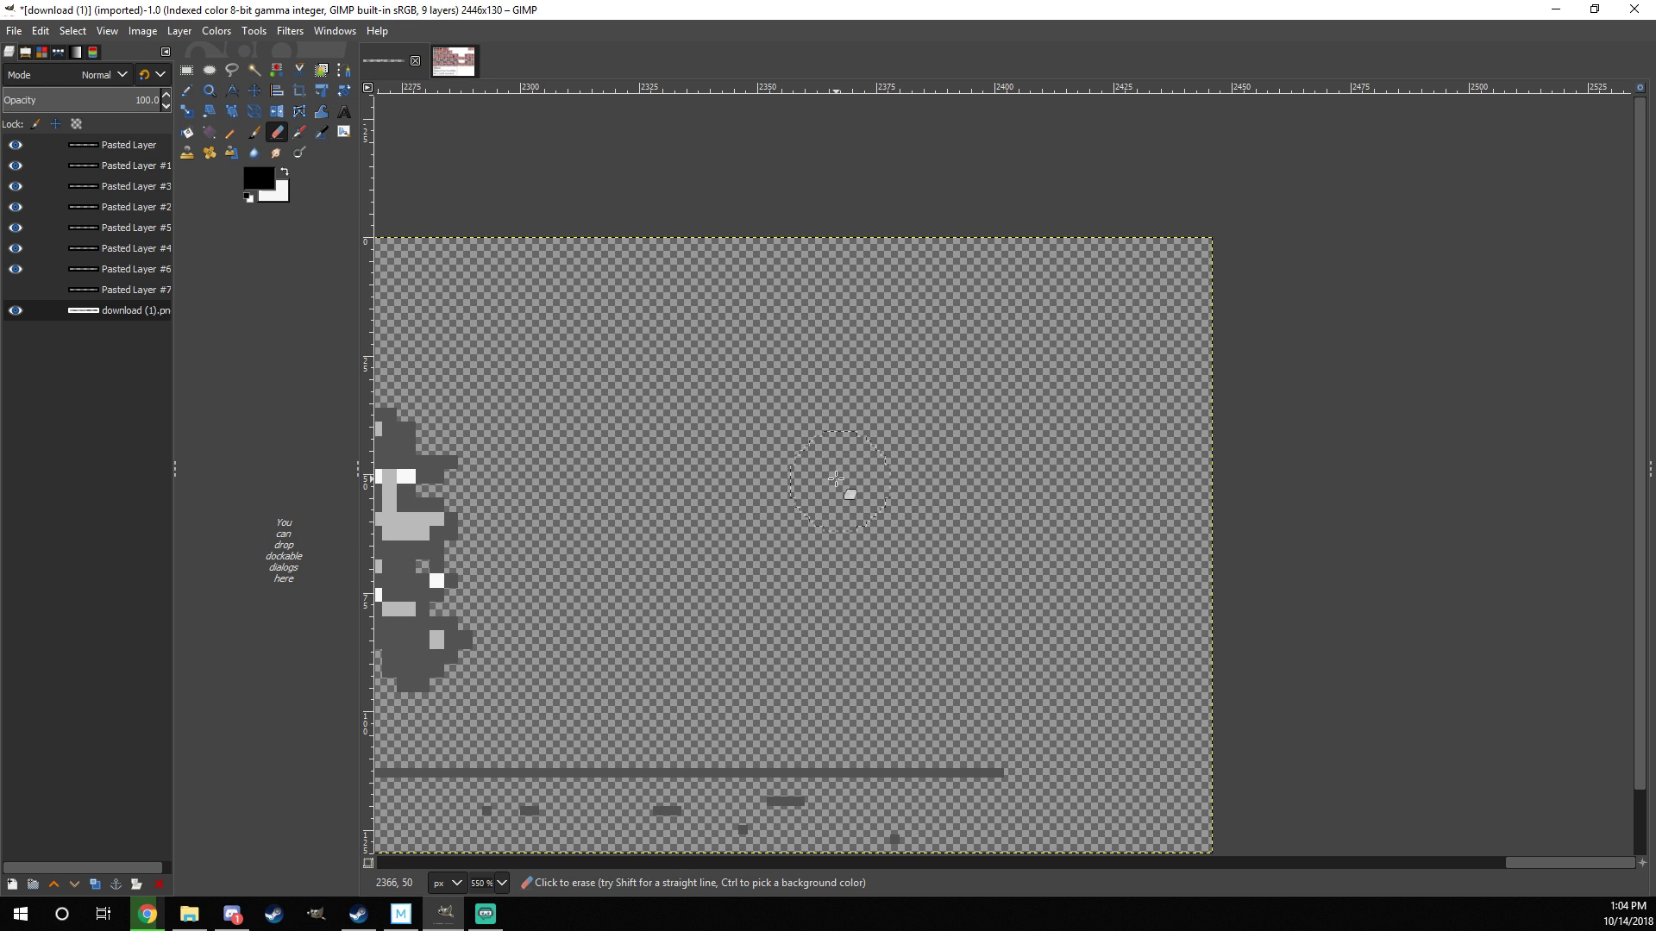
Step: Show Pasted Layer #7 and look over the row of Mario sprites that replaced the dinosaurs
click(15, 290)
ctrl+scroll(750, 457, down, 3)
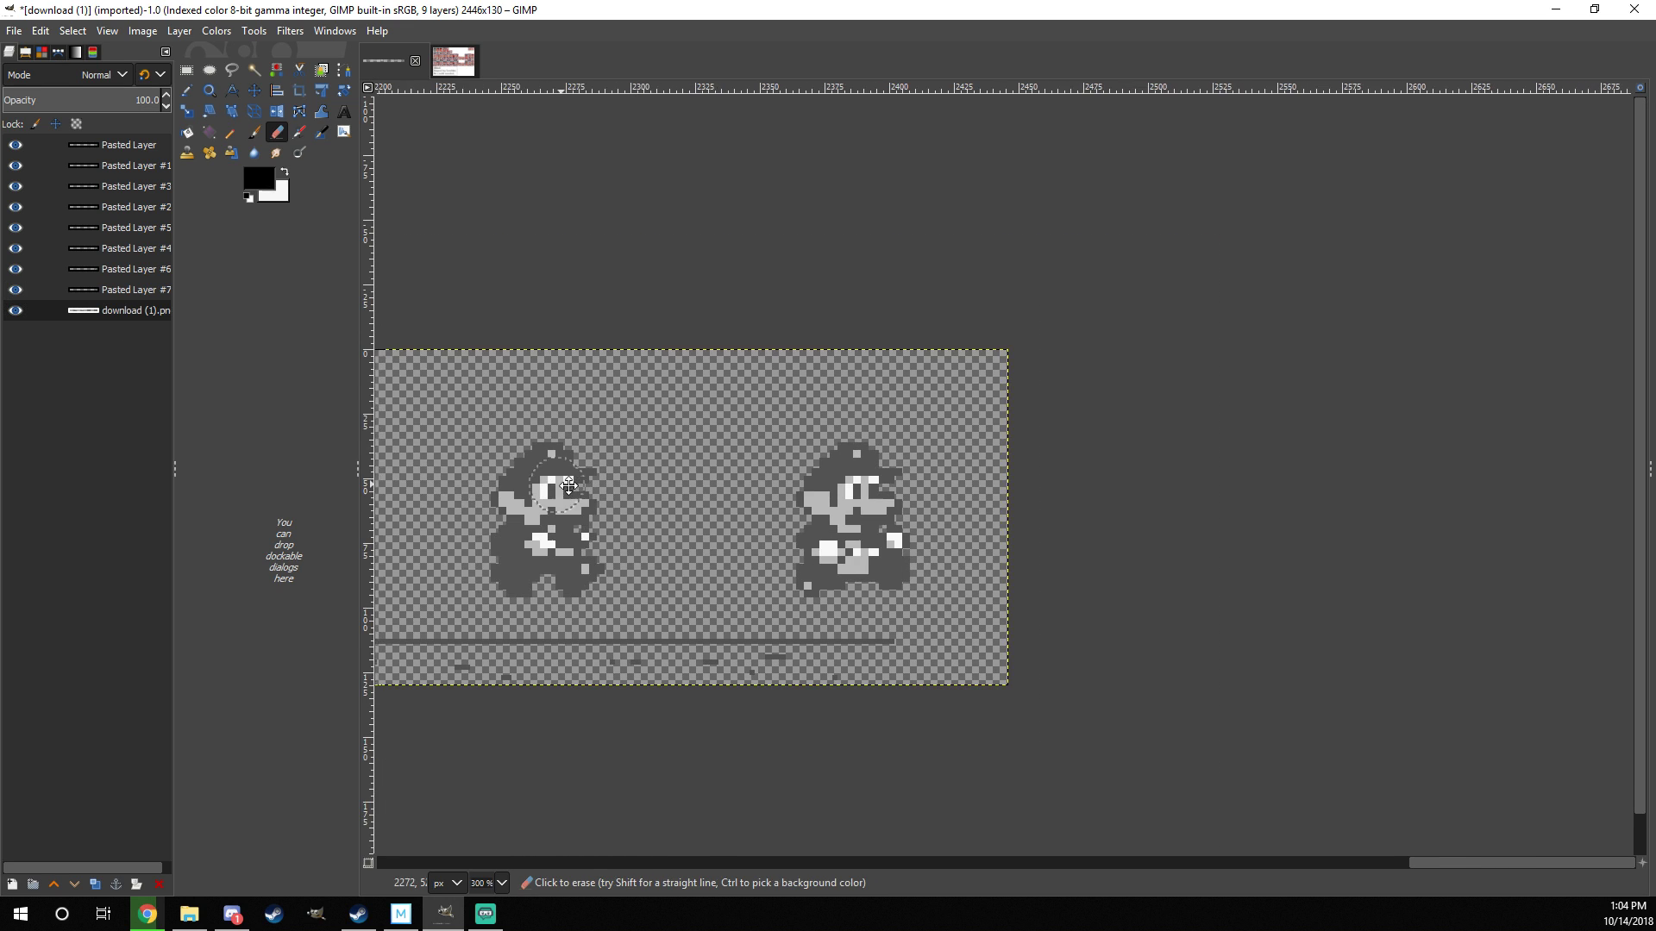
scroll(750, 457, left, 10)
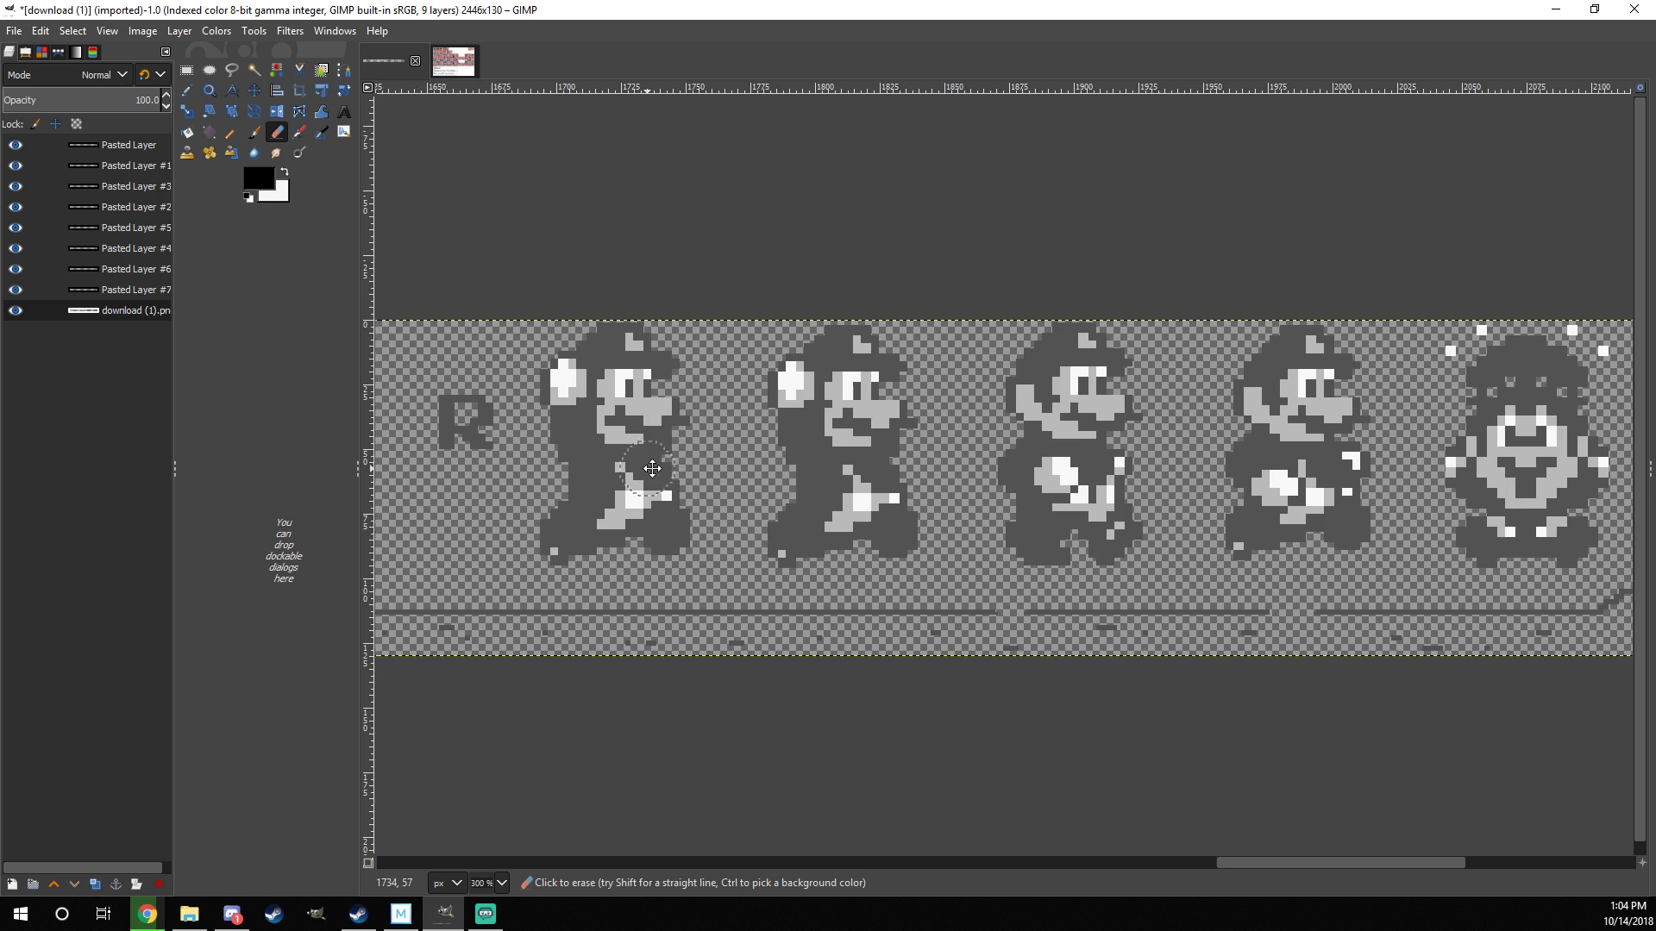
ctrl+scroll(515, 483, down, 2)
scroll(516, 483, left, 3)
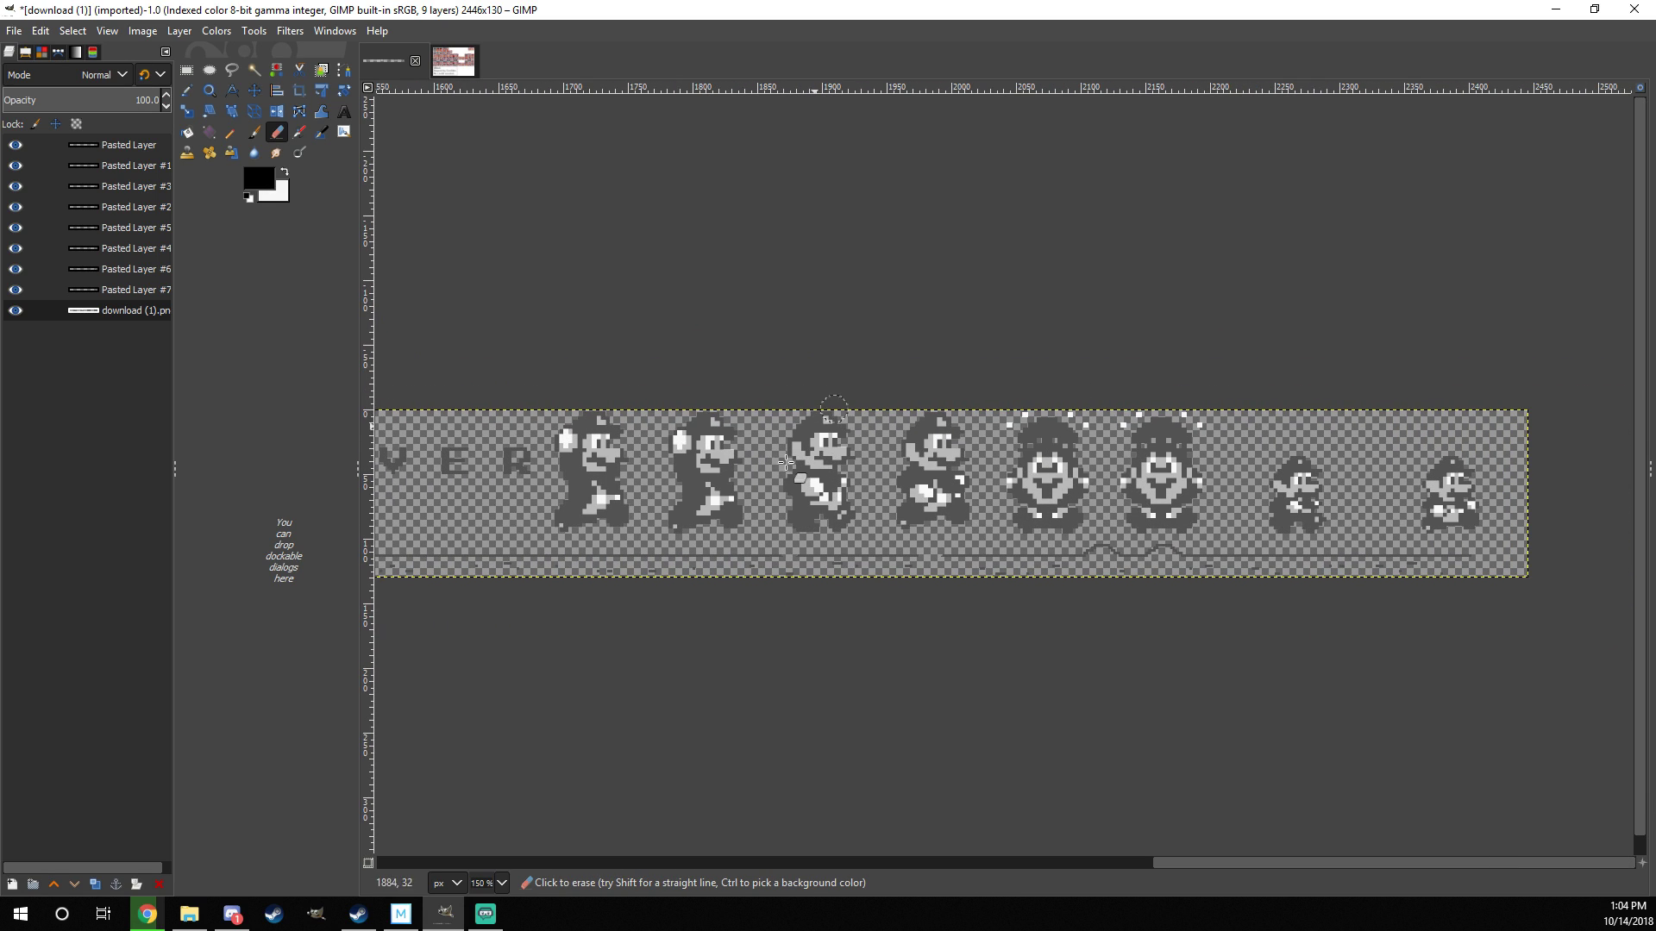
ctrl+scroll(992, 486, up, 2)
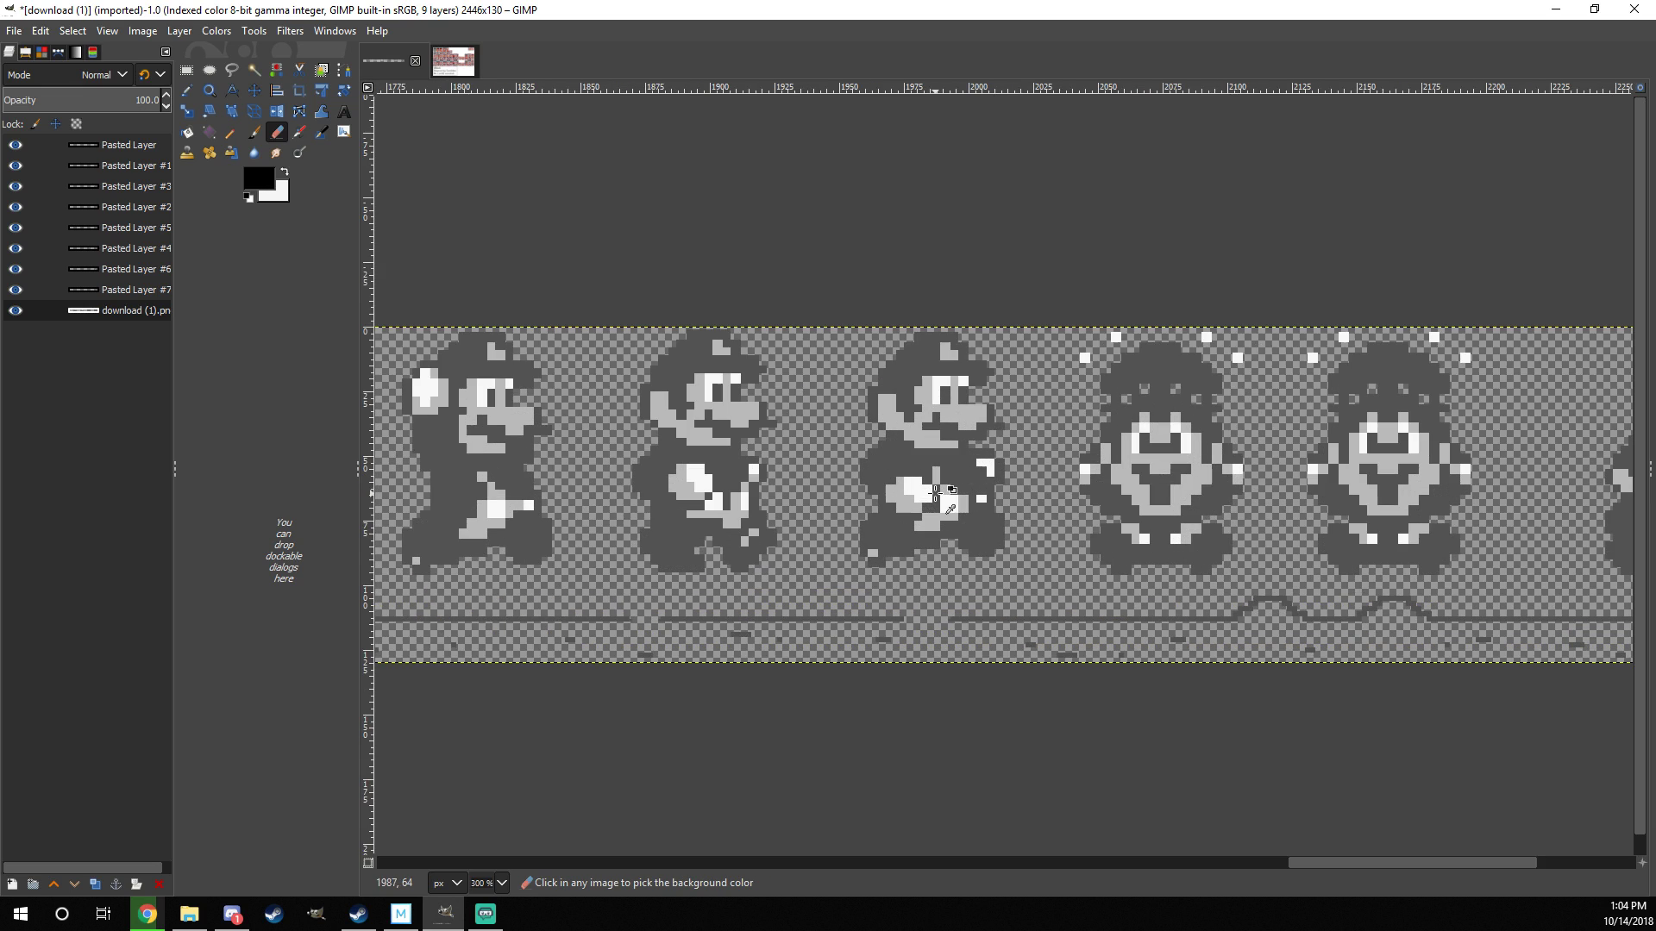
scroll(1030, 462, left, 2)
Step: Compare the poses on the Mario source sheet with the Mario frames placed on the dinosaur sheet
click(455, 61)
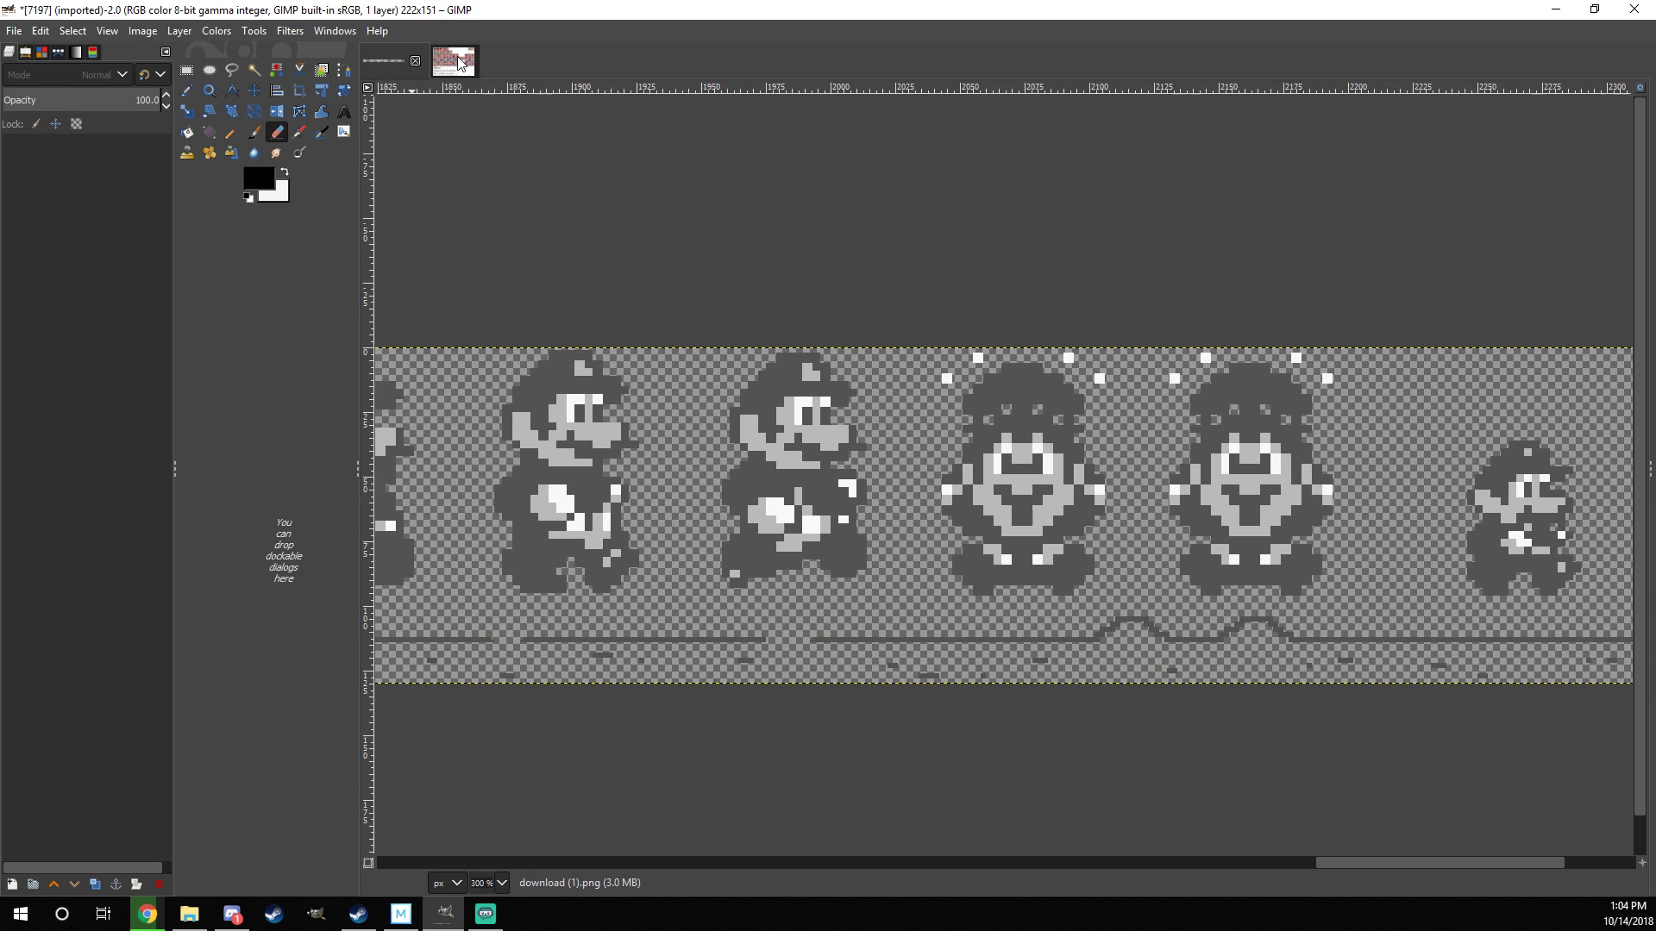
ctrl+scroll(994, 477, down, 1)
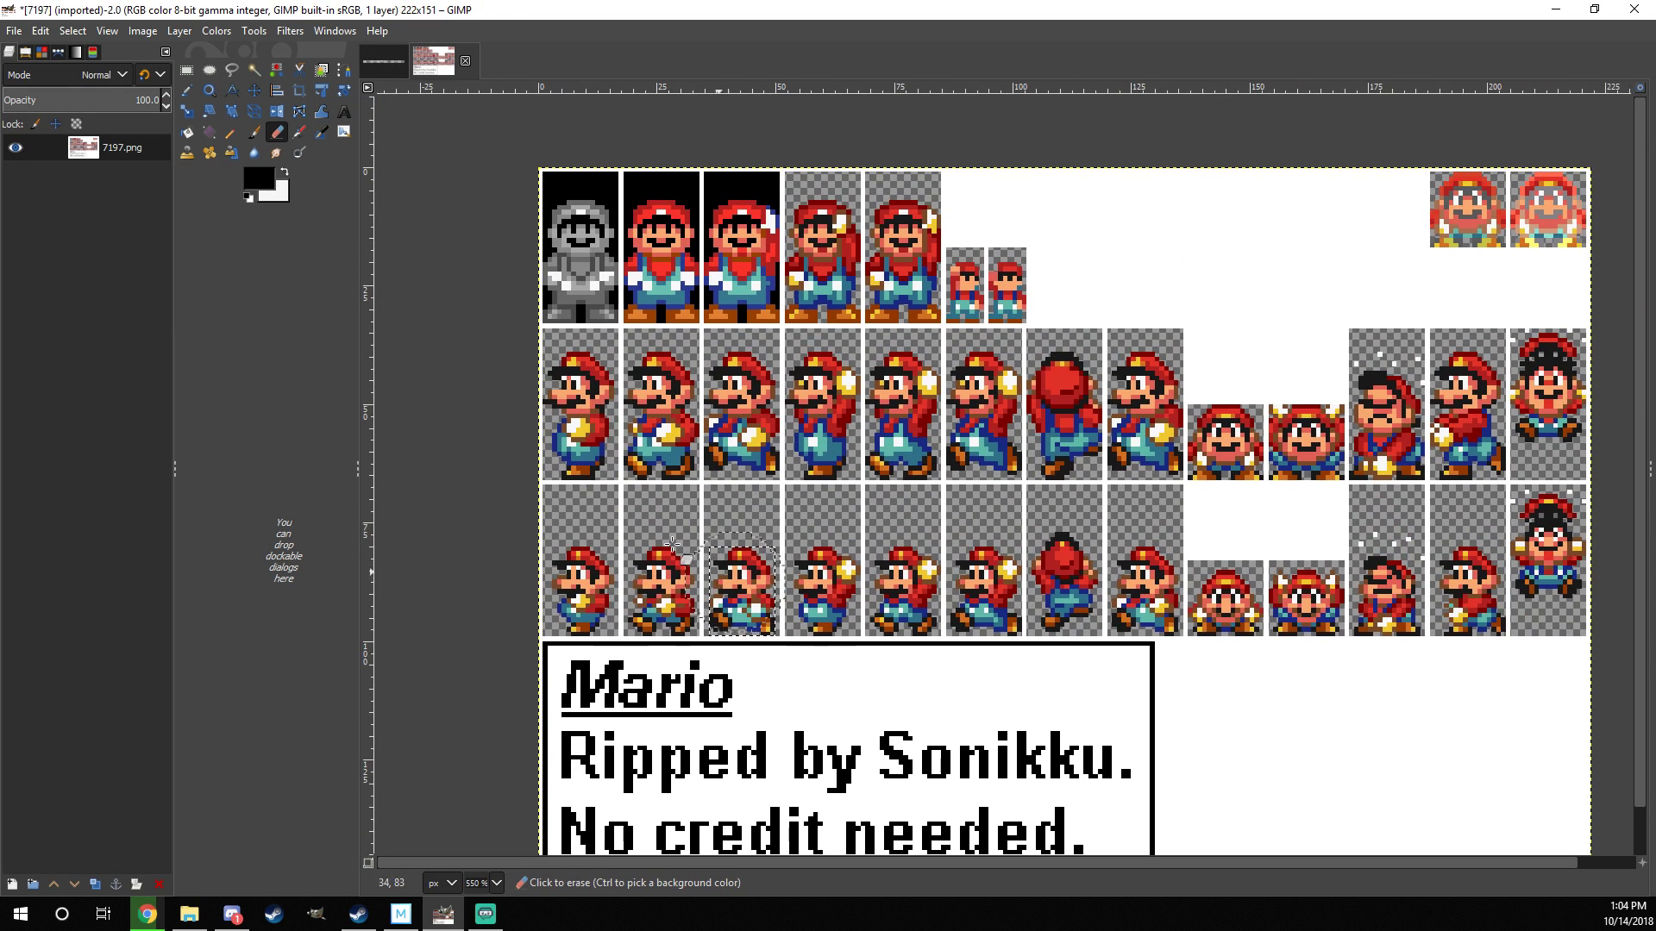
click(384, 60)
drag(1174, 457, 1214, 445)
ctrl+scroll(1214, 444, down, 2)
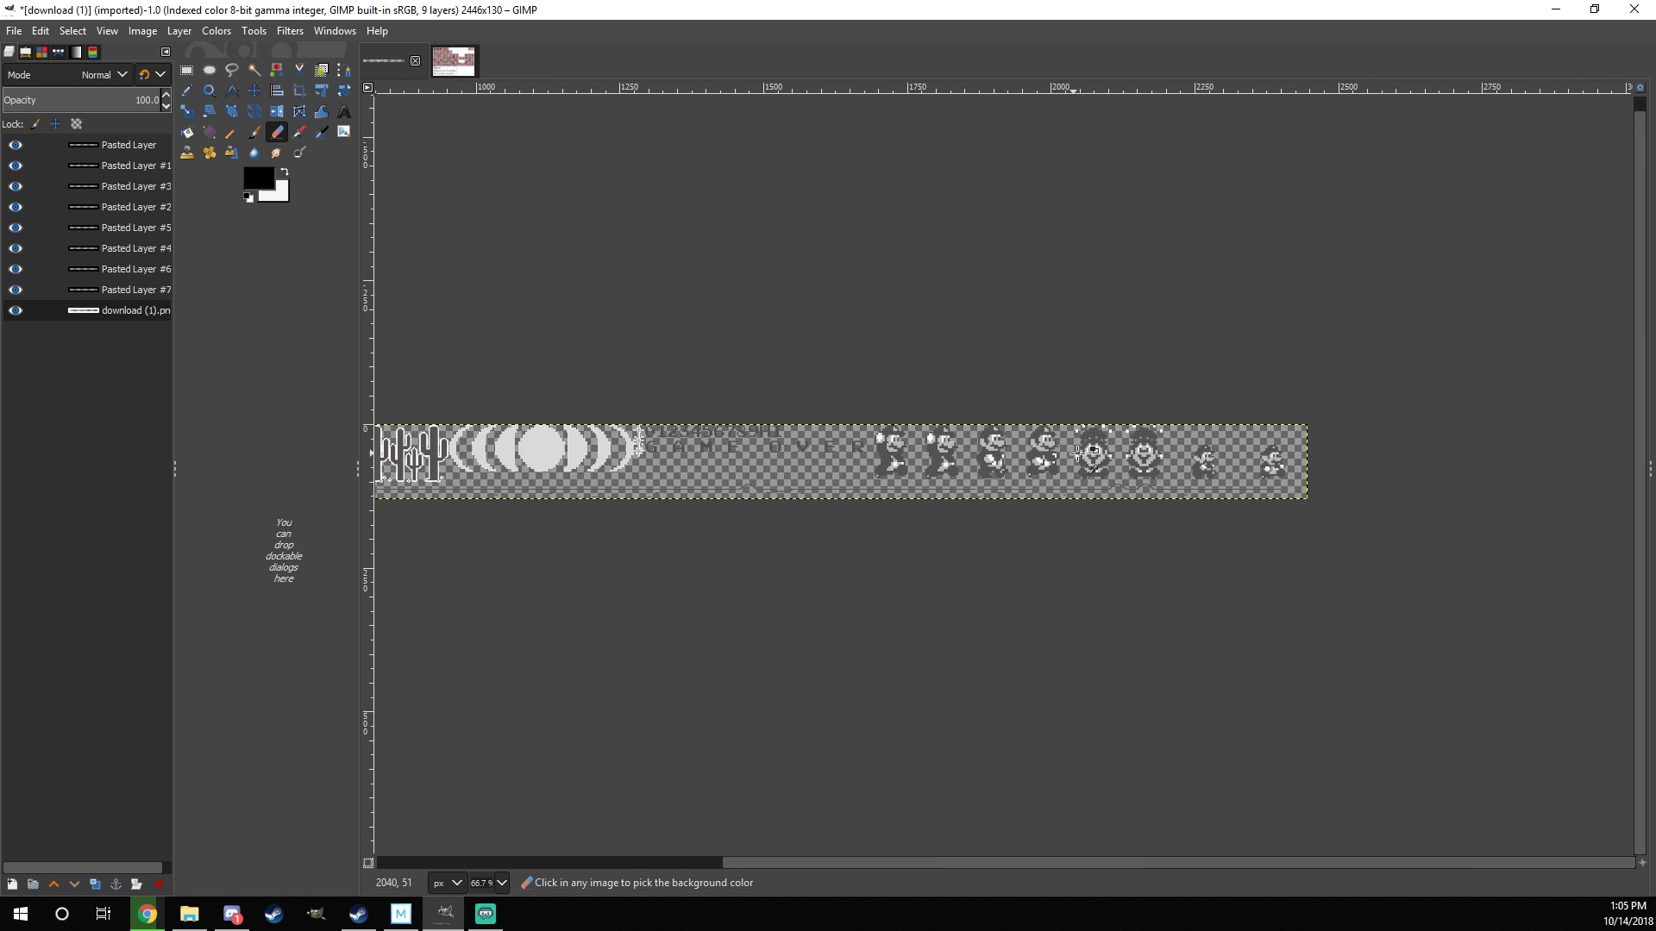
ctrl+scroll(1089, 457, up, 3)
drag(1089, 457, 1108, 469)
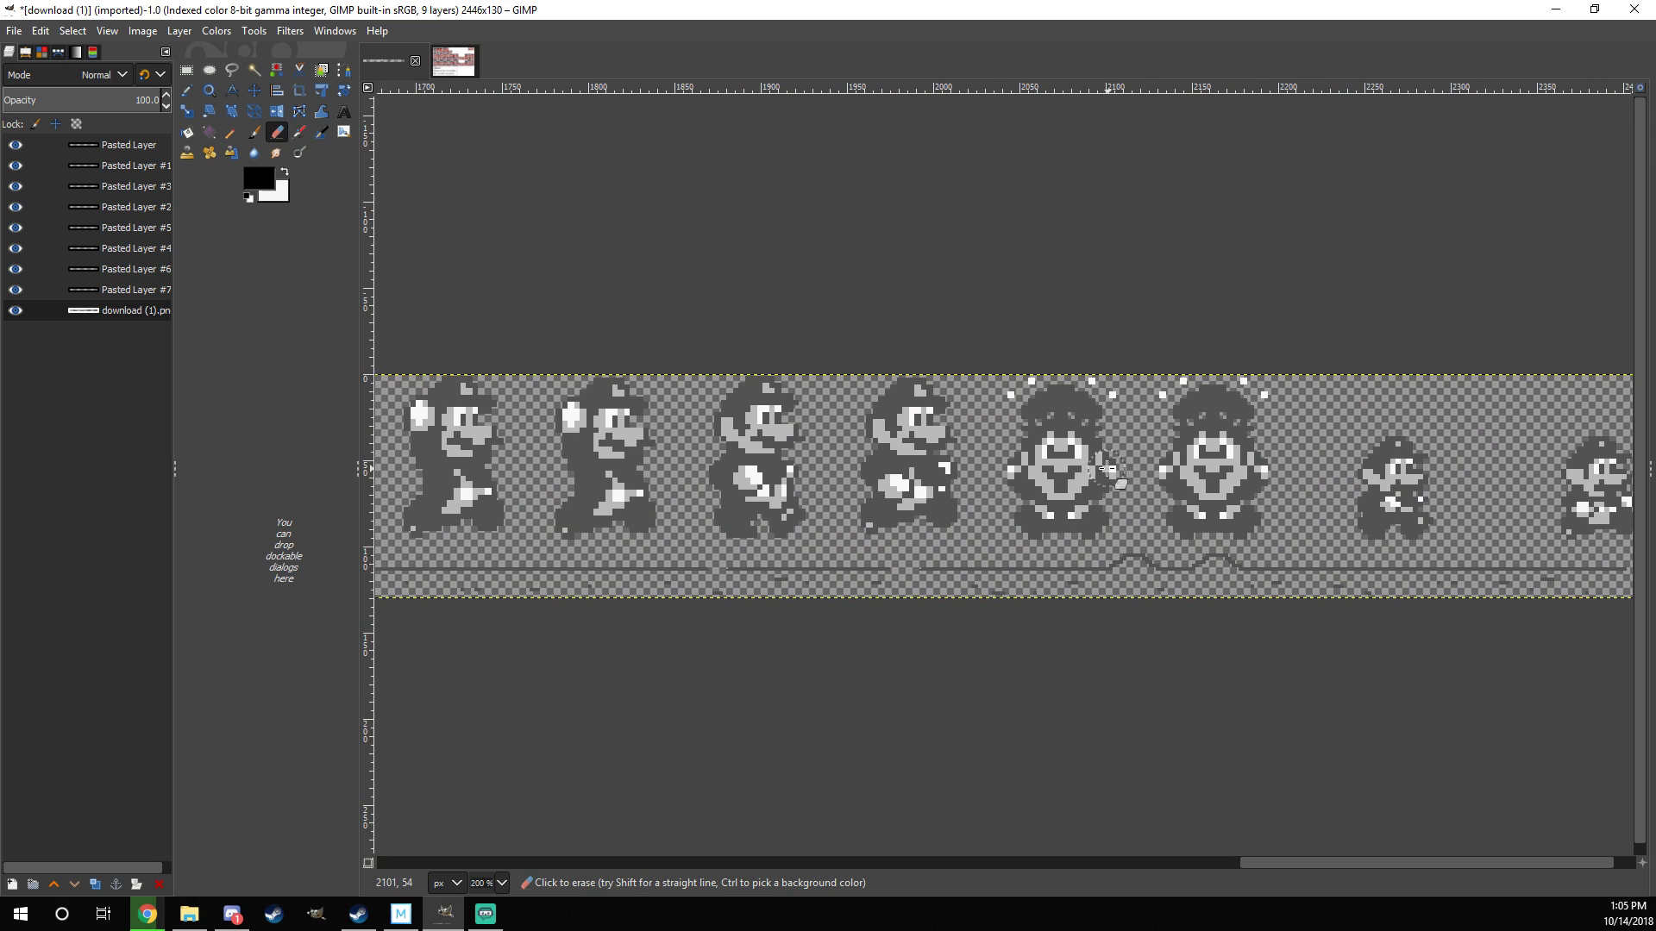
ctrl+scroll(979, 449, down, 1)
mouse_move(979, 448)
mouse_down()
mouse_move(819, 451)
mouse_move(1147, 450)
mouse_move(979, 454)
mouse_up()
ctrl+scroll(1147, 450, down, 1)
scroll(977, 453, up, 1)
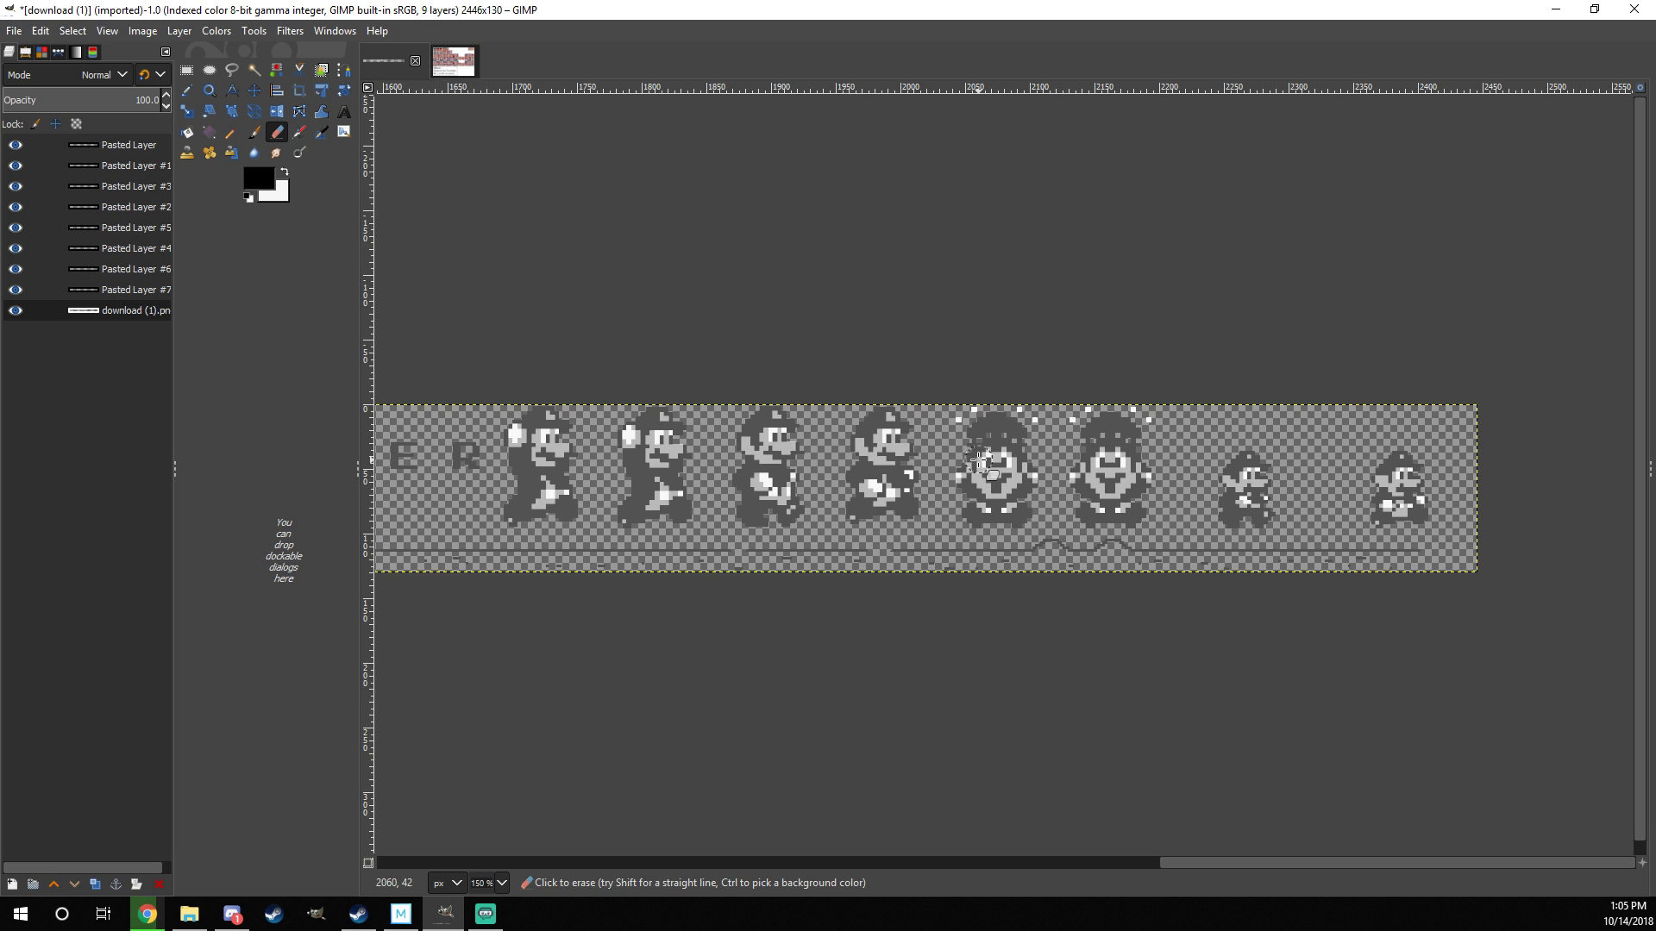
Step: Examine the whole sprite sheet and its unchanged bird, cactus and moon sprites
ctrl+scroll(973, 462, down, 3)
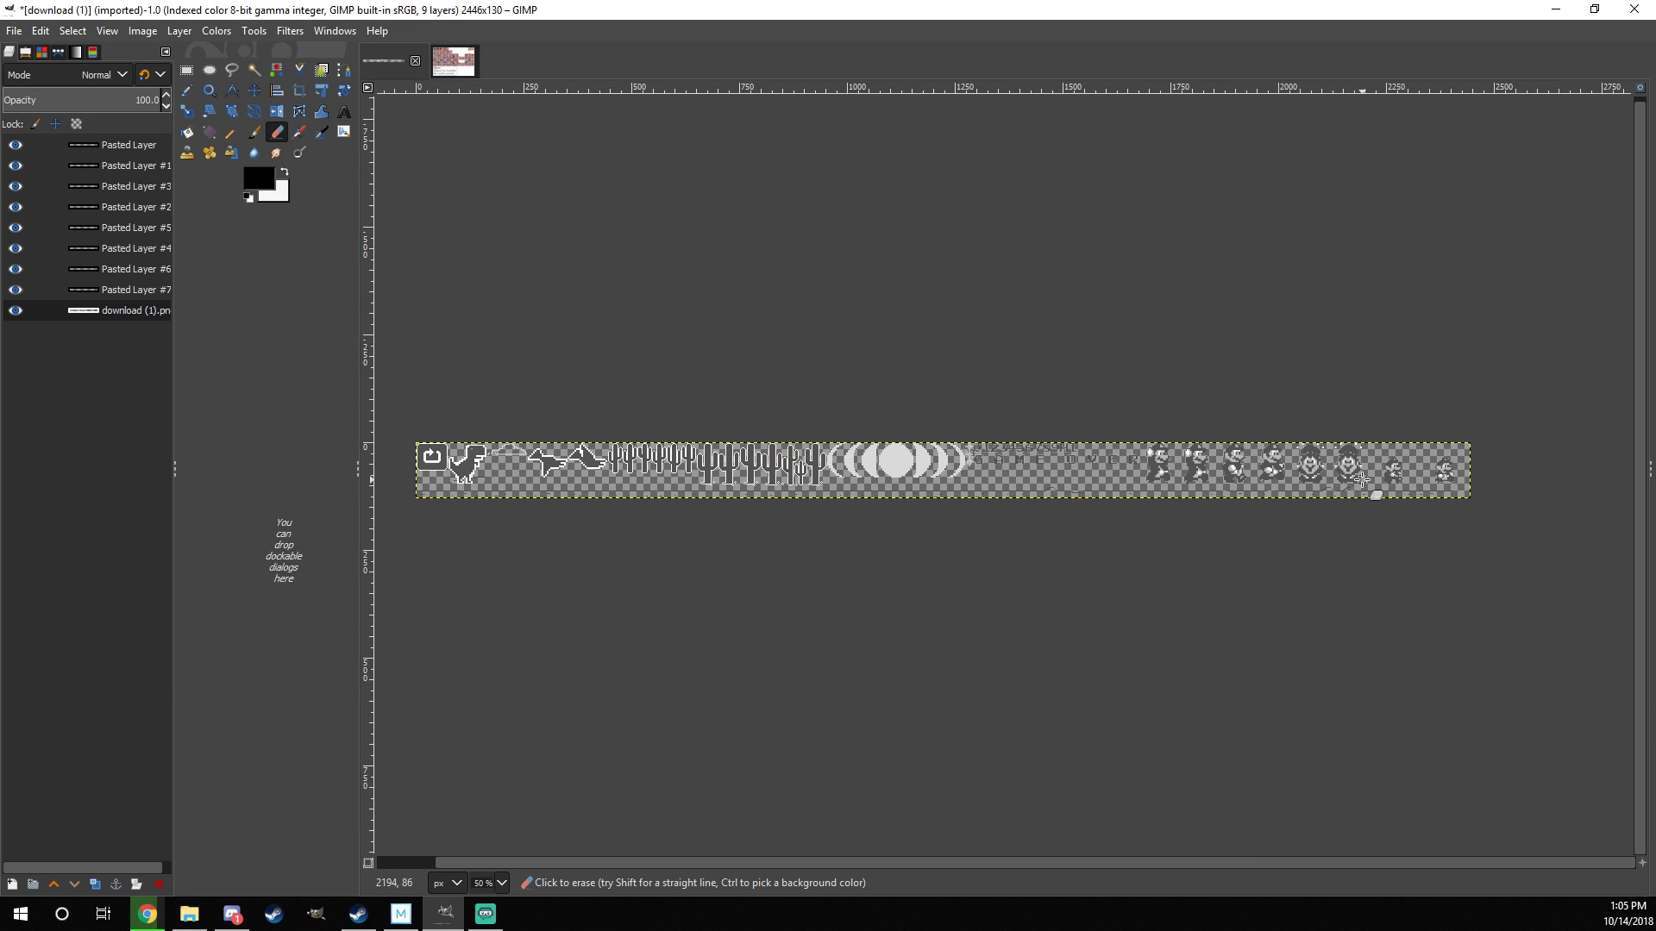
scroll(898, 497, up, 2)
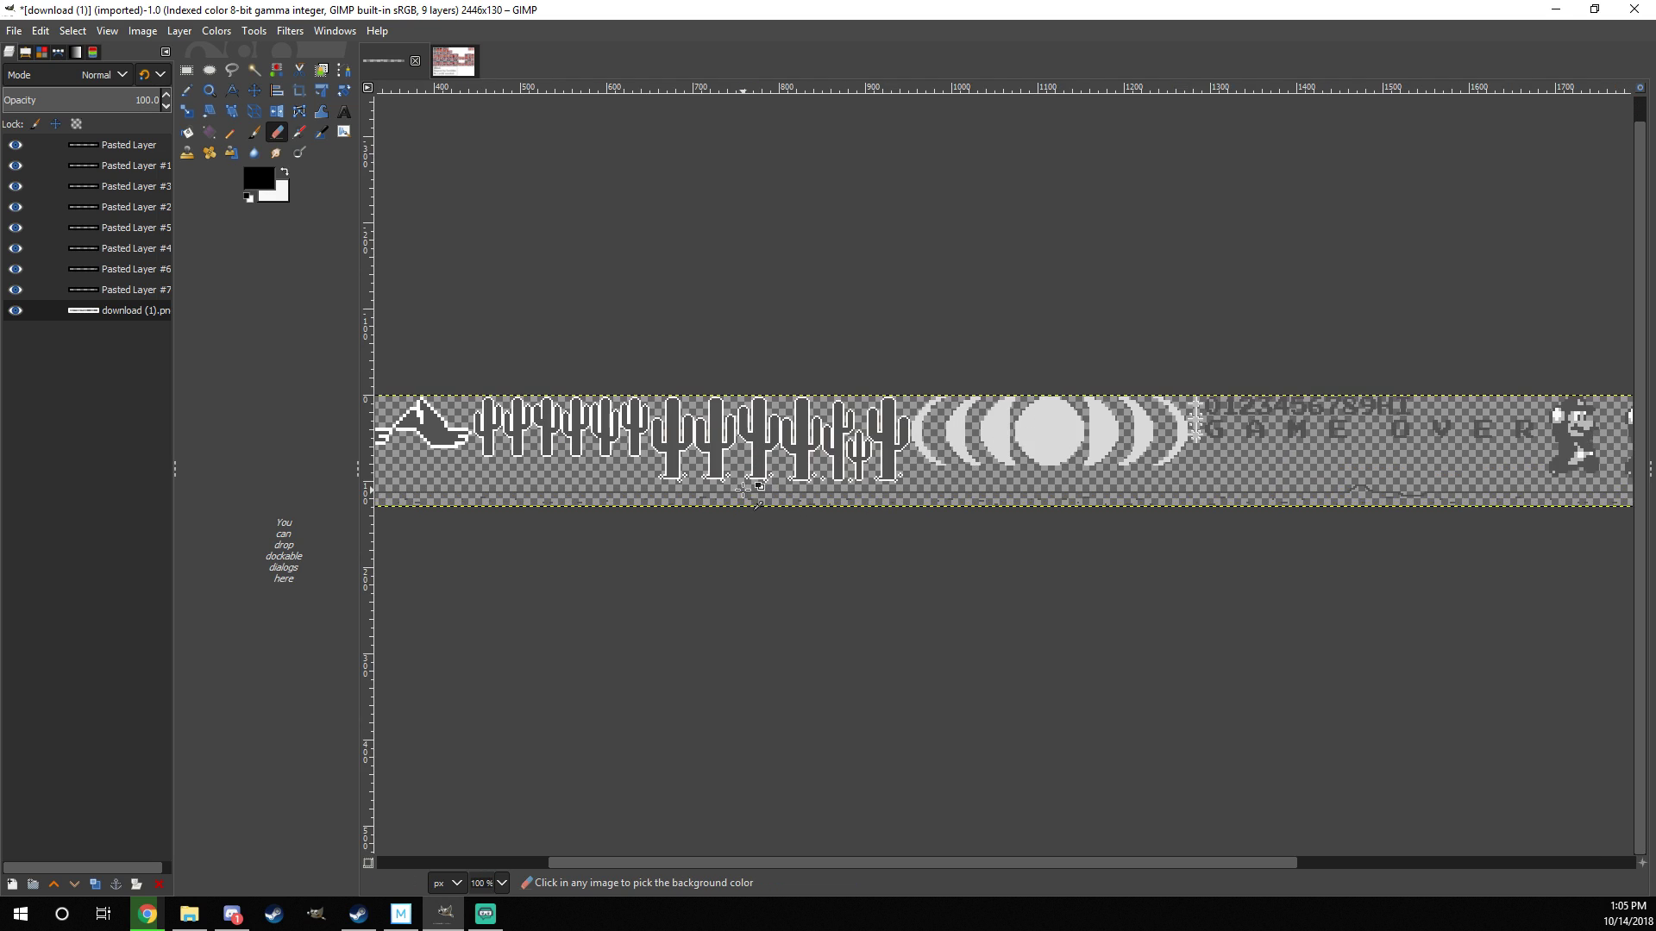
drag(898, 497, 854, 518)
drag(935, 463, 1111, 470)
scroll(1114, 468, up, 1)
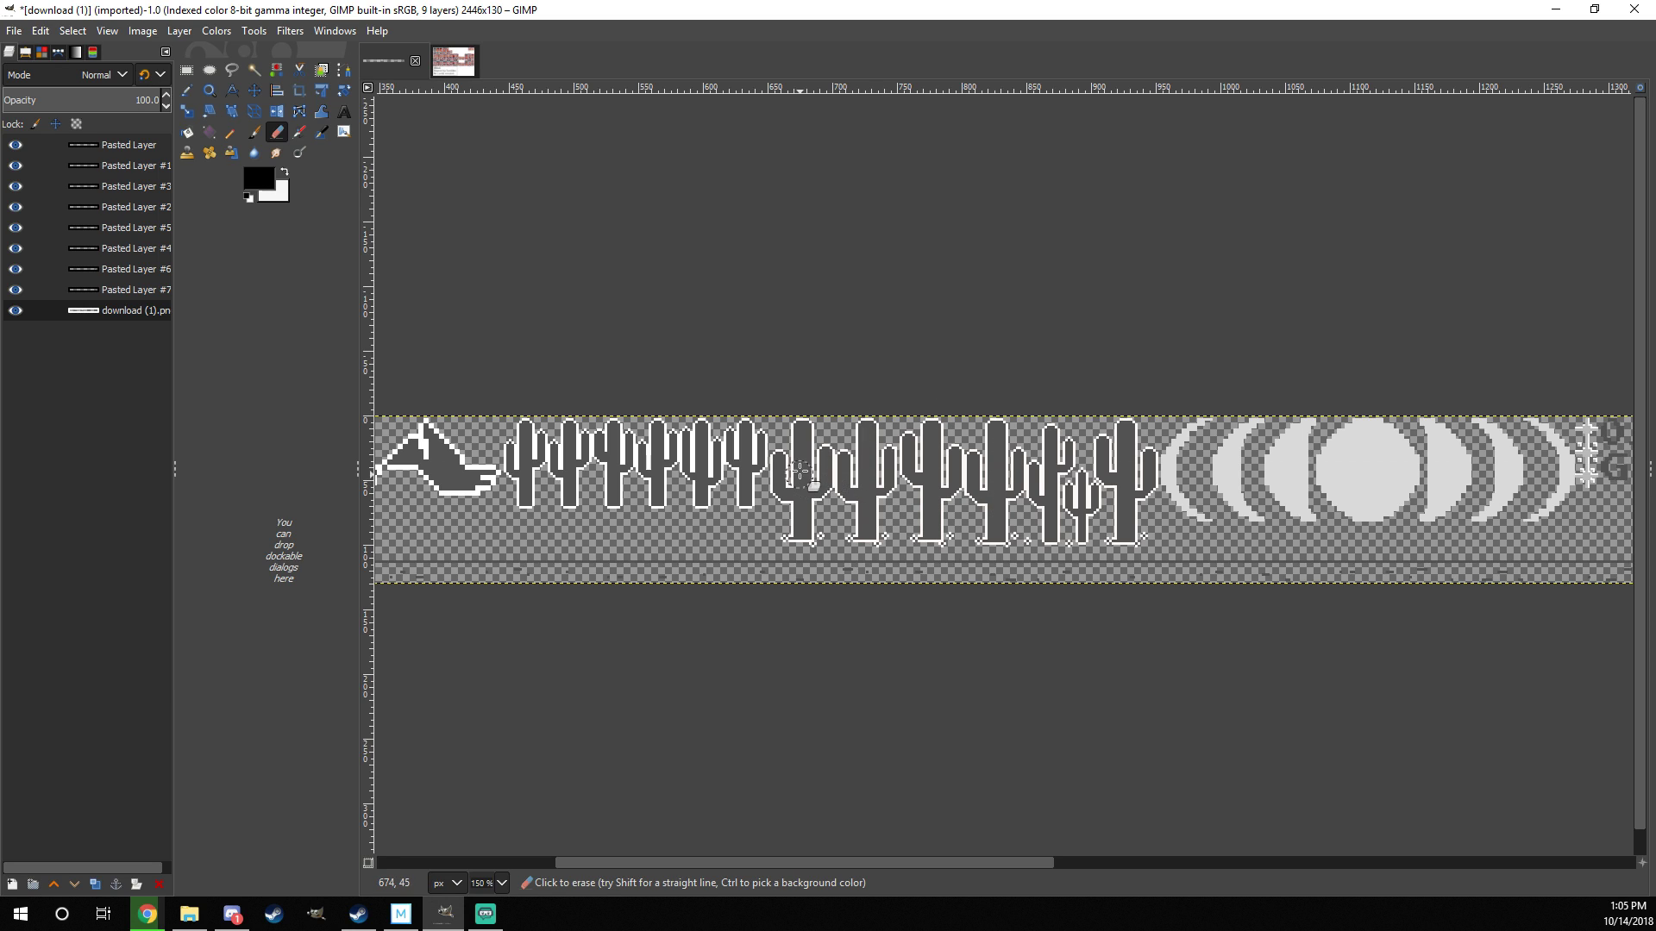
Step: Overwrite download (1).png with the edited Mario sprite sheet
scroll(798, 483, left, 5)
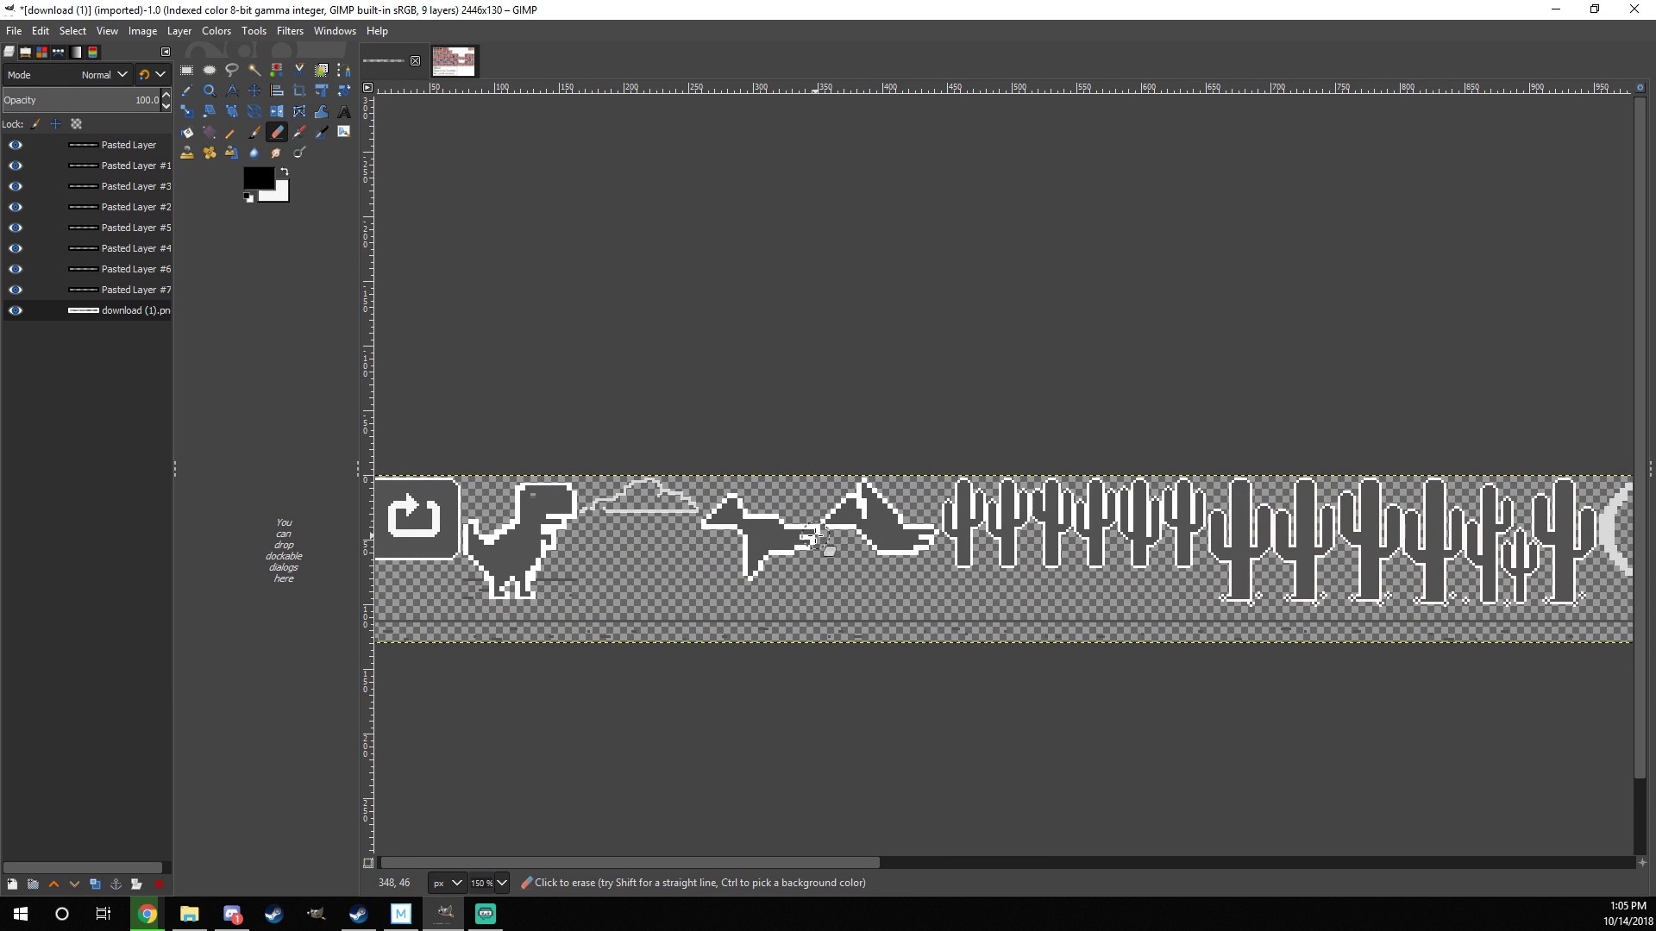
scroll(802, 531, down, 2)
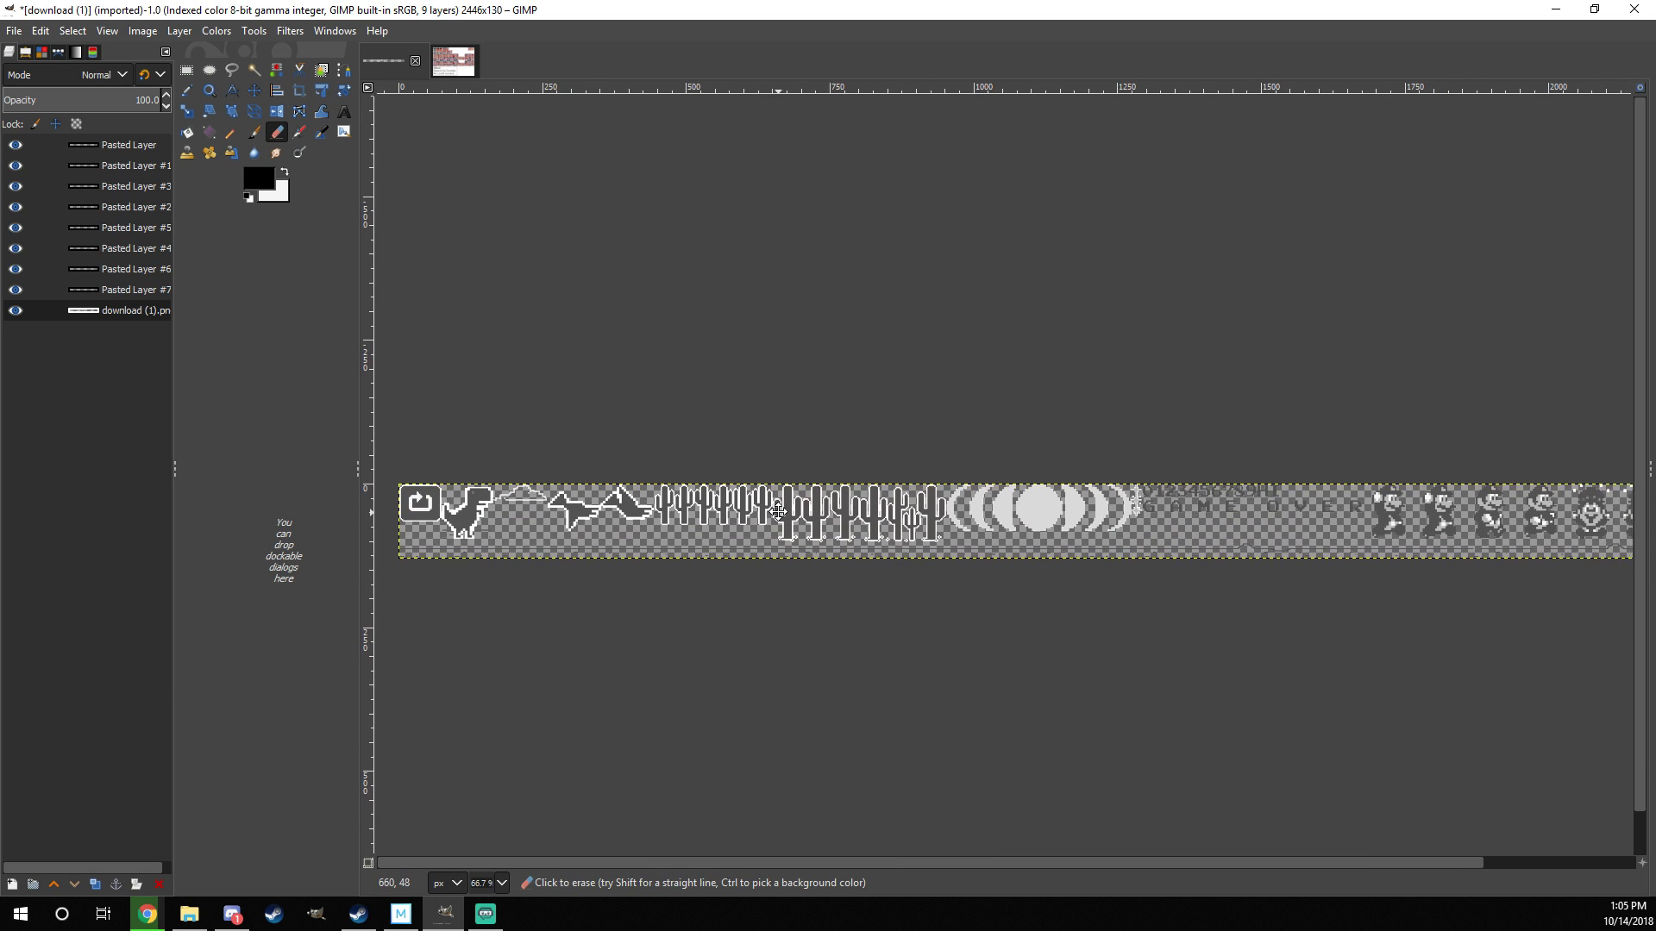
scroll(778, 511, down, 1)
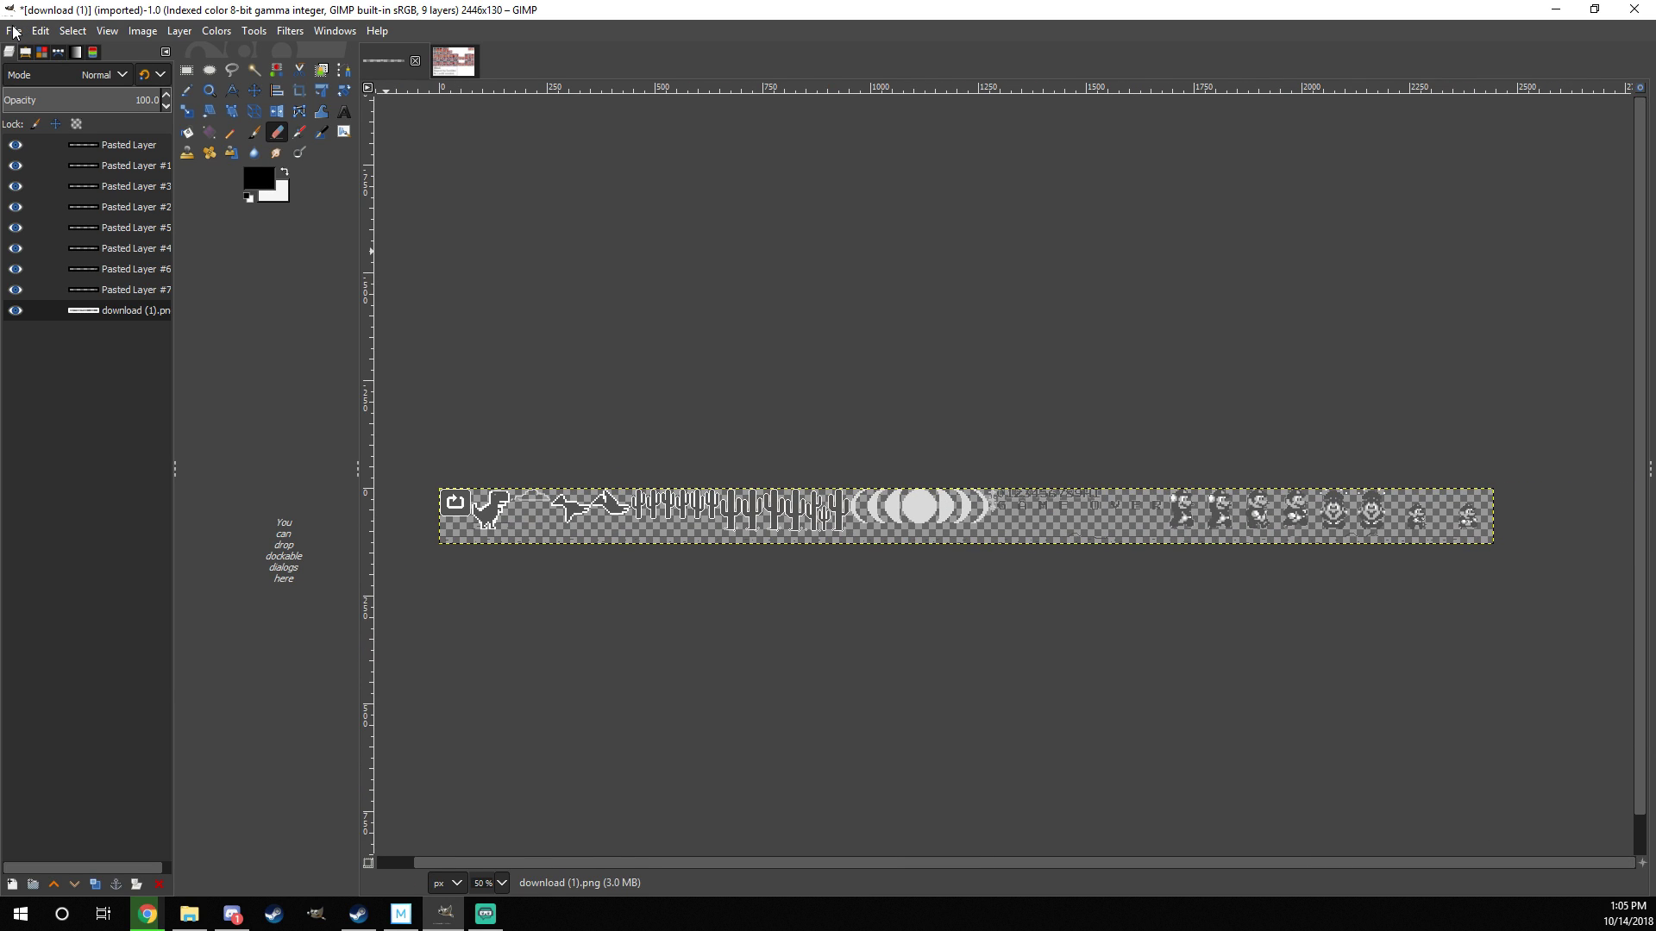
click(15, 31)
click(15, 31)
click(15, 31)
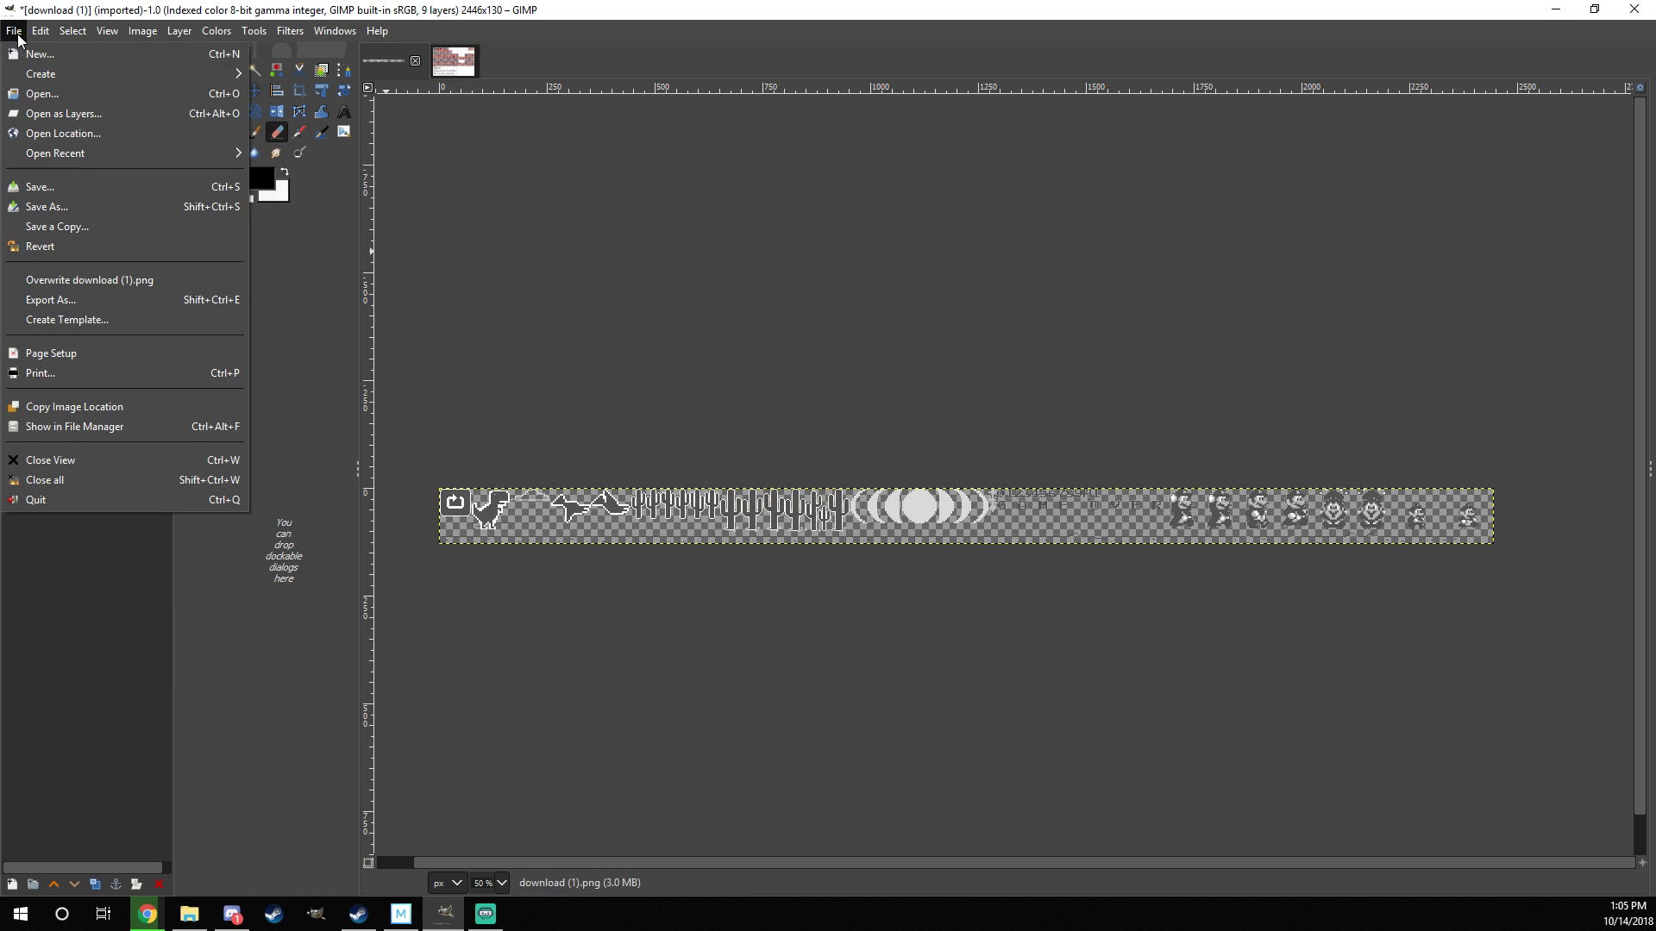
click(111, 280)
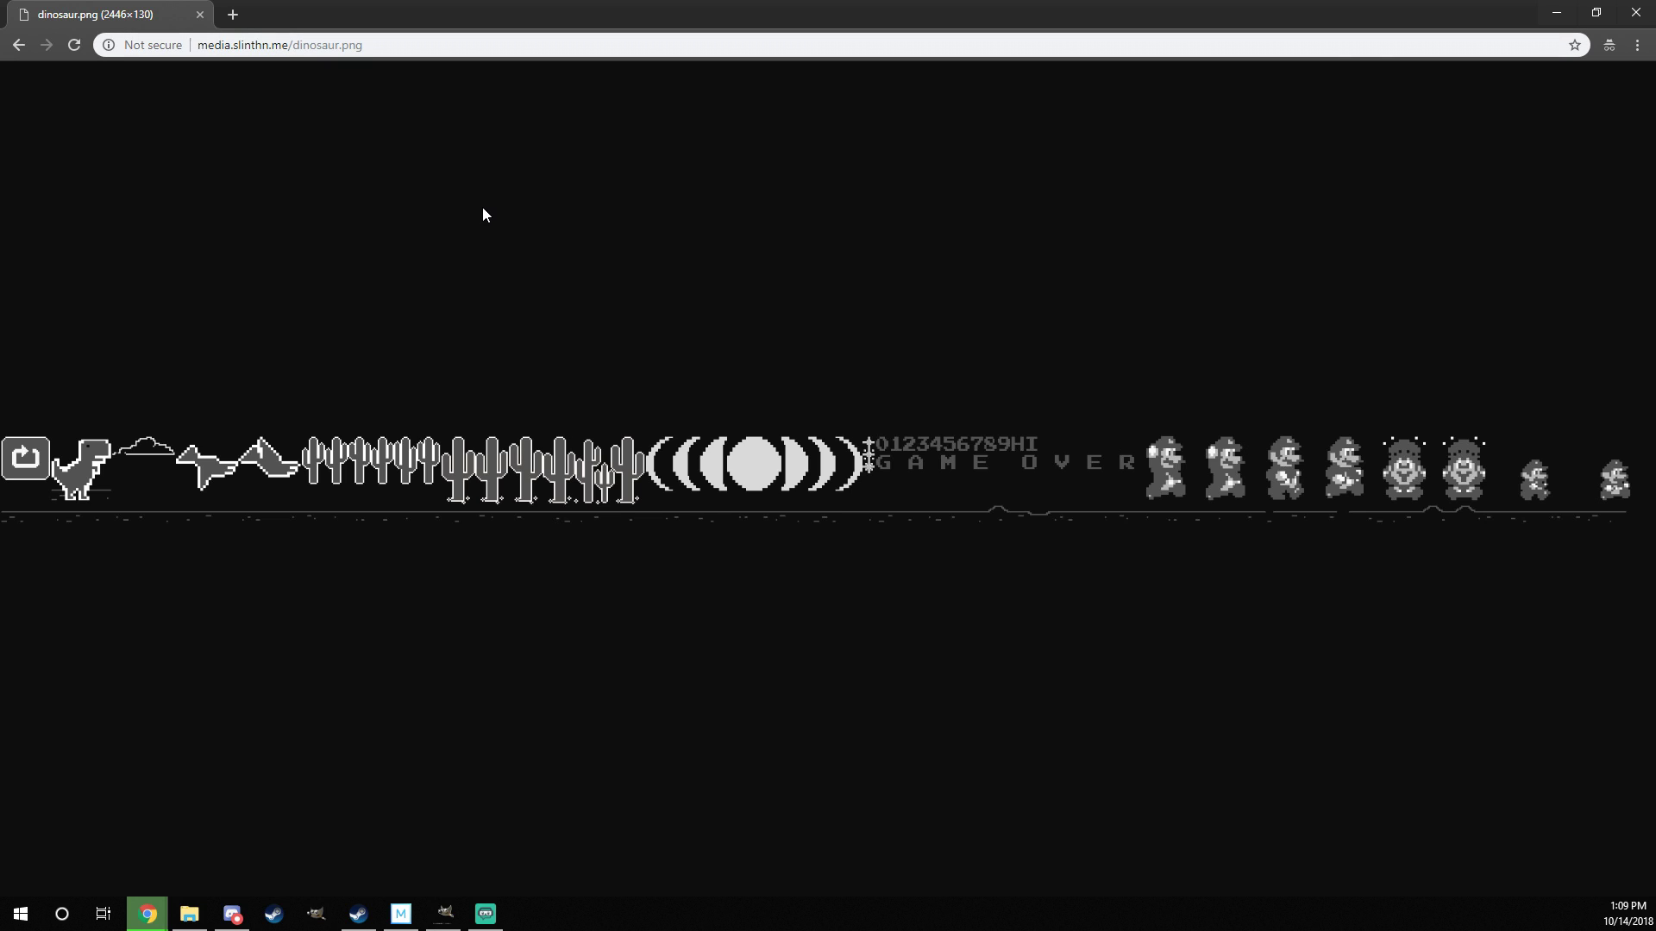
Step: Switch to Chrome and select the full web address of the hosted dinosaur.png sprite sheet
drag(394, 49, 129, 42)
click(445, 44)
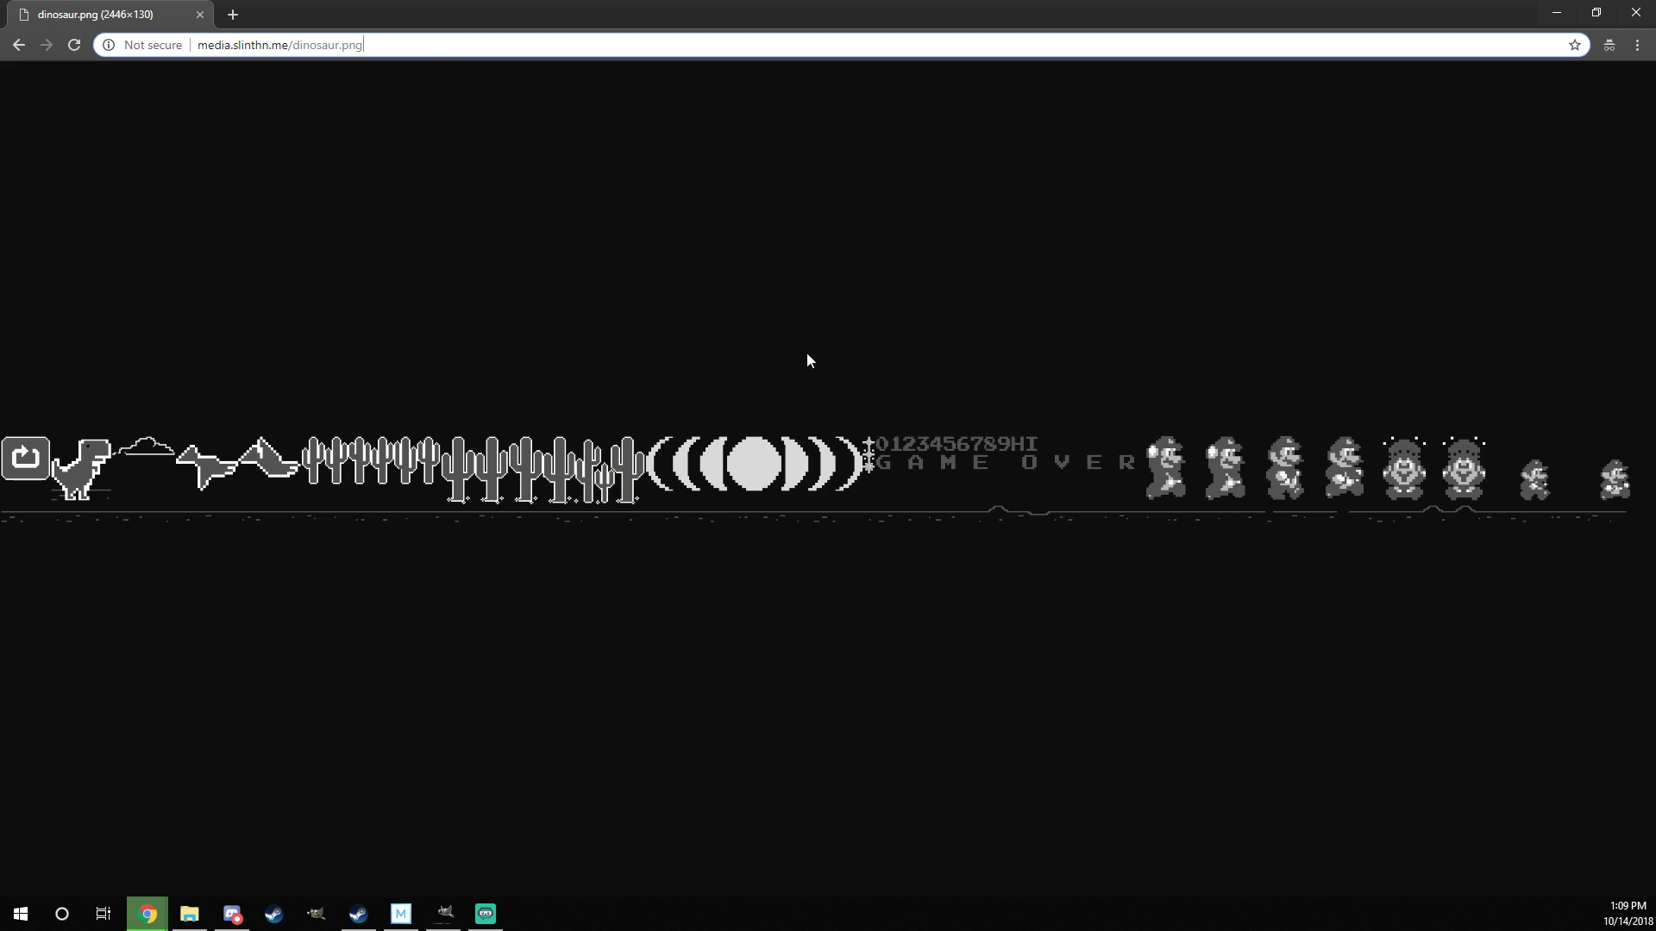
triple_click(354, 45)
key(ctrl+c)
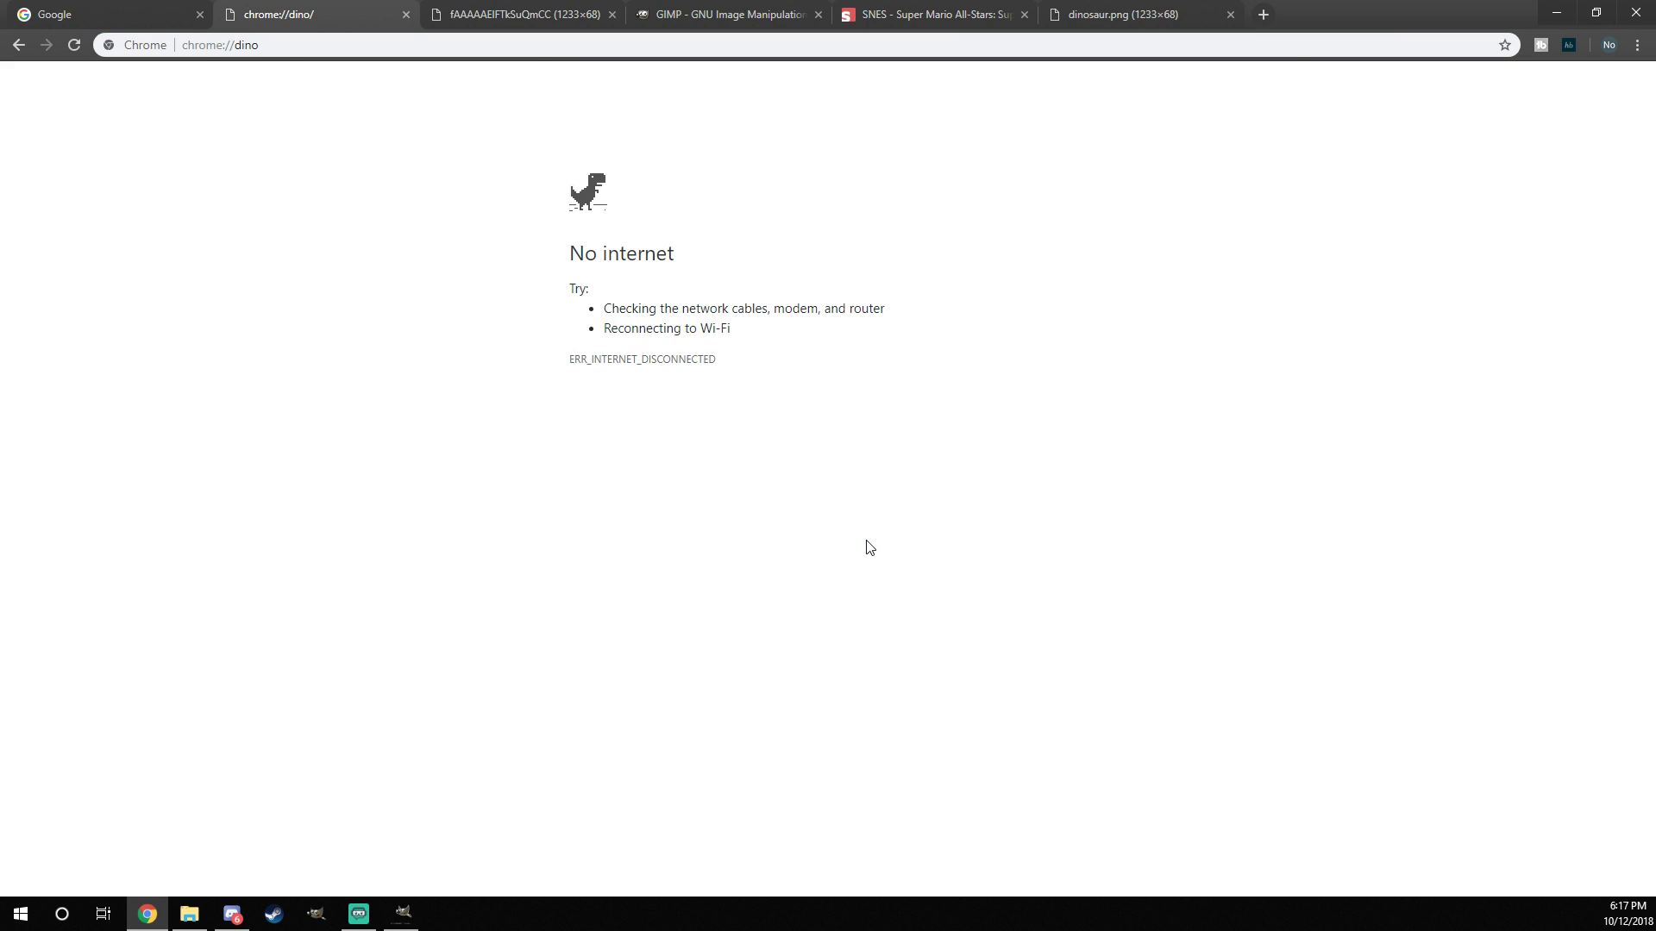
key(F12)
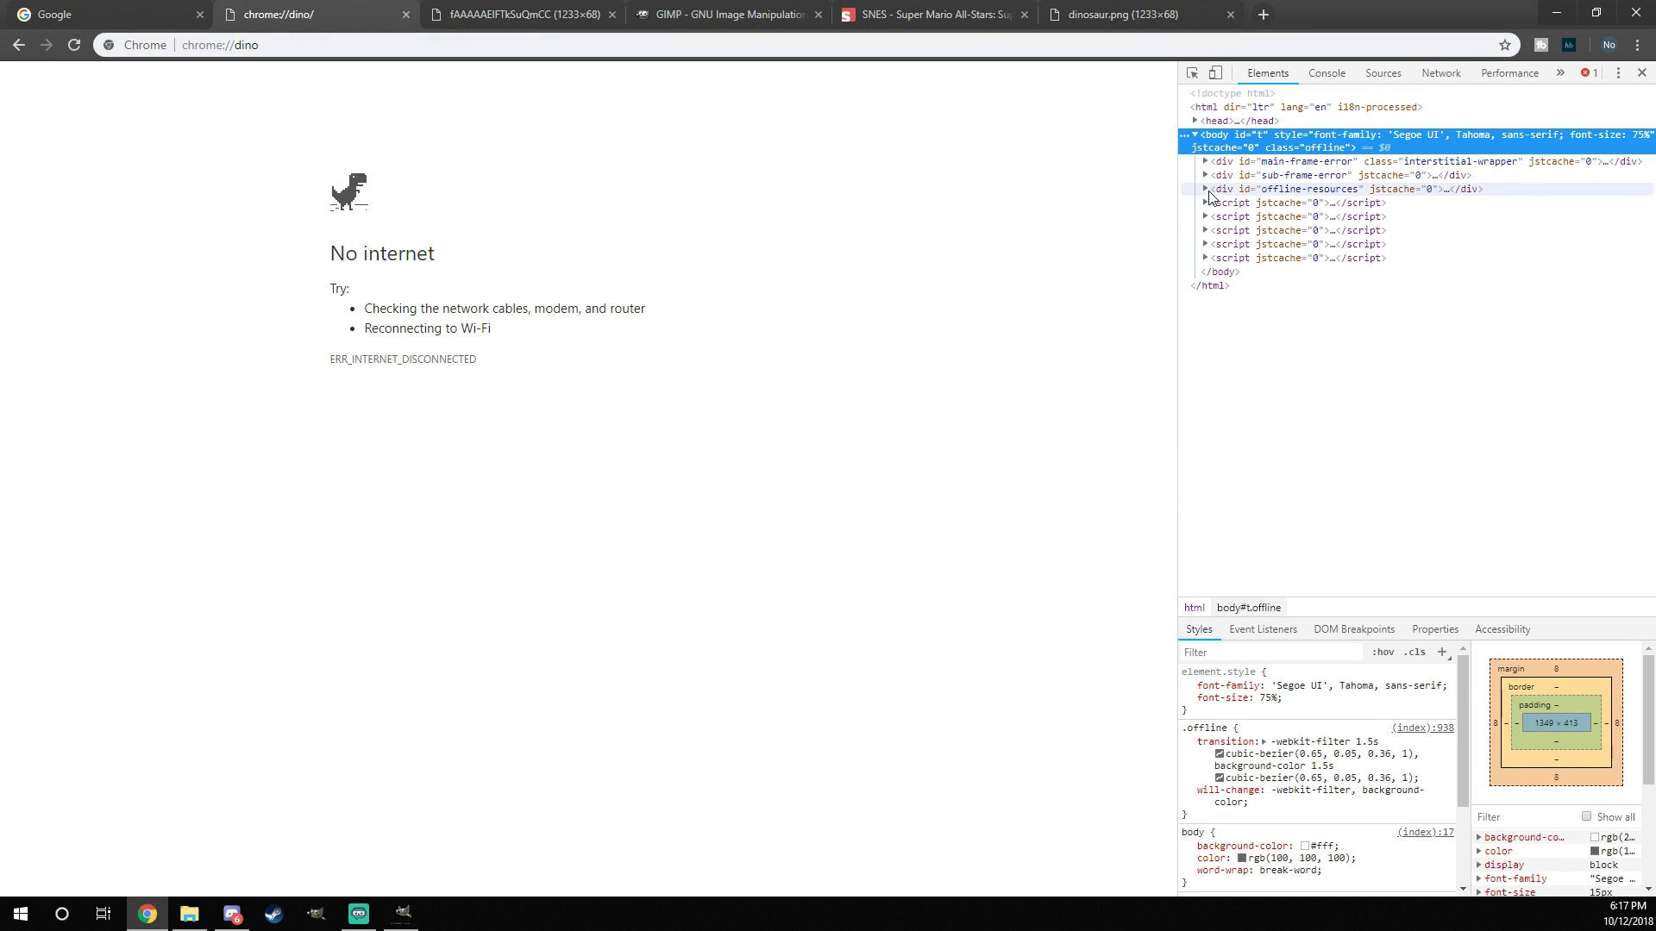
click(1204, 189)
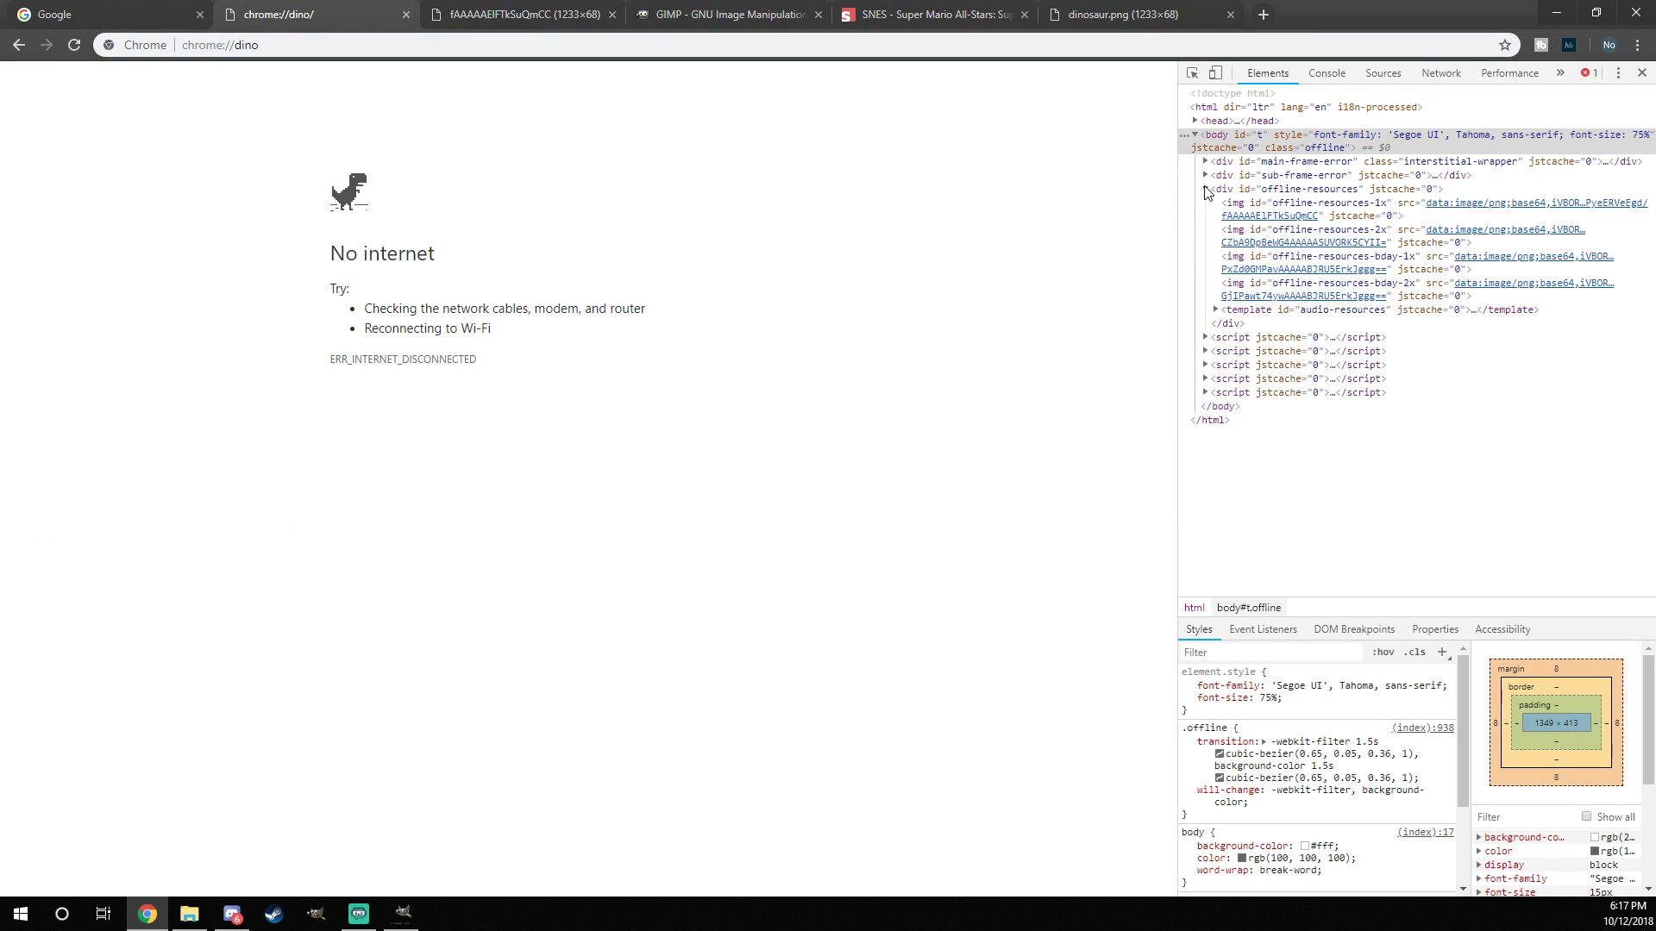
double_click(1476, 212)
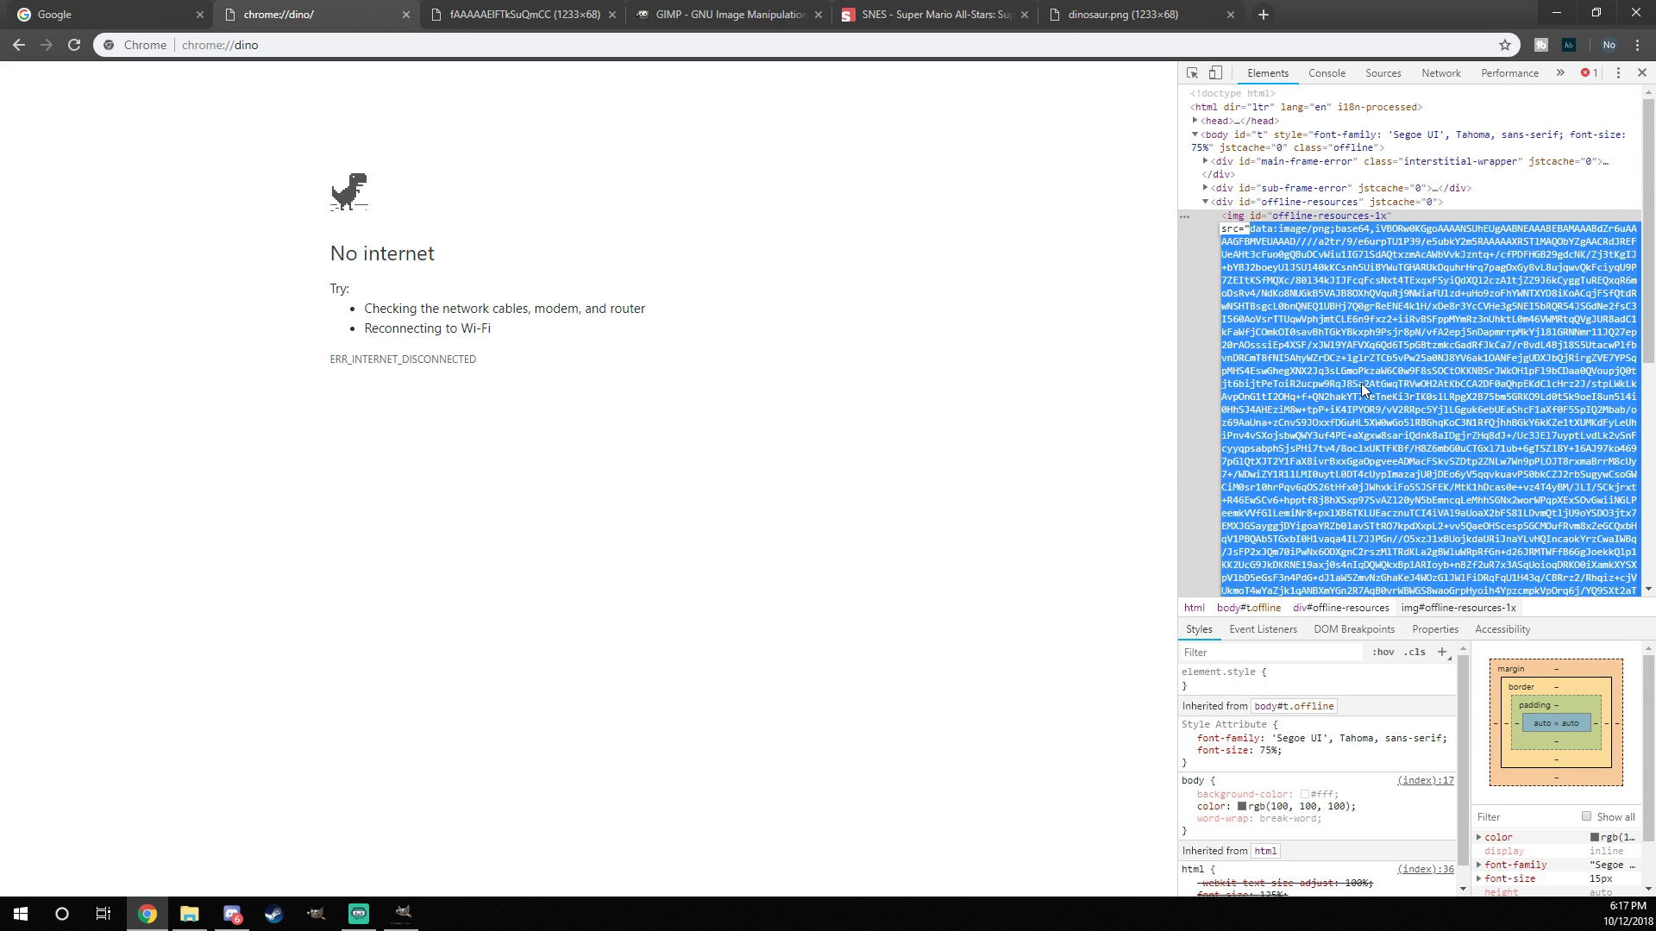
key(ctrl+v)
key(Return)
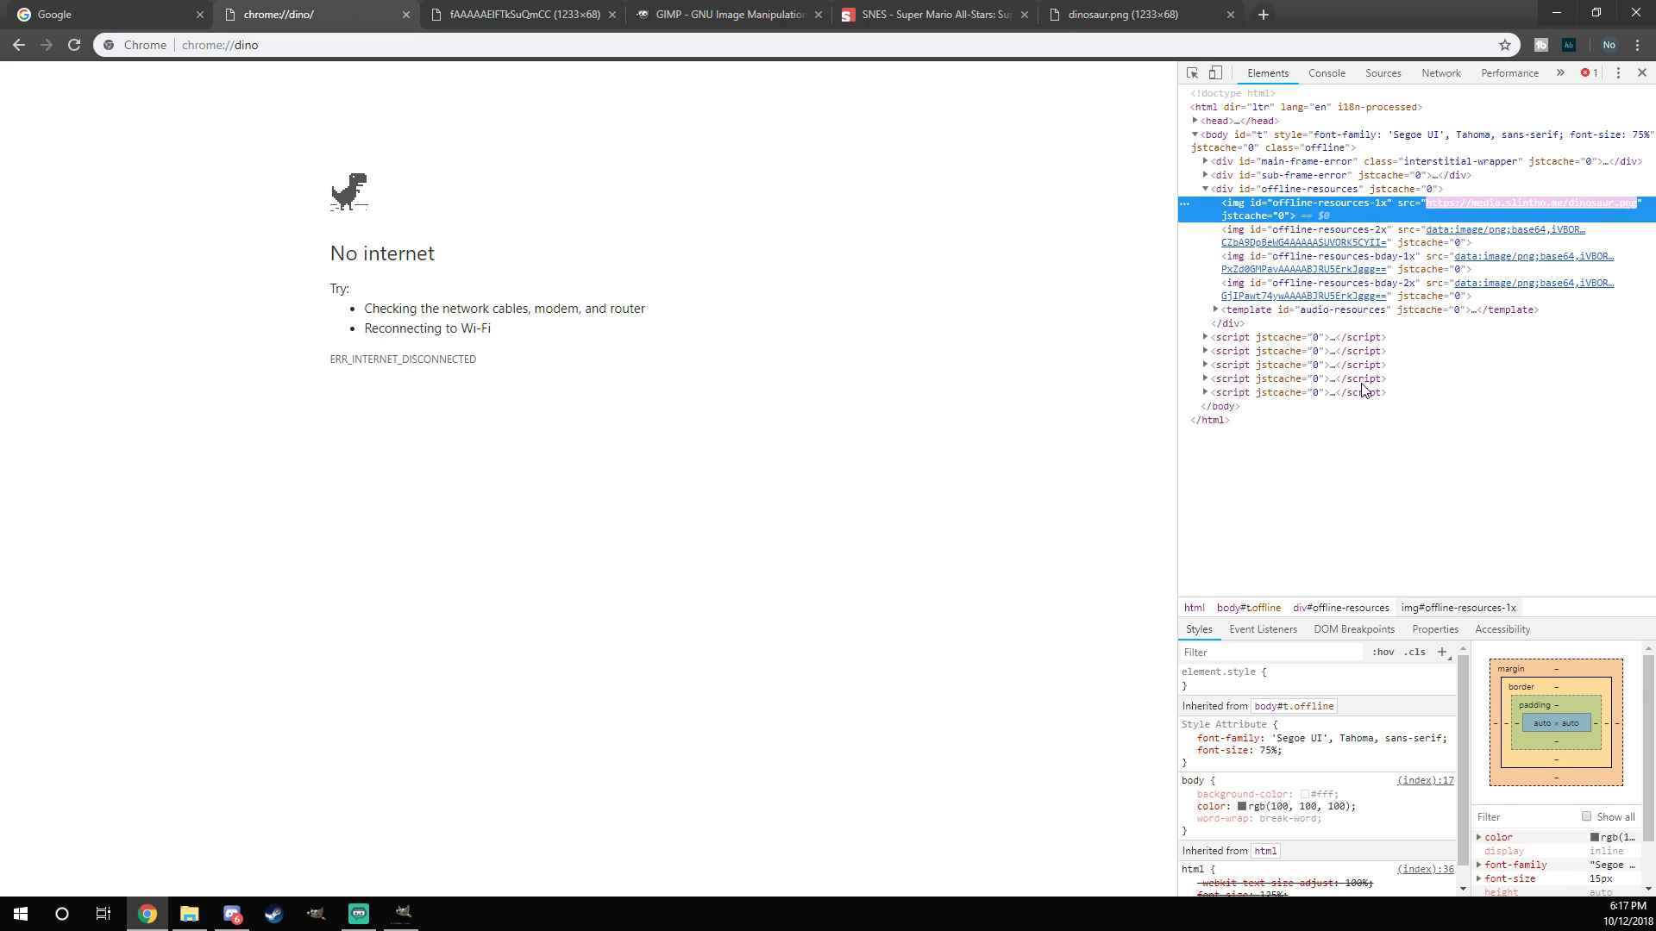
click(879, 279)
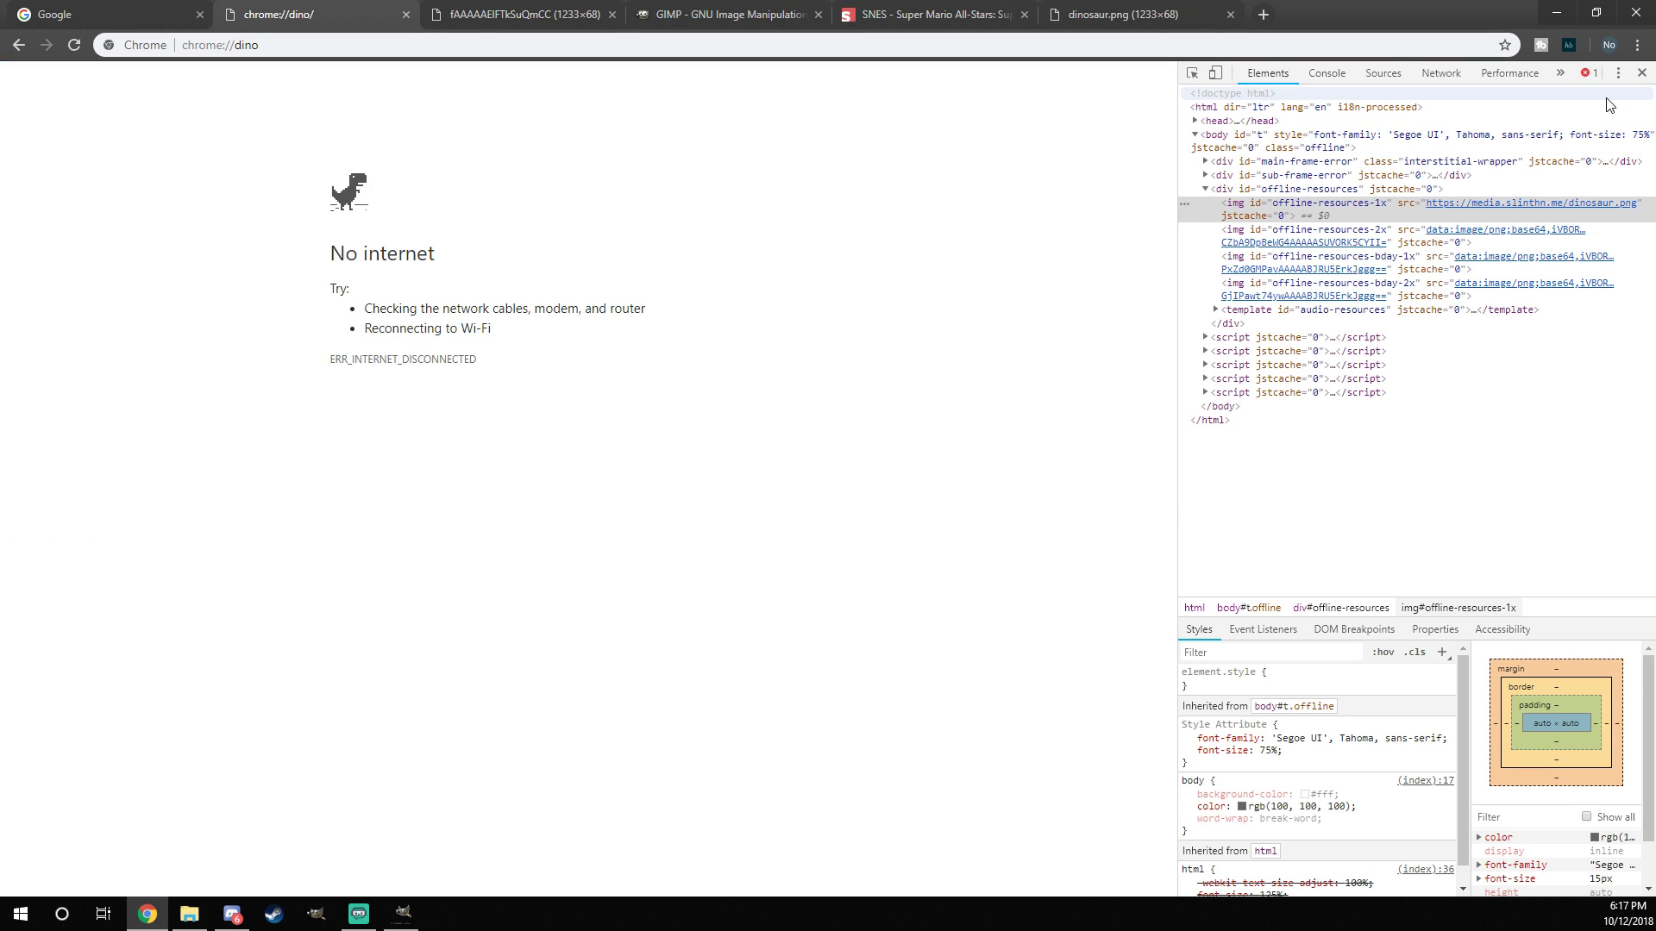
click(1641, 73)
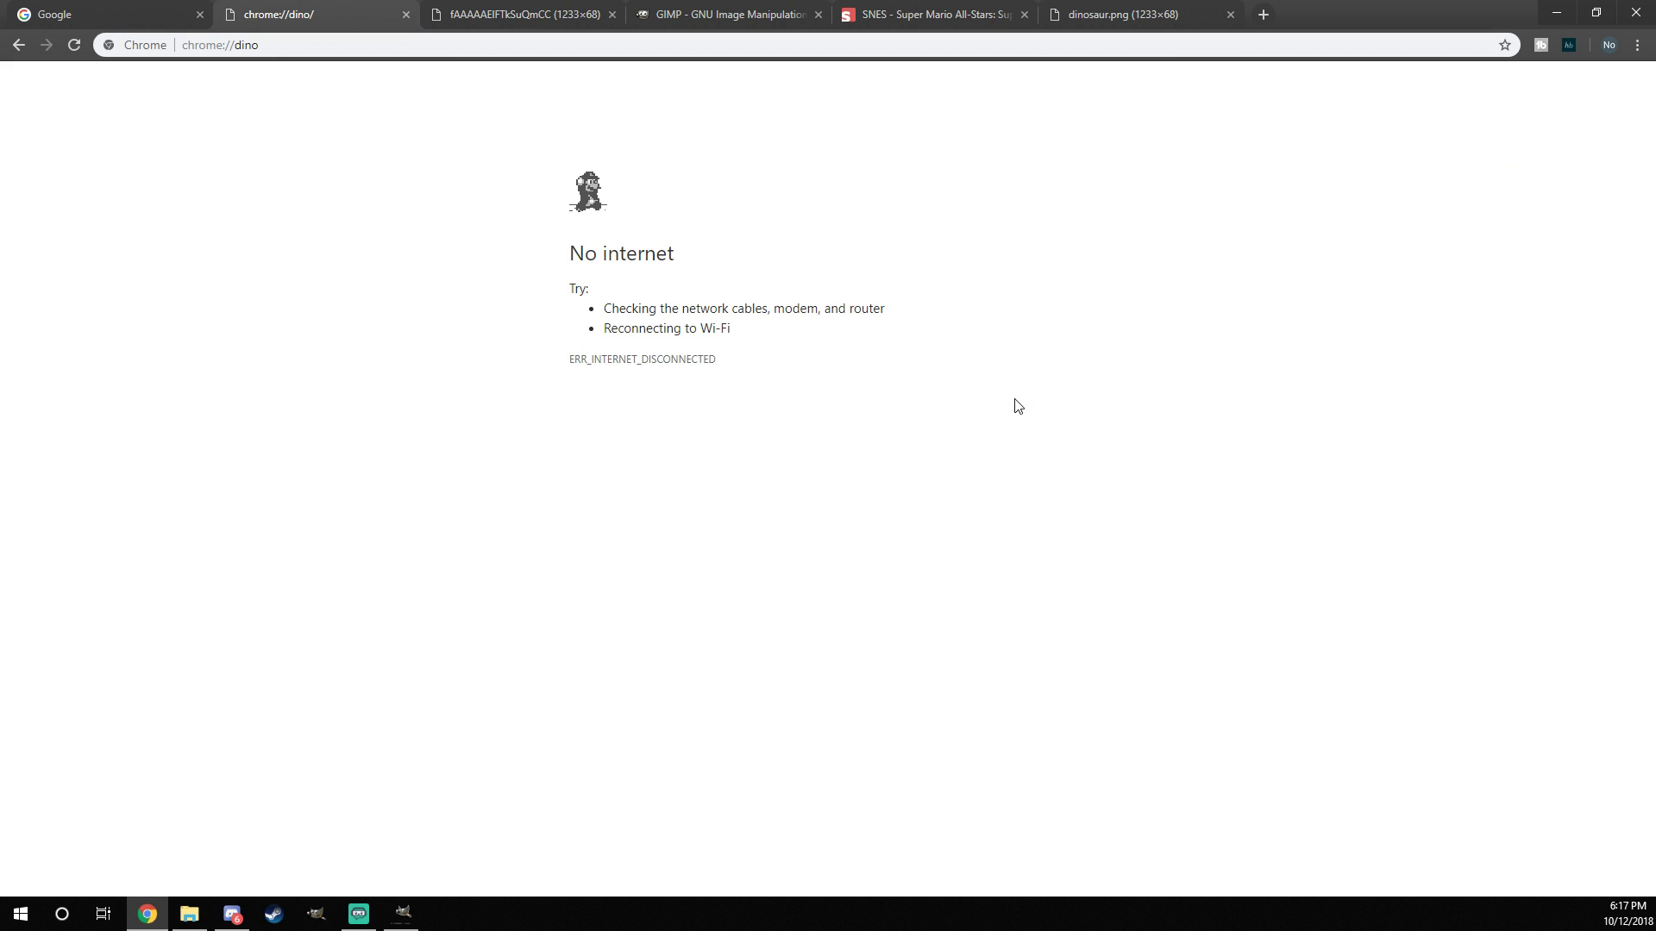
Step: Play the dinosaur game, jumping over cacti and restarting after a crash, to test the Mario sprites
key(space)
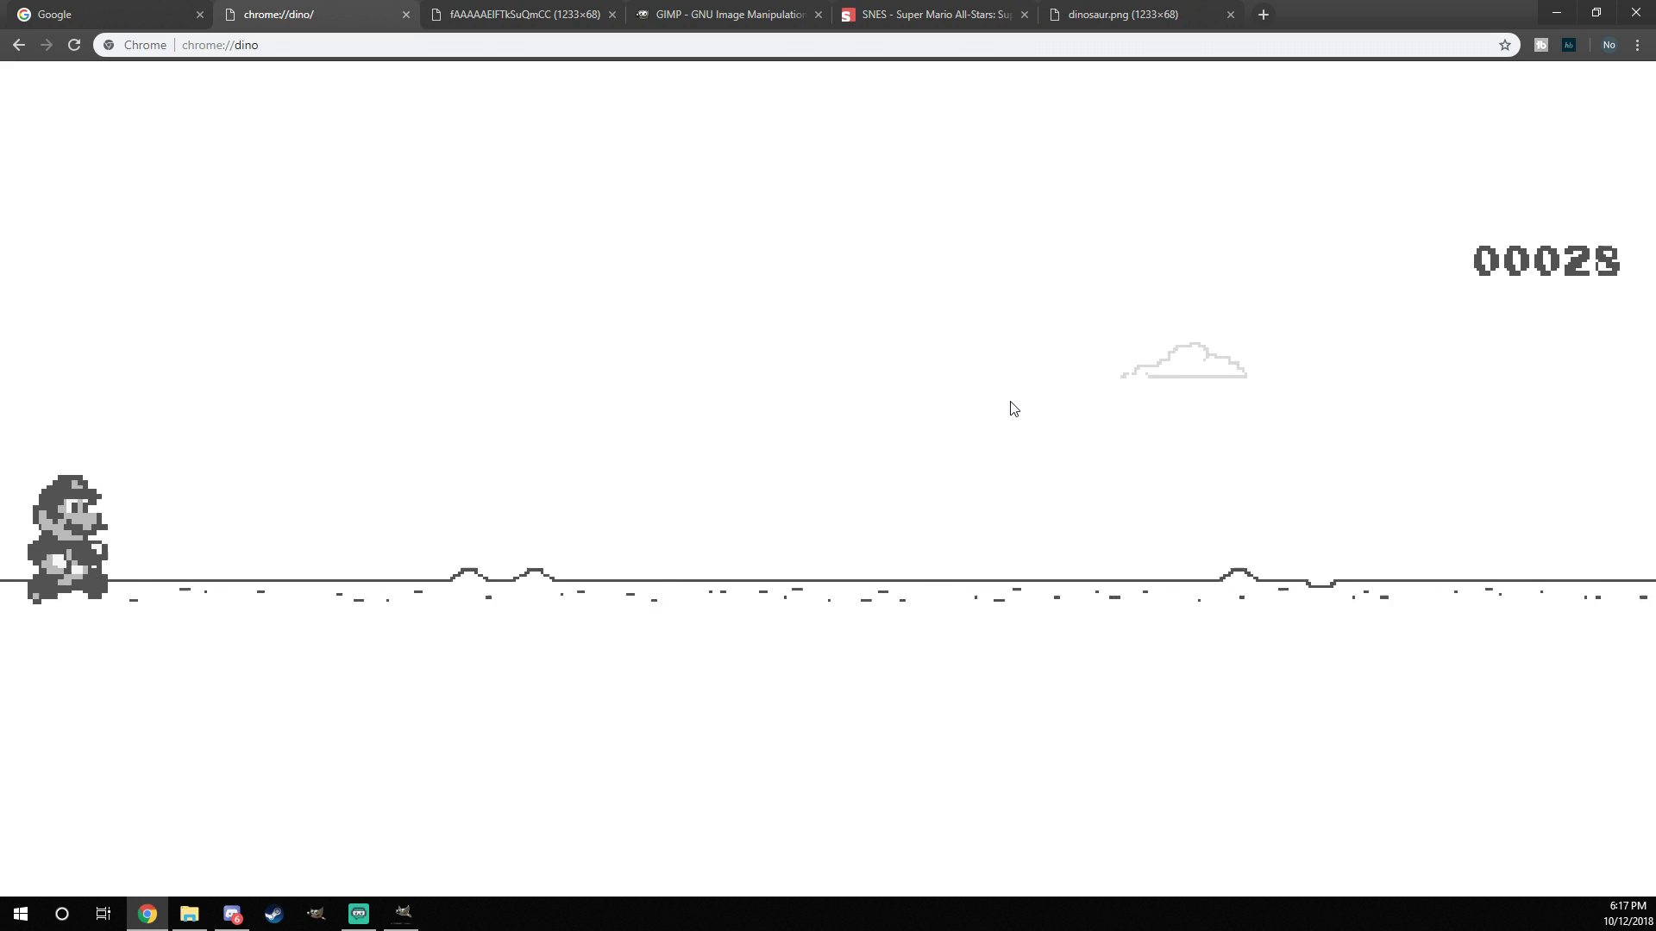
key(space)
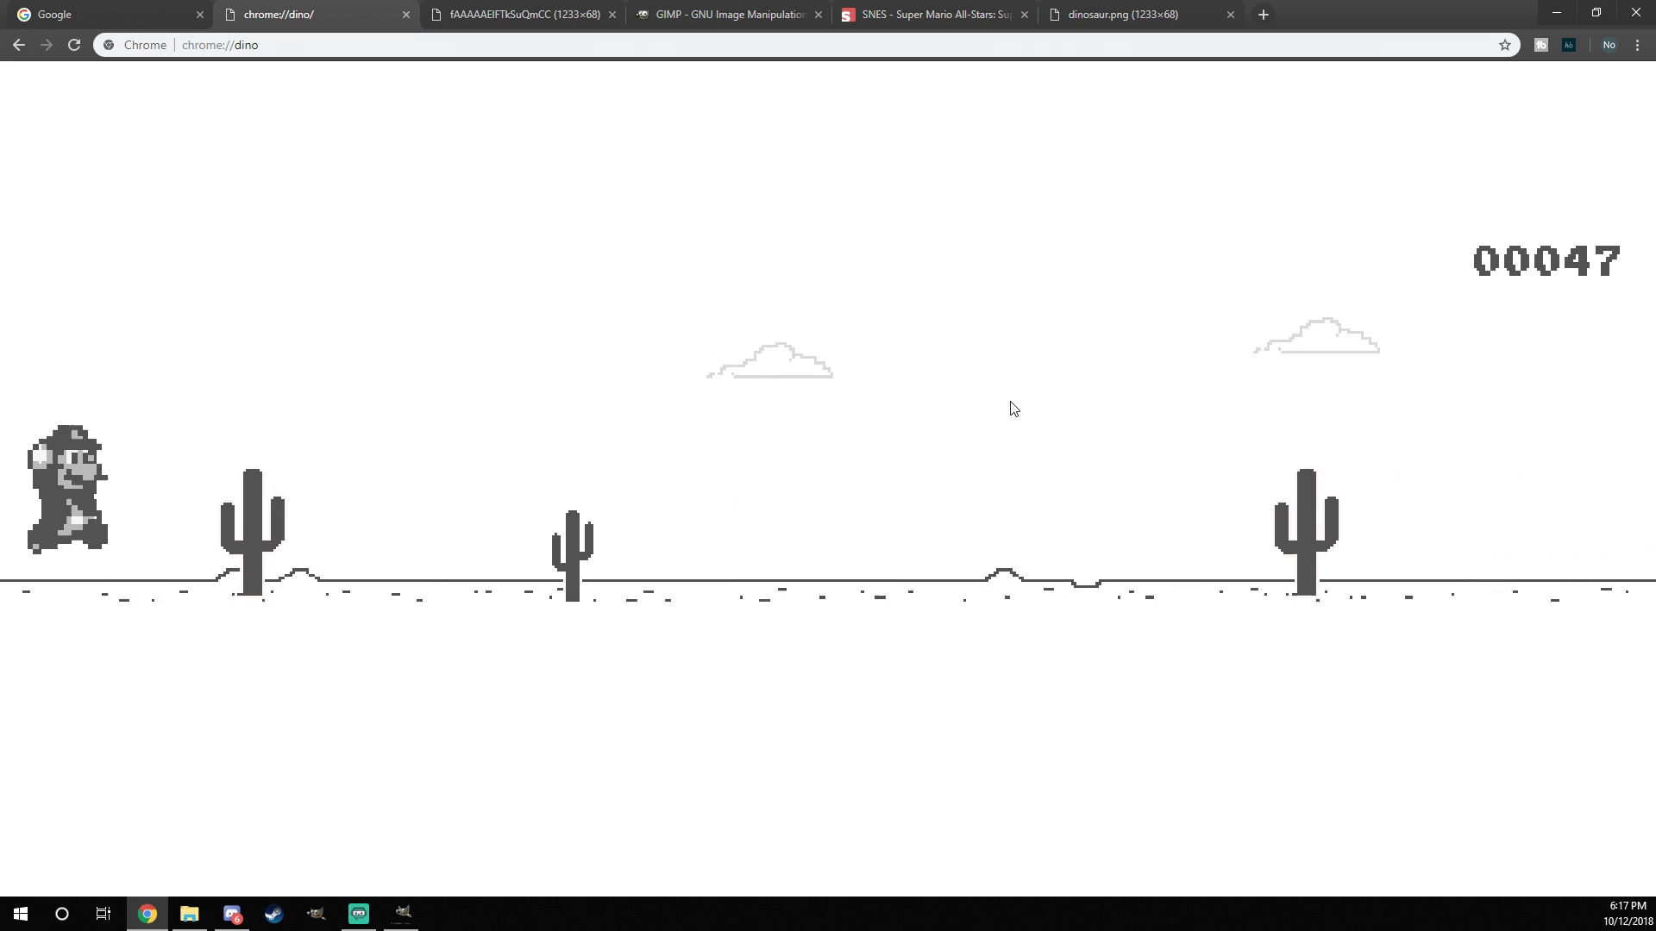
key(space)
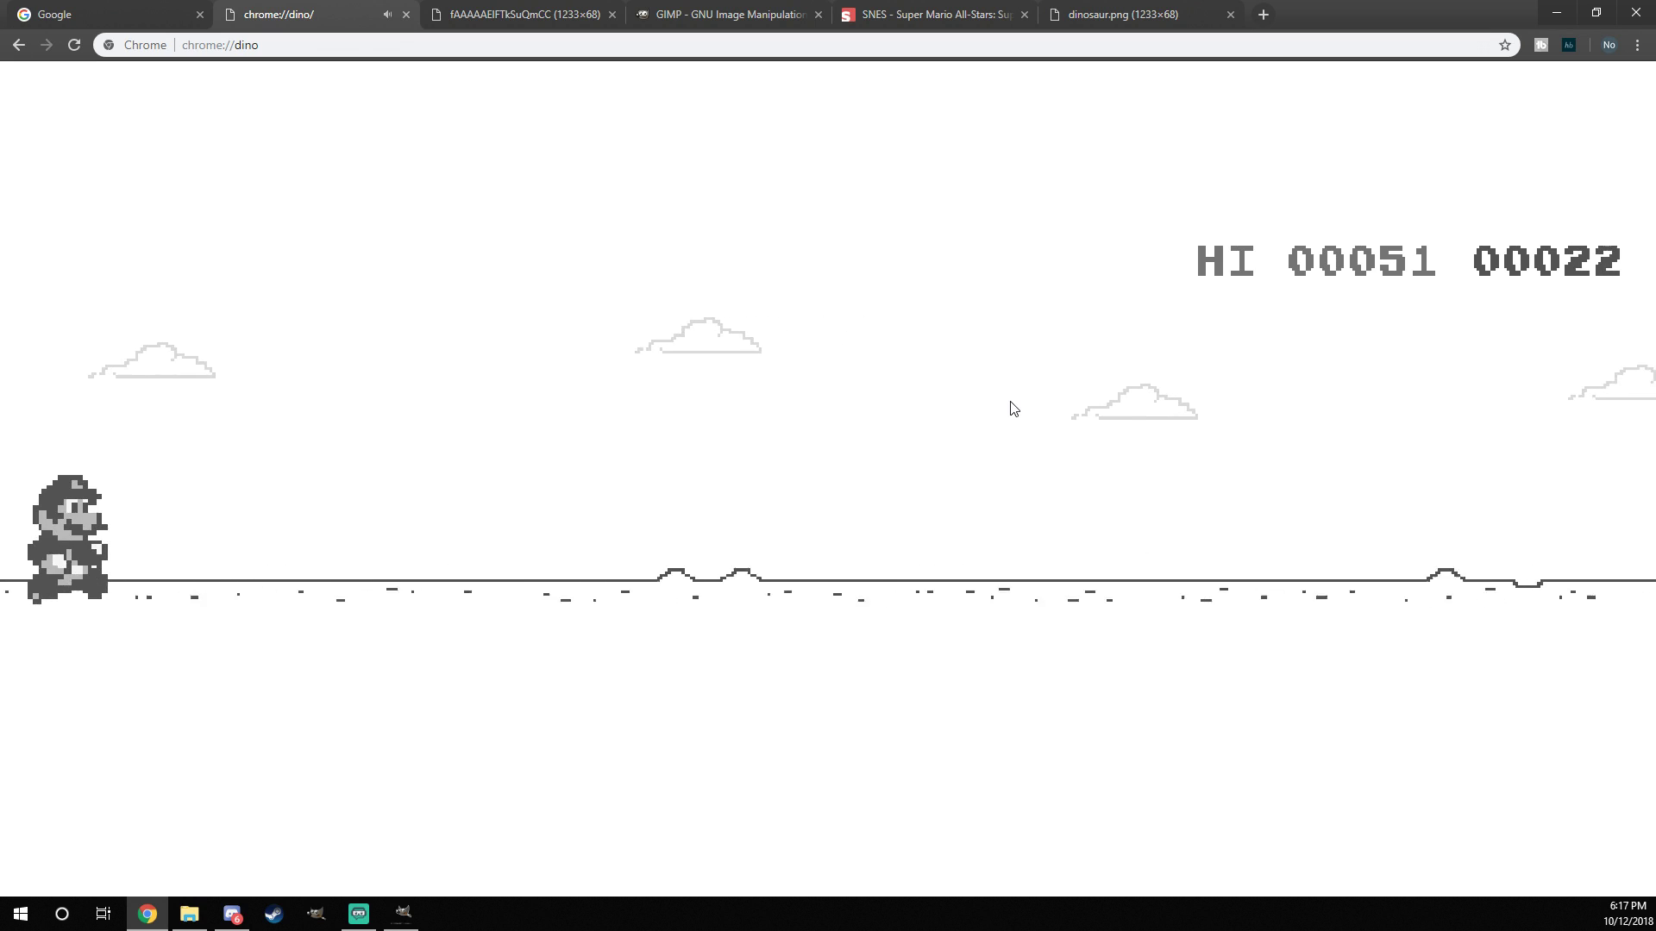
key(space)
key(space)
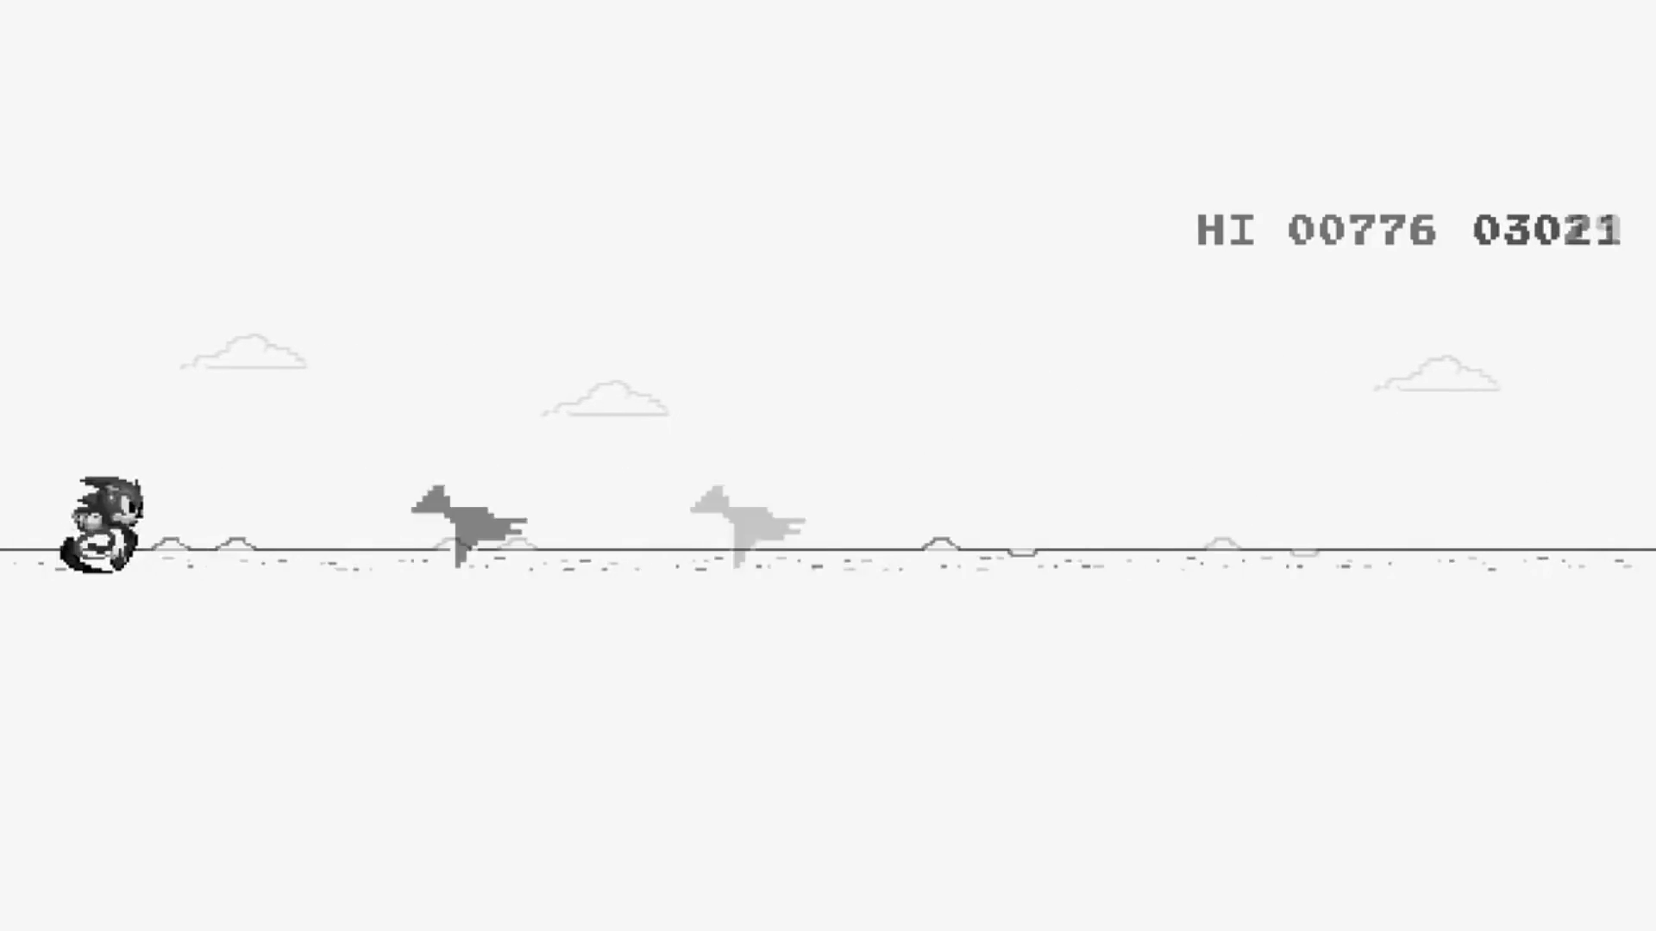
key(space)
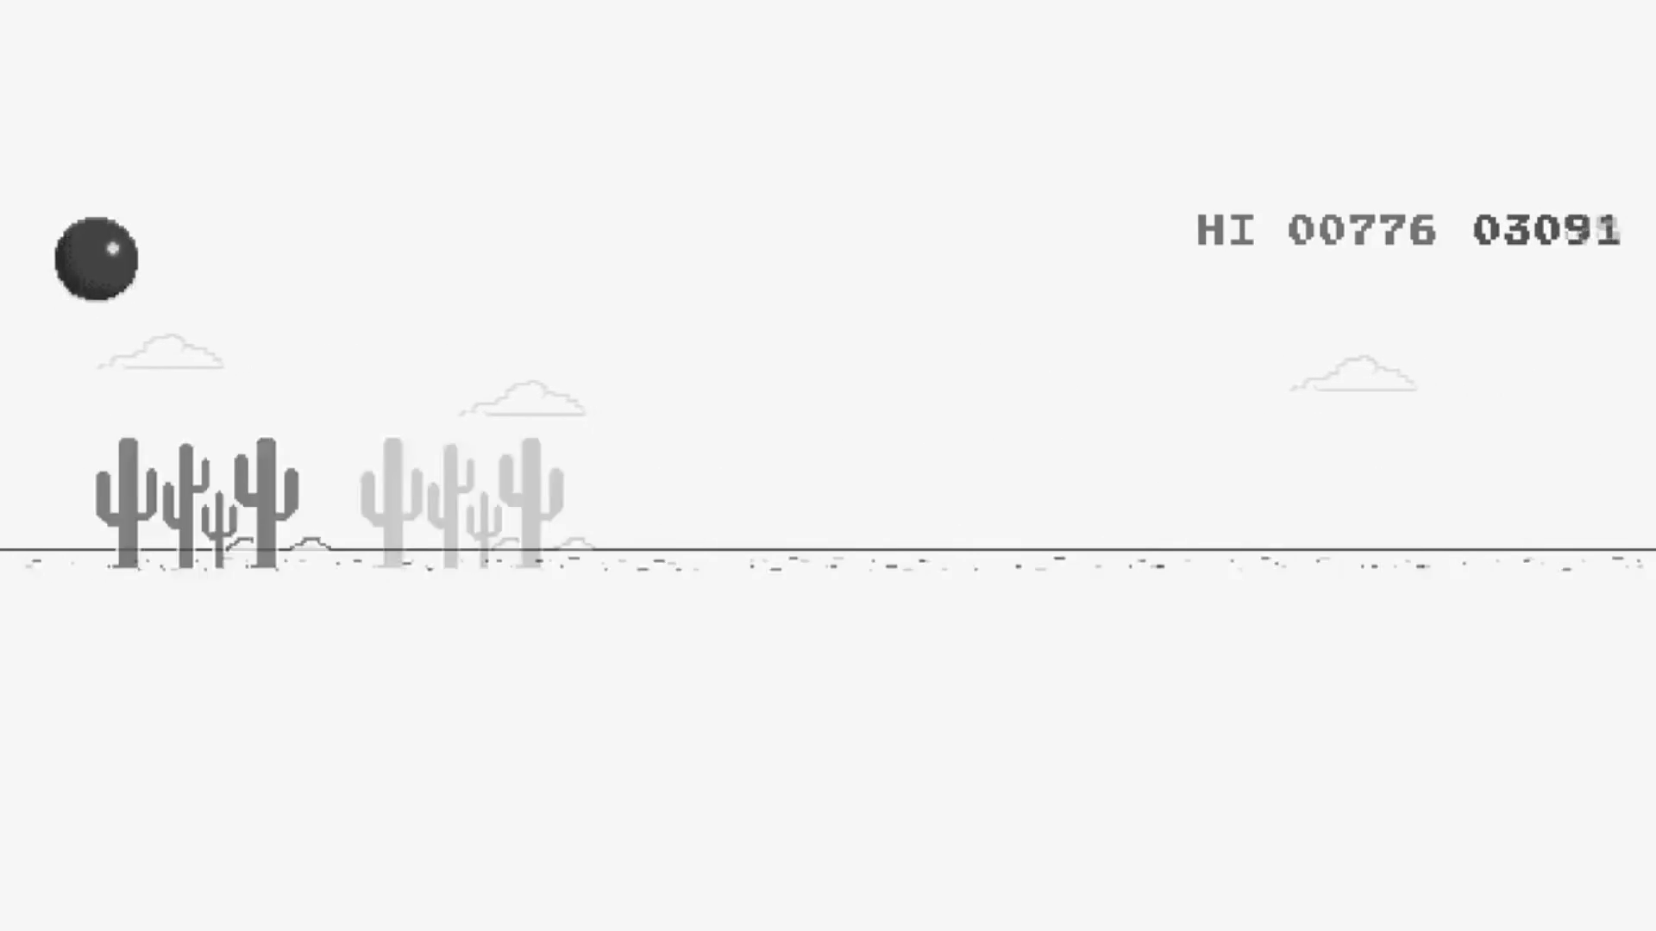
key(space)
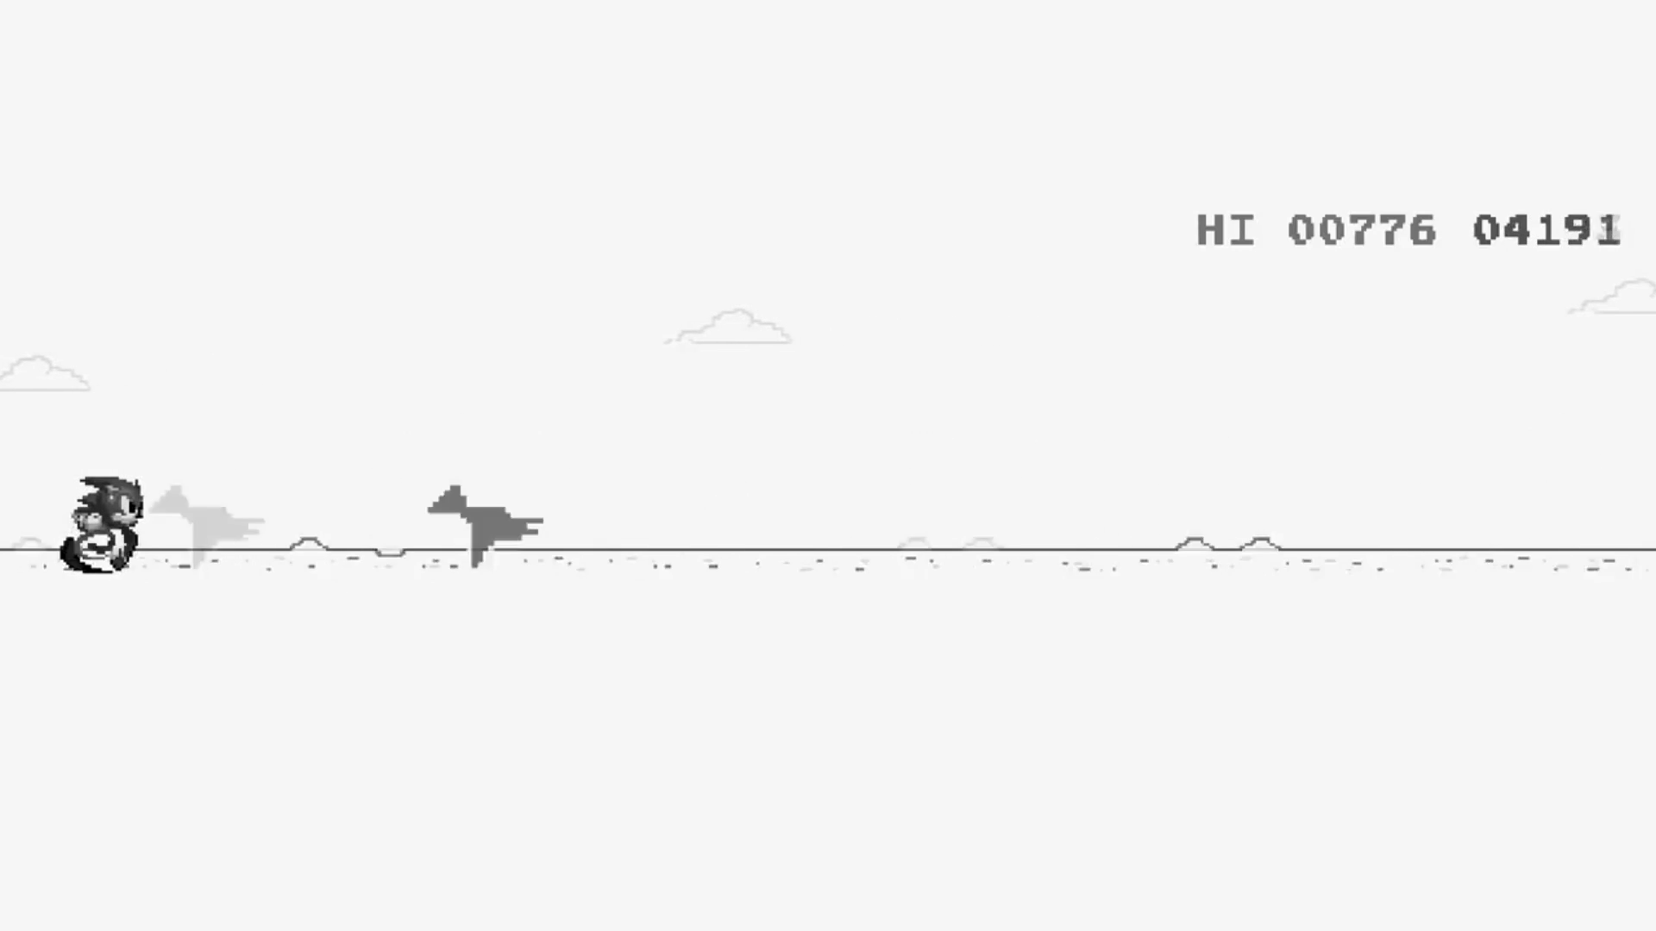
key(space)
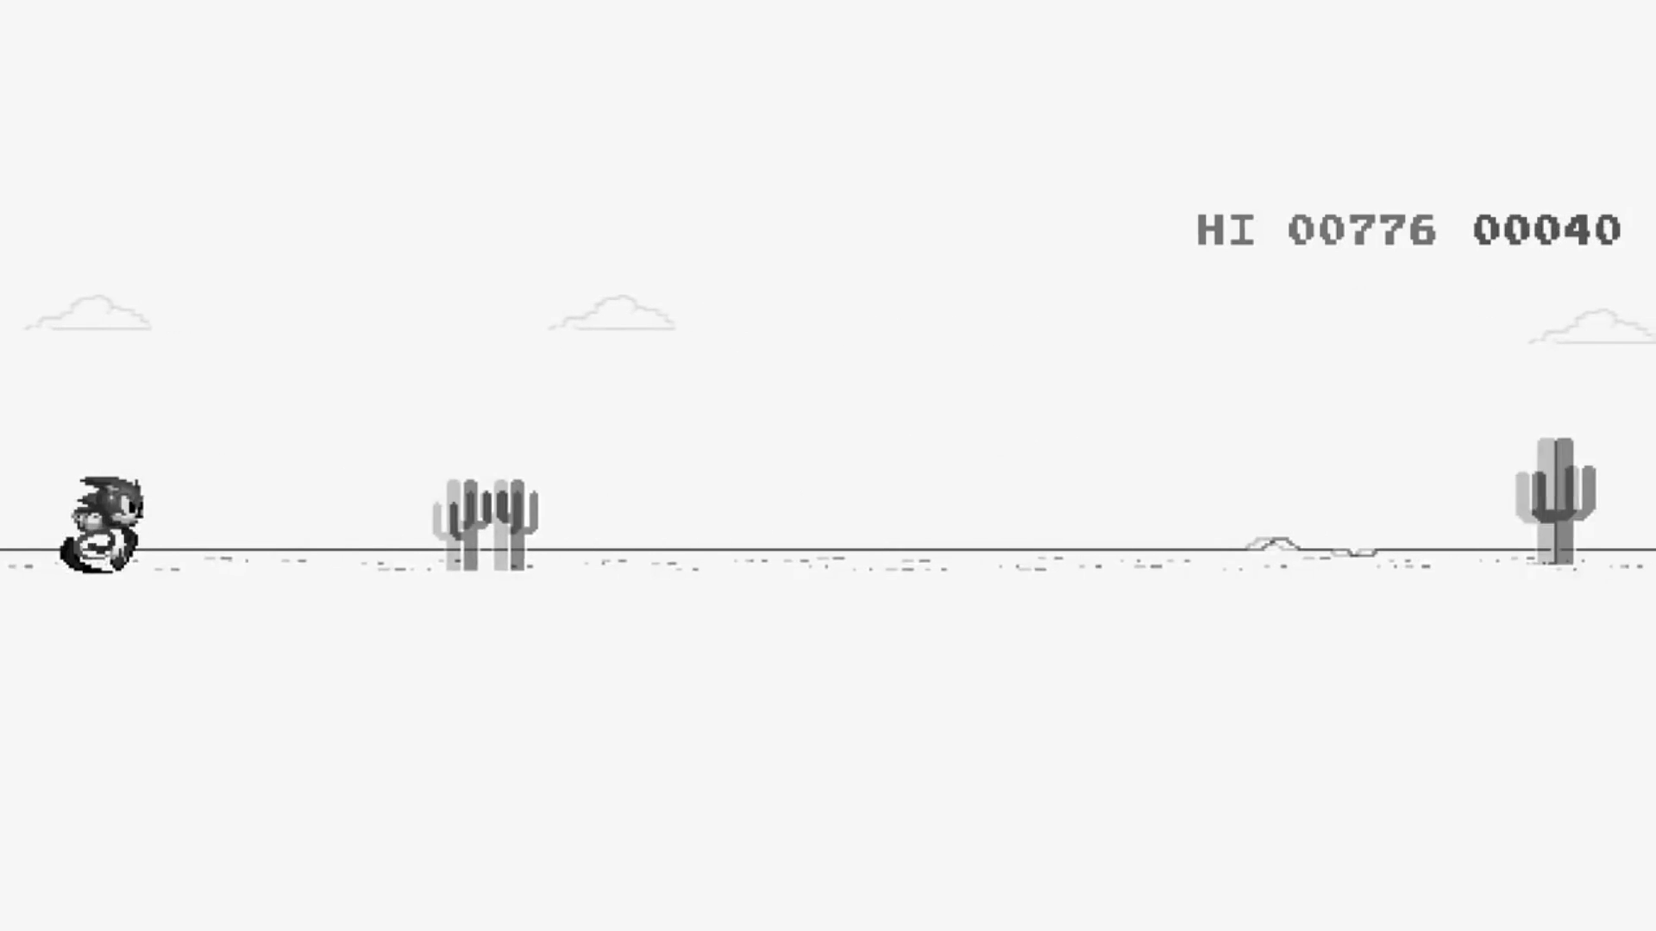
key(space)
key(space)
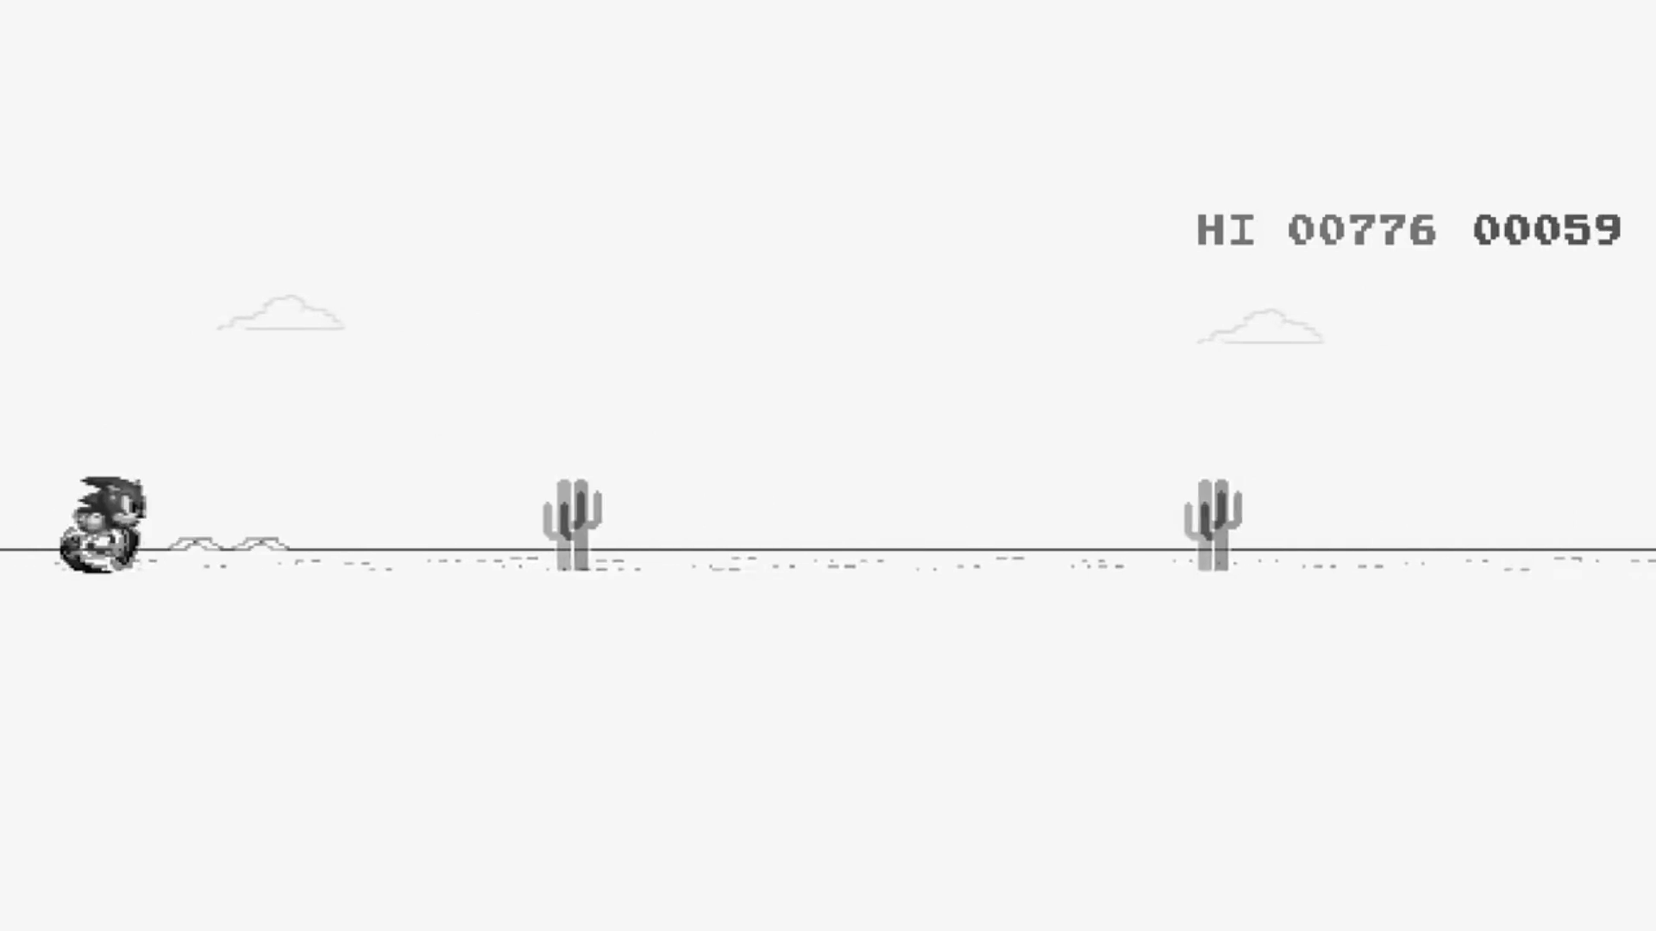
key(space)
key(space)
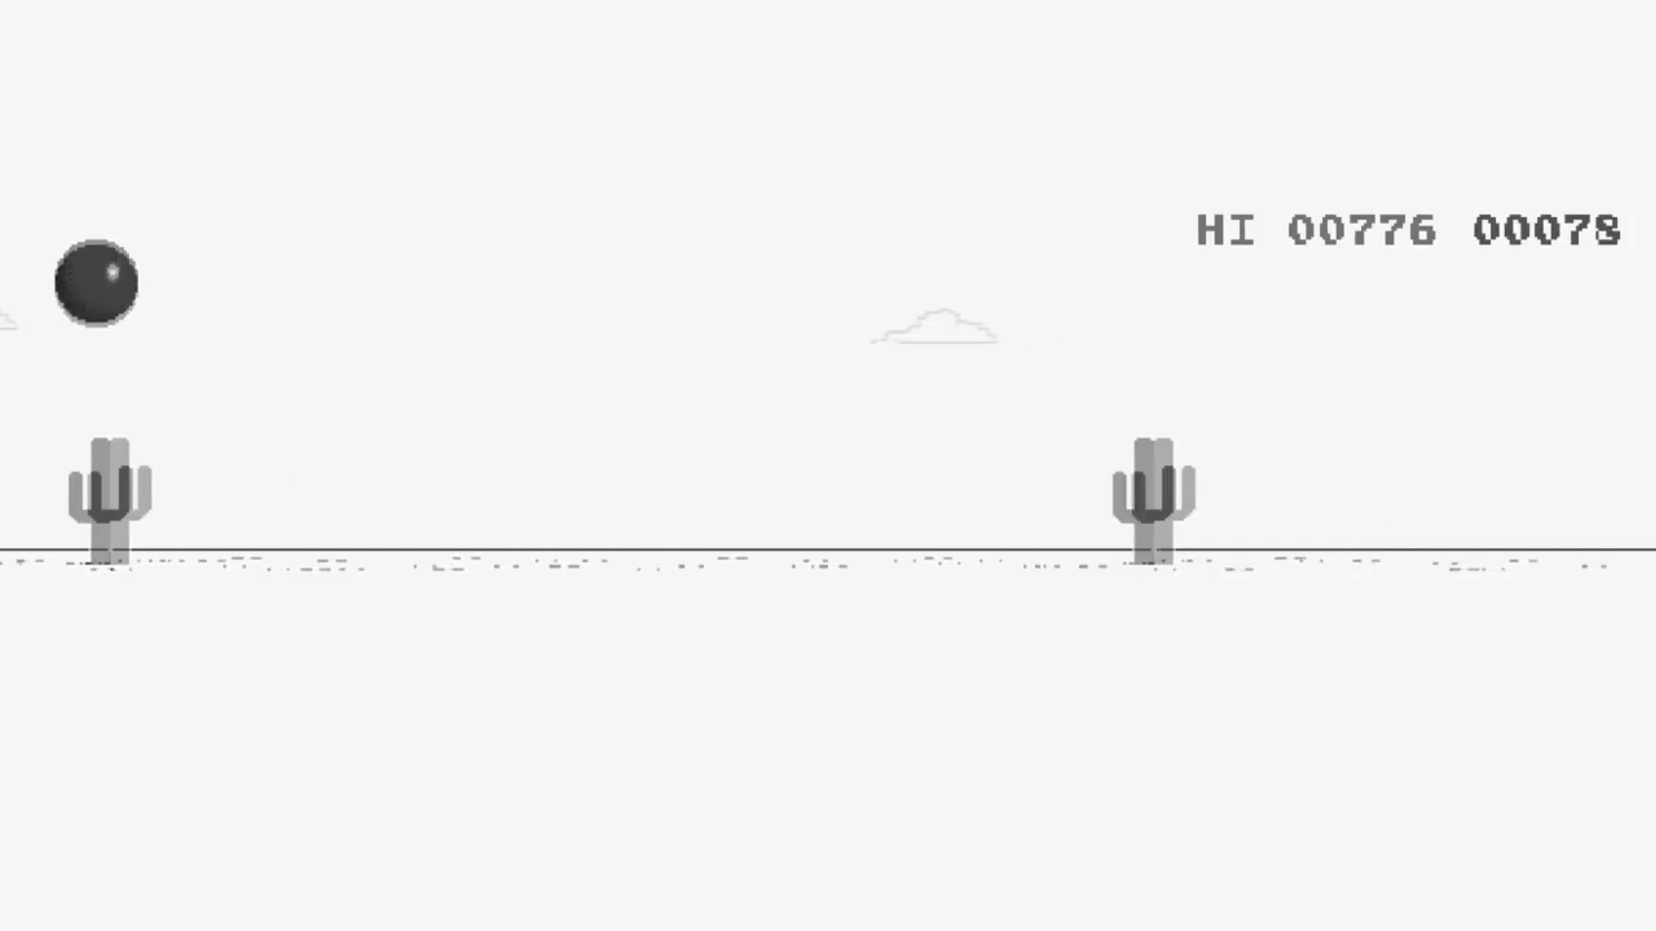
key(space)
key(space)
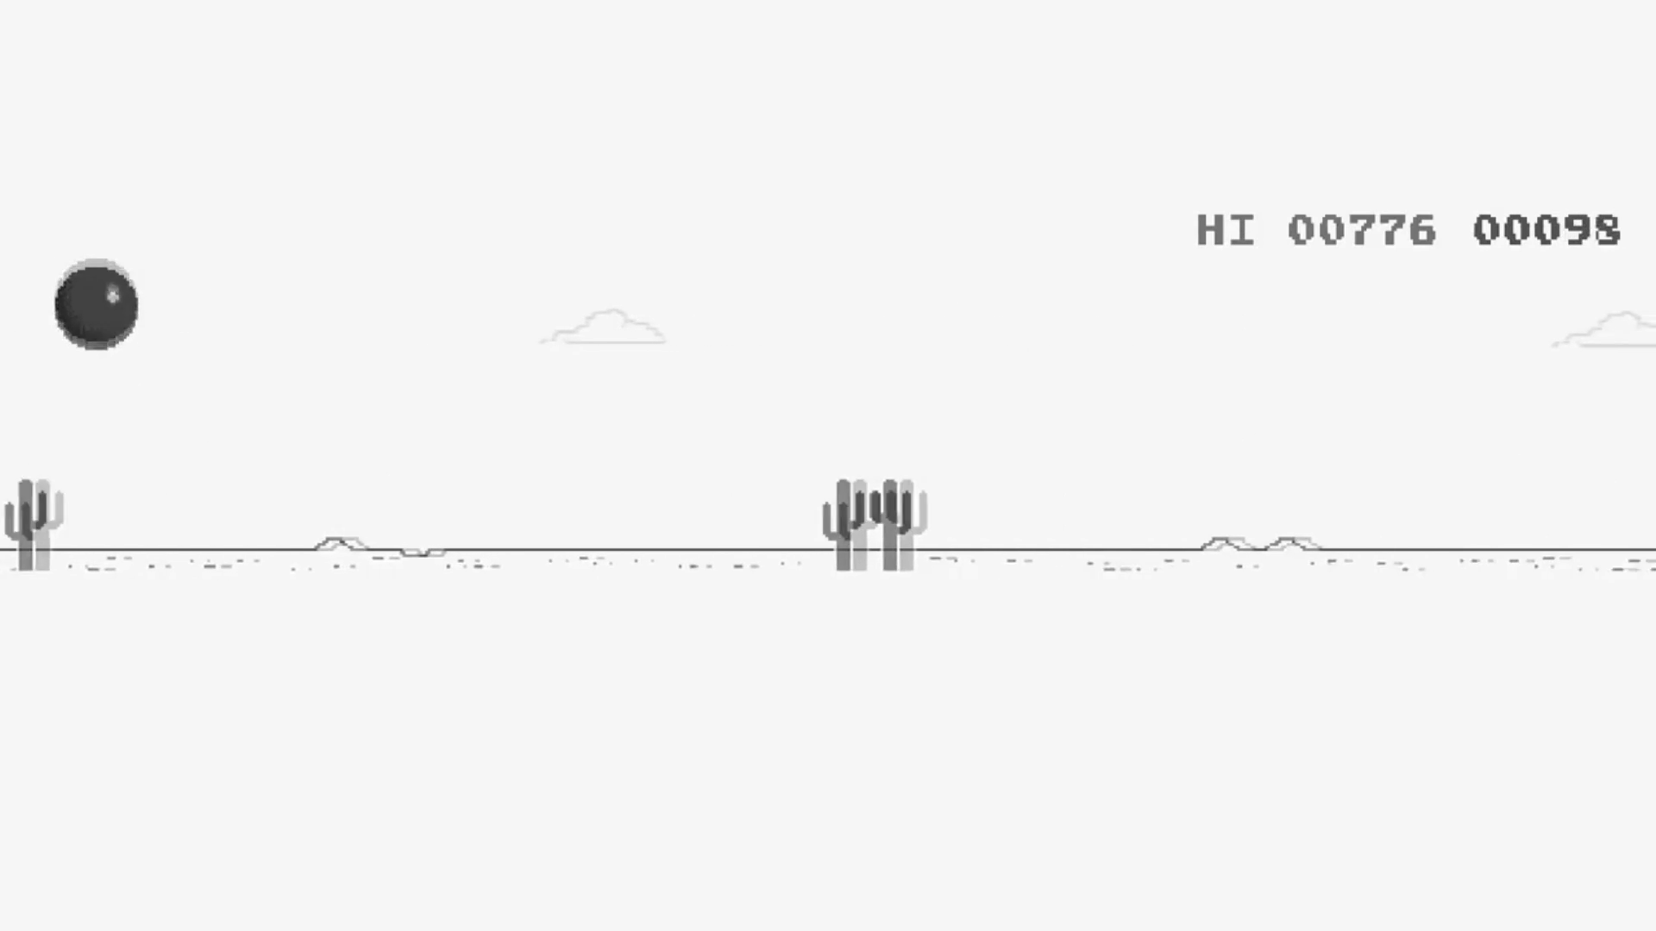
key(space)
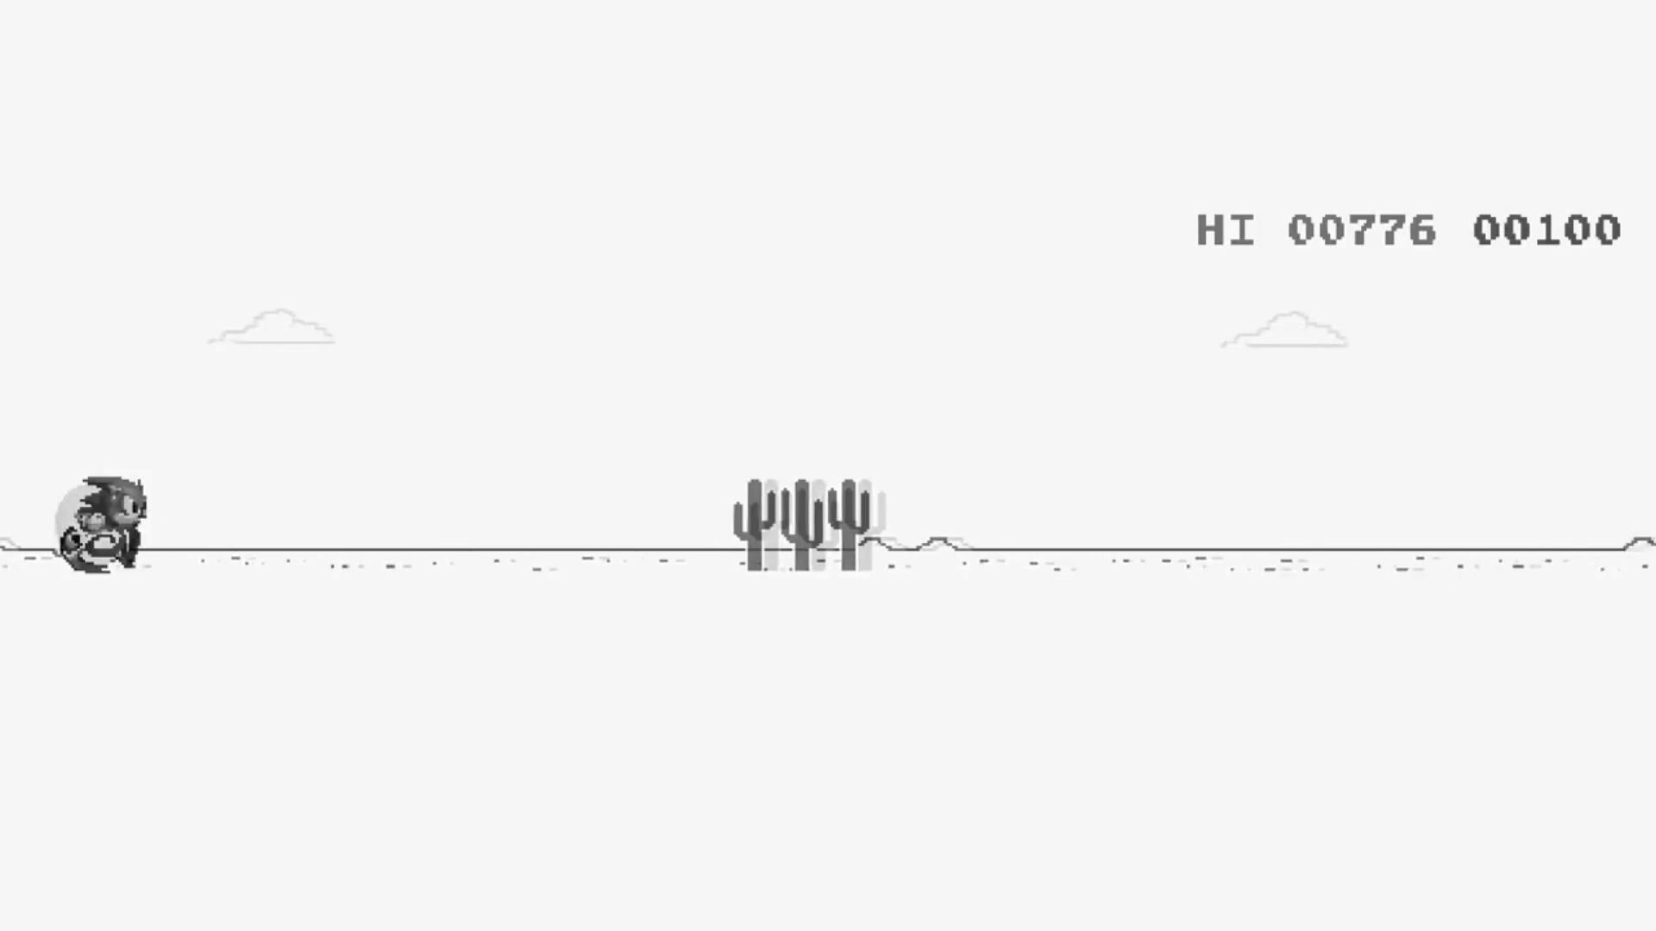
key(space)
key(space)
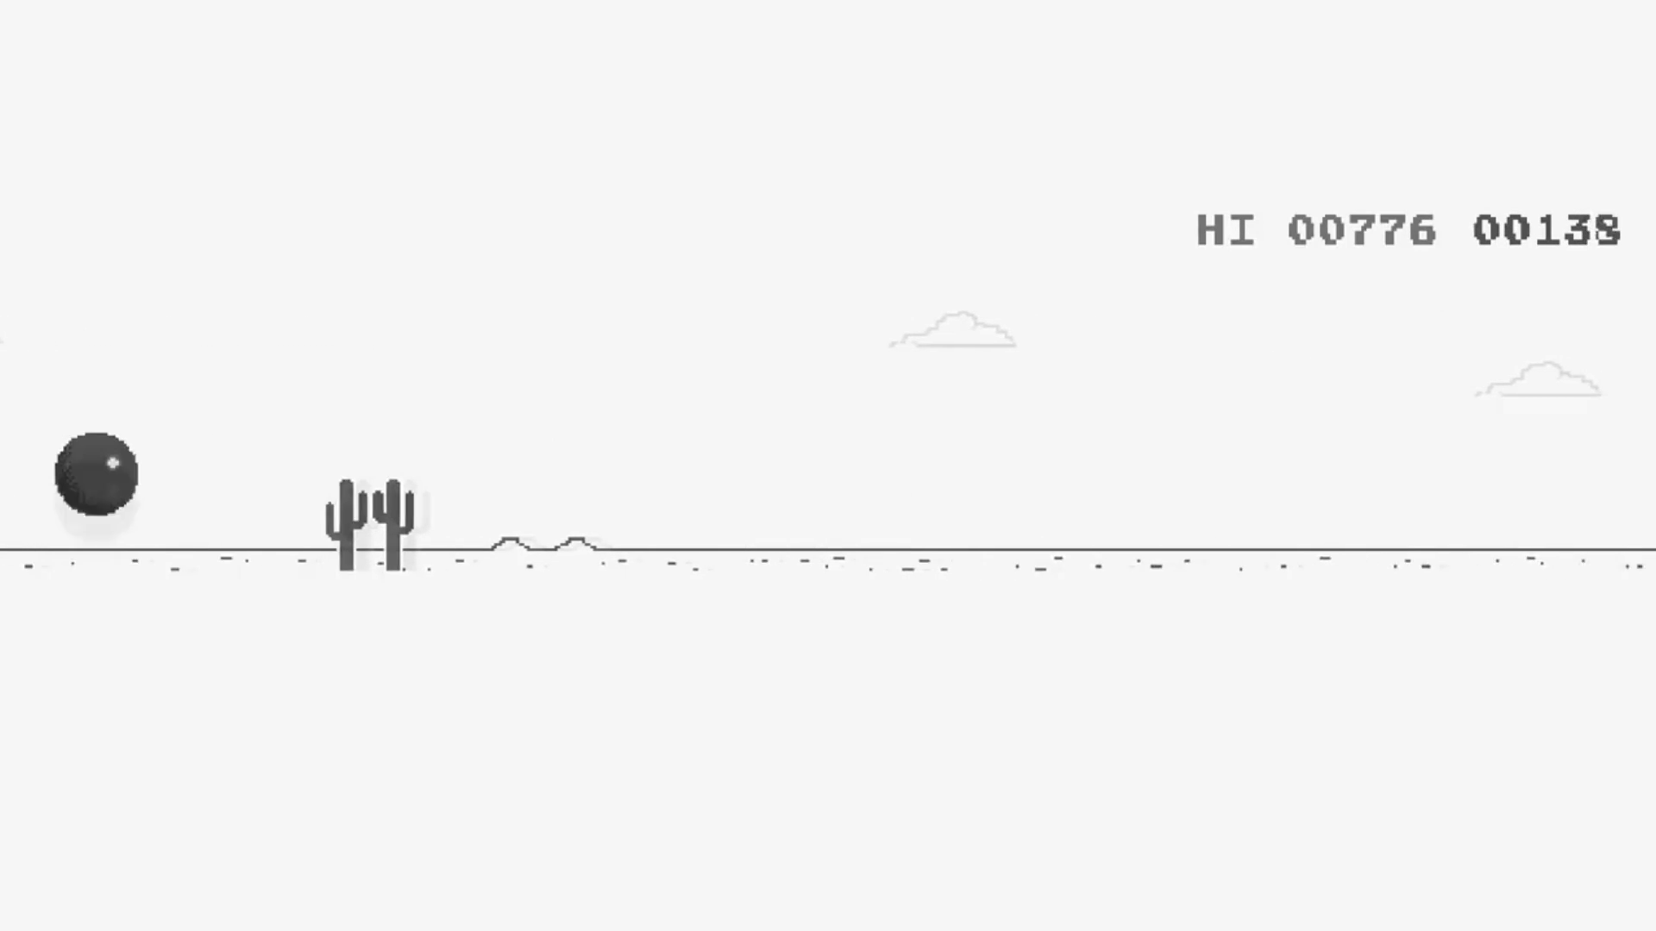
key(space)
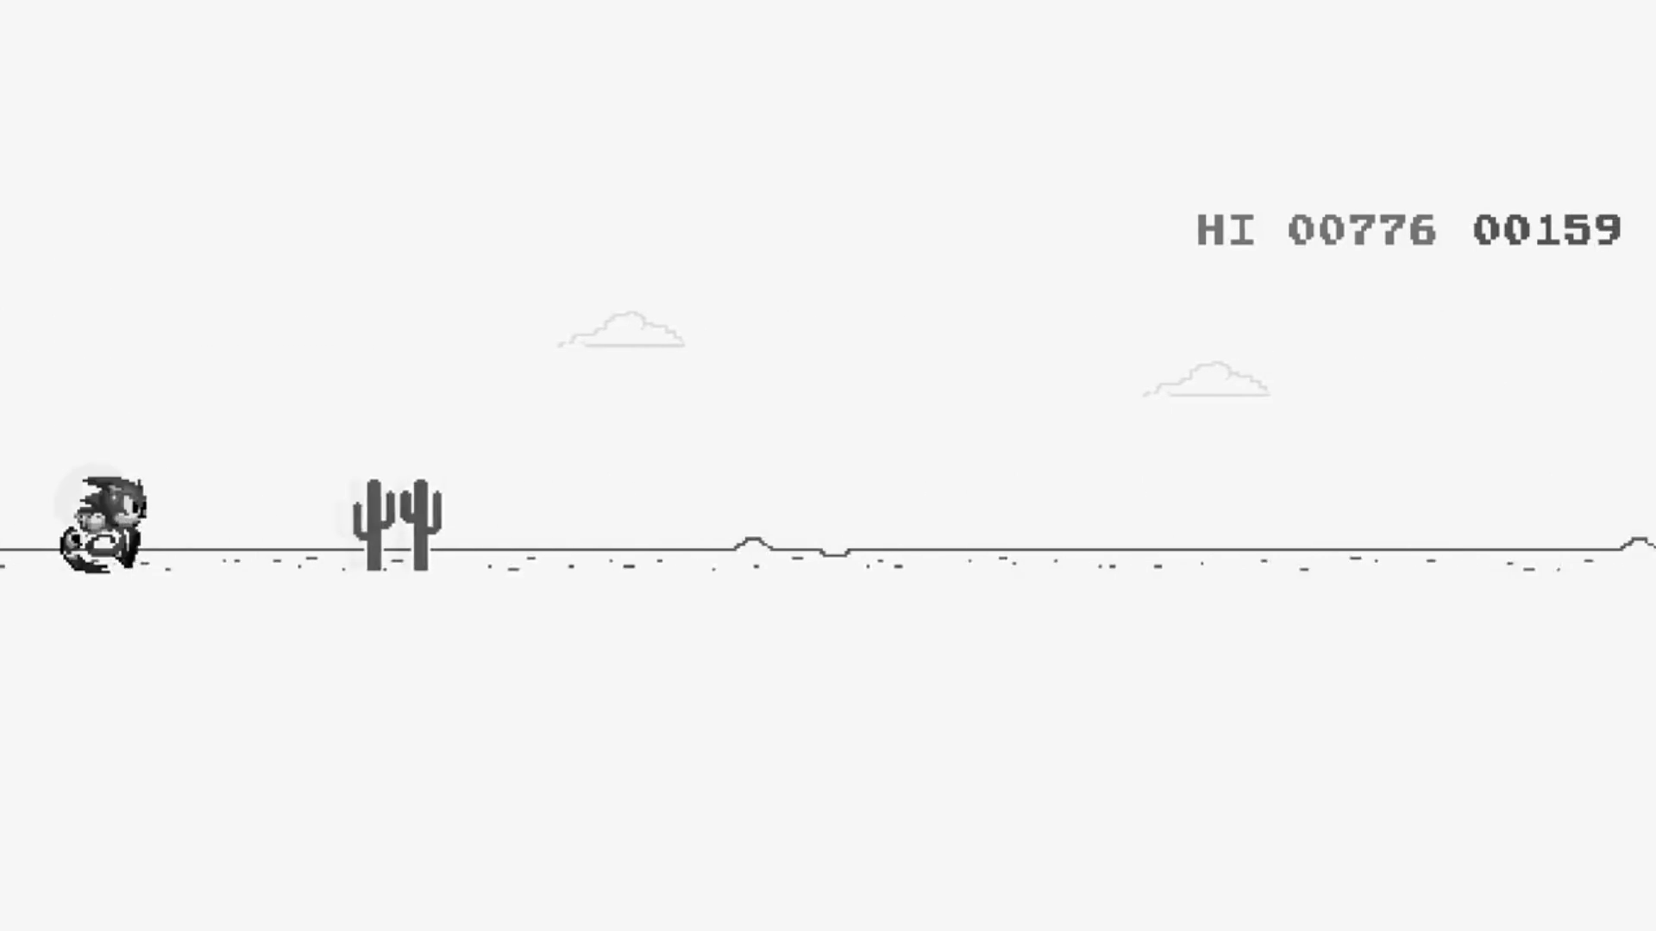
key(space)
key(space)
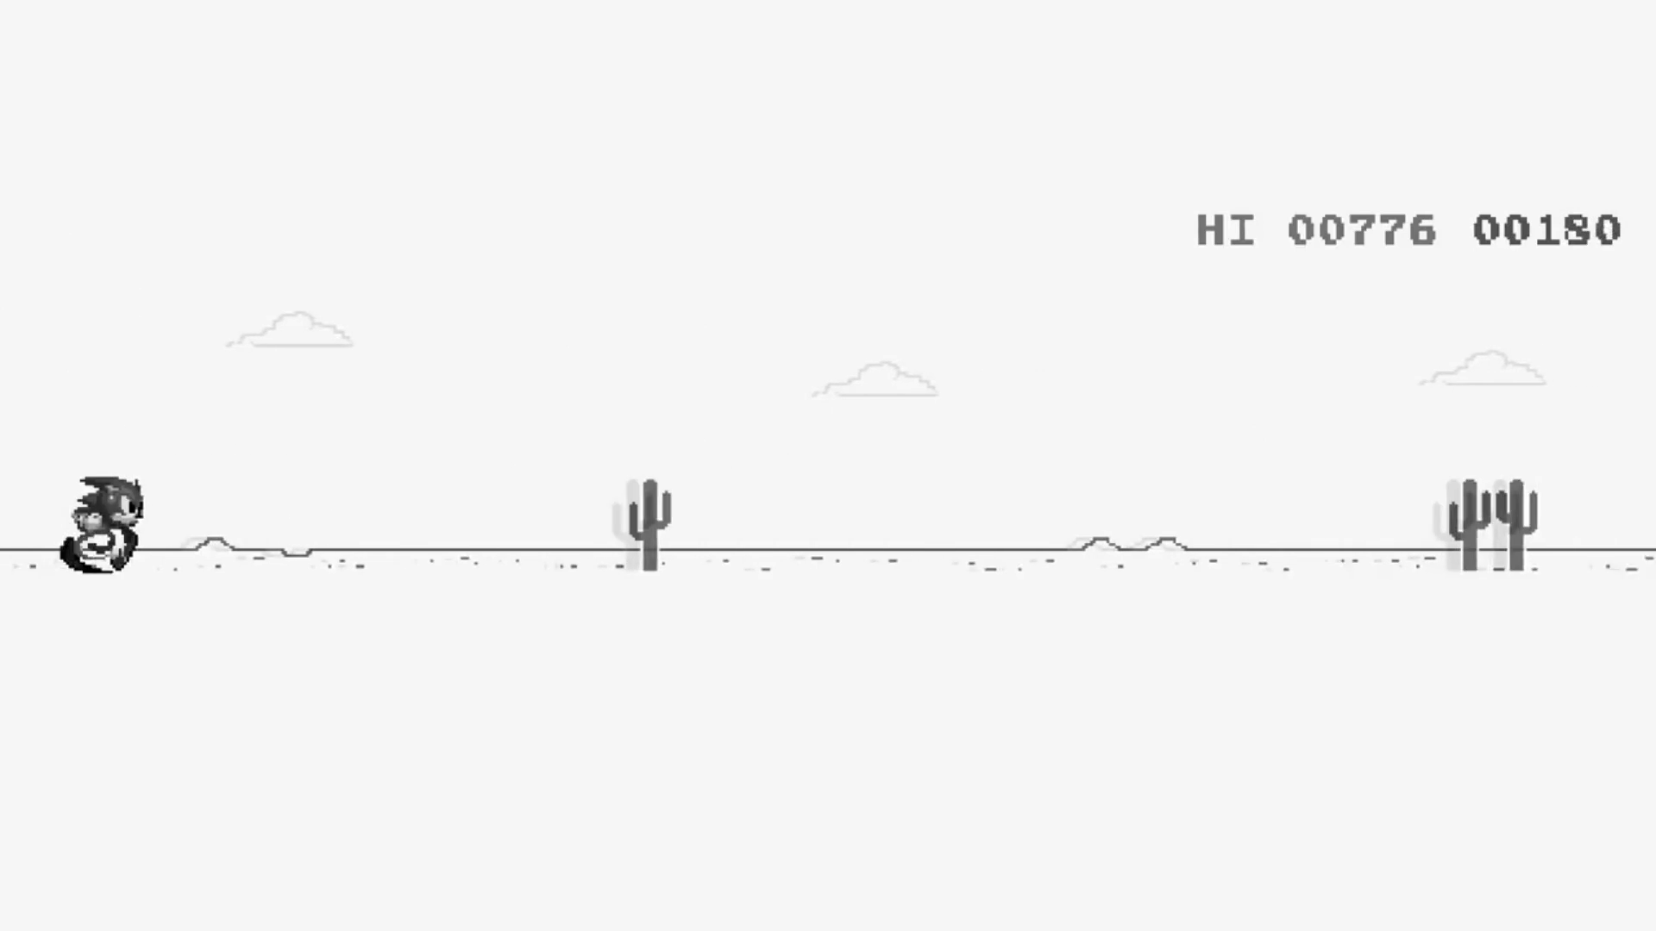
key(space)
key(space)
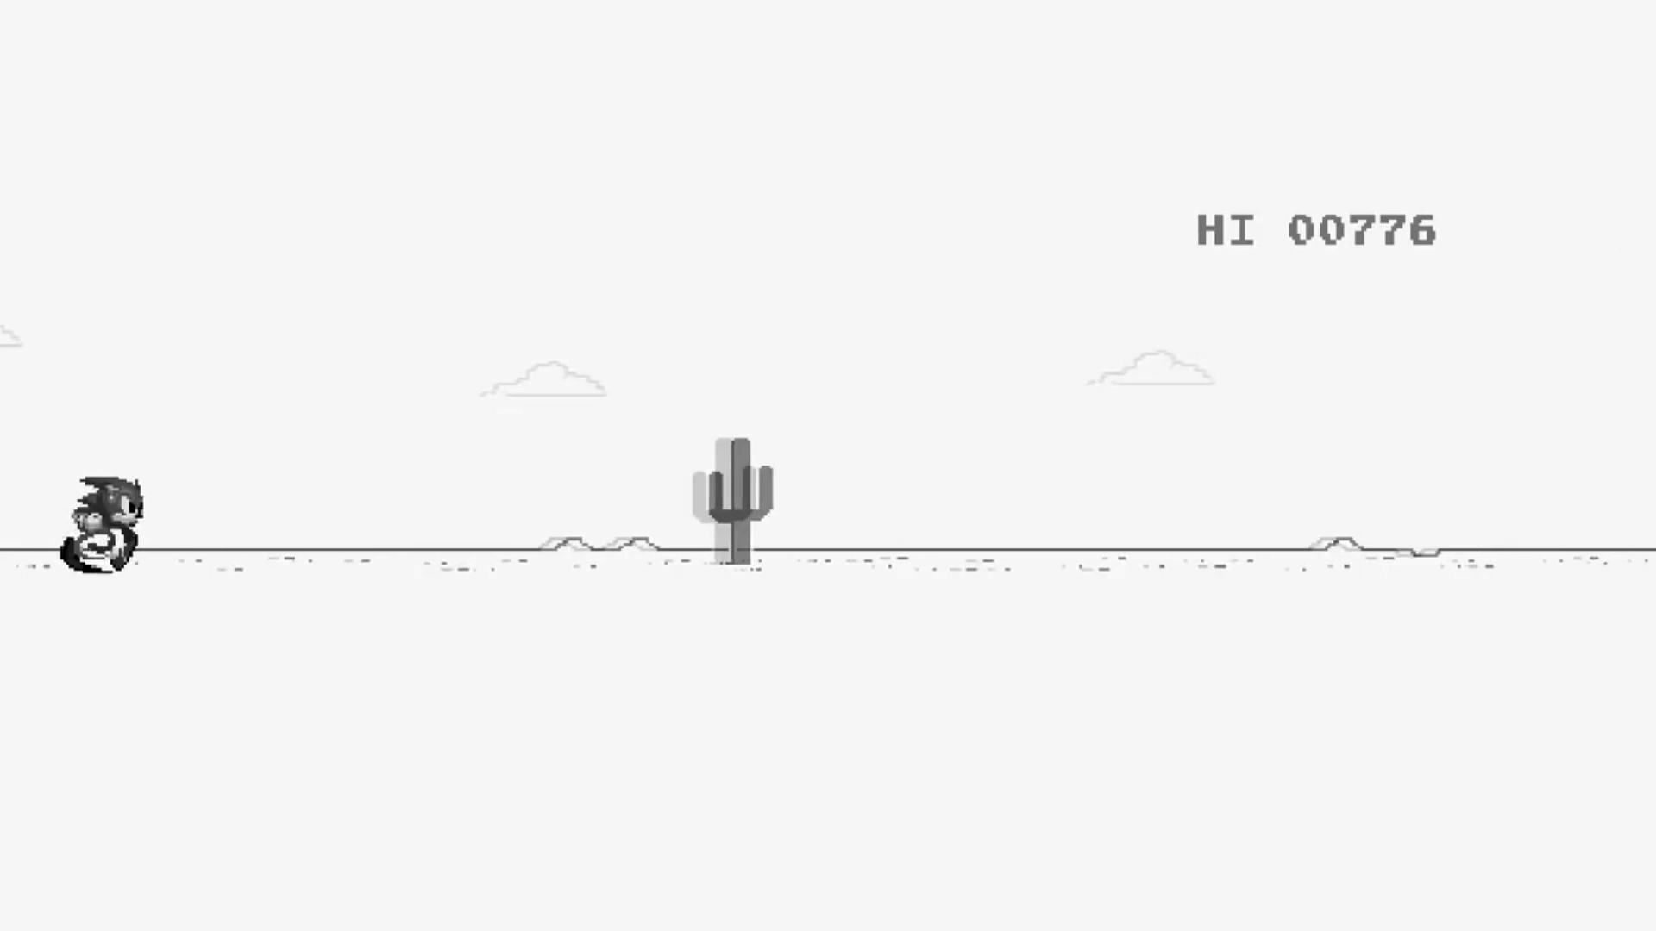
key(space)
key(space)
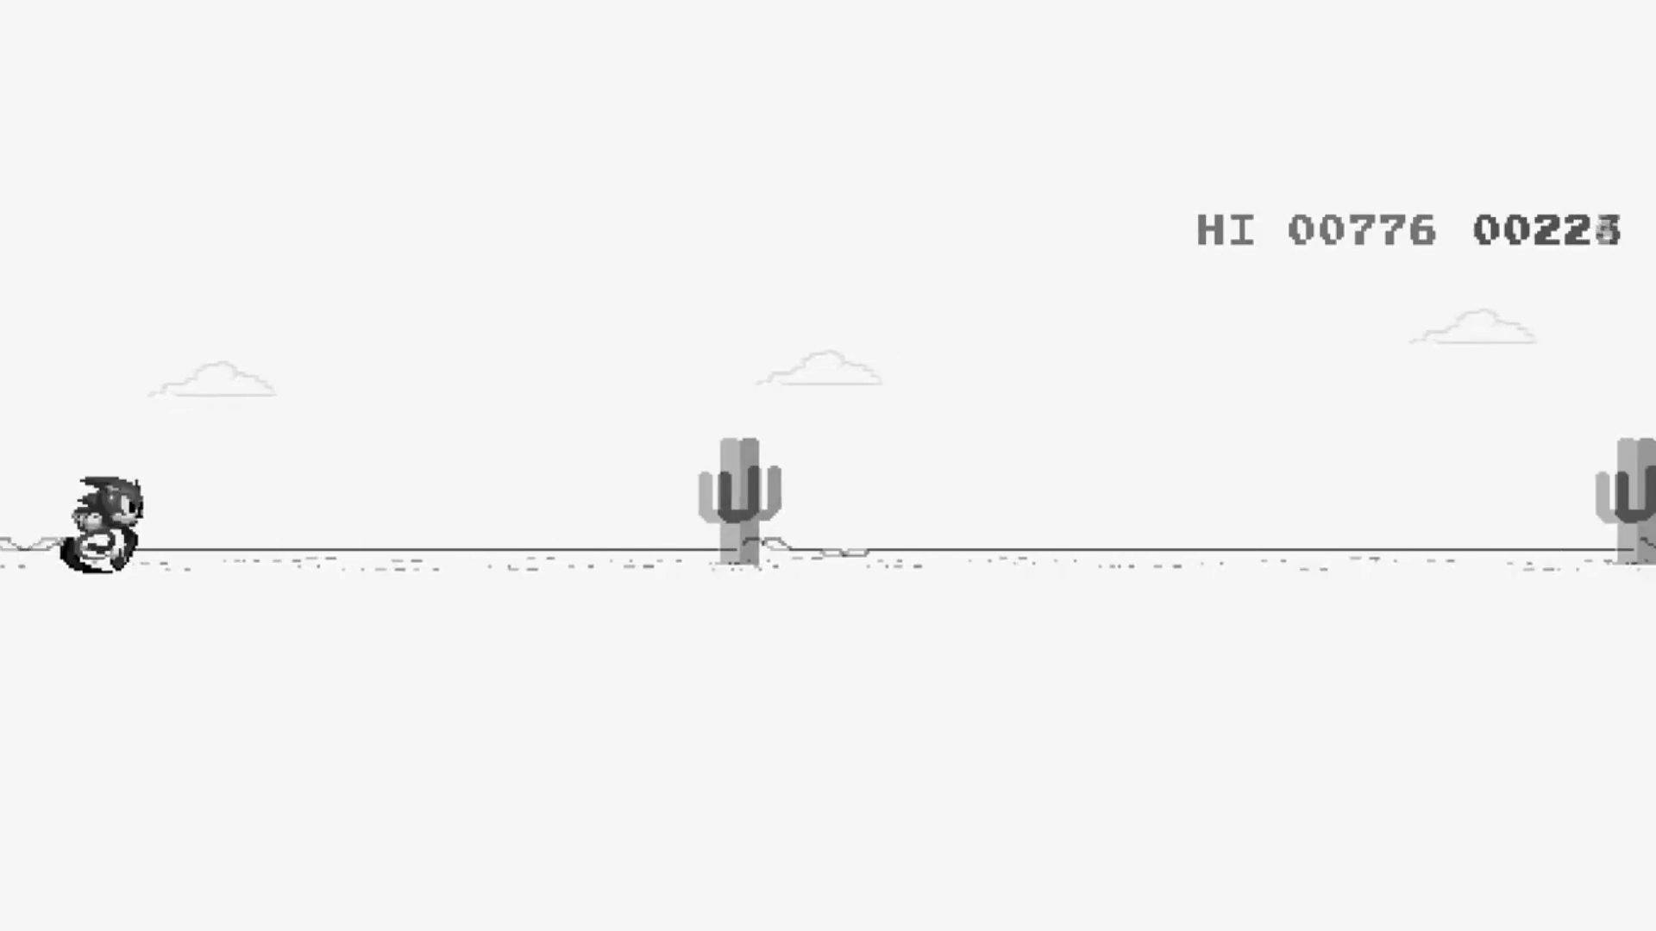
key(space)
key(space)
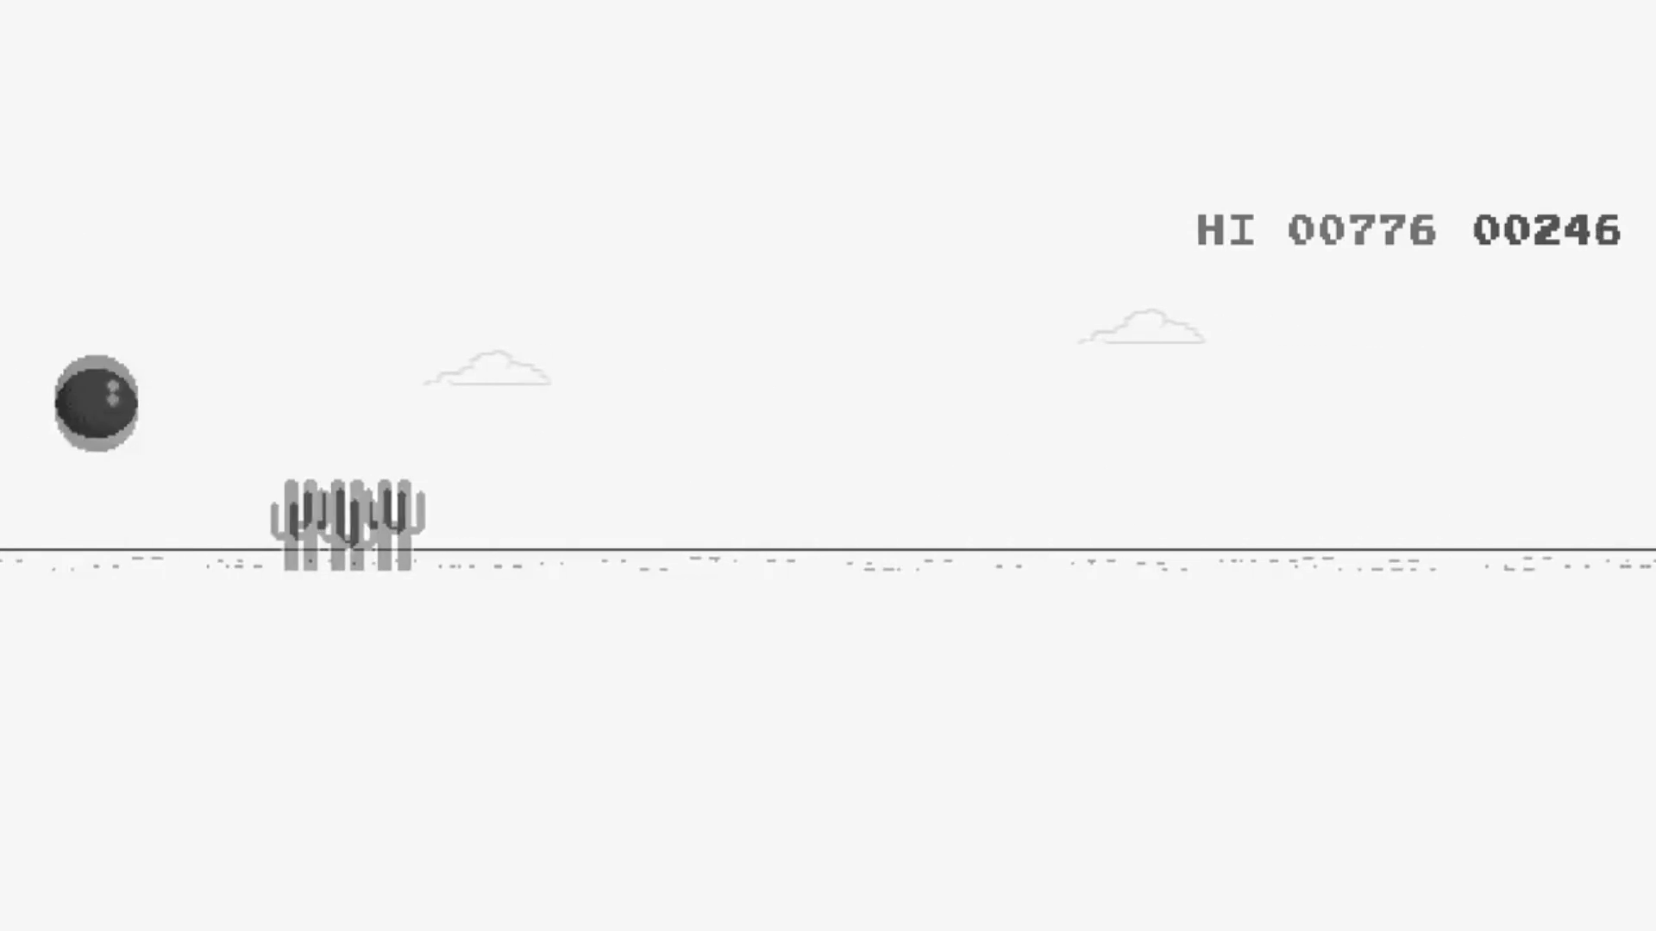